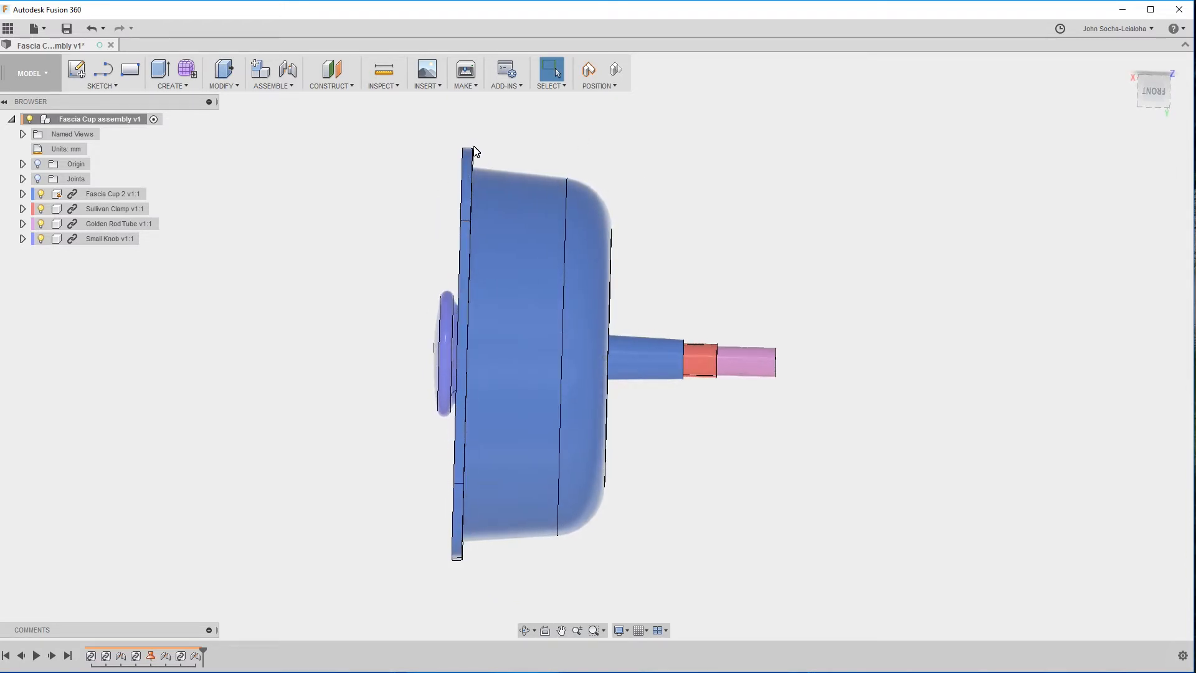
pyautogui.scroll(5, 472, 153)
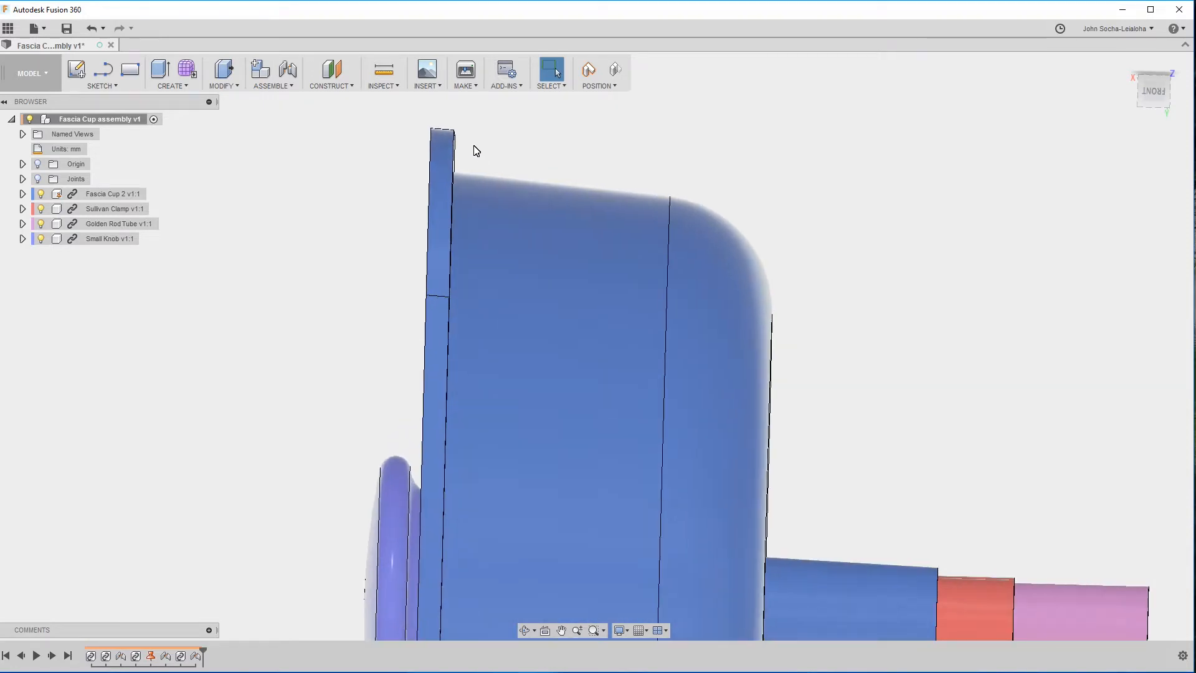
pyautogui.scroll(-3, 627, 171)
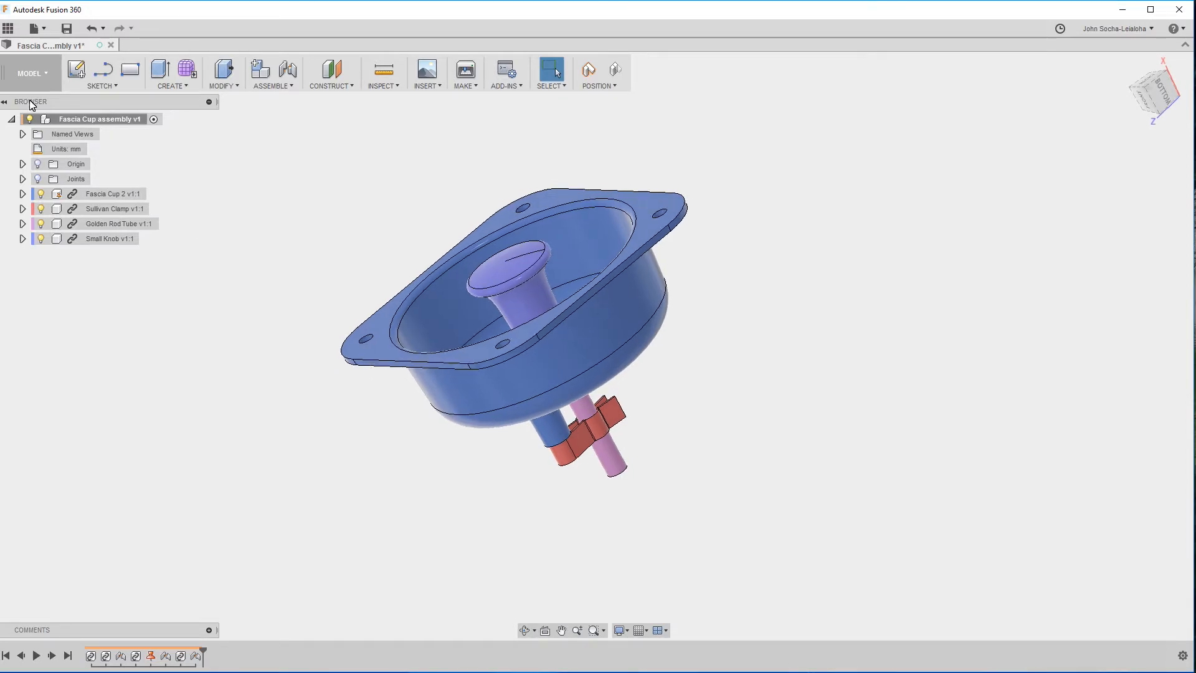
pyautogui.click(7, 28)
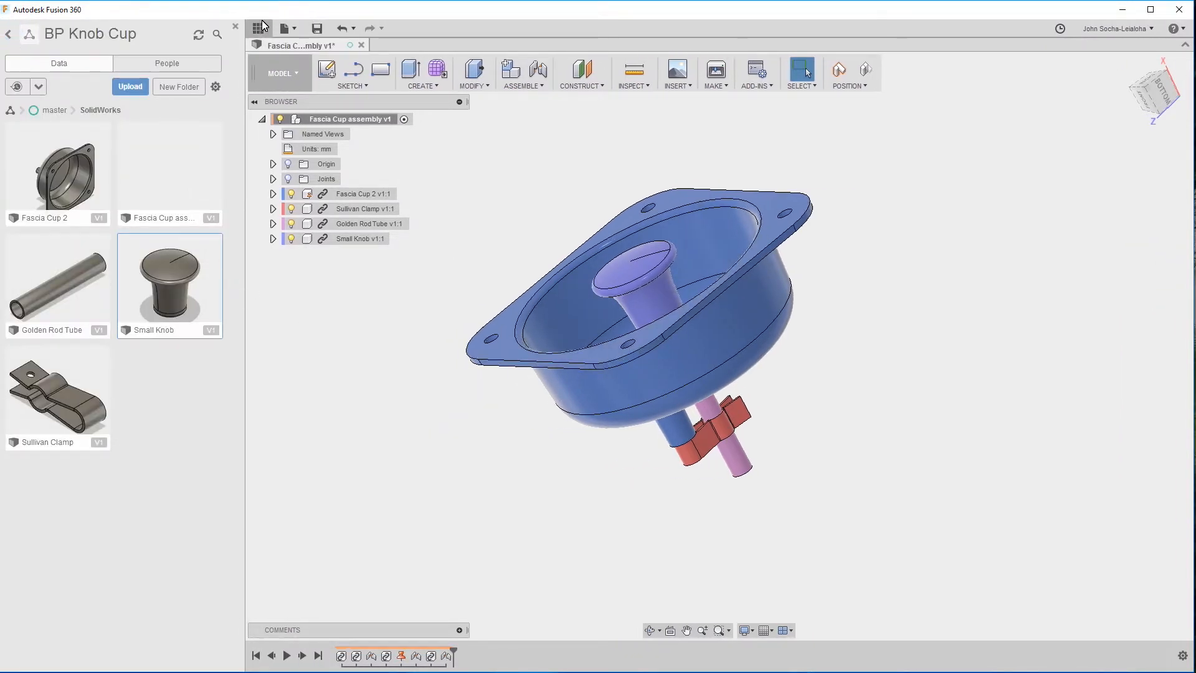
pyautogui.click(235, 26)
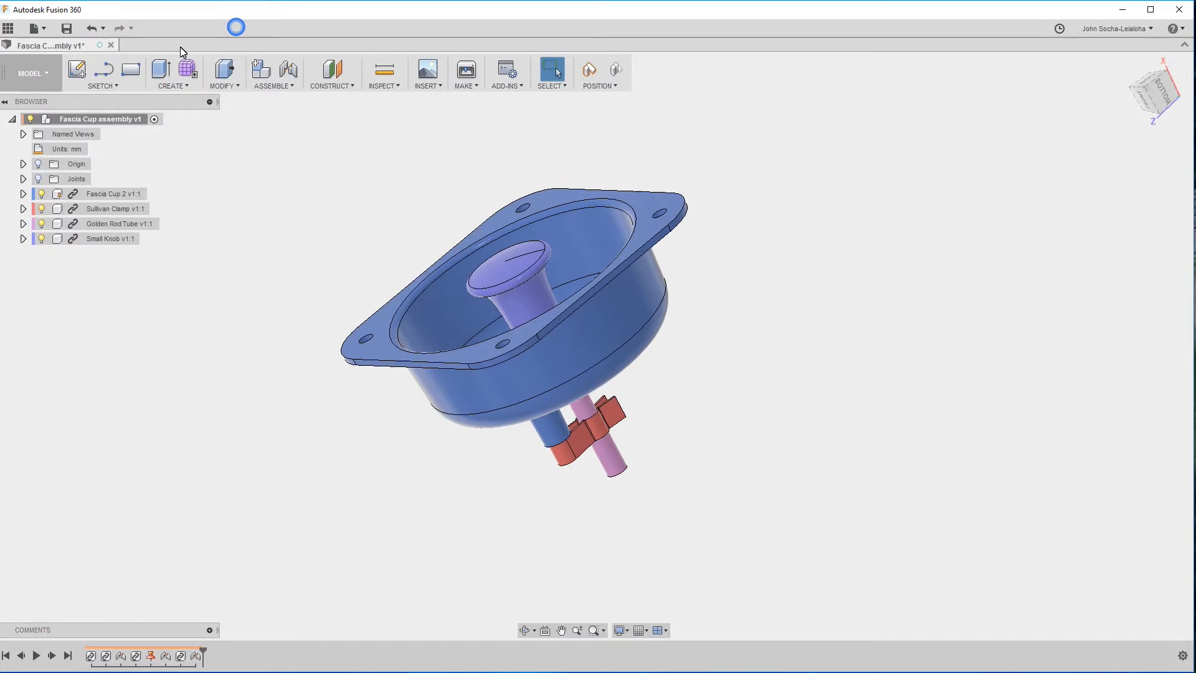
# Create a new design and save it as "Fascia Cup" in the master branch of the BP Knob Cup project.
pyautogui.click(35, 28)
pyautogui.click(56, 45)
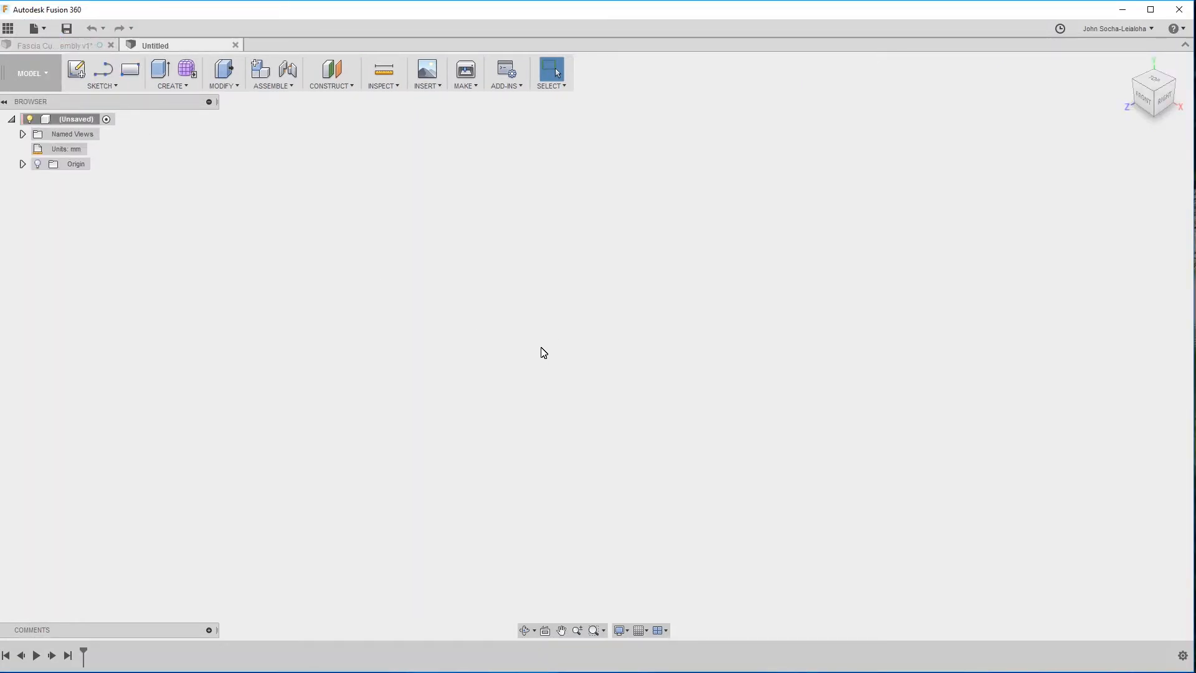
pyautogui.hotkey('ctrl', 's')
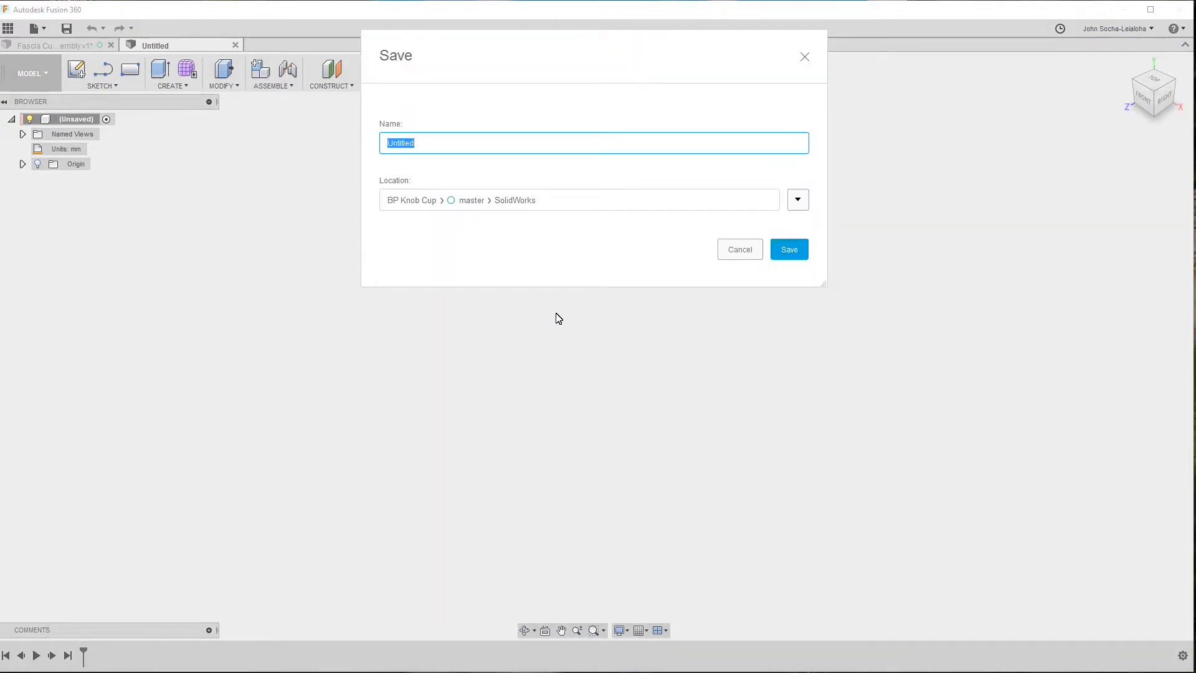
pyautogui.write('Fascia Cup')
pyautogui.click(798, 199)
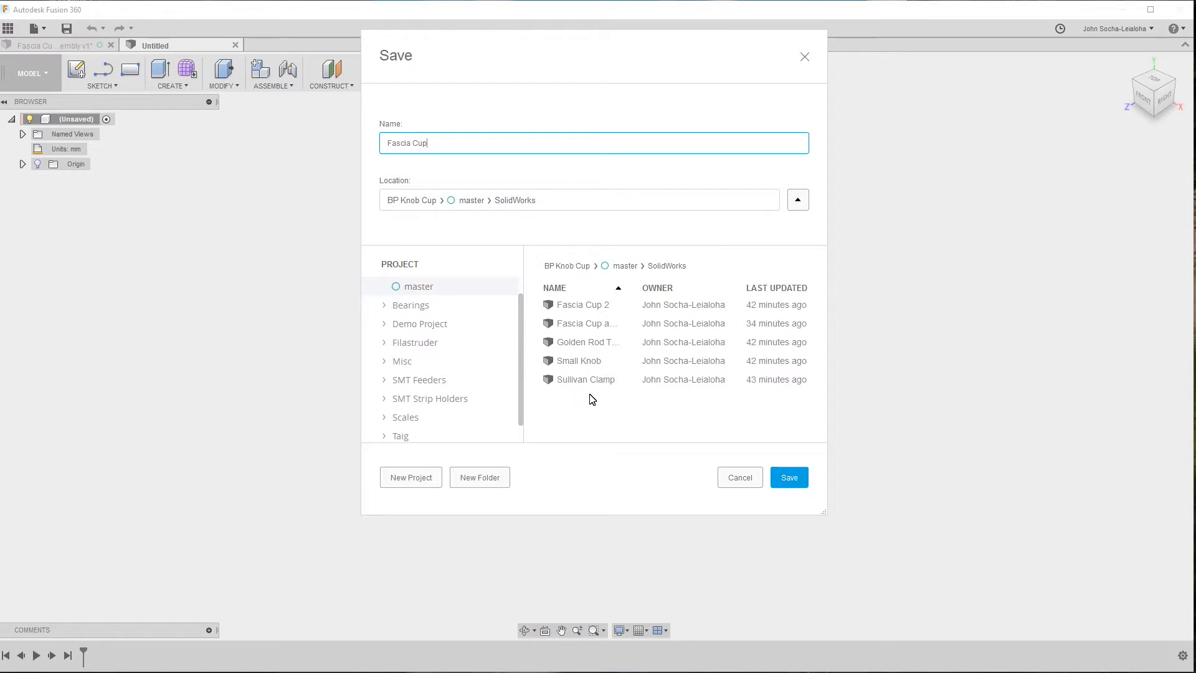
pyautogui.moveTo(521, 380); pyautogui.dragTo(524, 345)
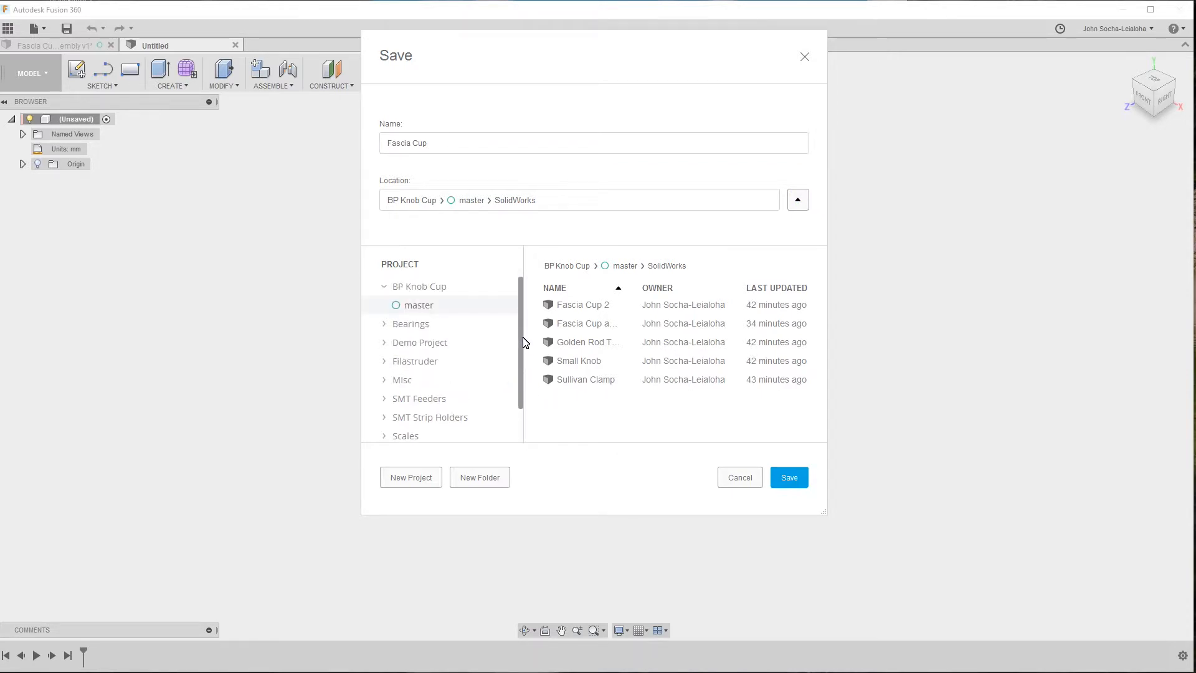
pyautogui.click(426, 293)
pyautogui.click(799, 203)
pyautogui.click(801, 203)
pyautogui.click(576, 267)
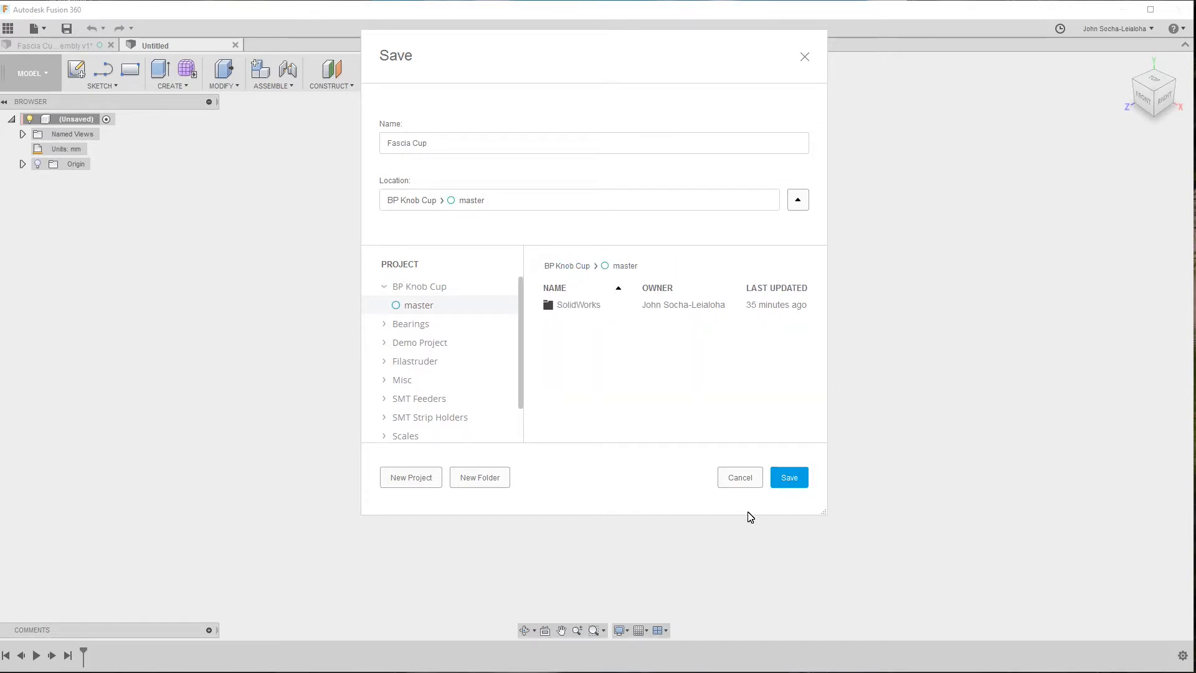
pyautogui.click(787, 478)
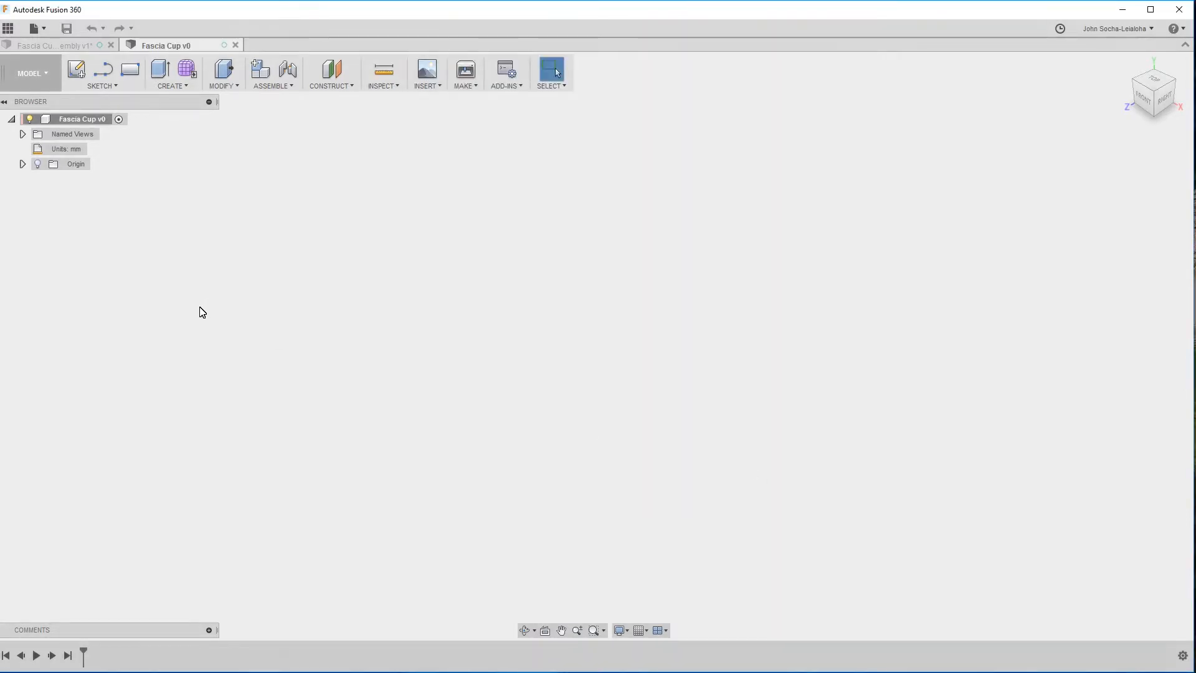
# In the Fascia Cup assembly, measure the radius of the circular edge where the cup's wall meets the flange.
pyautogui.click(62, 48)
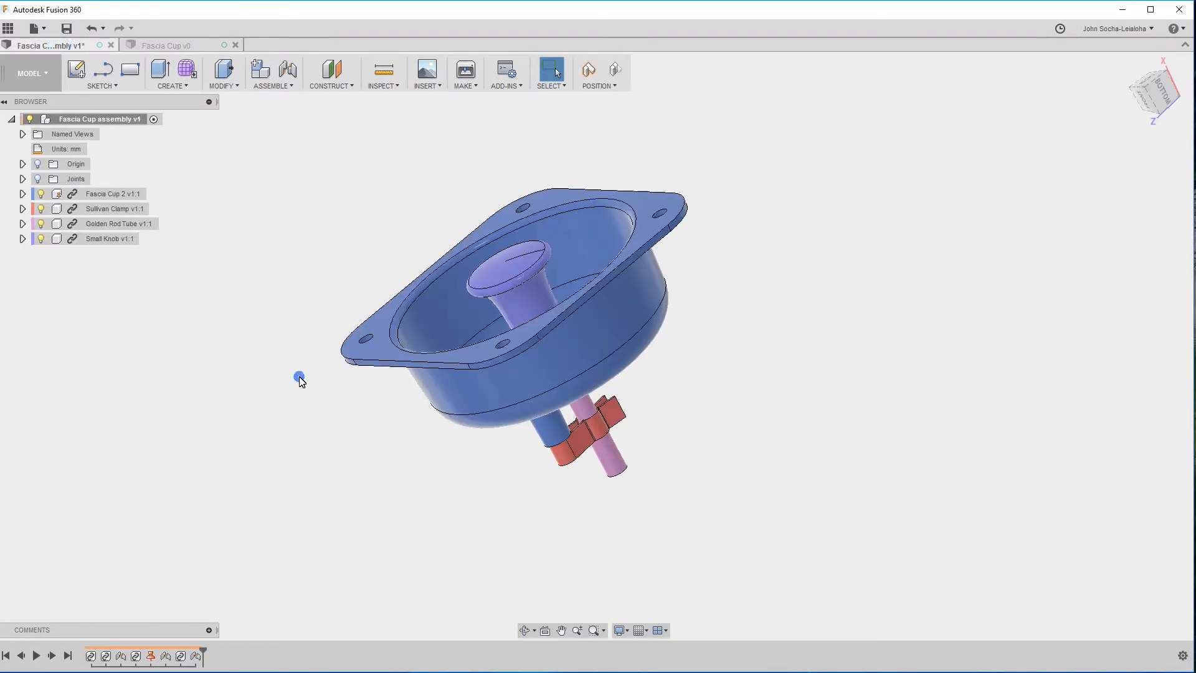
pyautogui.keyDown('shift'); pyautogui.moveTo(301, 376); pyautogui.dragTo(121, 102, button='middle'); pyautogui.keyUp('shift')
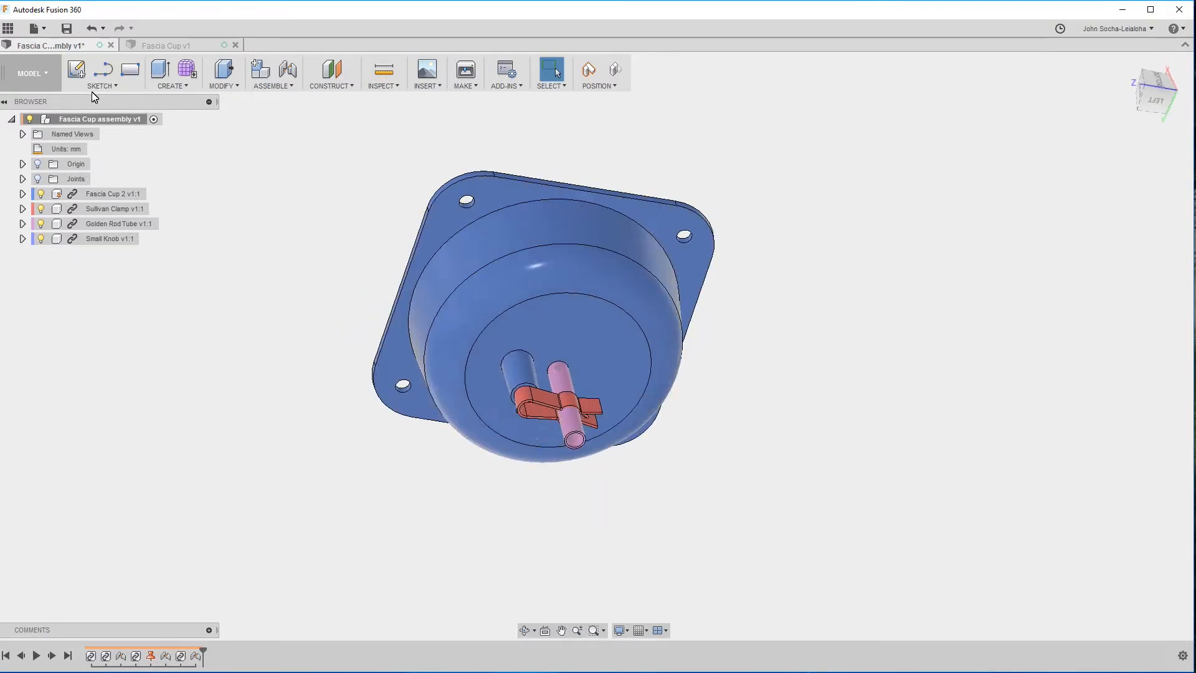
pyautogui.click(458, 233)
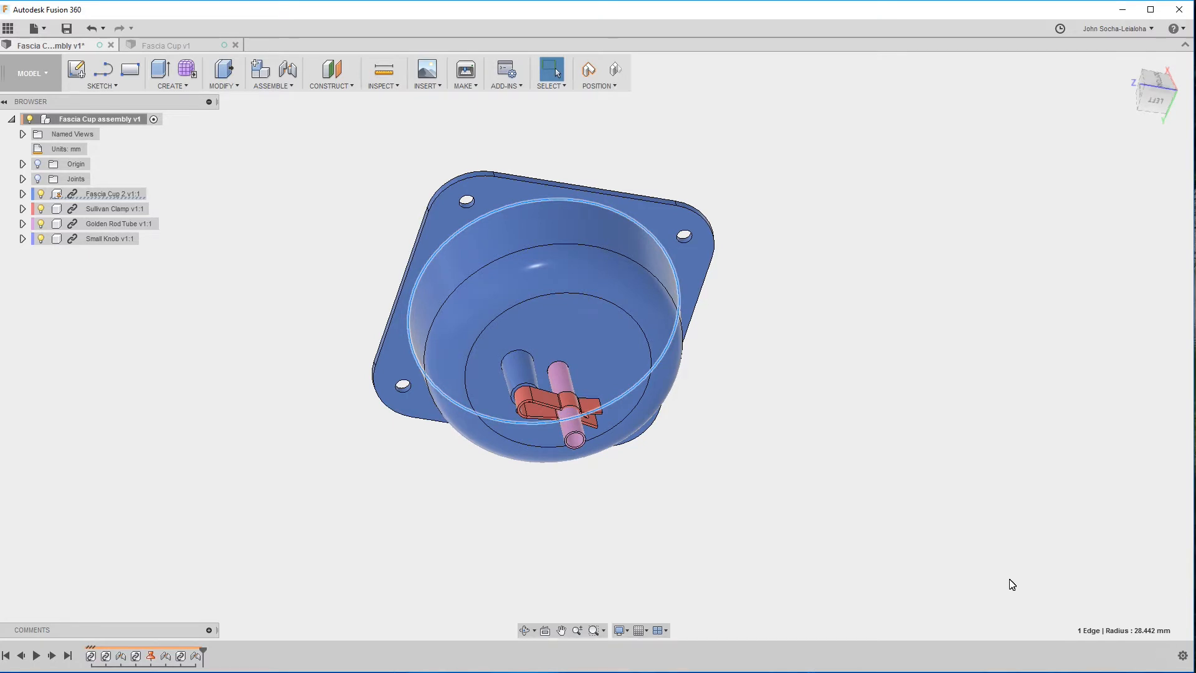
# Change the assembly's active units to Inch.
pyautogui.click(92, 150)
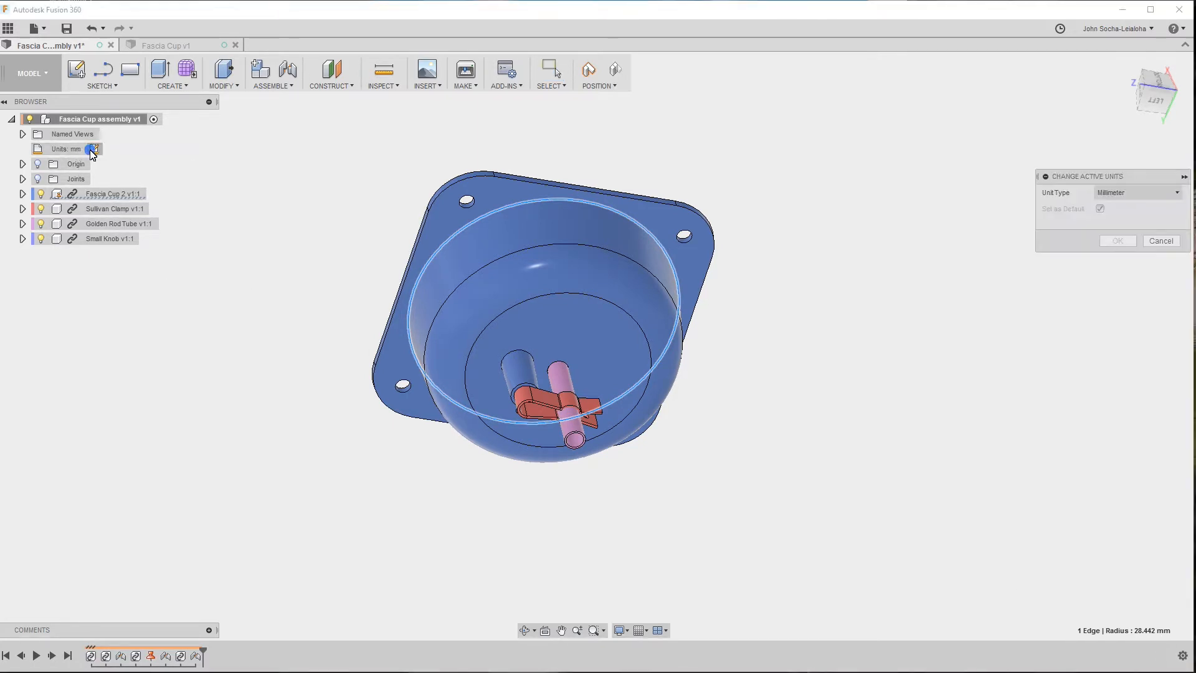
pyautogui.click(1143, 189)
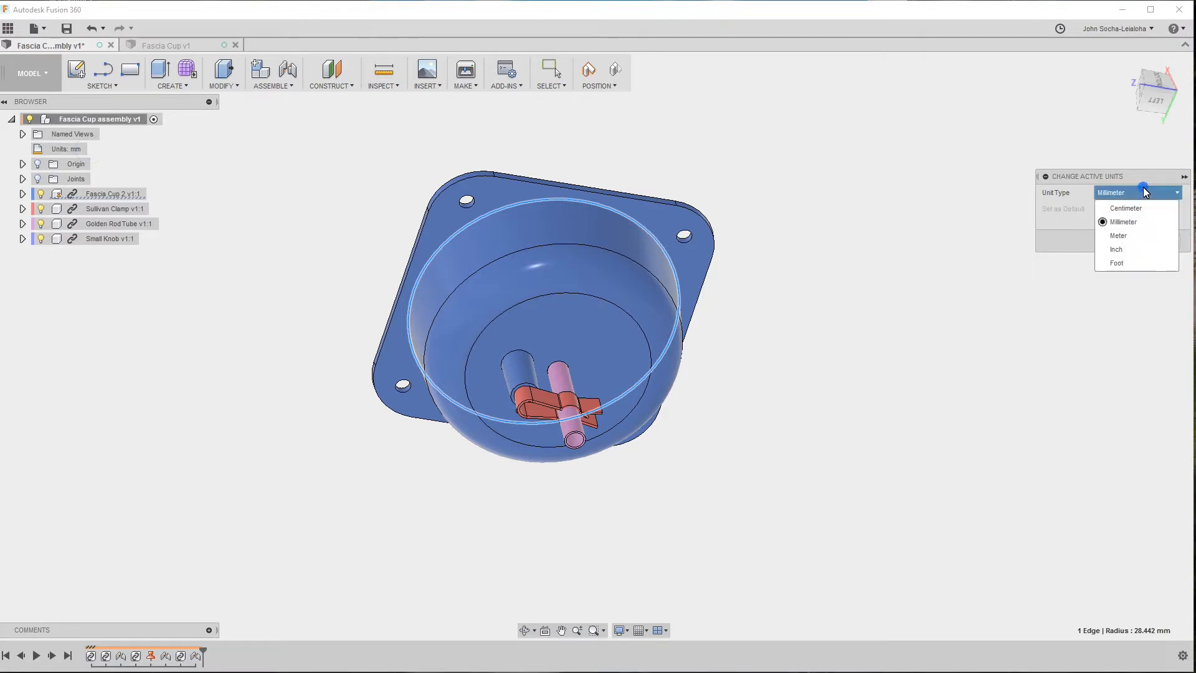
pyautogui.click(1122, 249)
pyautogui.click(1121, 244)
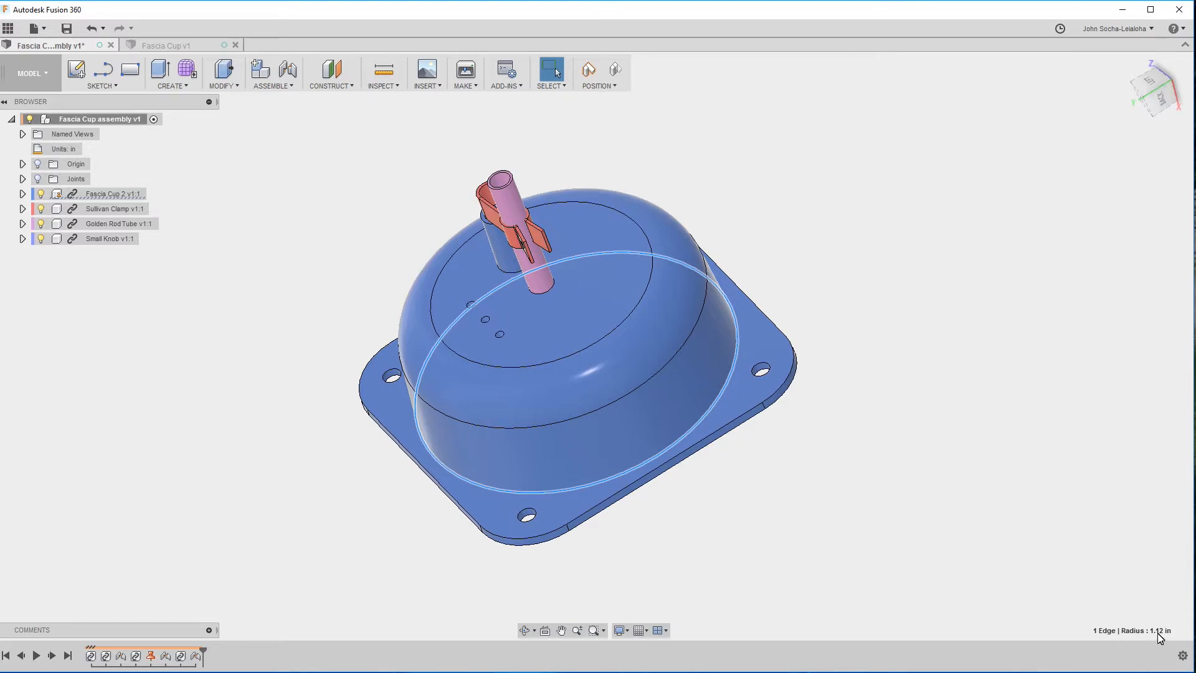
pyautogui.keyDown('shift'); pyautogui.moveTo(933, 570); pyautogui.dragTo(754, 462, button='middle'); pyautogui.keyUp('shift')
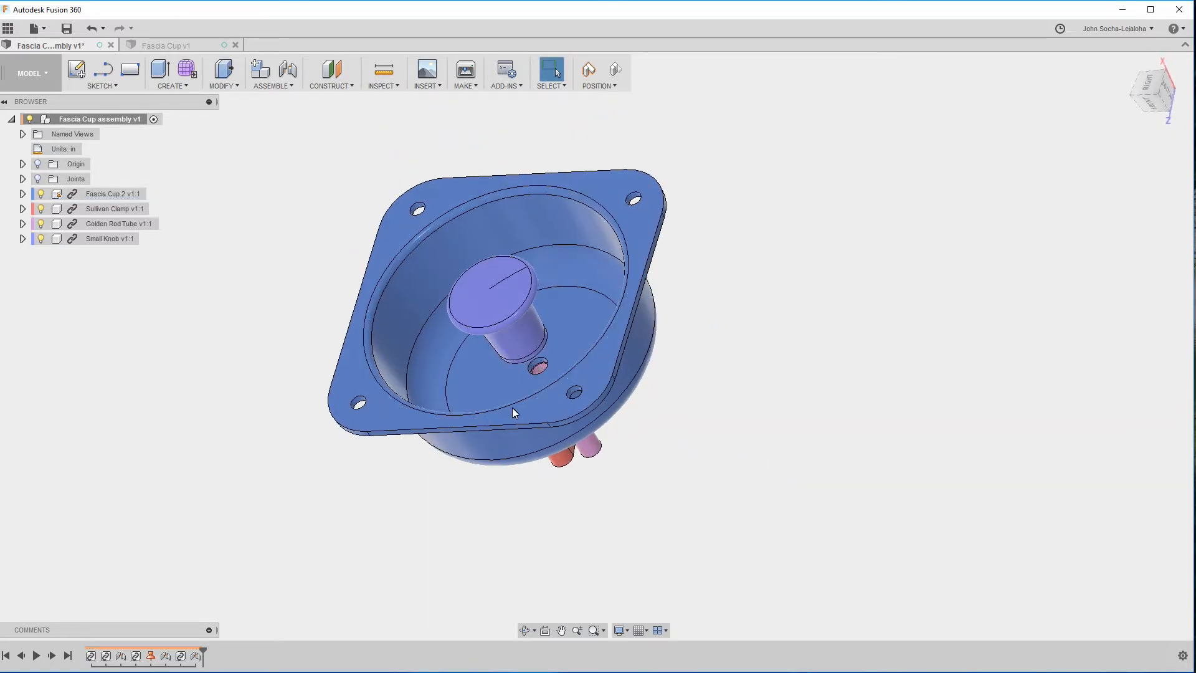
# In the Fascia Cup design, sketch a center-diameter circle about 83 mm across on the front plane, centred on the origin.
pyautogui.click(154, 46)
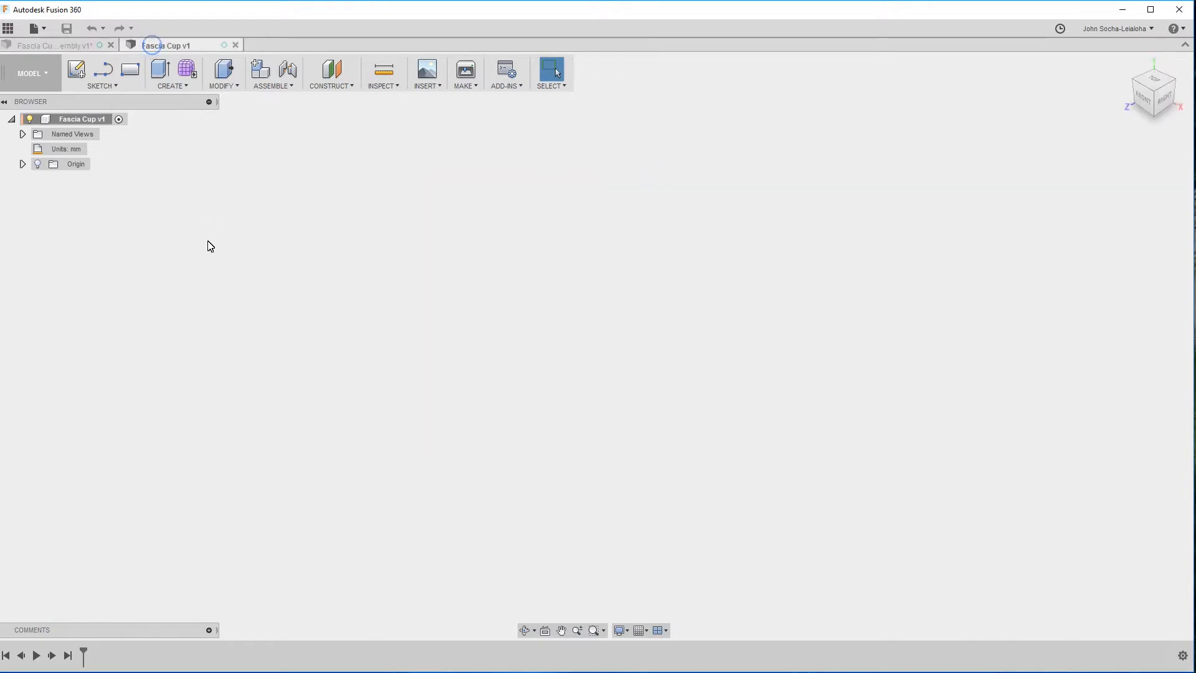
pyautogui.click(169, 86)
pyautogui.click(102, 86)
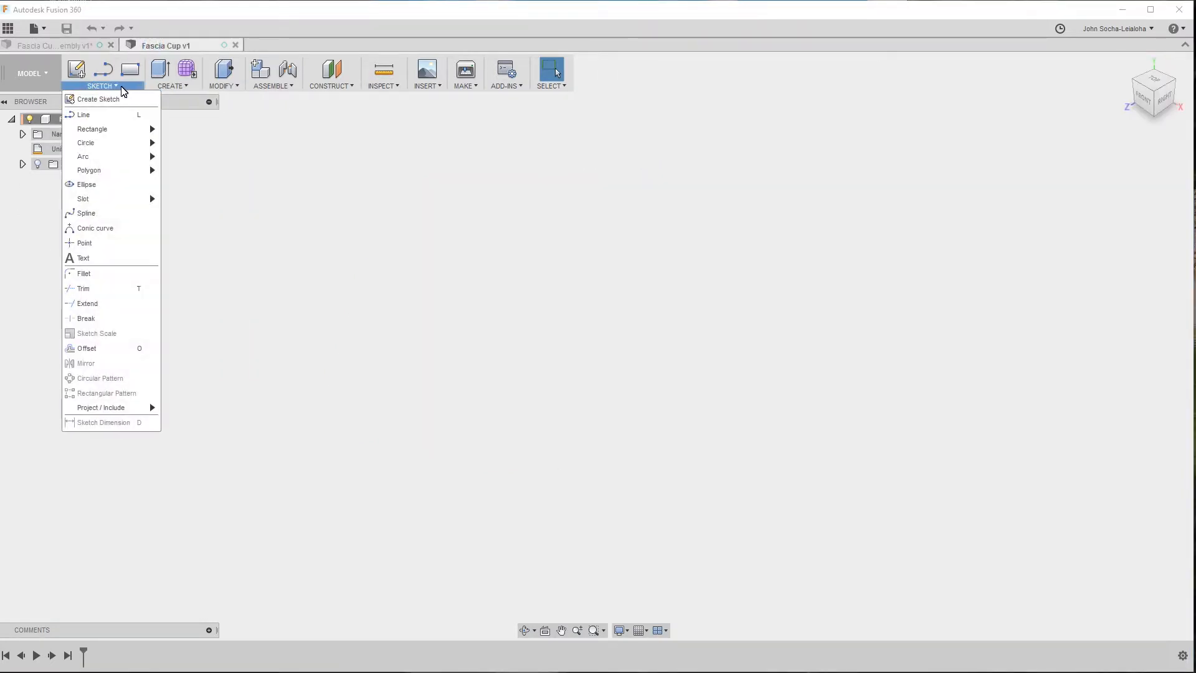
pyautogui.click(108, 147)
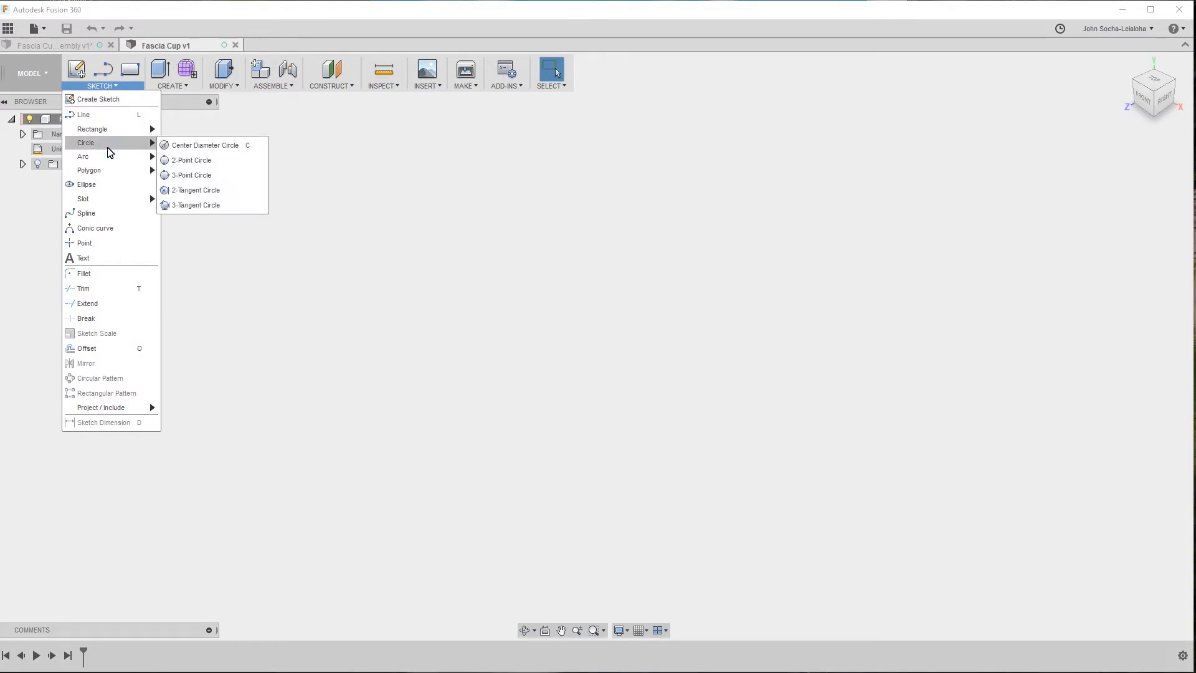
pyautogui.click(190, 145)
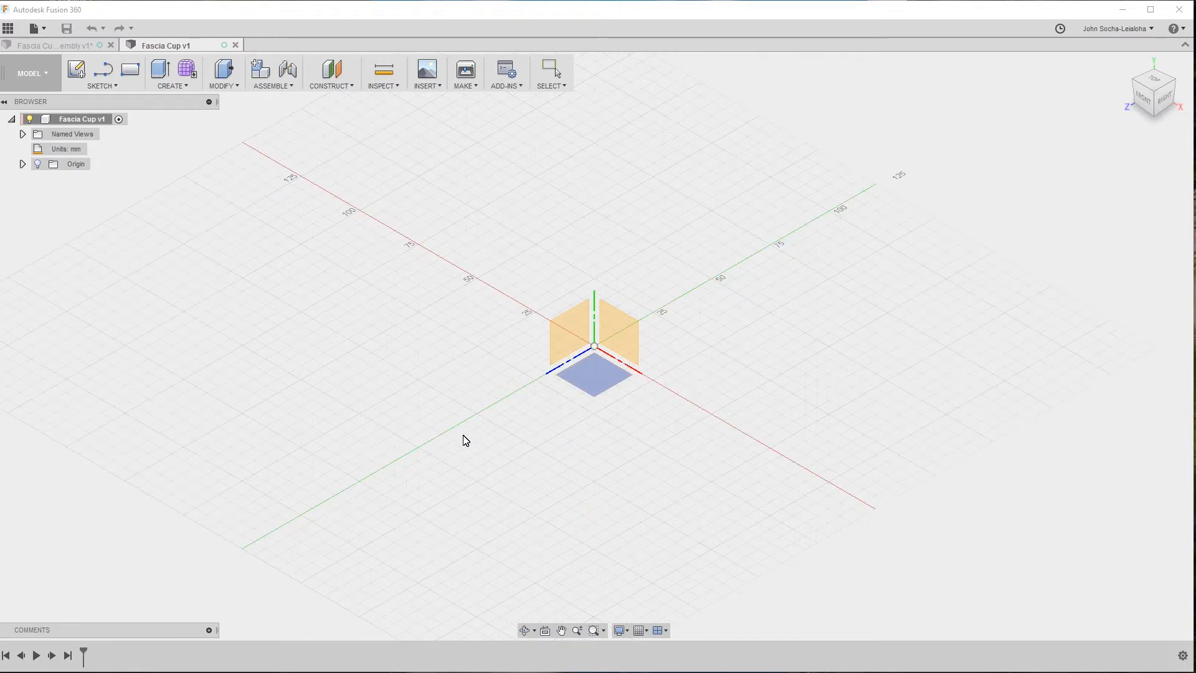
pyautogui.click(613, 336)
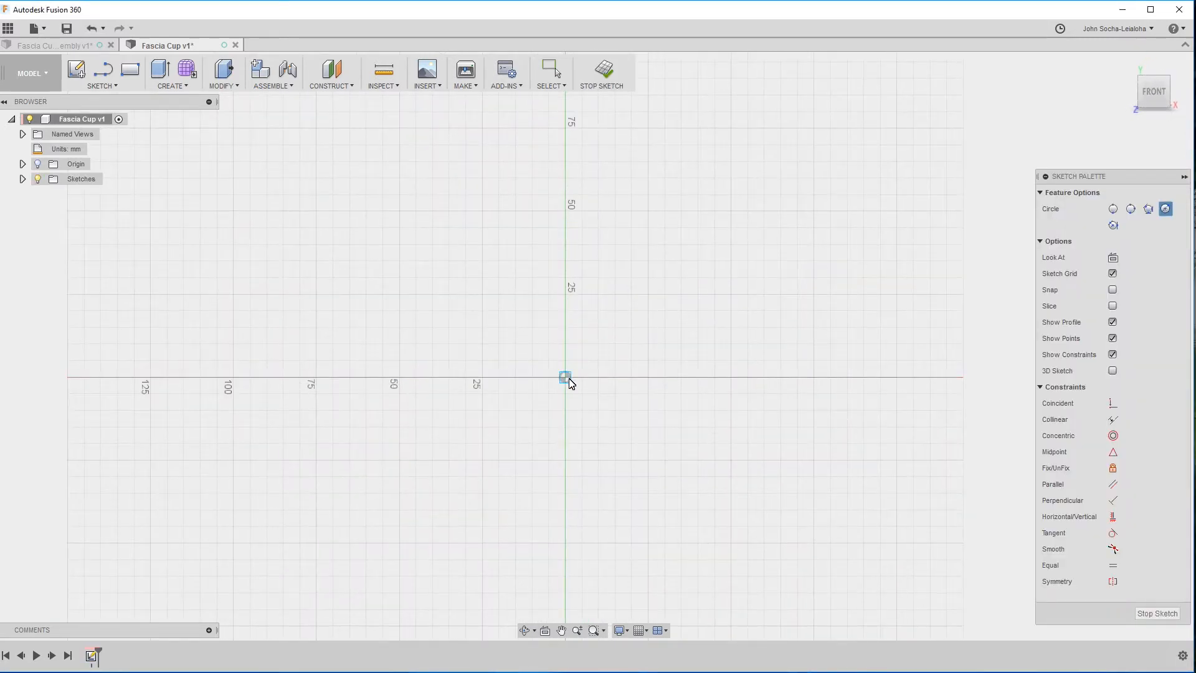
pyautogui.click(565, 377)
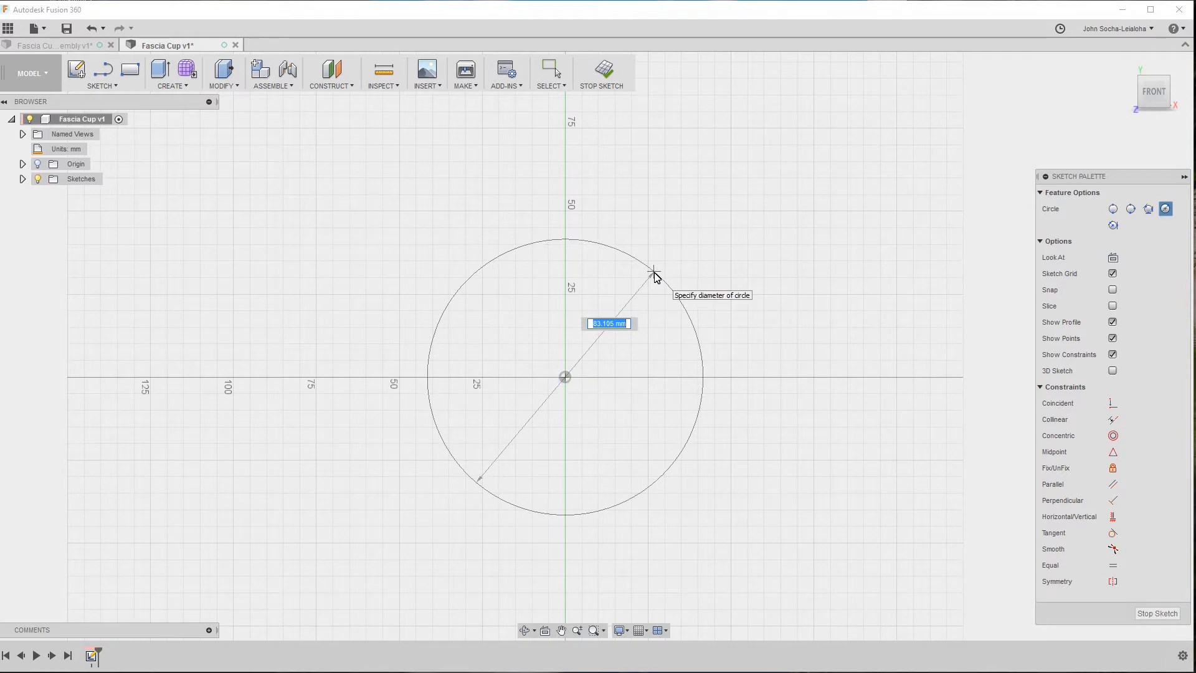
pyautogui.click(654, 274)
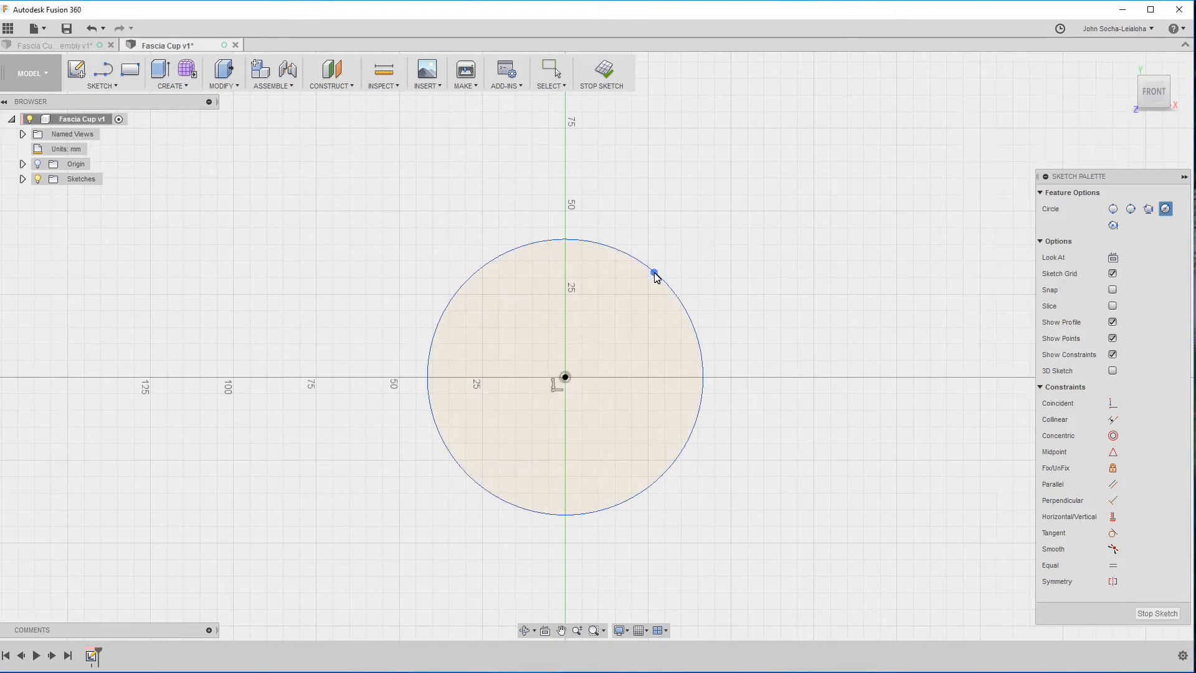
# Change the Fascia Cup design's active units to Inch.
pyautogui.click(94, 151)
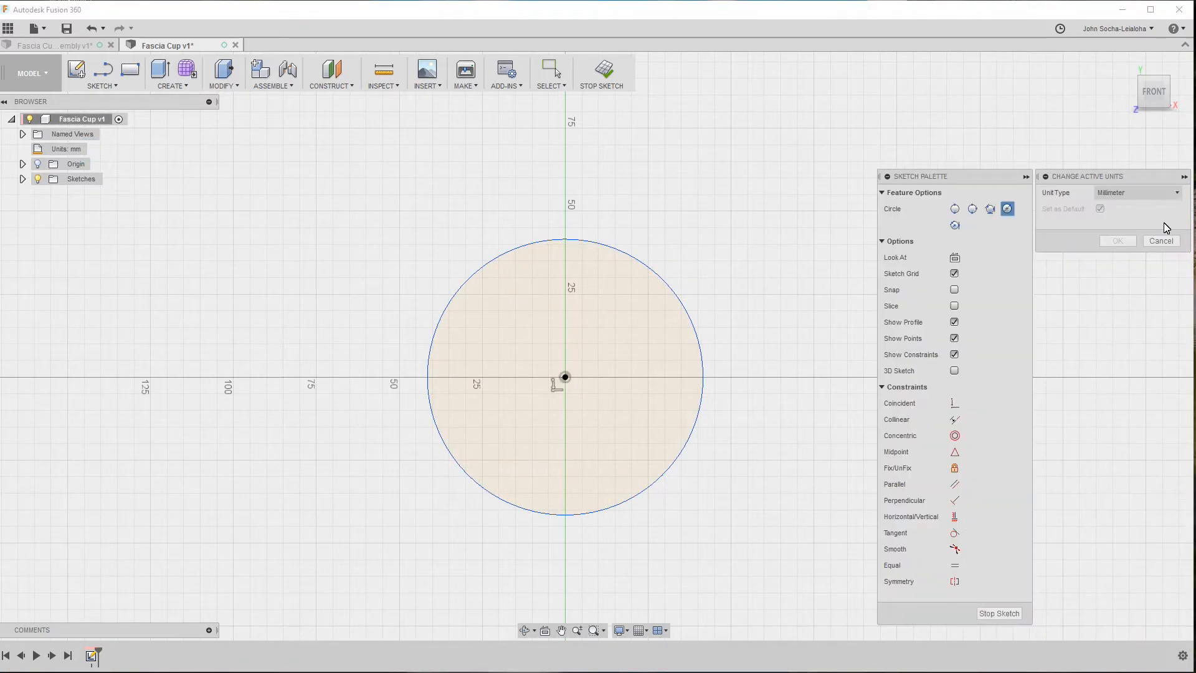
pyautogui.click(1140, 192)
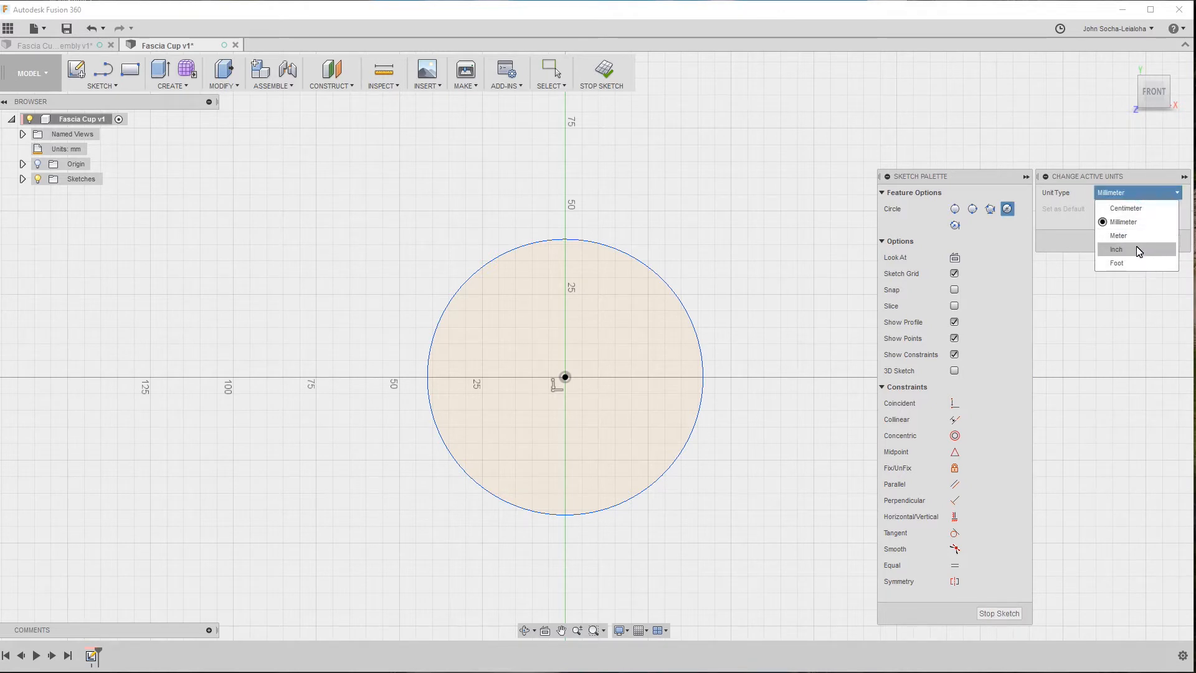
pyautogui.click(1135, 249)
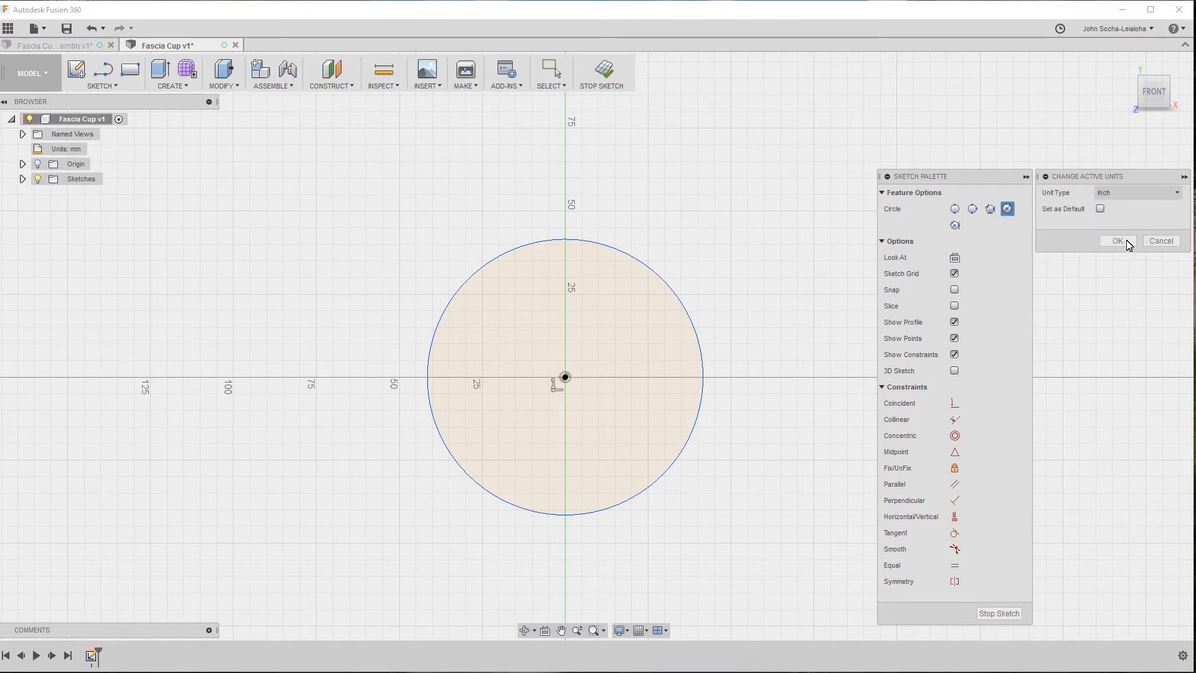
pyautogui.click(1118, 241)
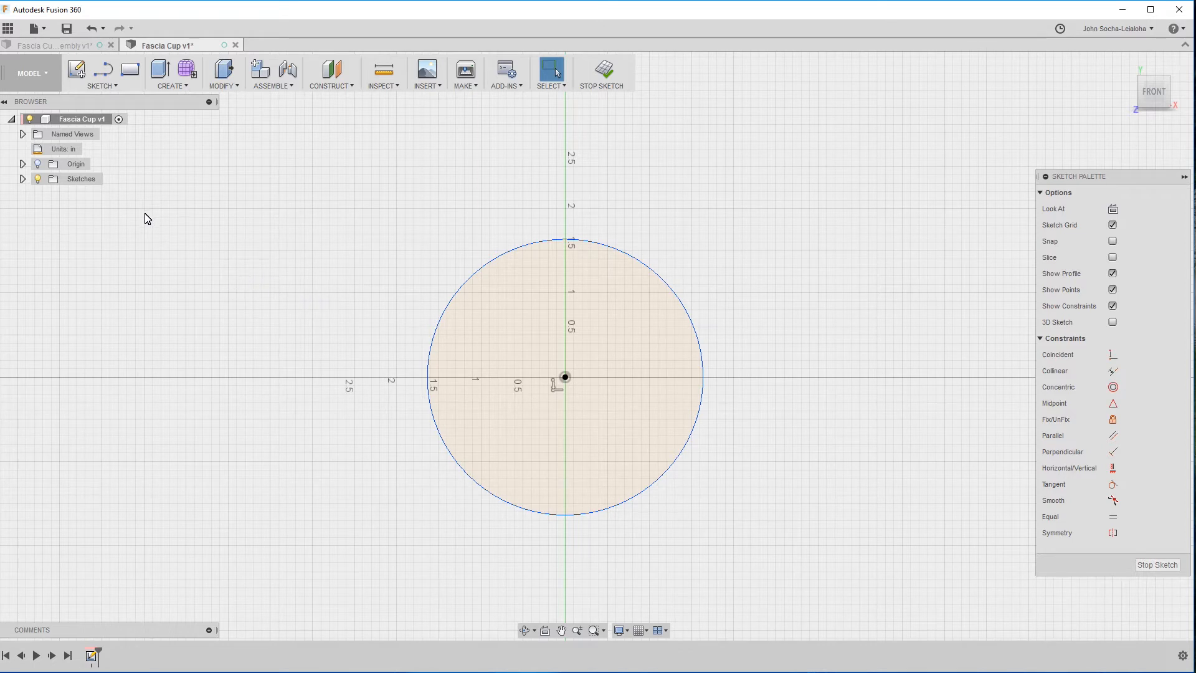
# Dimension the circle's diameter to 2.24 in and finish the sketch.
pyautogui.press('d')
pyautogui.click(645, 271)
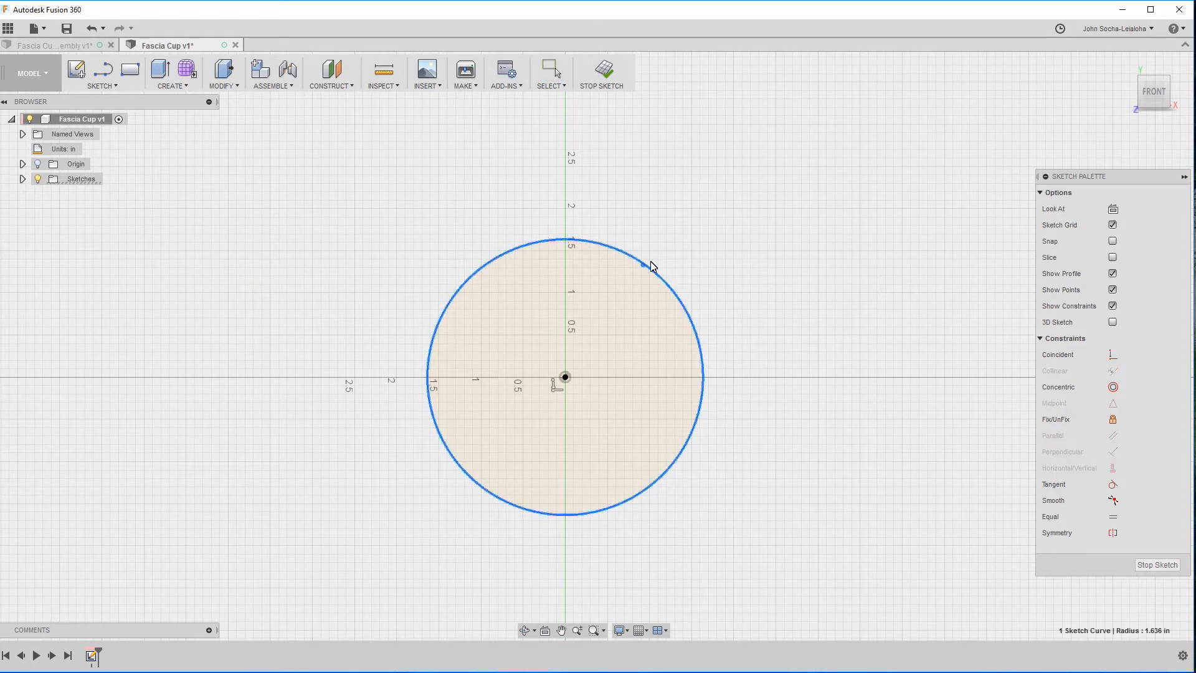
pyautogui.click(688, 235)
pyautogui.write('2.24')
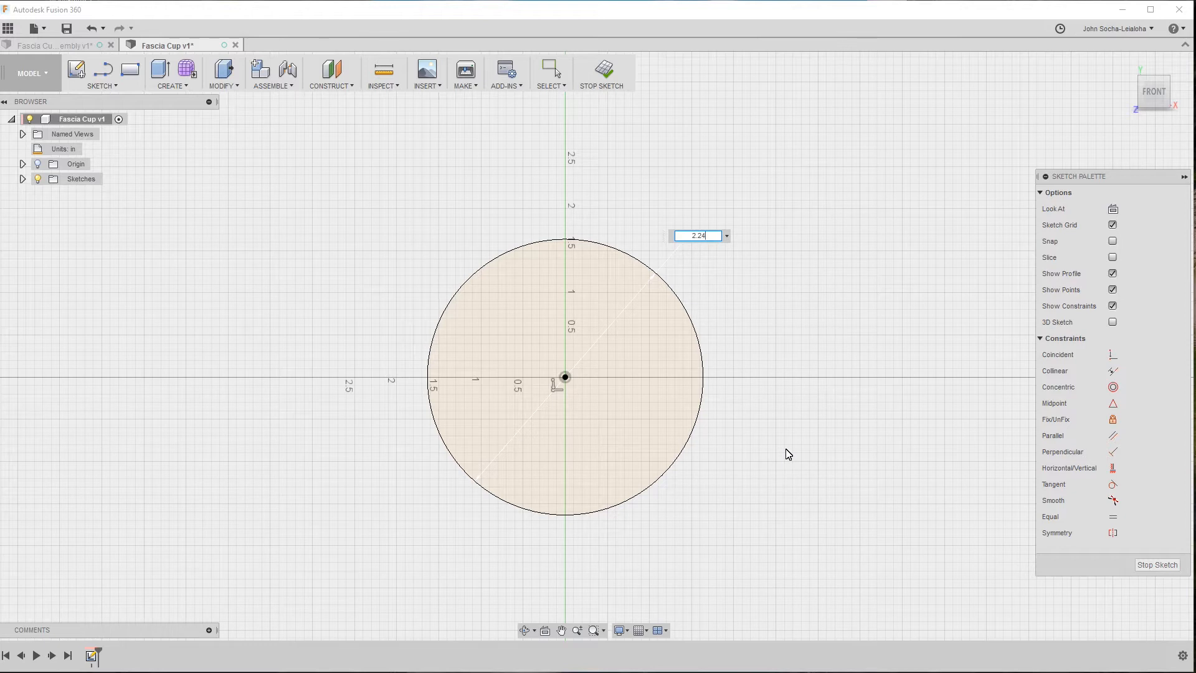
pyautogui.press('Return')
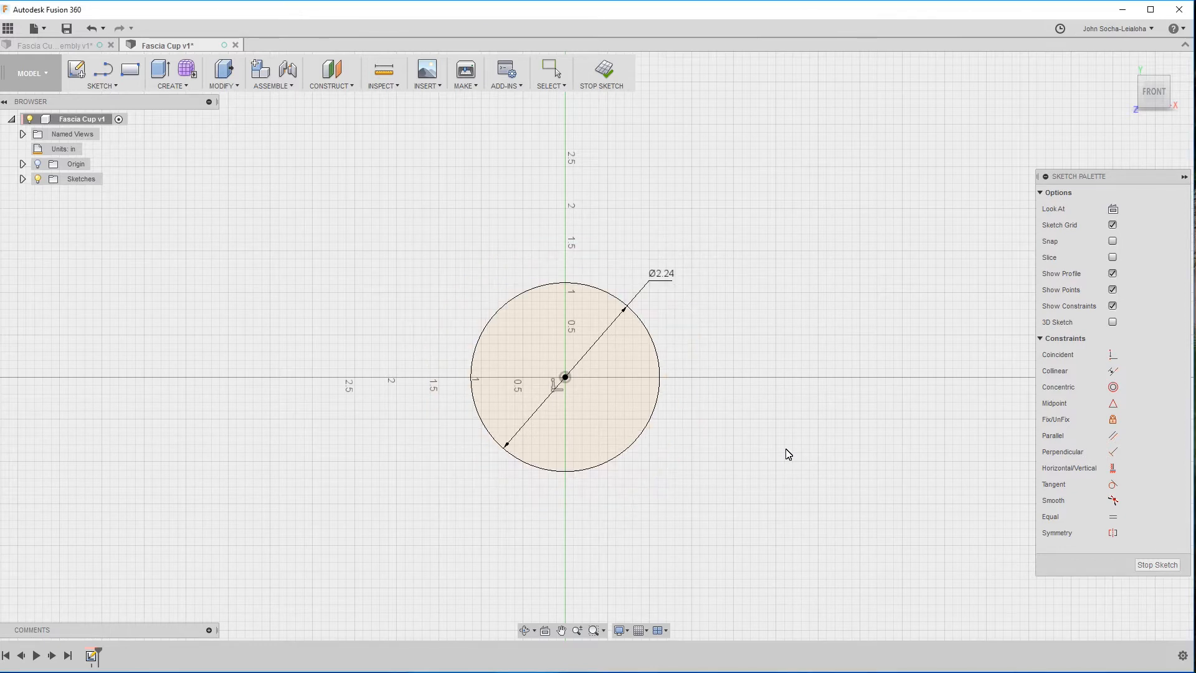
pyautogui.click(1156, 566)
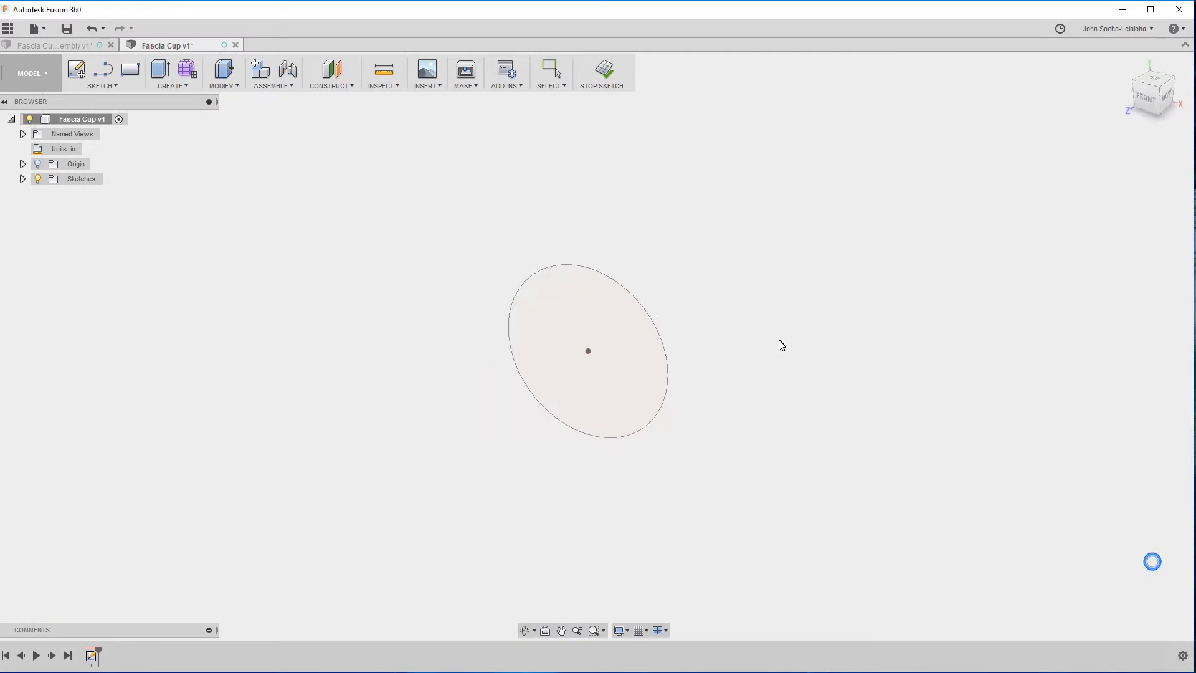
# In the Fascia Cup assembly, measure the distance between the flange's front face and the cup's outer bottom face.
pyautogui.click(82, 48)
pyautogui.keyDown('shift'); pyautogui.moveTo(301, 257); pyautogui.dragTo(184, 126, button='middle'); pyautogui.keyUp('shift')
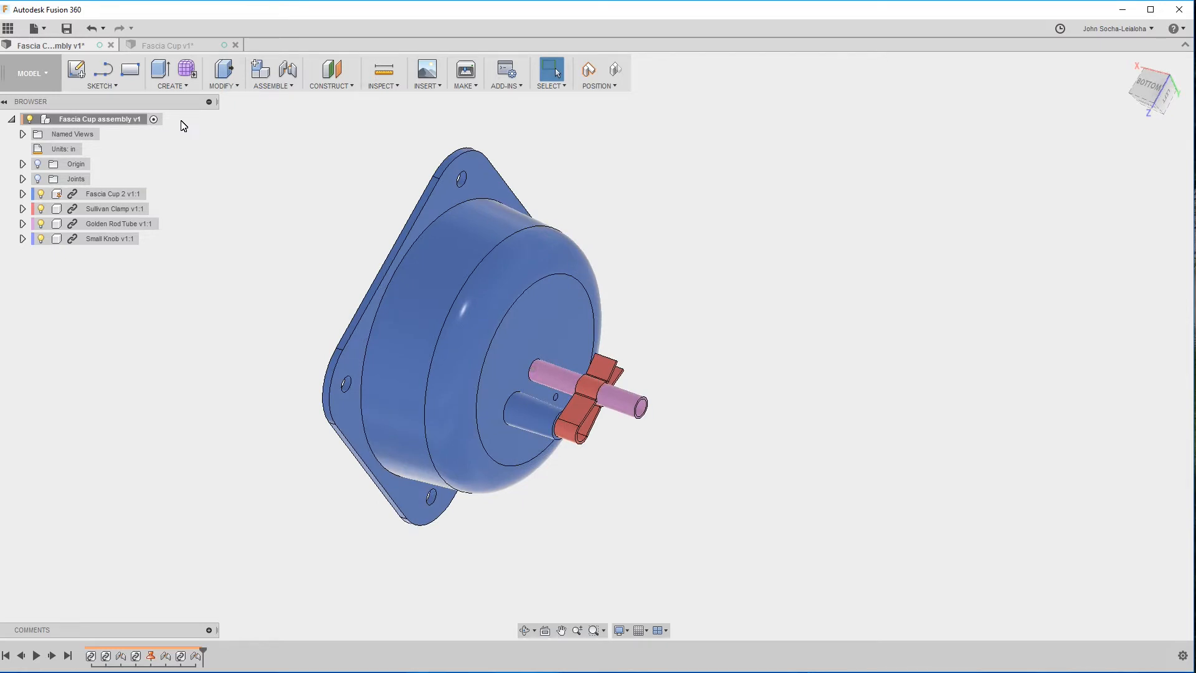
pyautogui.keyDown('shift'); pyautogui.moveTo(188, 118); pyautogui.dragTo(293, 264, button='middle'); pyautogui.keyUp('shift')
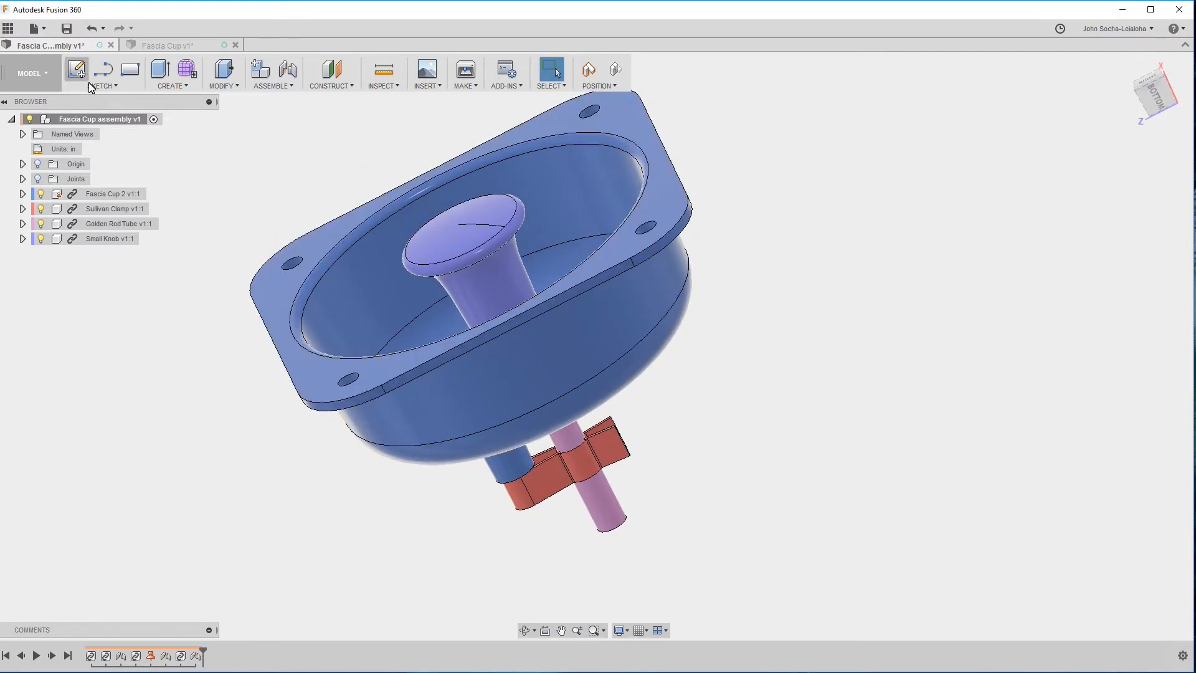
pyautogui.click(264, 291)
pyautogui.keyDown('shift'); pyautogui.moveTo(266, 290); pyautogui.dragTo(469, 372, button='middle'); pyautogui.keyUp('shift')
pyautogui.keyDown('ctrl'); pyautogui.click(466, 377); pyautogui.keyUp('ctrl')
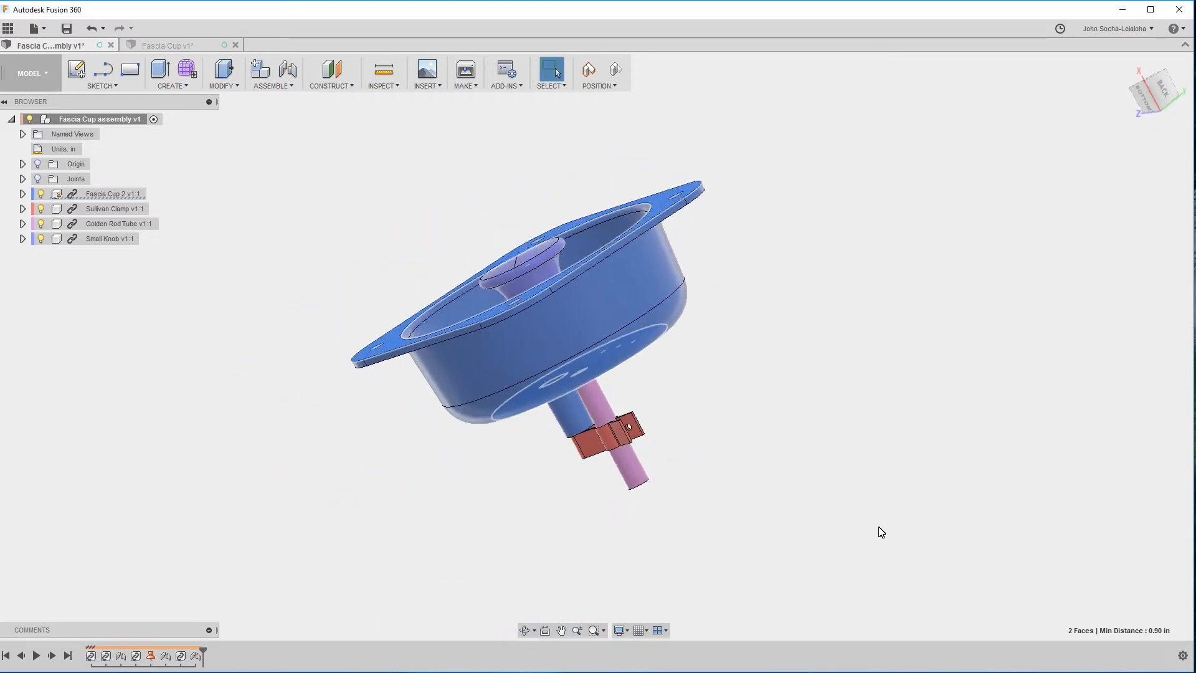
# In the Fascia Cup design, extrude the circle backwards from its sketch plane into a solid body.
pyautogui.click(192, 48)
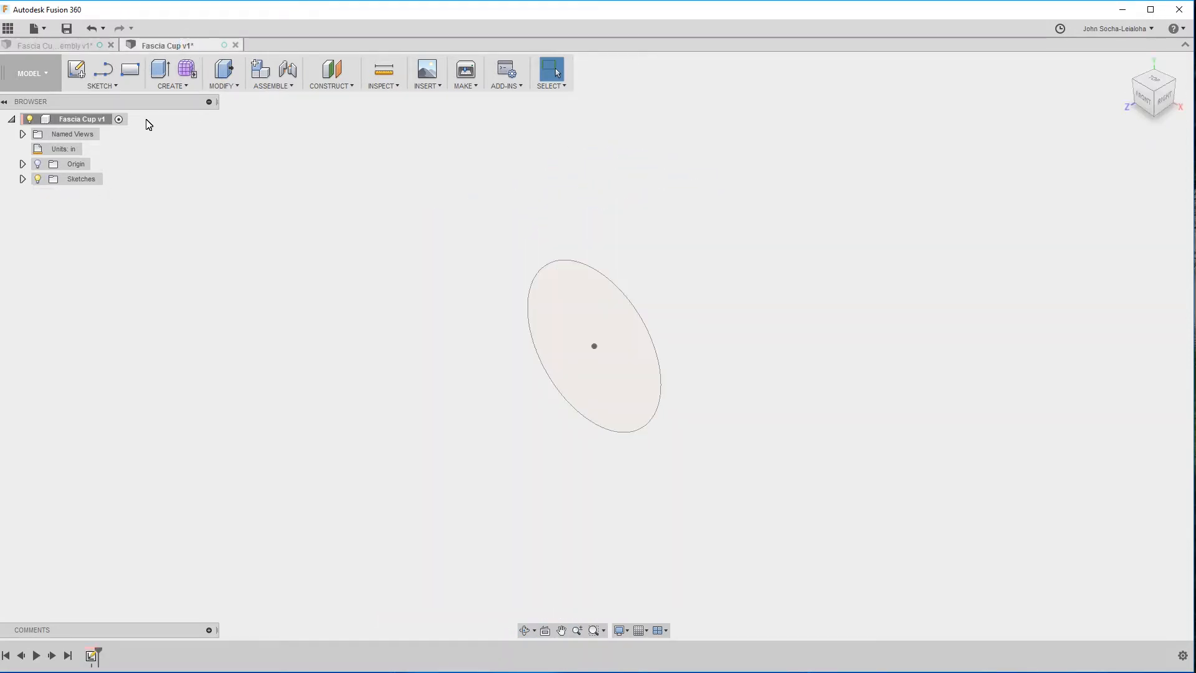
pyautogui.press('e')
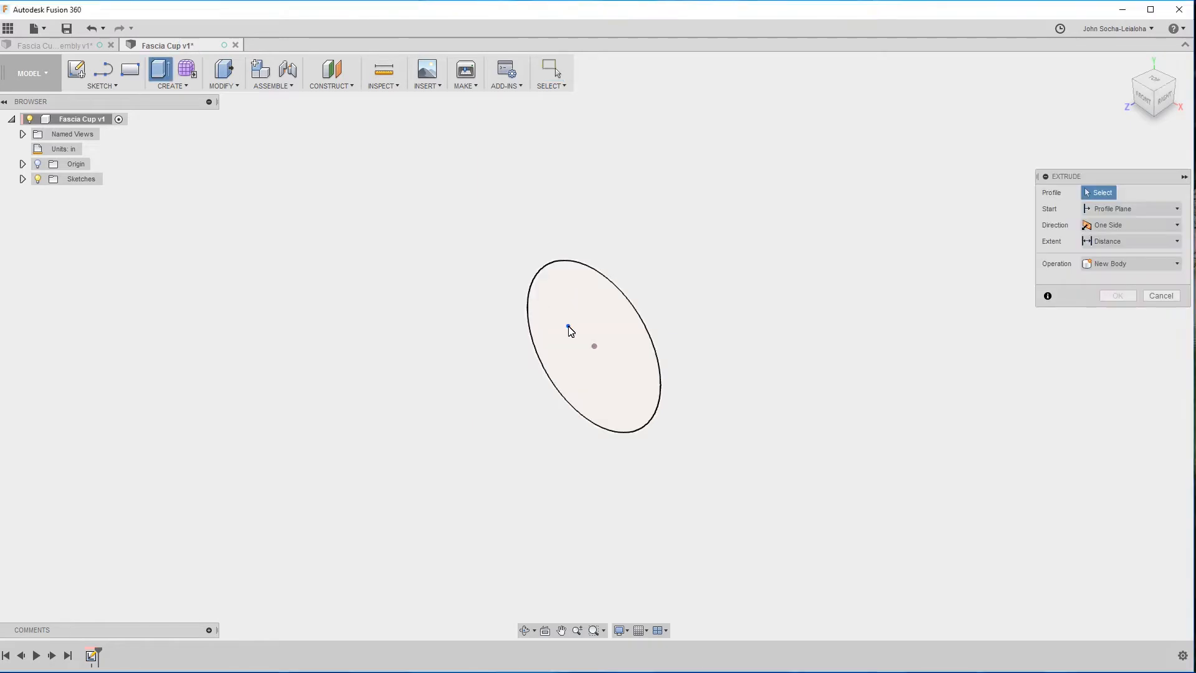
pyautogui.click(566, 330)
pyautogui.moveTo(585, 354); pyautogui.dragTo(630, 330)
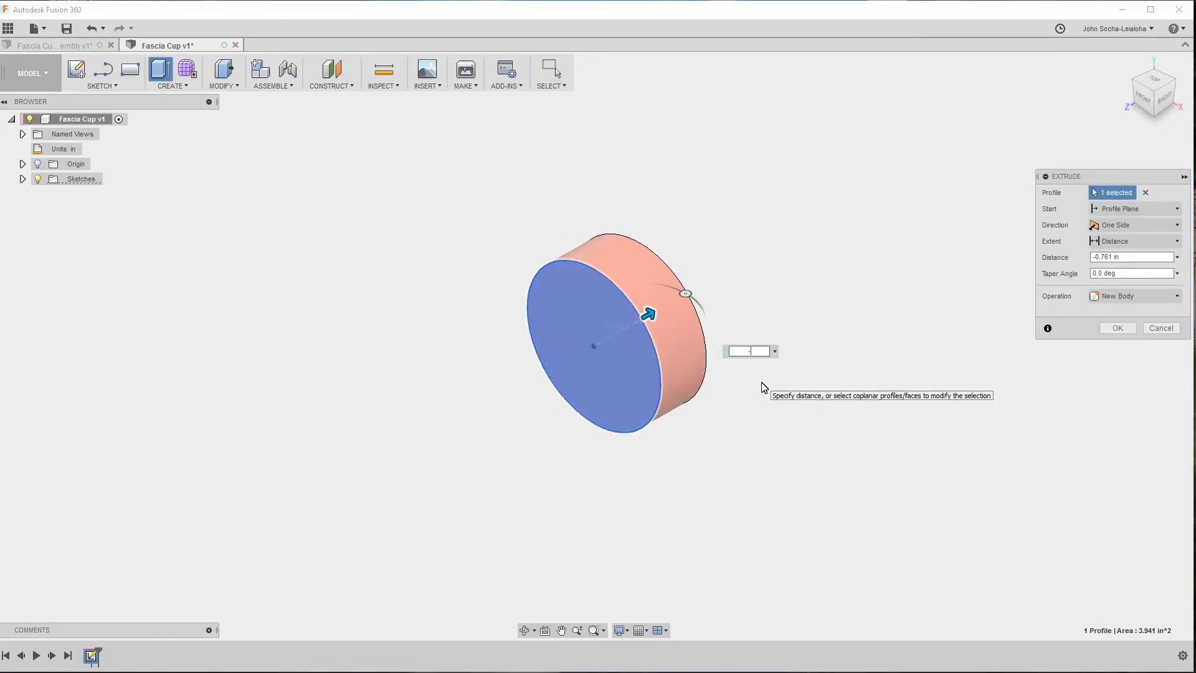
pyautogui.press('Return')
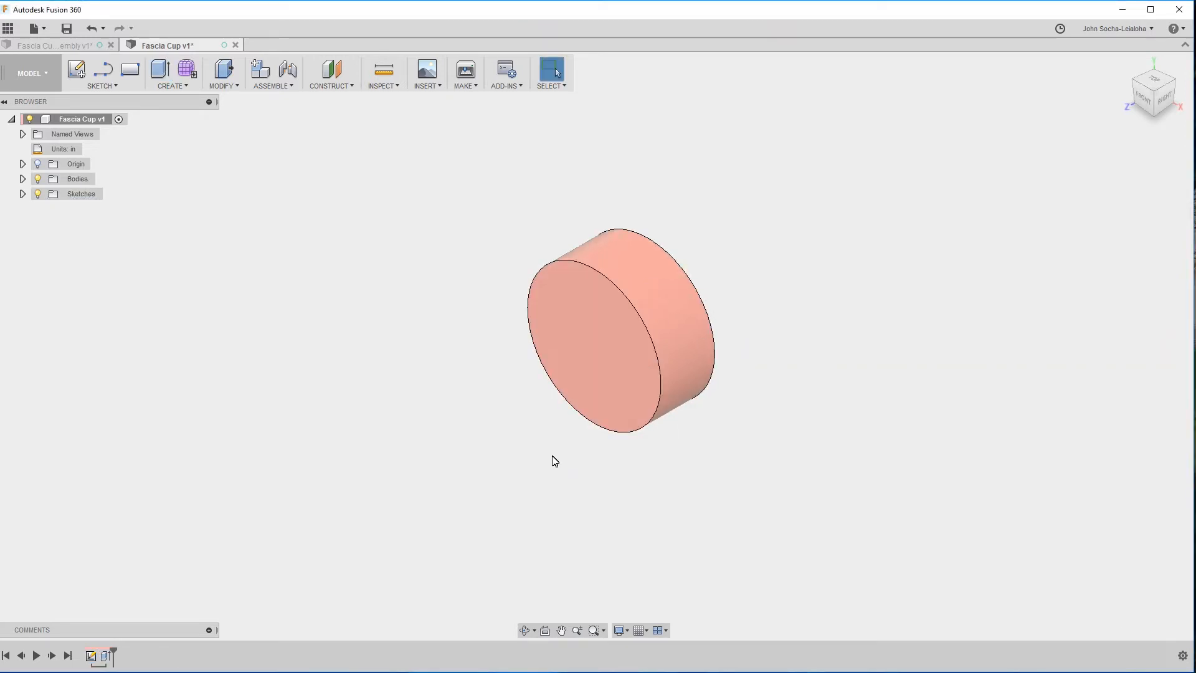
pyautogui.keyDown('shift'); pyautogui.moveTo(554, 461); pyautogui.dragTo(510, 395, button='middle'); pyautogui.keyUp('shift')
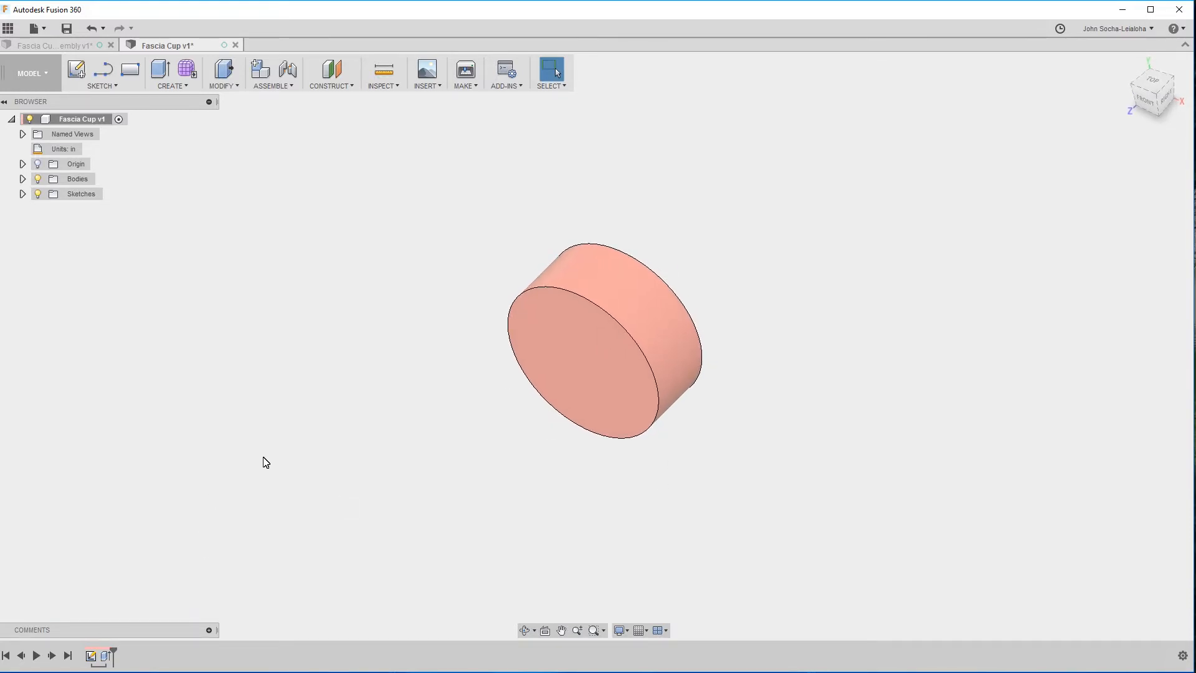
# Undo the extrusion, the circle sketch and the unit change to return the Fascia Cup design to an empty state.
pyautogui.hotkey('ctrl', 'z')
pyautogui.hotkey('ctrl', 'z')
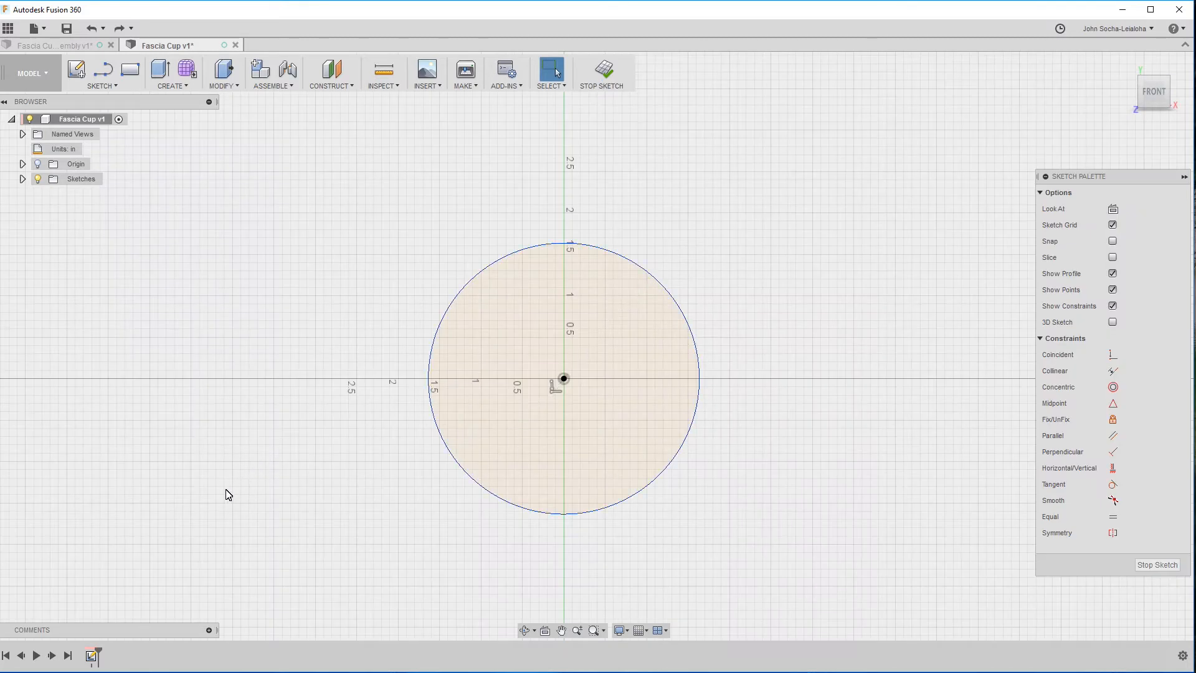
pyautogui.hotkey('ctrl', 'z')
pyautogui.hotkey('ctrl', 'z')
pyautogui.hotkey('ctrl', 'z')
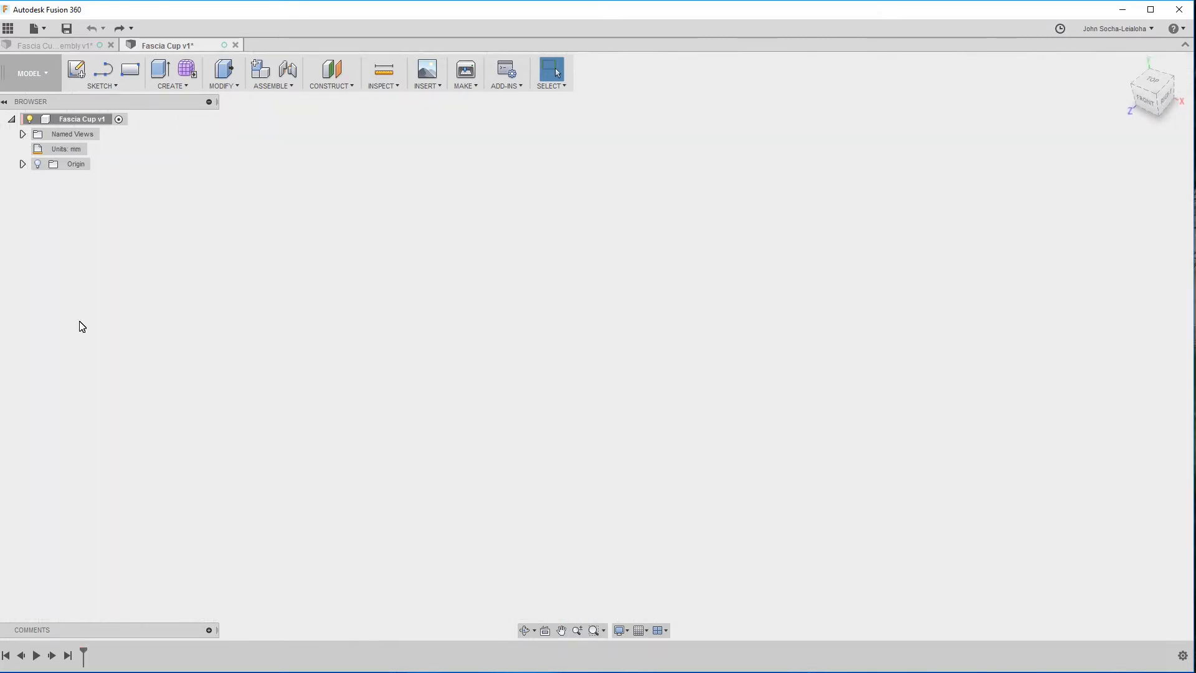
# Create a new component in the Fascia Cup design and name it Cup.
pyautogui.rightClick(65, 119)
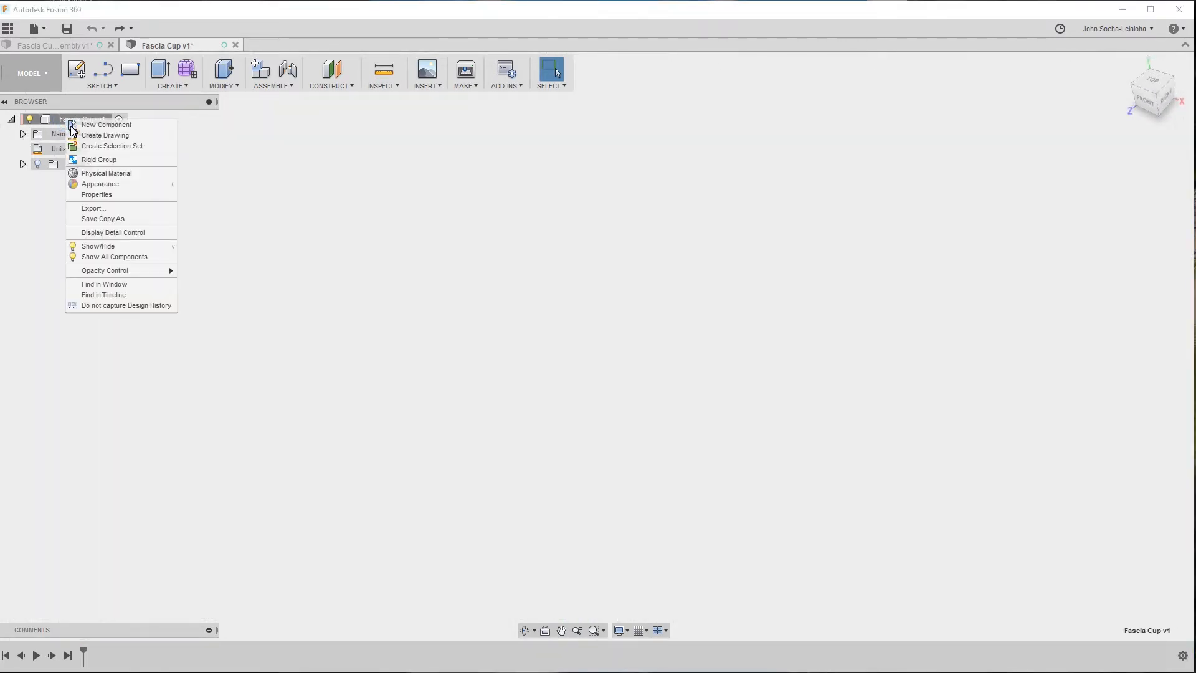
pyautogui.click(108, 126)
pyautogui.click(100, 180)
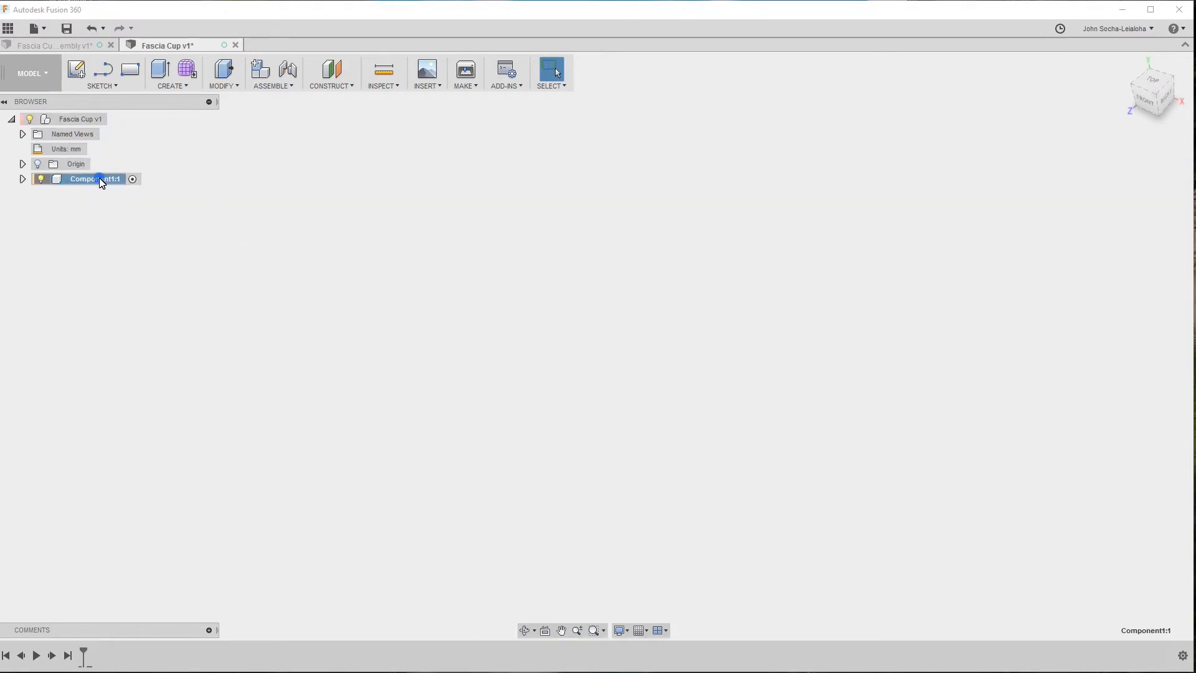
pyautogui.click(97, 180)
pyautogui.write('Cup')
pyautogui.press('Return')
# Sketch a center-diameter circle about 79 mm across on the front plane in the Cup component, centred on the origin.
pyautogui.click(101, 85)
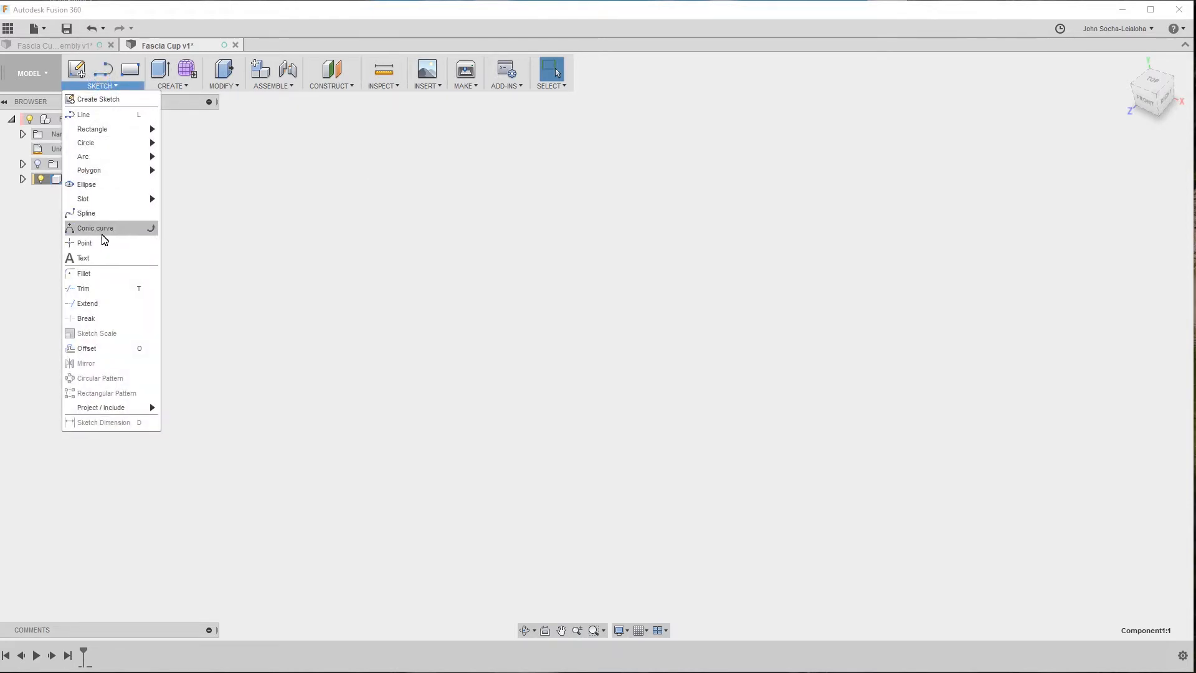
pyautogui.moveTo(106, 143)
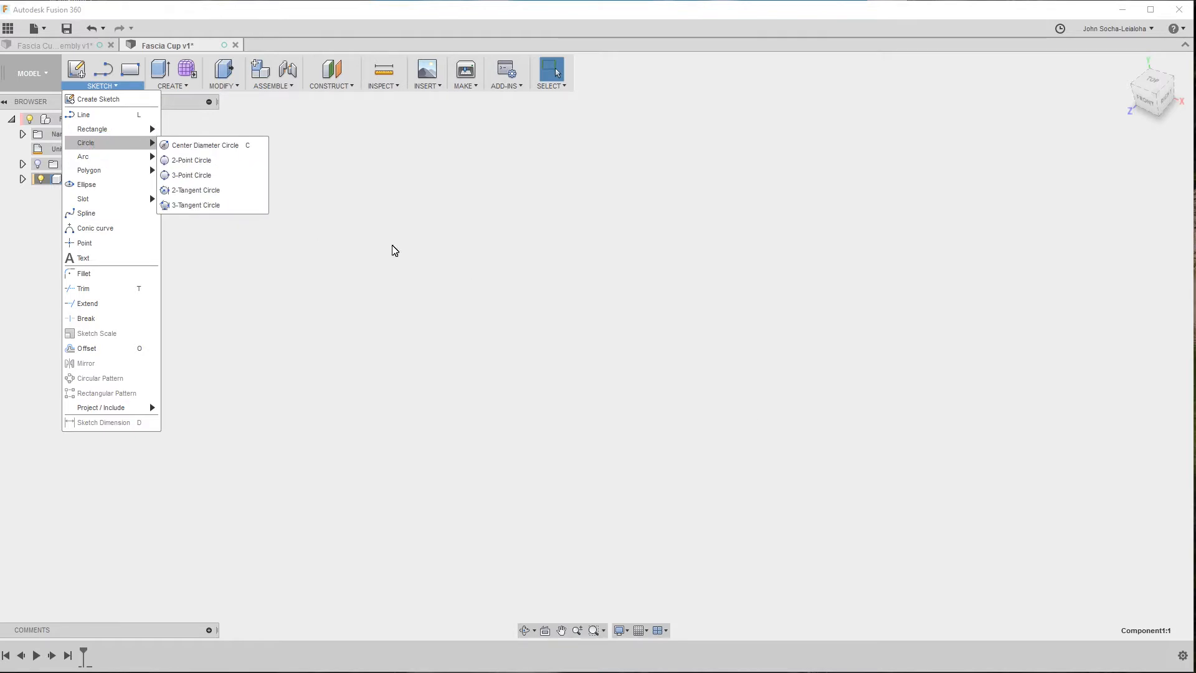
pyautogui.click(201, 145)
pyautogui.click(619, 354)
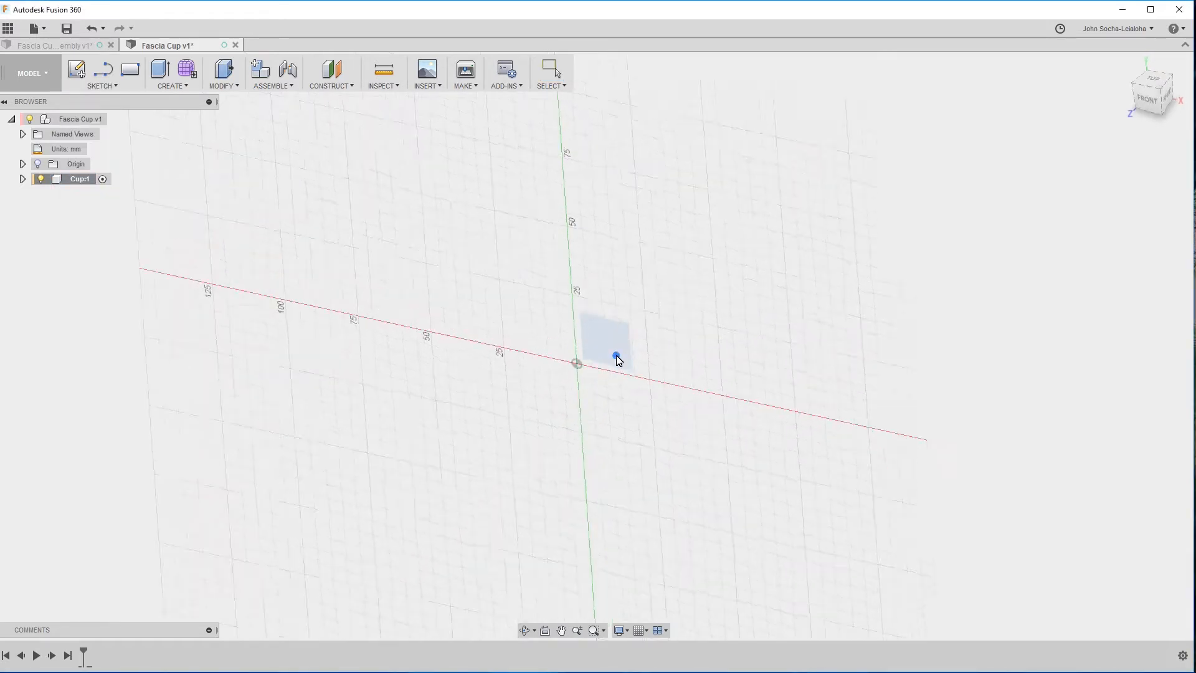
pyautogui.click(550, 376)
pyautogui.click(645, 291)
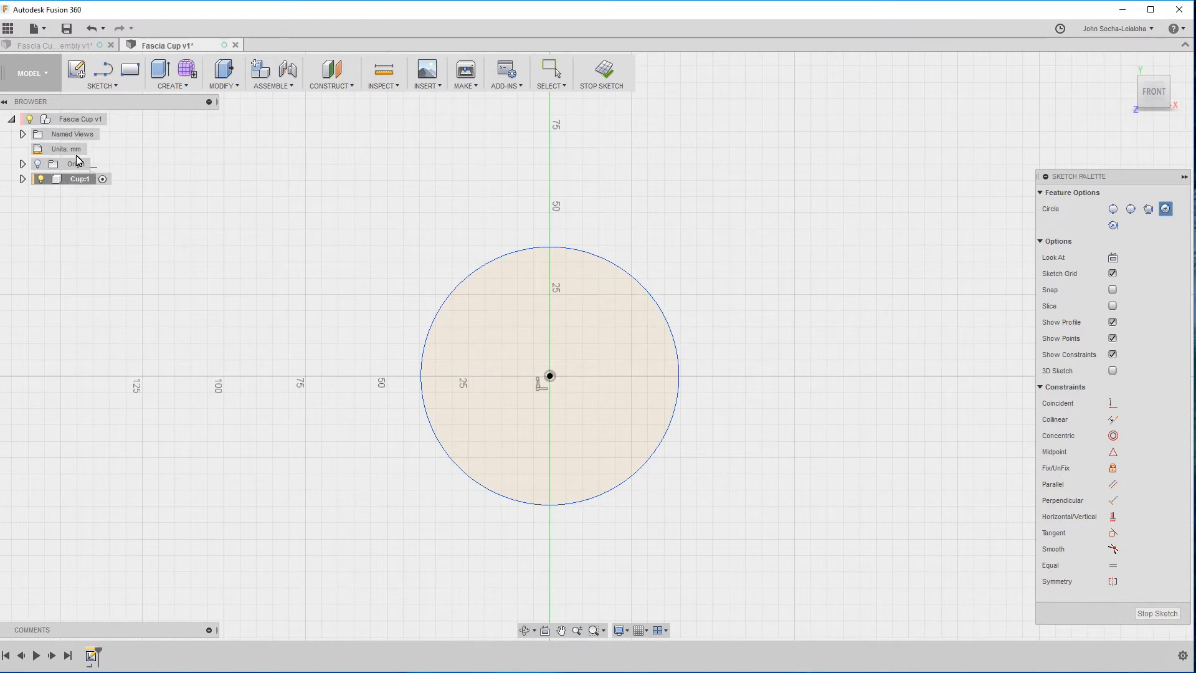
# Change the Fascia Cup design's active units to Inch.
pyautogui.click(96, 152)
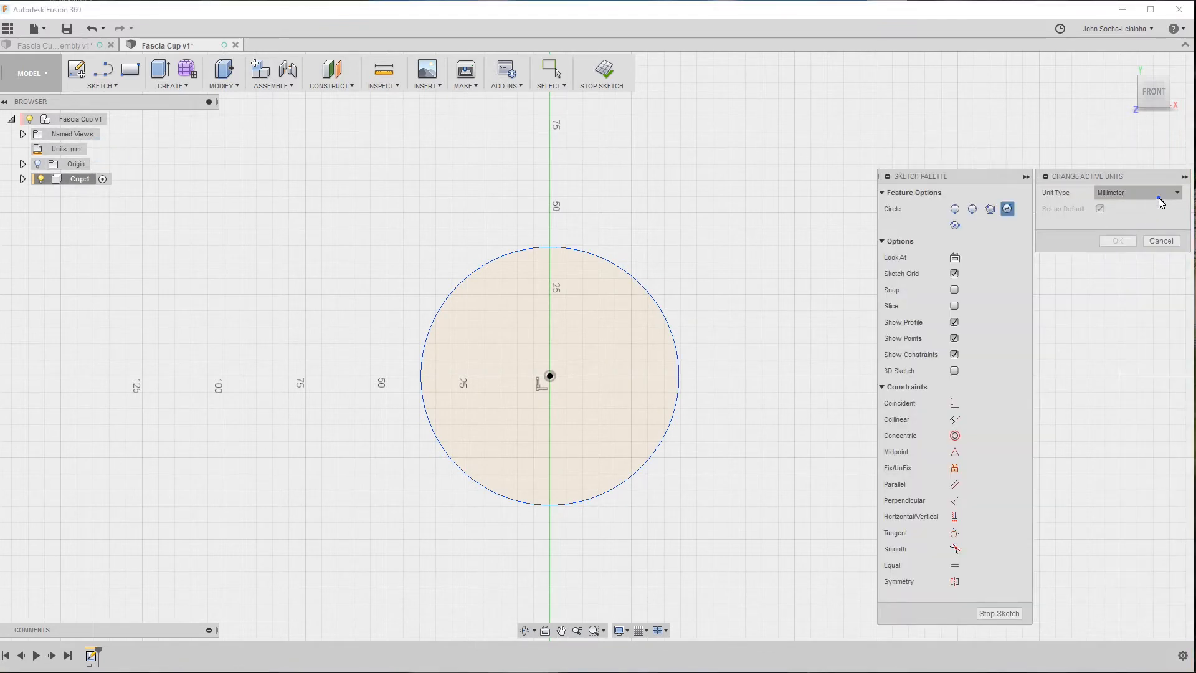
pyautogui.click(1158, 195)
pyautogui.click(1130, 249)
pyautogui.click(1133, 244)
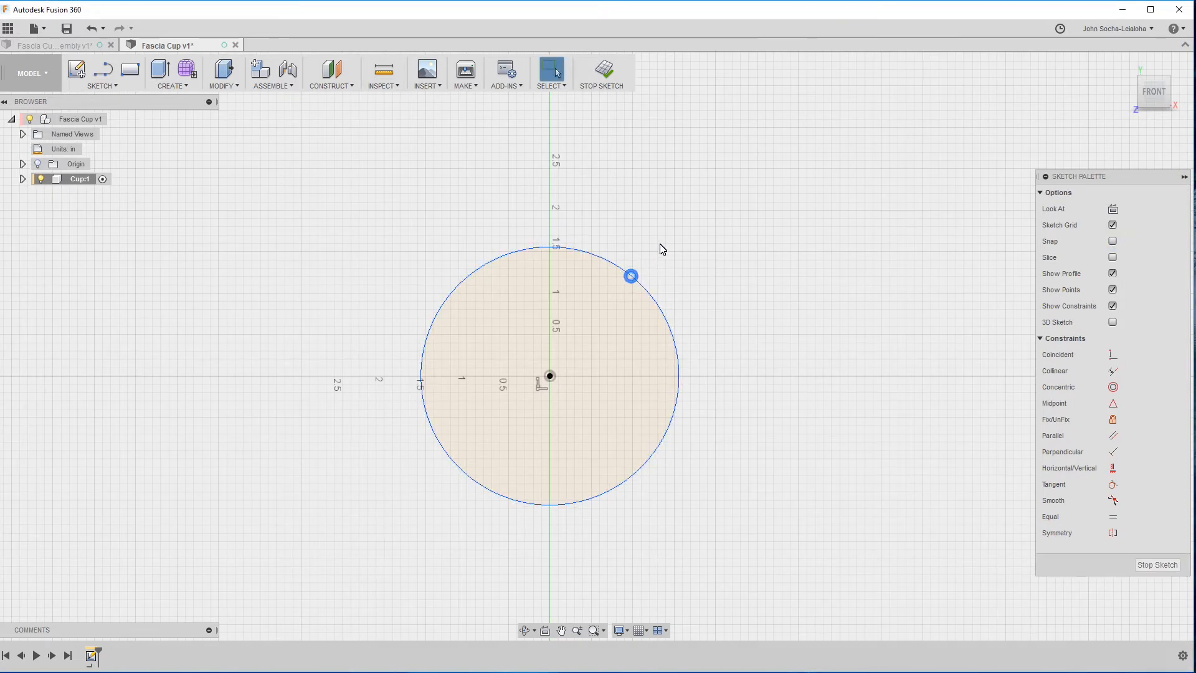
# Dimension the circle's diameter to 2.24 in and finish the sketch.
pyautogui.click(643, 285)
pyautogui.press('d')
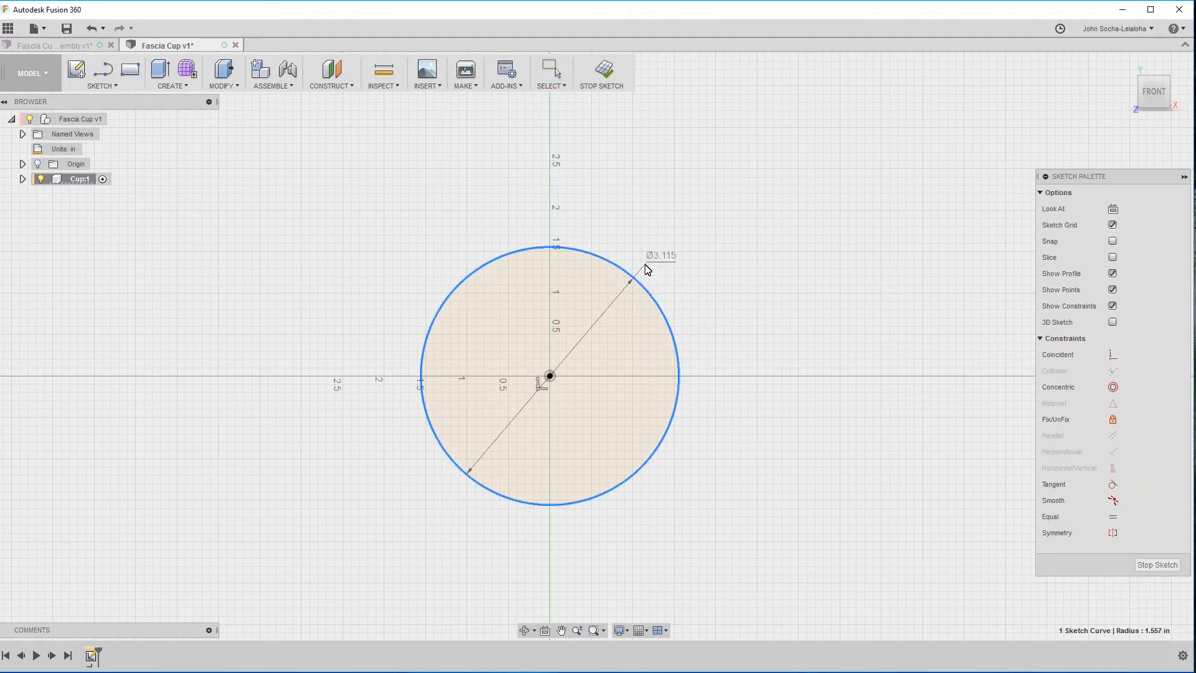
pyautogui.click(667, 247)
pyautogui.write('2.24')
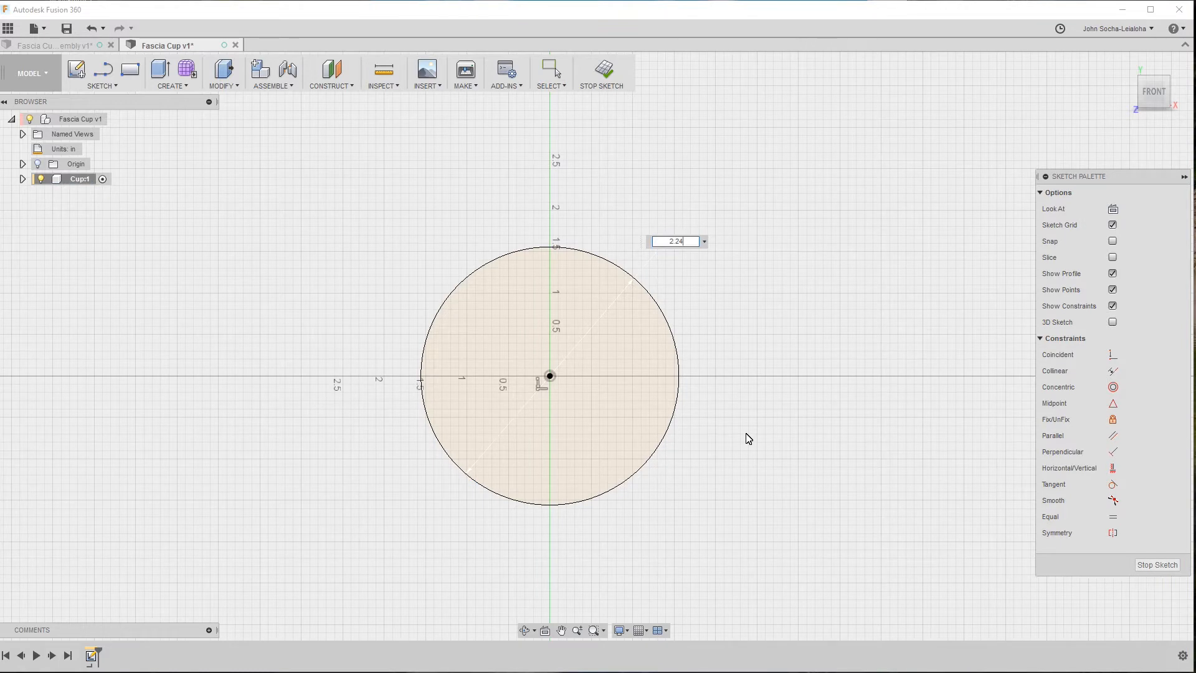
pyautogui.press('Return')
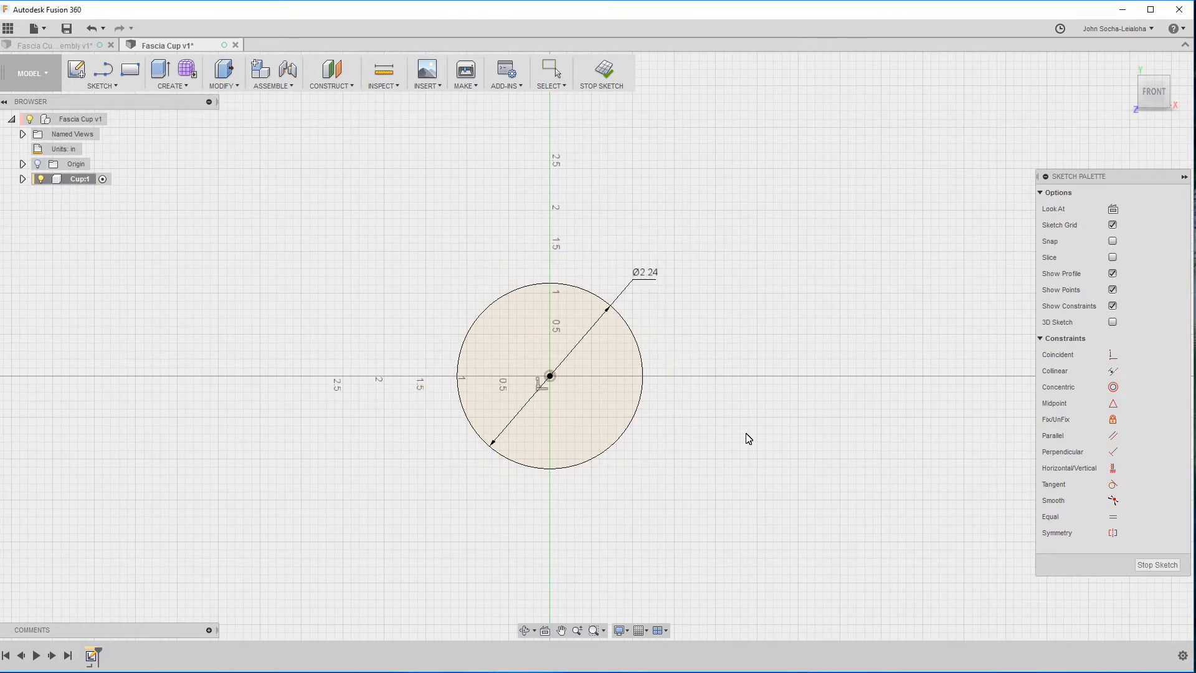
pyautogui.click(1172, 562)
pyautogui.keyDown('shift'); pyautogui.moveTo(1158, 569); pyautogui.dragTo(996, 524, button='middle'); pyautogui.keyUp('shift')
# Start extruding the circle as a new body with a distance of -0.9 in.
pyautogui.press('e')
pyautogui.click(627, 393)
pyautogui.moveTo(566, 366); pyautogui.dragTo(632, 315)
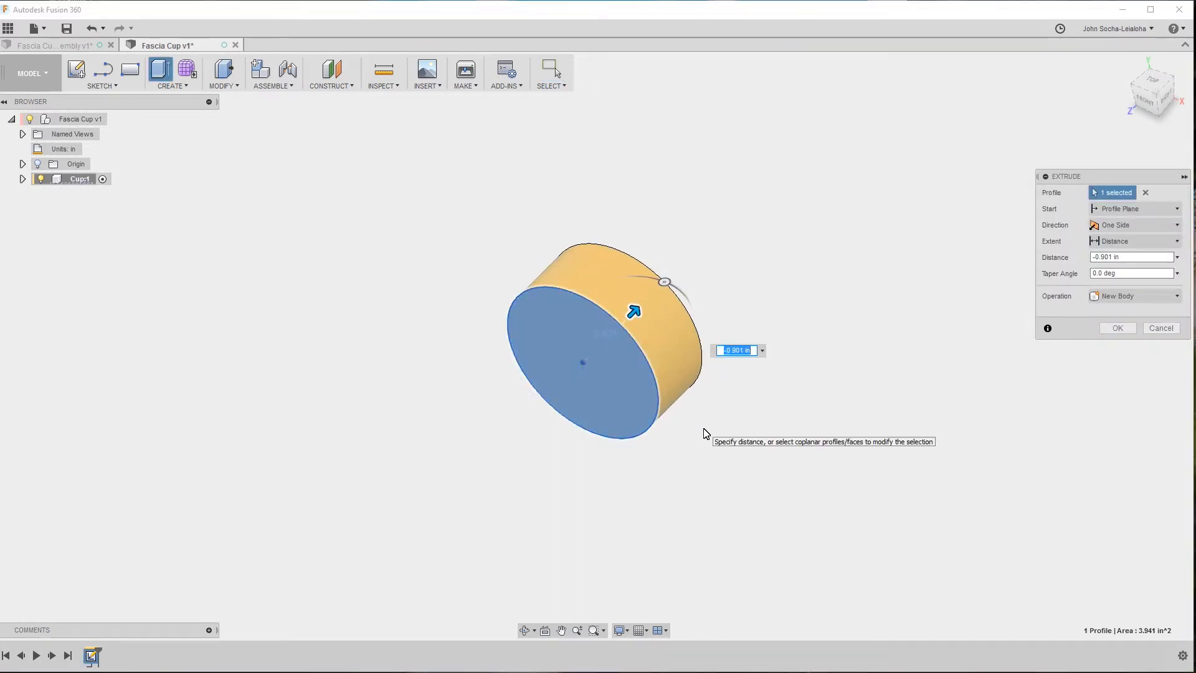
pyautogui.press('Tab')
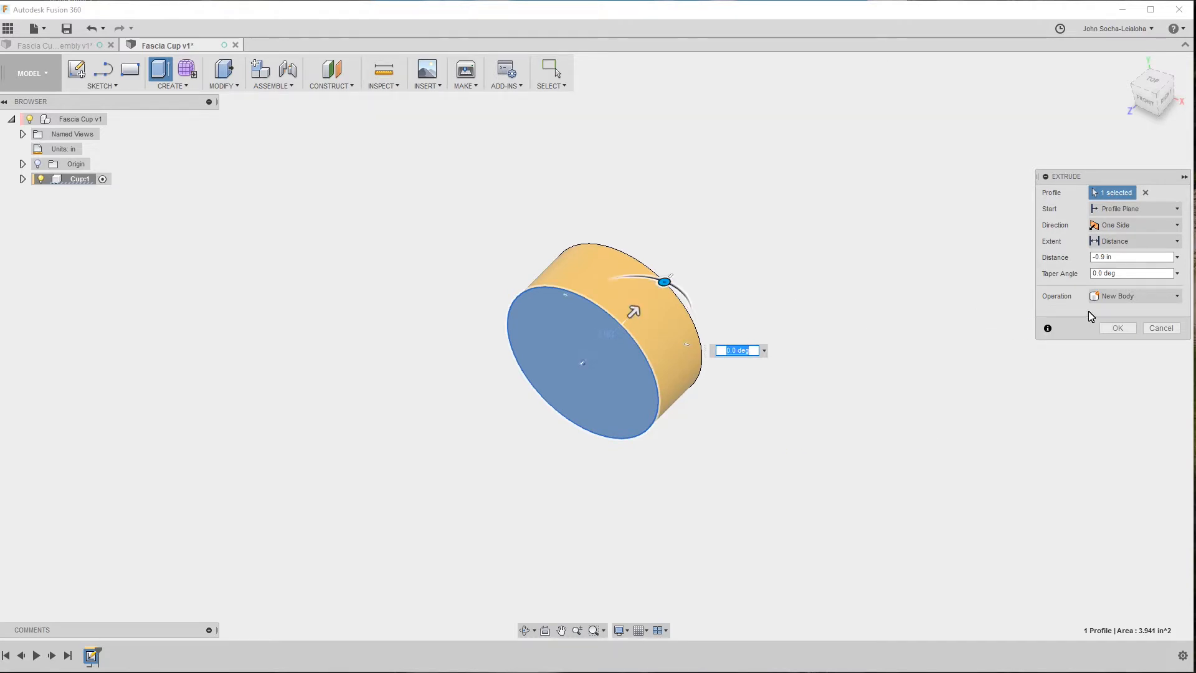
# Try taper angles of 5 and -5 degrees on the cup's extrusion.
pyautogui.click(1112, 274)
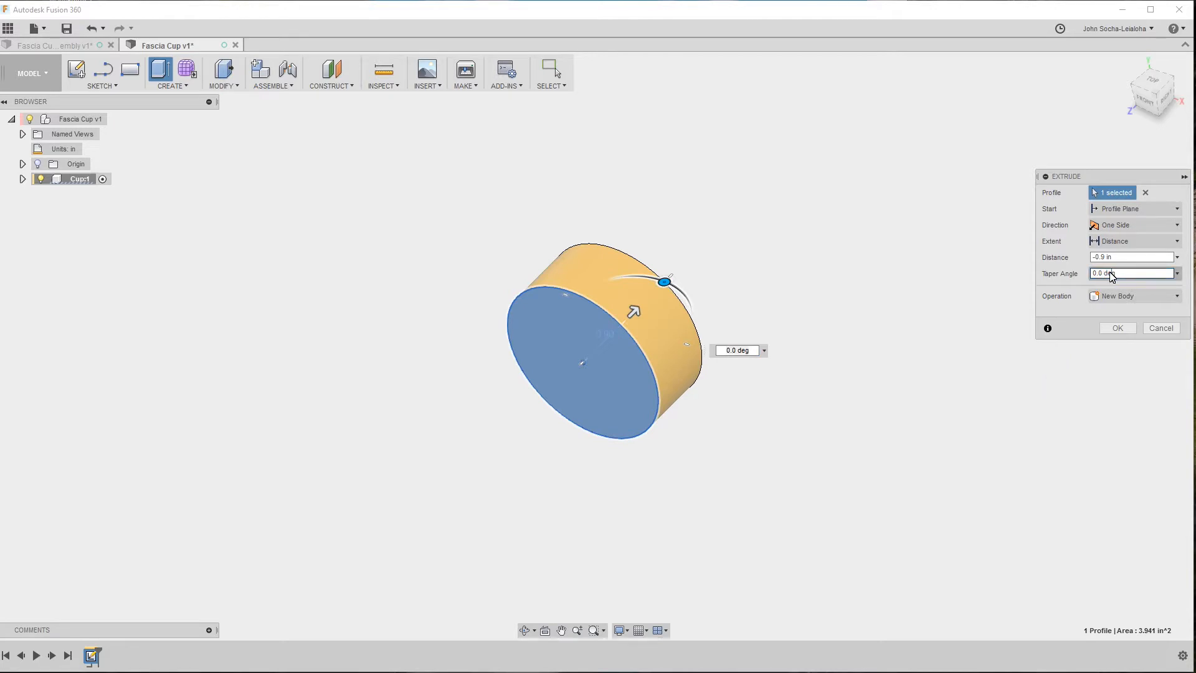
pyautogui.moveTo(1115, 276); pyautogui.dragTo(1039, 274)
pyautogui.write('5')
pyautogui.press('Tab')
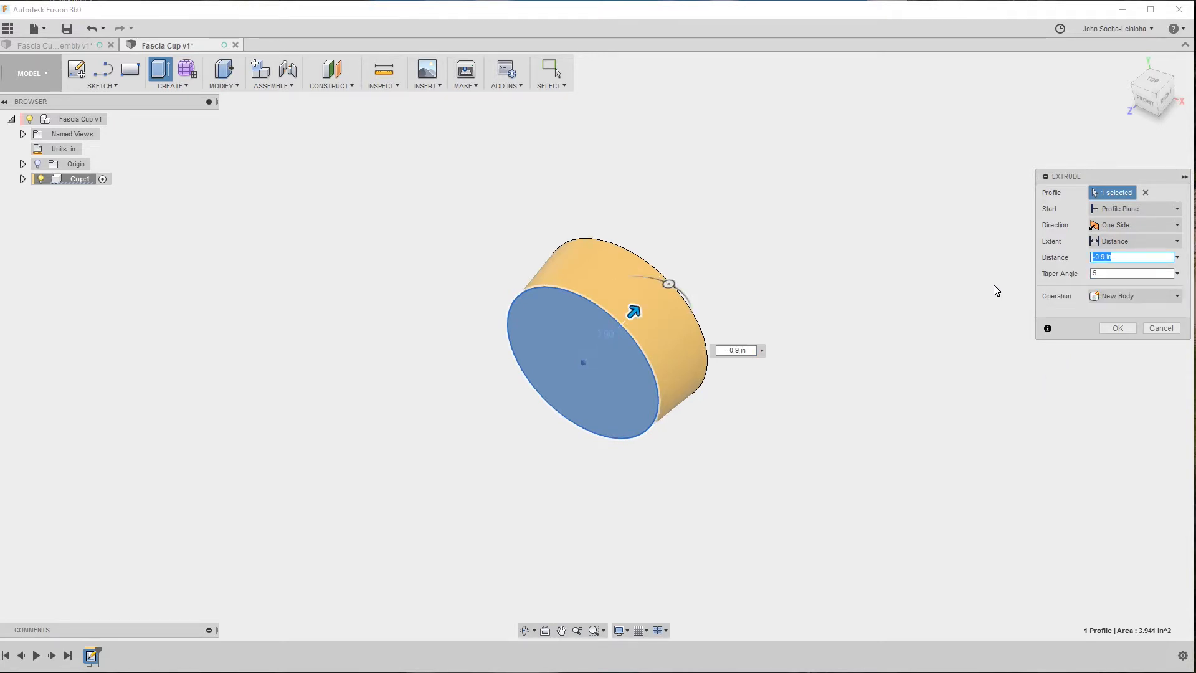
pyautogui.click(1103, 275)
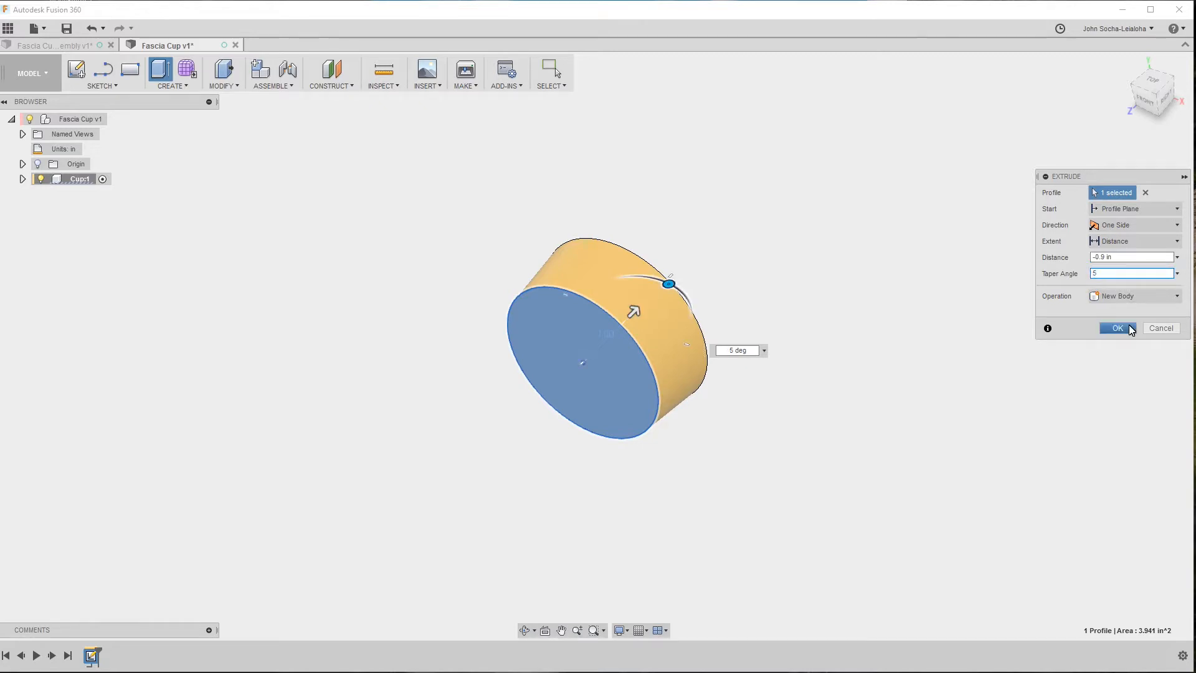
pyautogui.press('Tab')
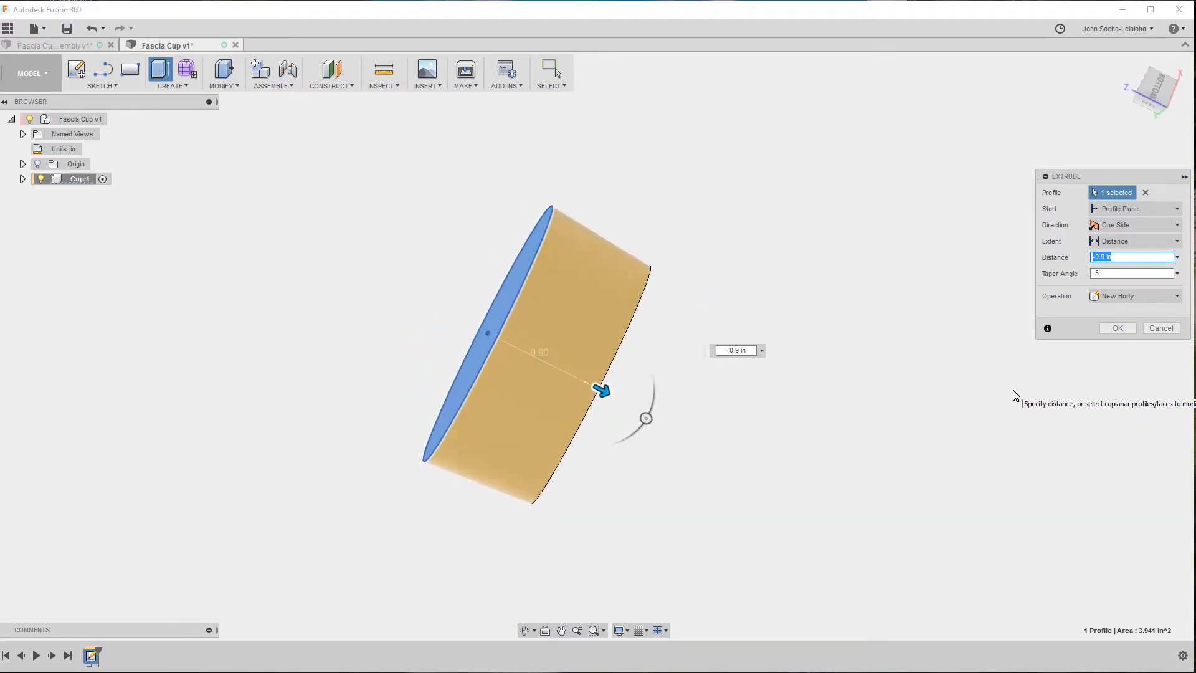
# Set the extrusion's taper angle to -3 degrees and complete the cup body.
pyautogui.click(1121, 273)
pyautogui.press('Tab')
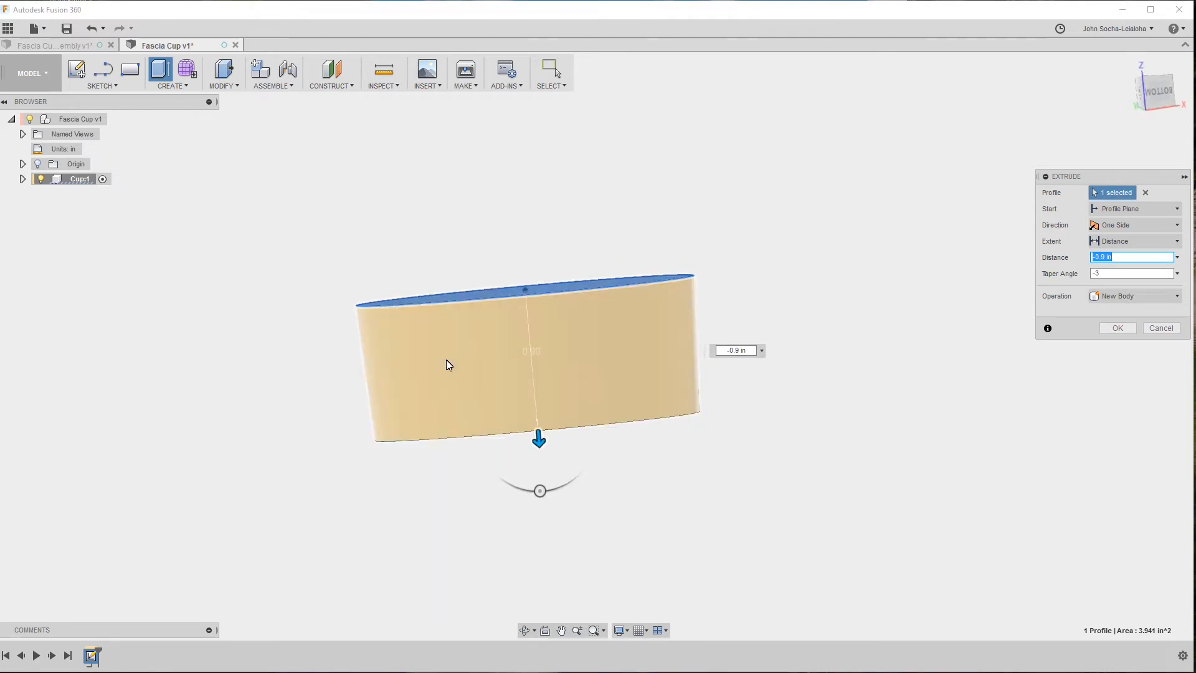
pyautogui.keyDown('shift'); pyautogui.moveTo(414, 355); pyautogui.dragTo(633, 296, button='middle'); pyautogui.keyUp('shift')
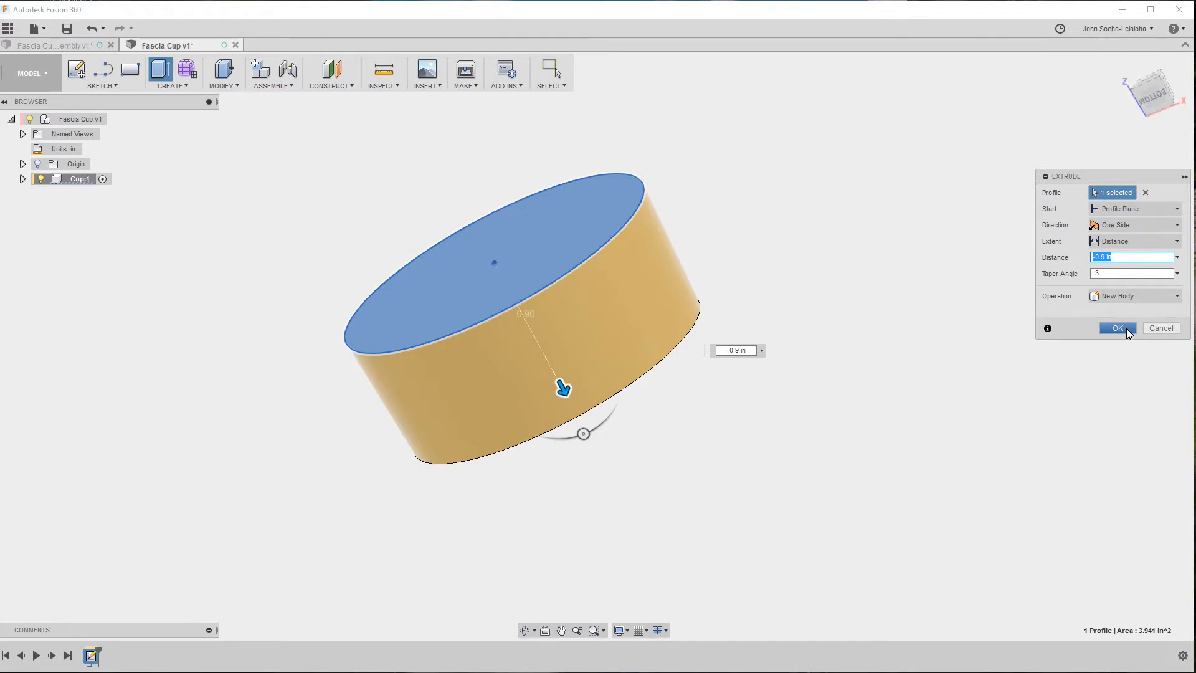
pyautogui.click(1118, 328)
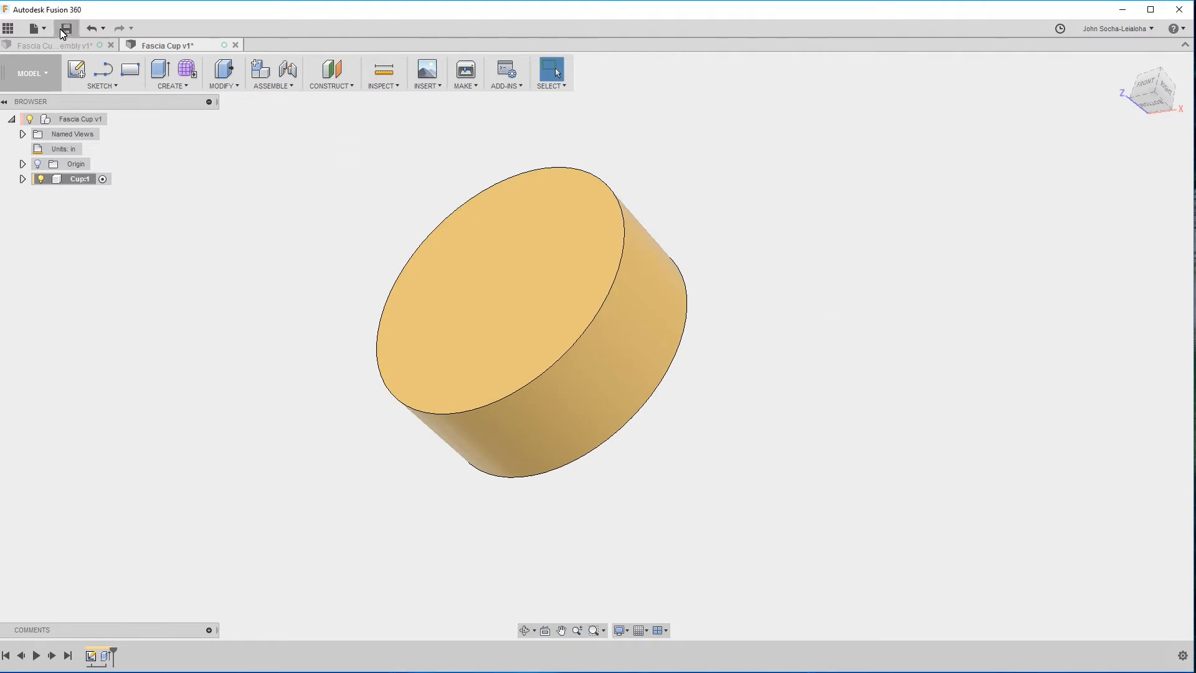
# In the Fascia Cup assembly, create a sketch on the XY plane, continuing without capturing the moved components' position.
pyautogui.click(73, 50)
pyautogui.keyDown('shift'); pyautogui.moveTo(873, 340); pyautogui.dragTo(556, 279, button='middle'); pyautogui.keyUp('shift')
pyautogui.click(556, 278)
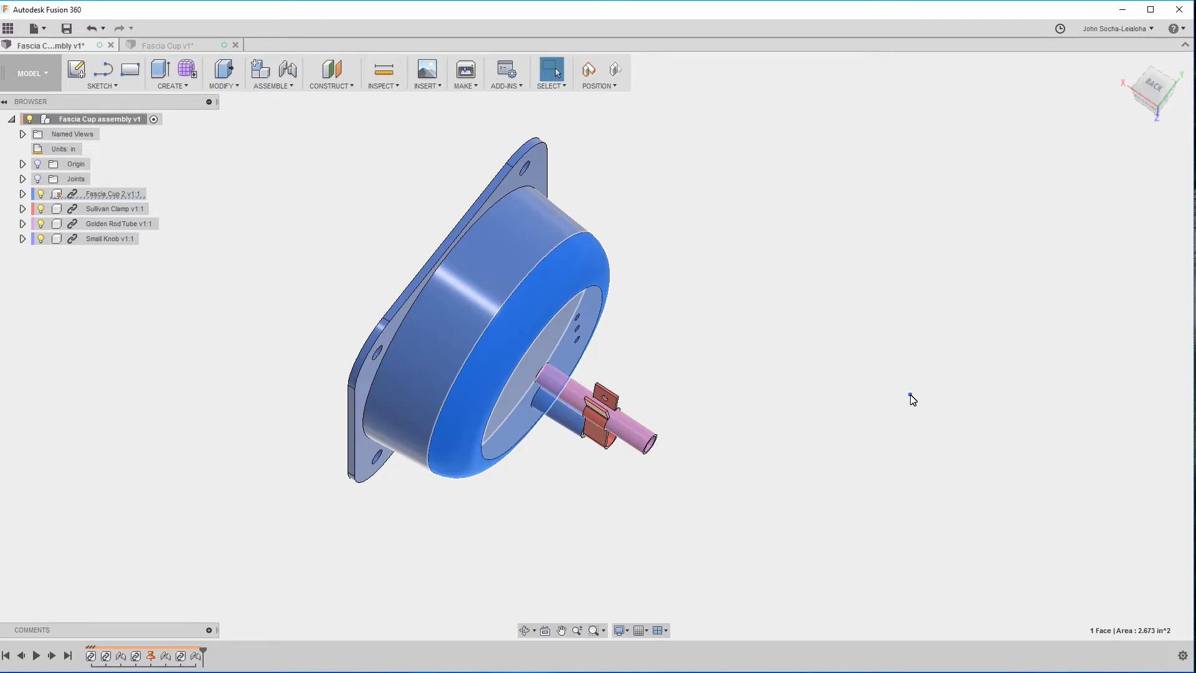
pyautogui.click(910, 395)
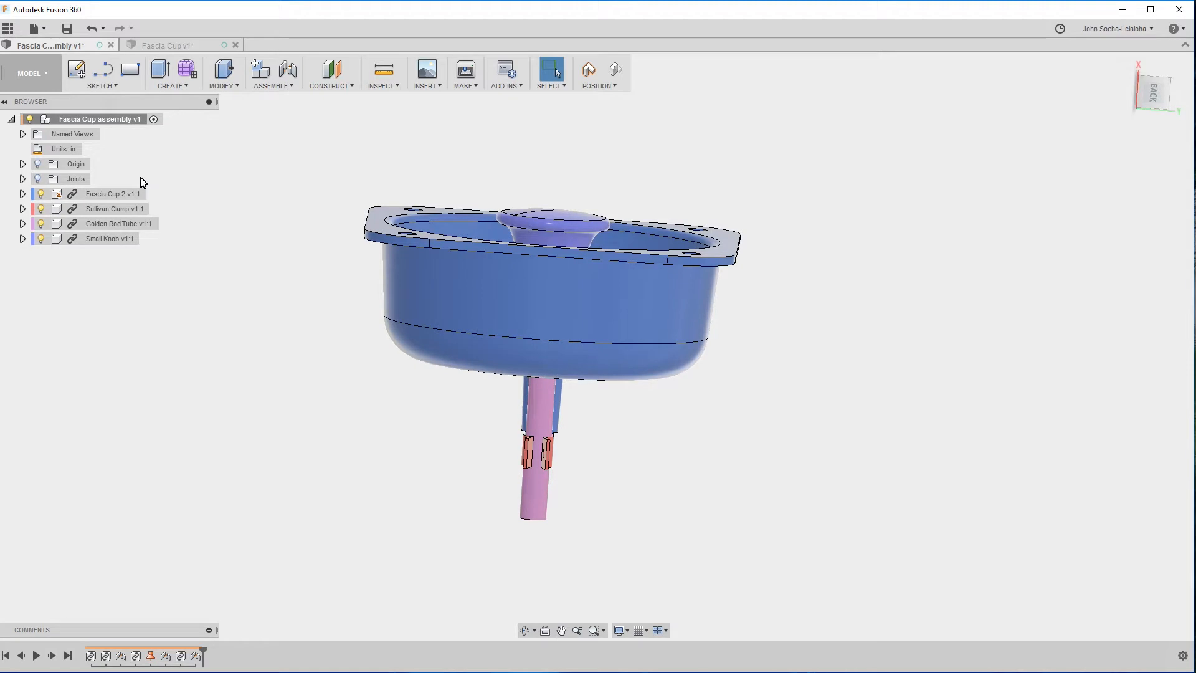
pyautogui.click(101, 86)
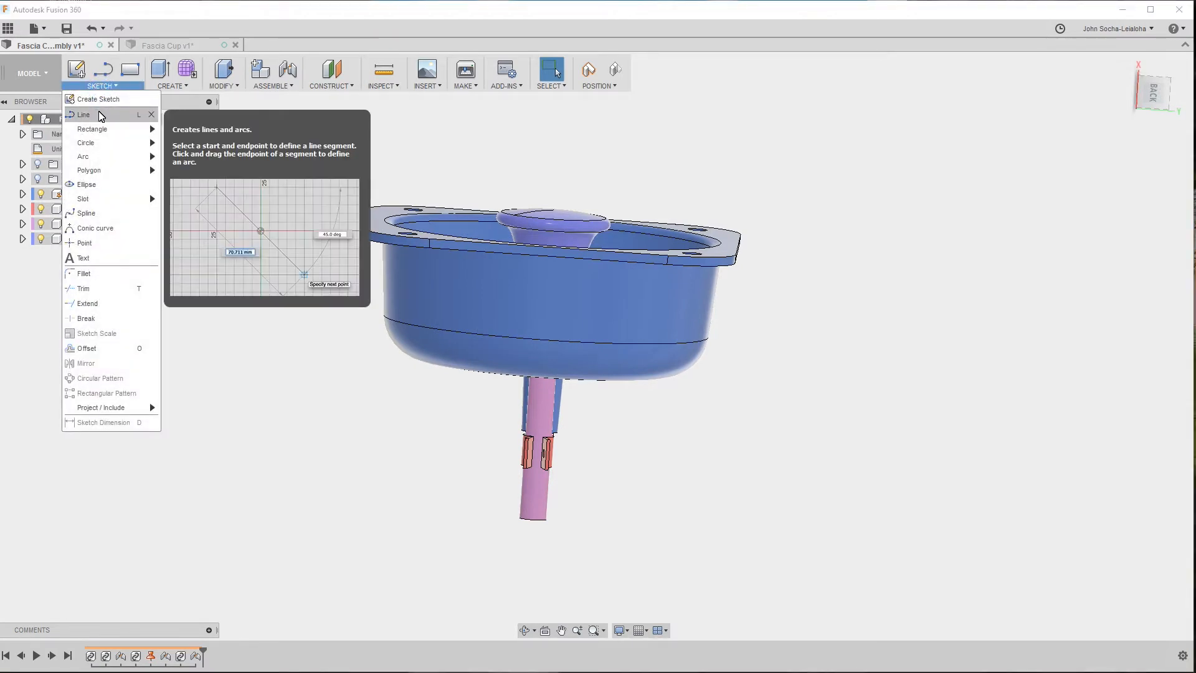
pyautogui.click(98, 99)
pyautogui.click(596, 198)
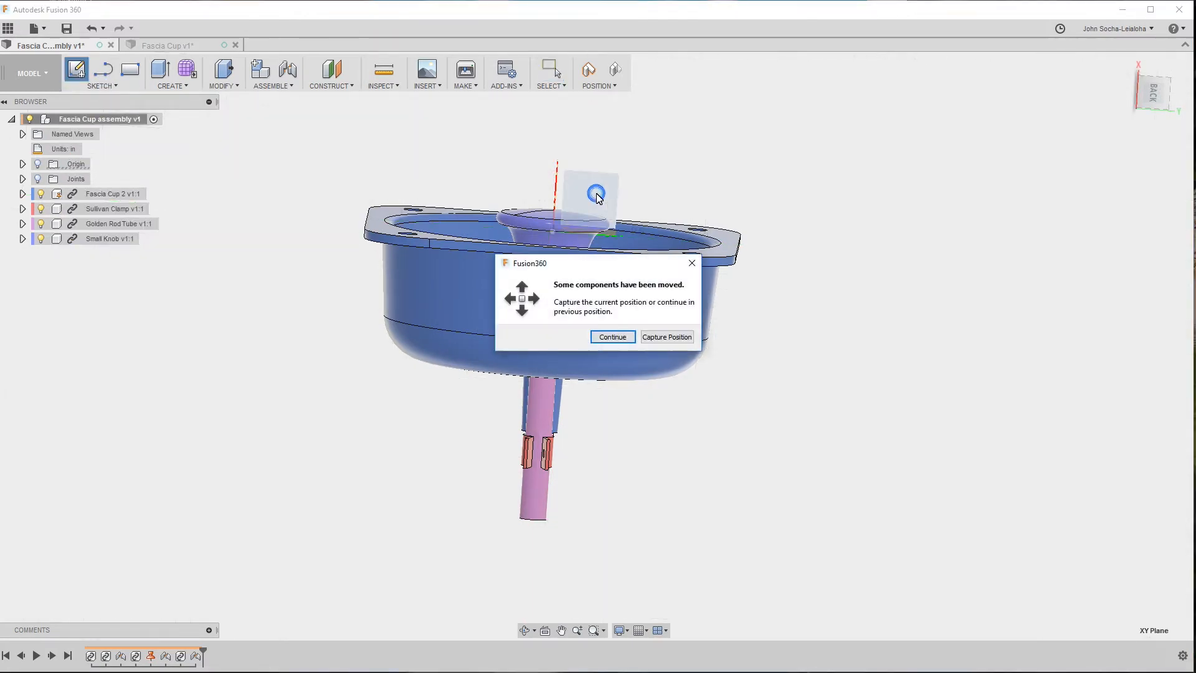
pyautogui.click(613, 337)
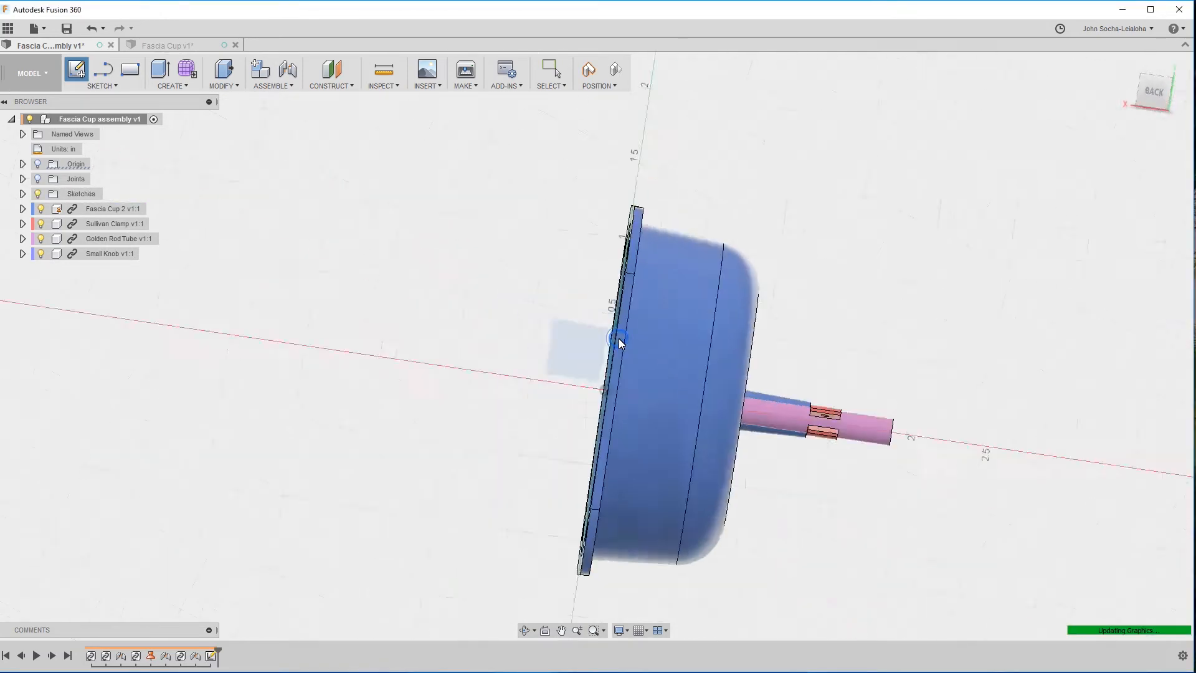
# Sketch a 3-point arc tracing the rounded corner of the cup's profile, between the side wall and the closed end.
pyautogui.scroll(4, 855, 258)
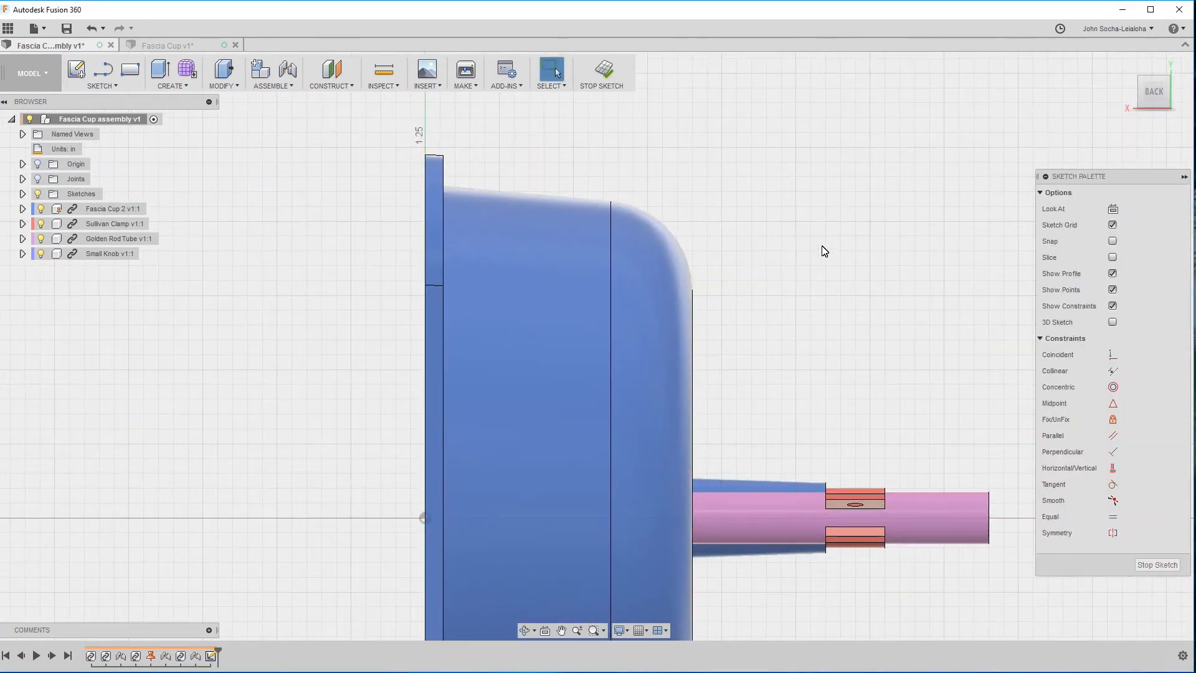
pyautogui.click(102, 85)
pyautogui.moveTo(94, 145)
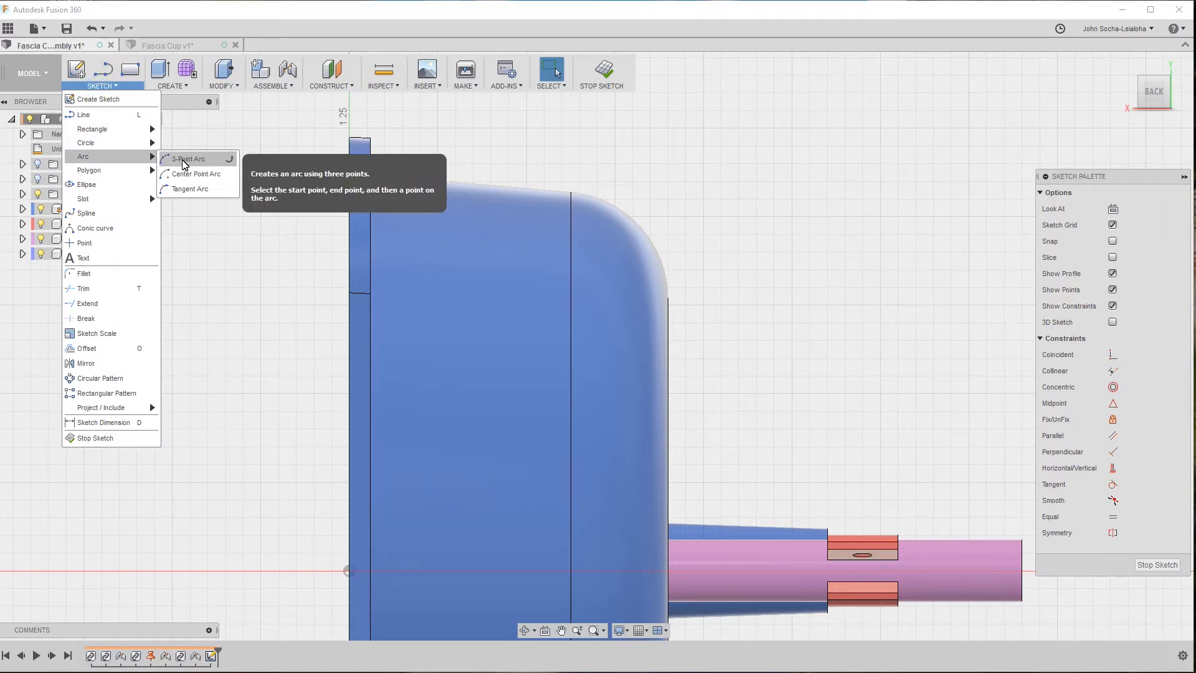
pyautogui.click(181, 159)
pyautogui.click(571, 194)
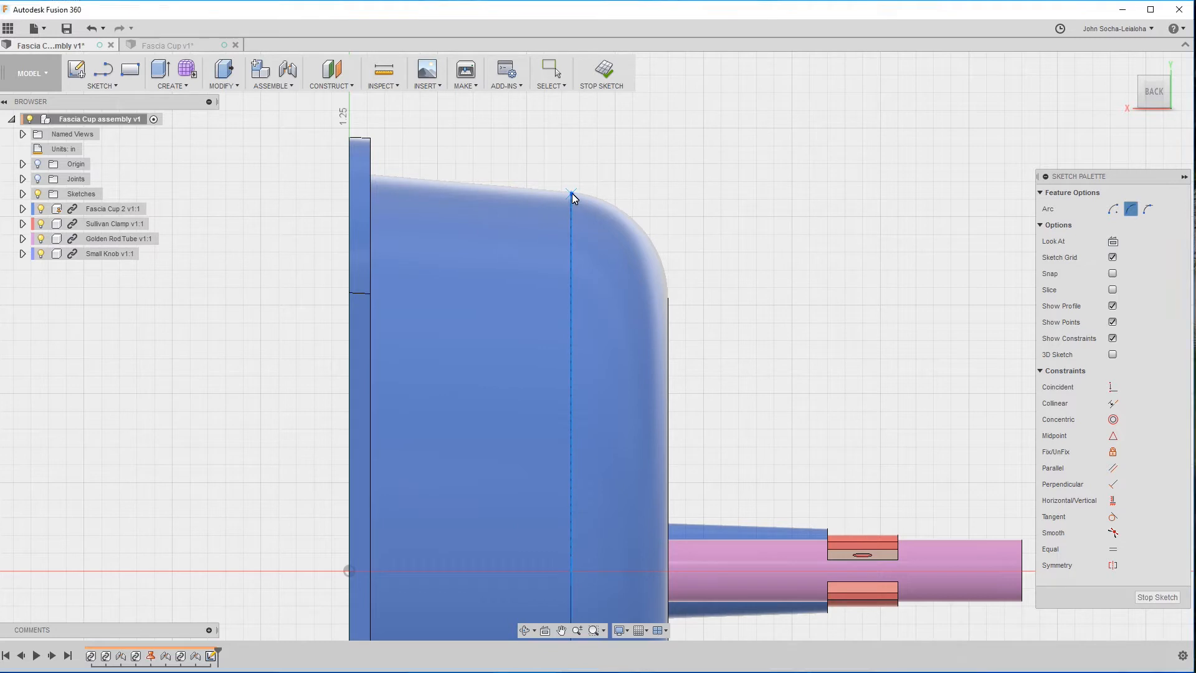
pyautogui.click(669, 297)
pyautogui.click(637, 224)
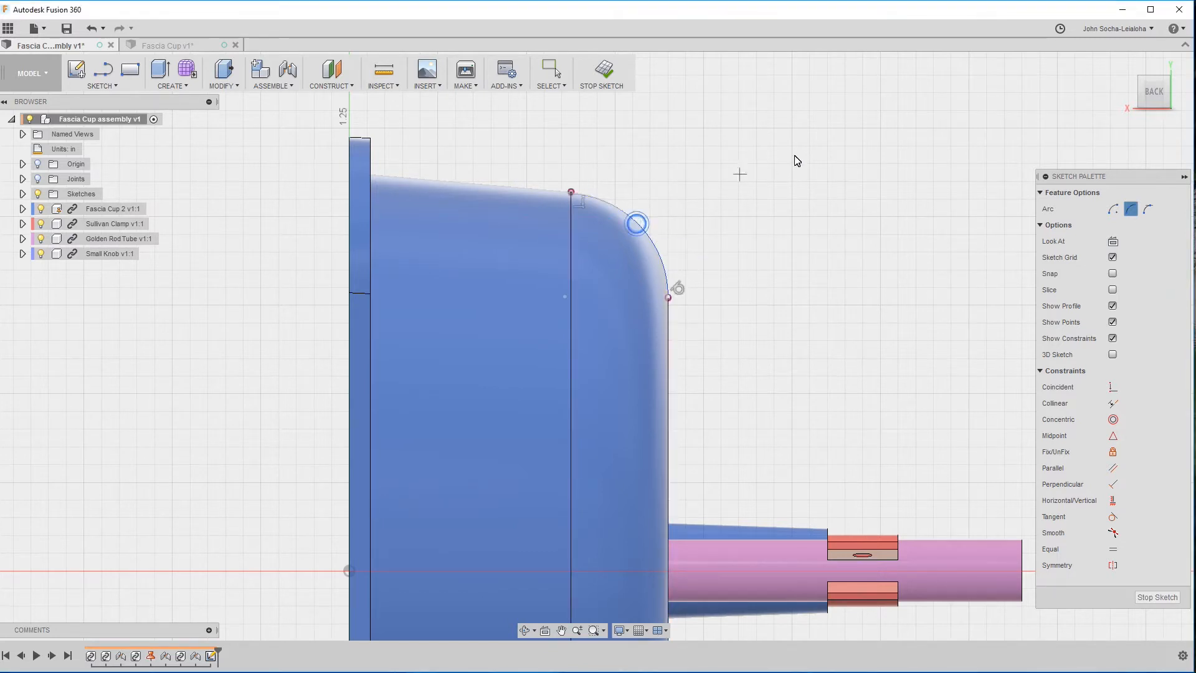
pyautogui.press('Escape')
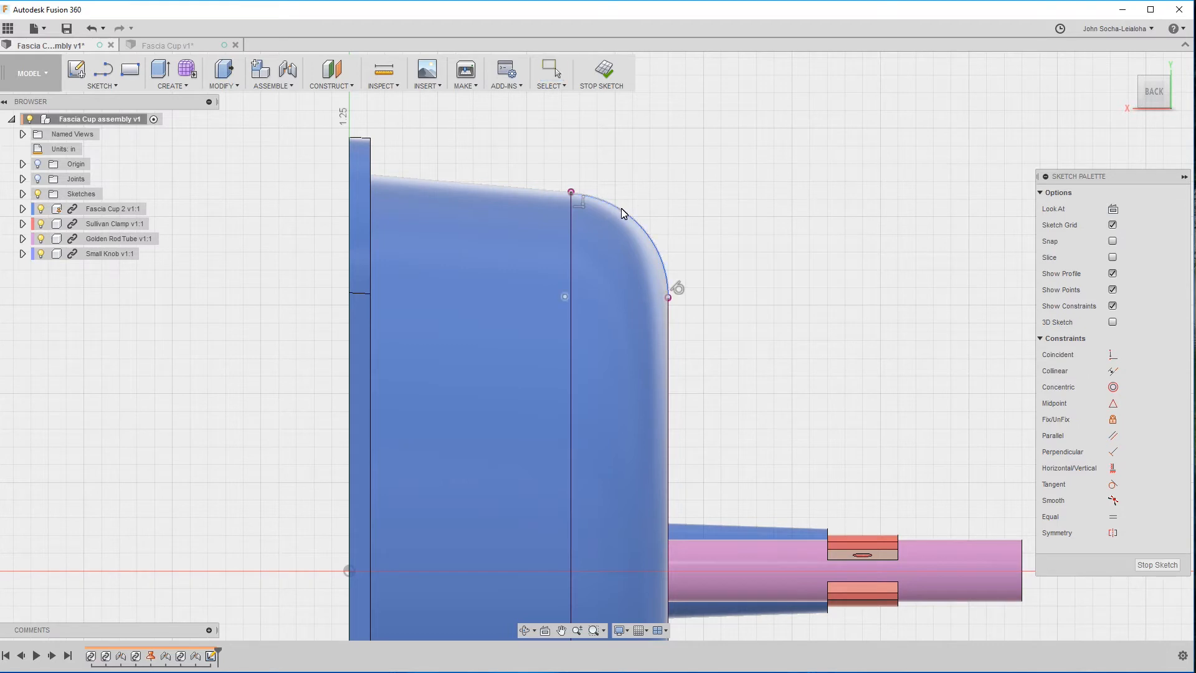
# Dimension the corner arc's radius, accepting the measured value, and finish the sketch.
pyautogui.click(647, 234)
pyautogui.click(685, 177)
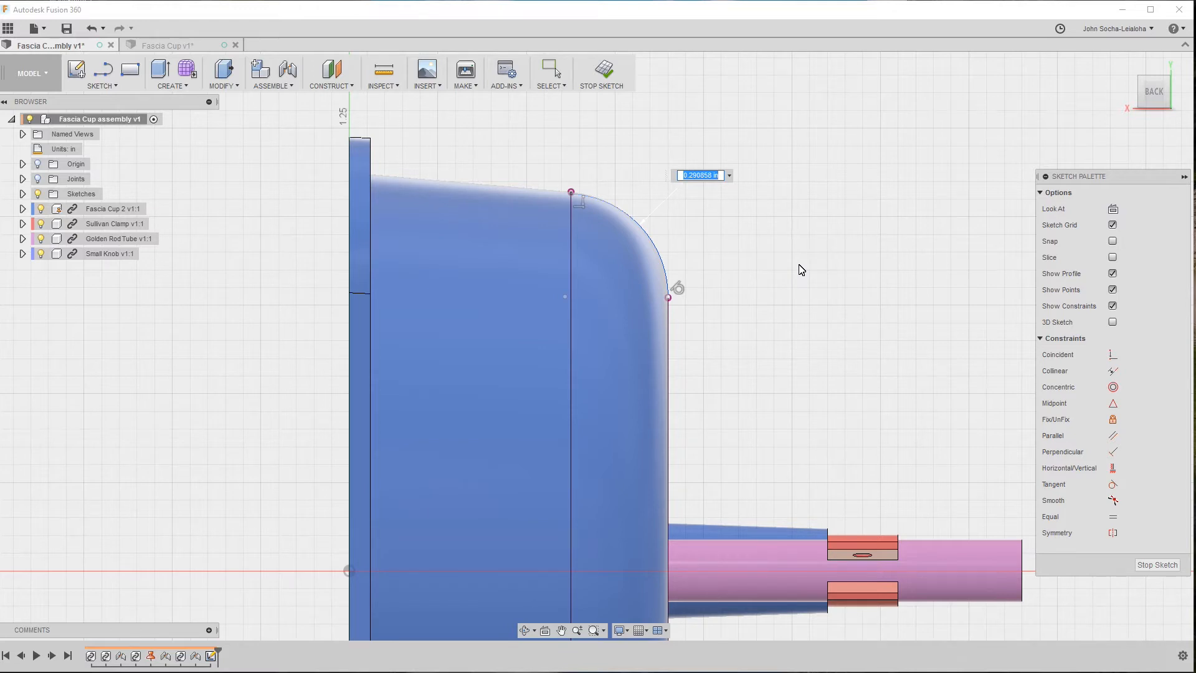
pyautogui.press('Return')
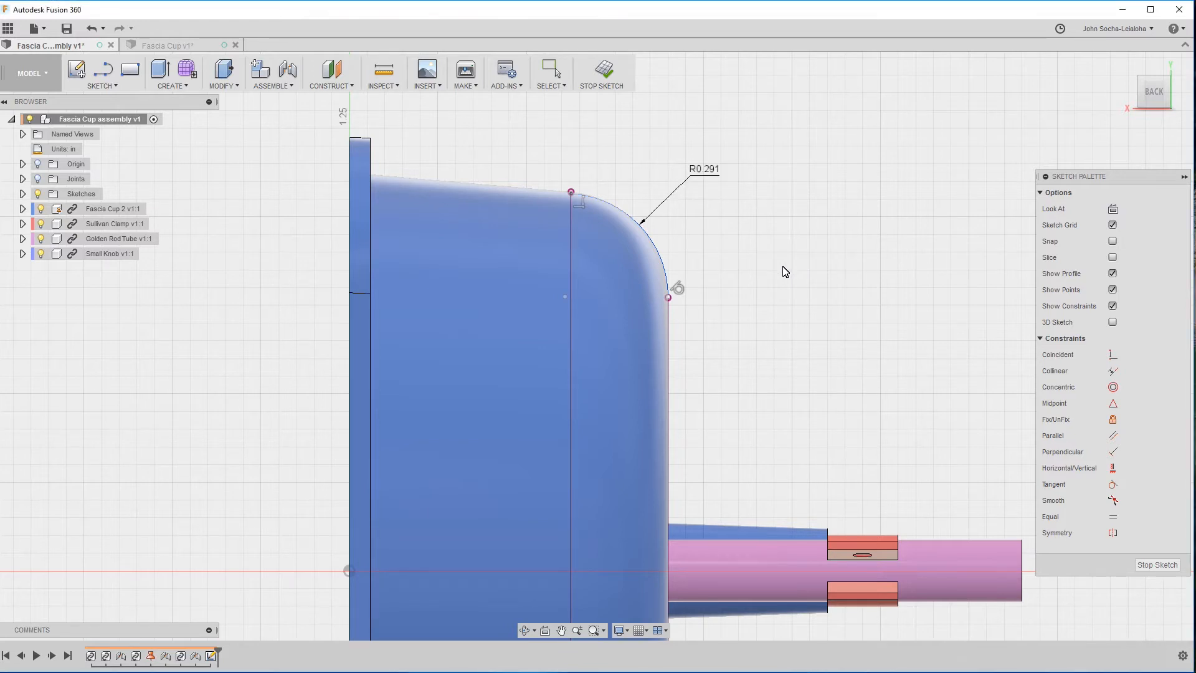
pyautogui.click(1149, 565)
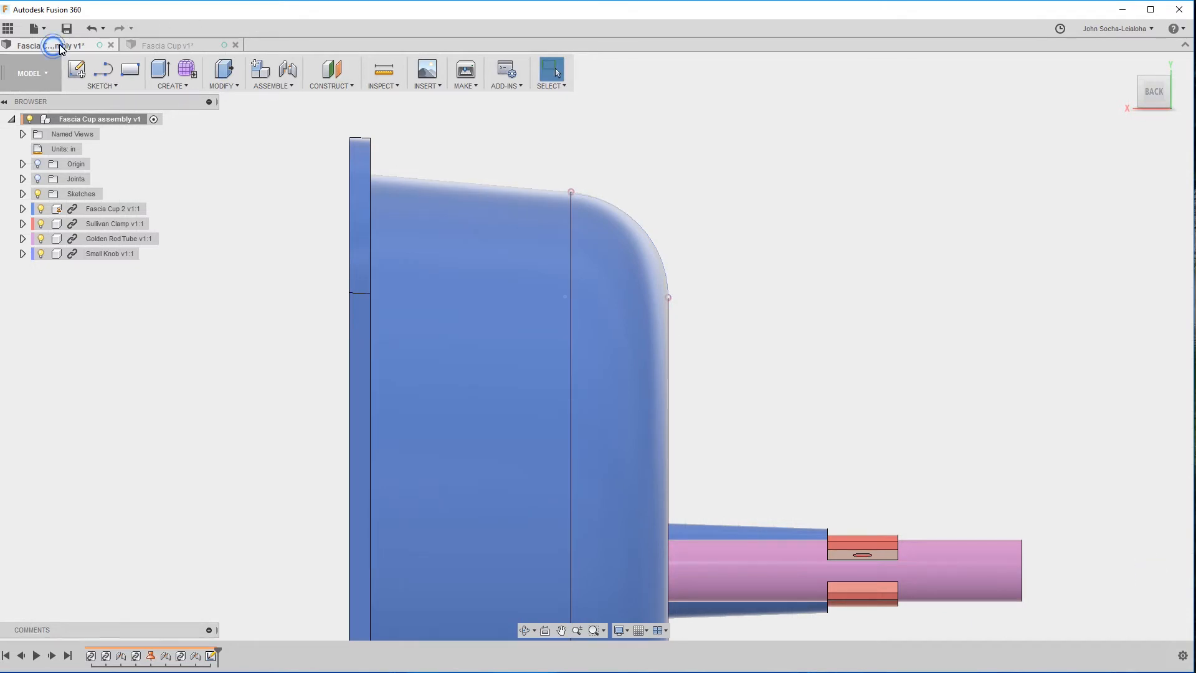
# In the Fascia Cup design, fillet the outer edge of the cup's closed end with a 0.3 in constant radius.
pyautogui.click(144, 46)
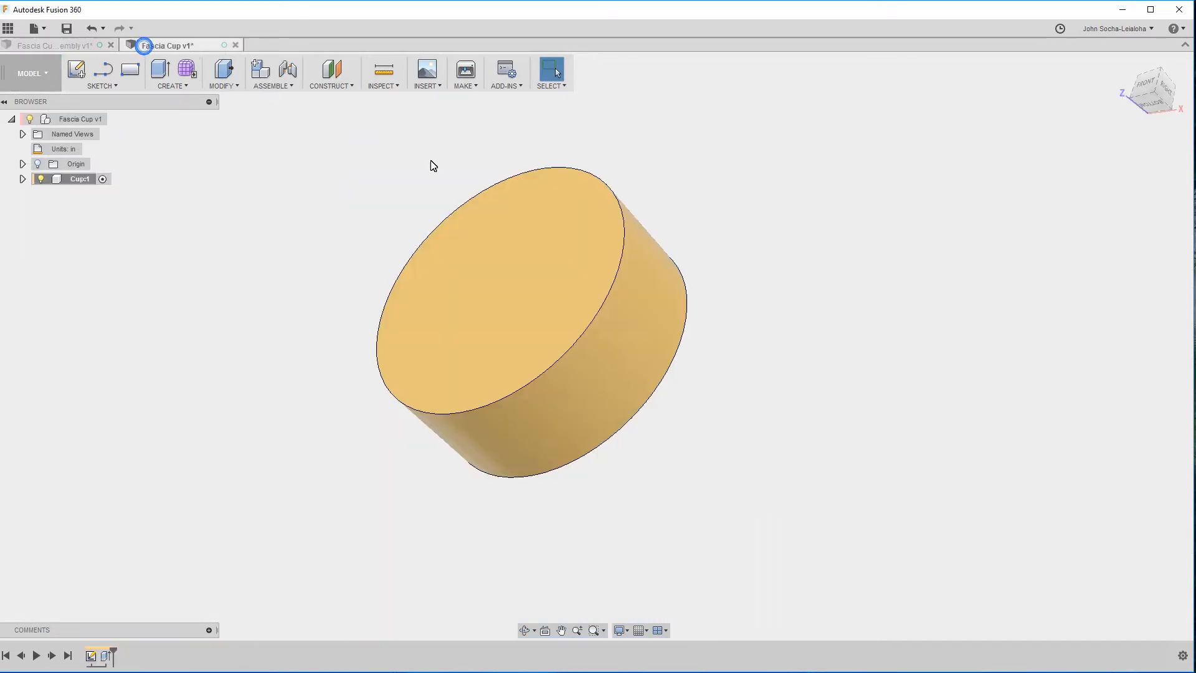
pyautogui.click(182, 87)
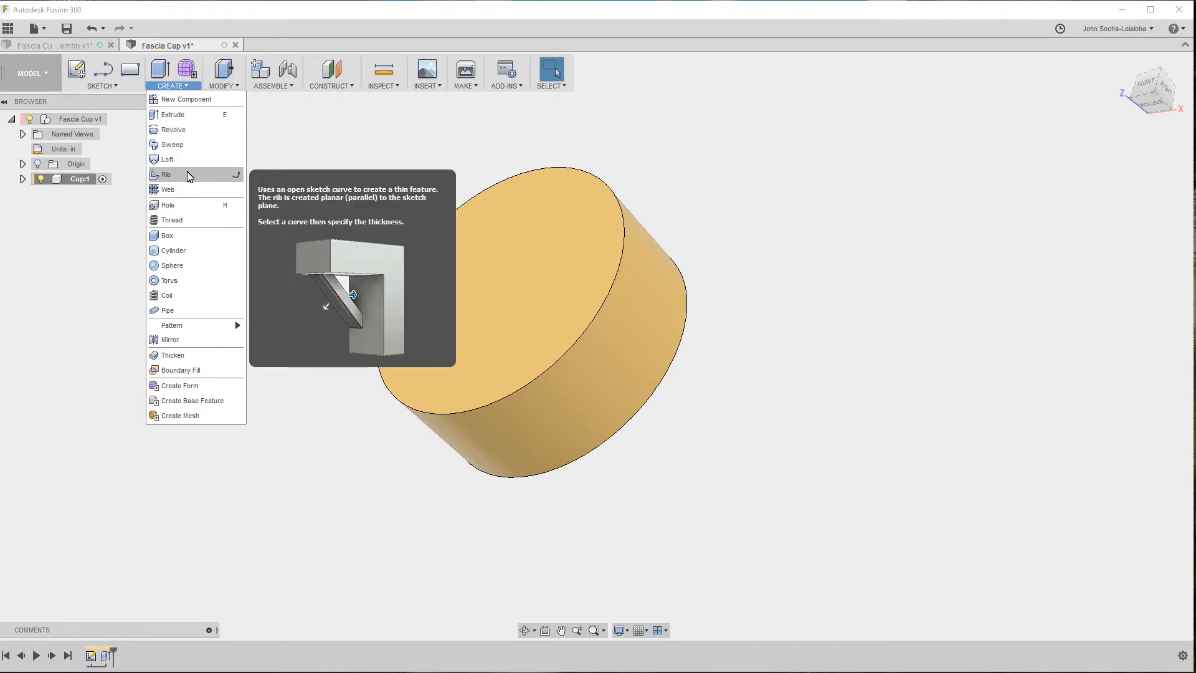
pyautogui.click(222, 87)
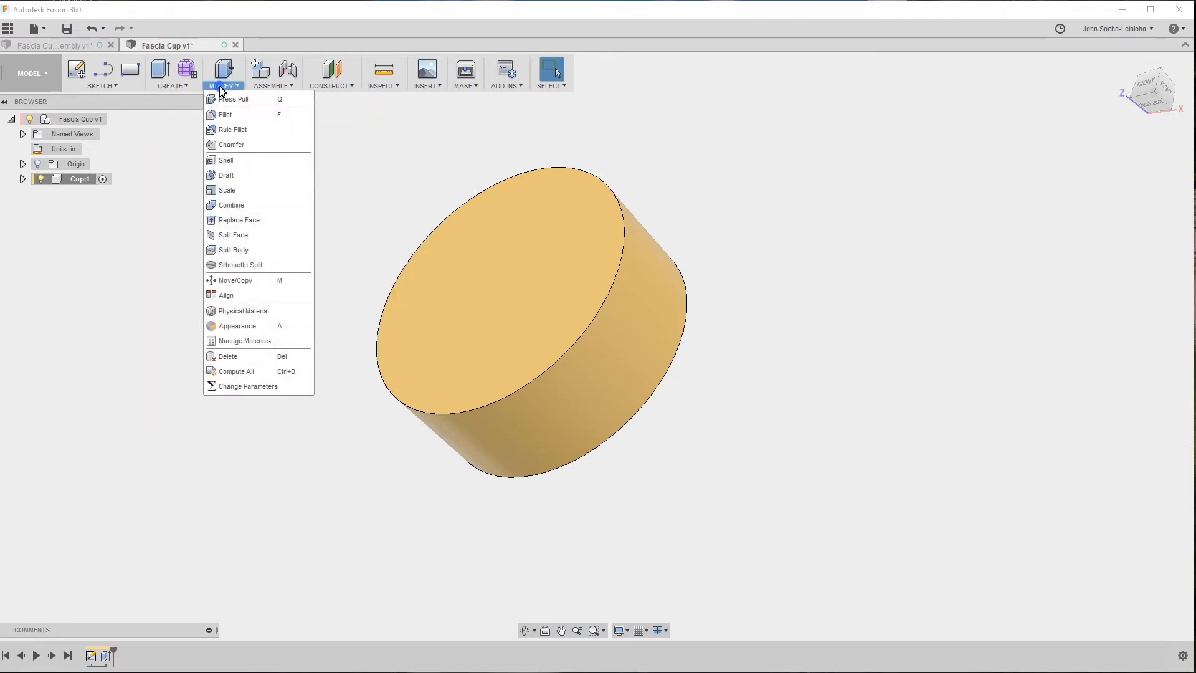
pyautogui.click(664, 373)
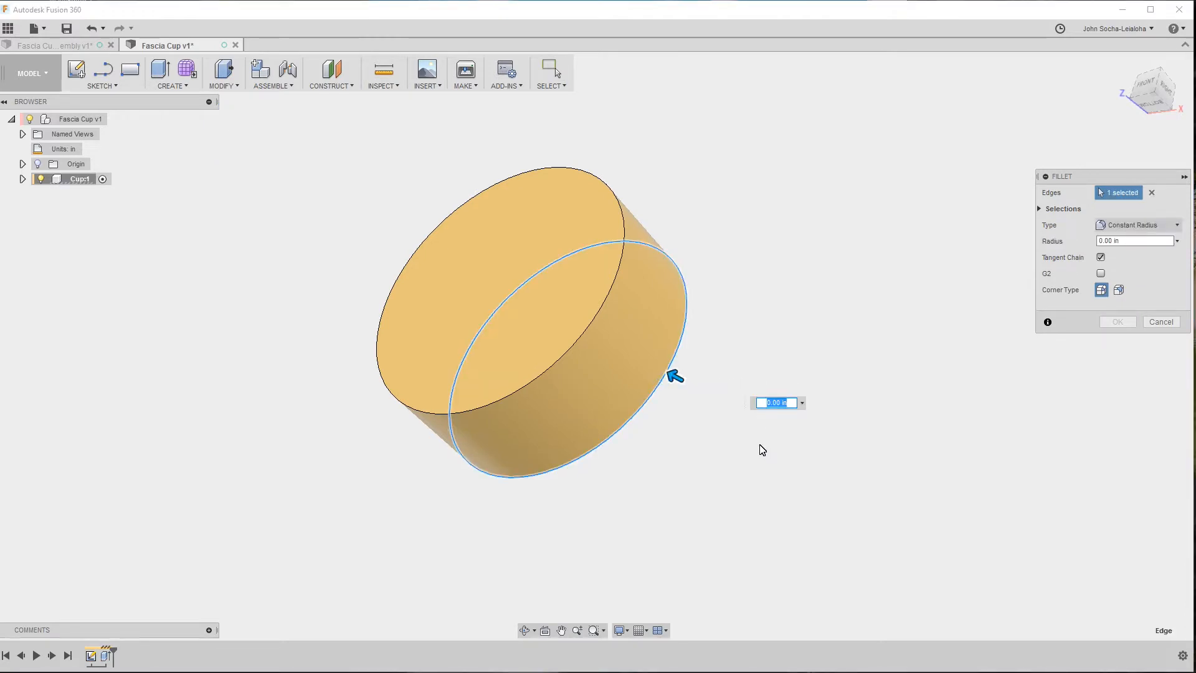
pyautogui.write('0.3')
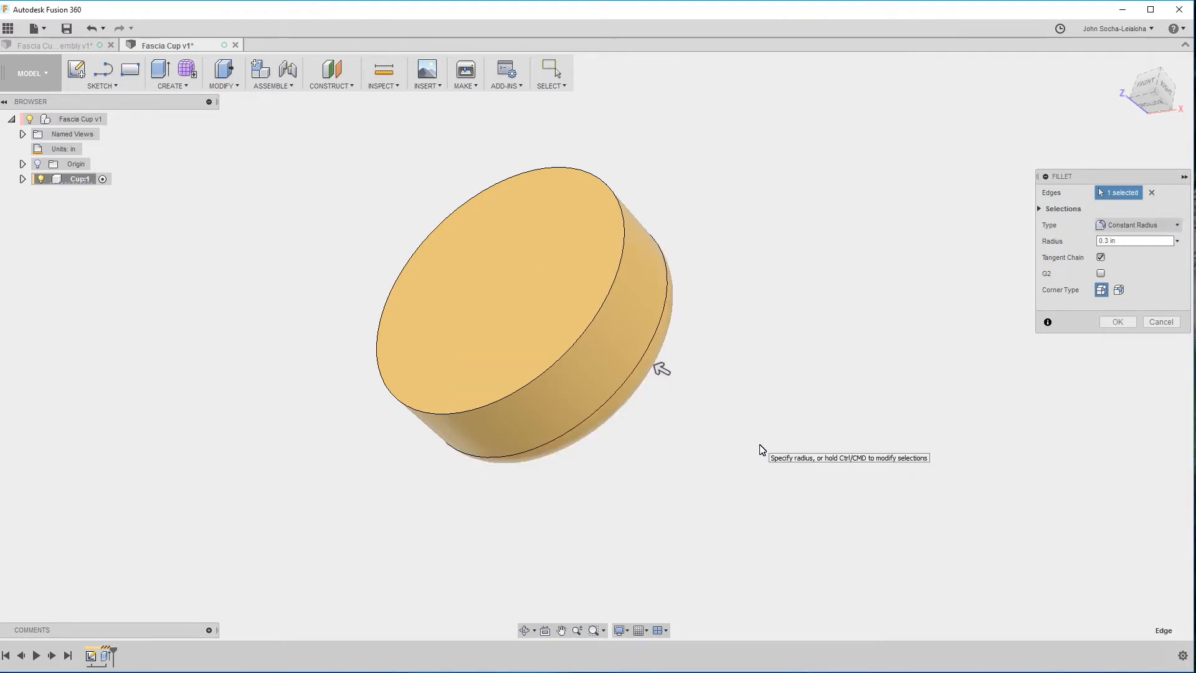
pyautogui.click(1118, 322)
pyautogui.keyDown('shift'); pyautogui.moveTo(909, 386); pyautogui.dragTo(793, 364, button='middle'); pyautogui.keyUp('shift')
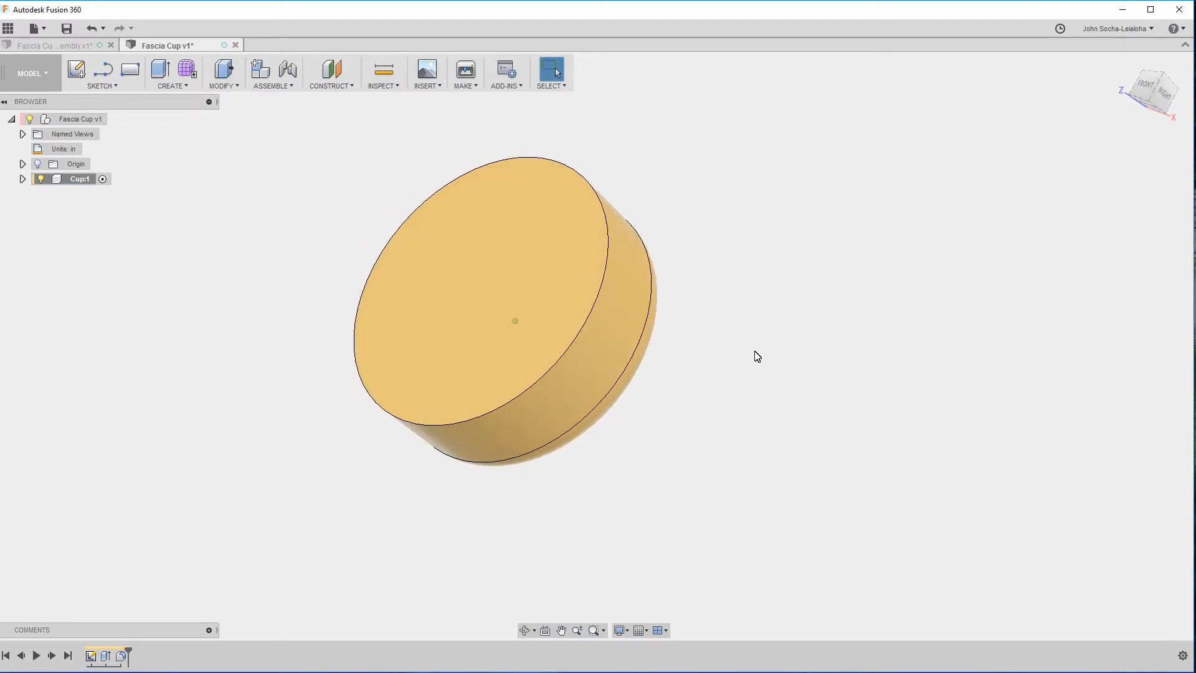
# In the Fascia Cup assembly, measure the cup's wall thickness between the inner and outer side faces.
pyautogui.click(47, 45)
pyautogui.keyDown('shift'); pyautogui.moveTo(864, 265); pyautogui.dragTo(801, 262, button='middle'); pyautogui.keyUp('shift')
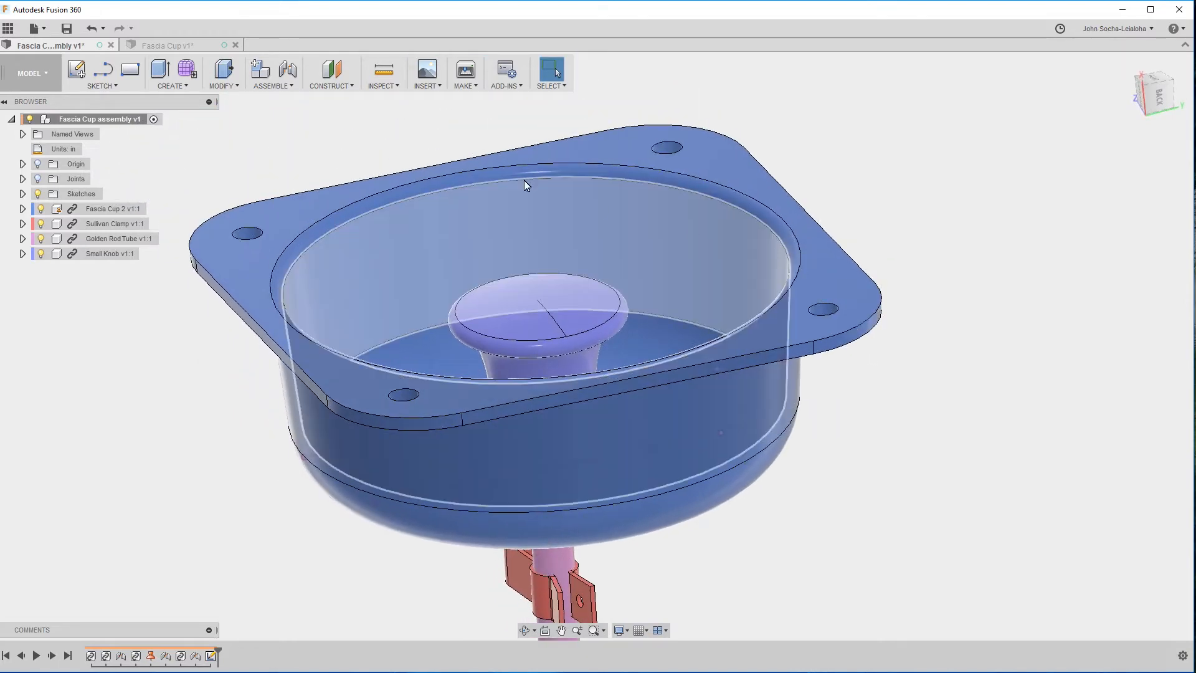
pyautogui.keyDown('shift'); pyautogui.moveTo(321, 235); pyautogui.dragTo(768, 247, button='middle'); pyautogui.keyUp('shift')
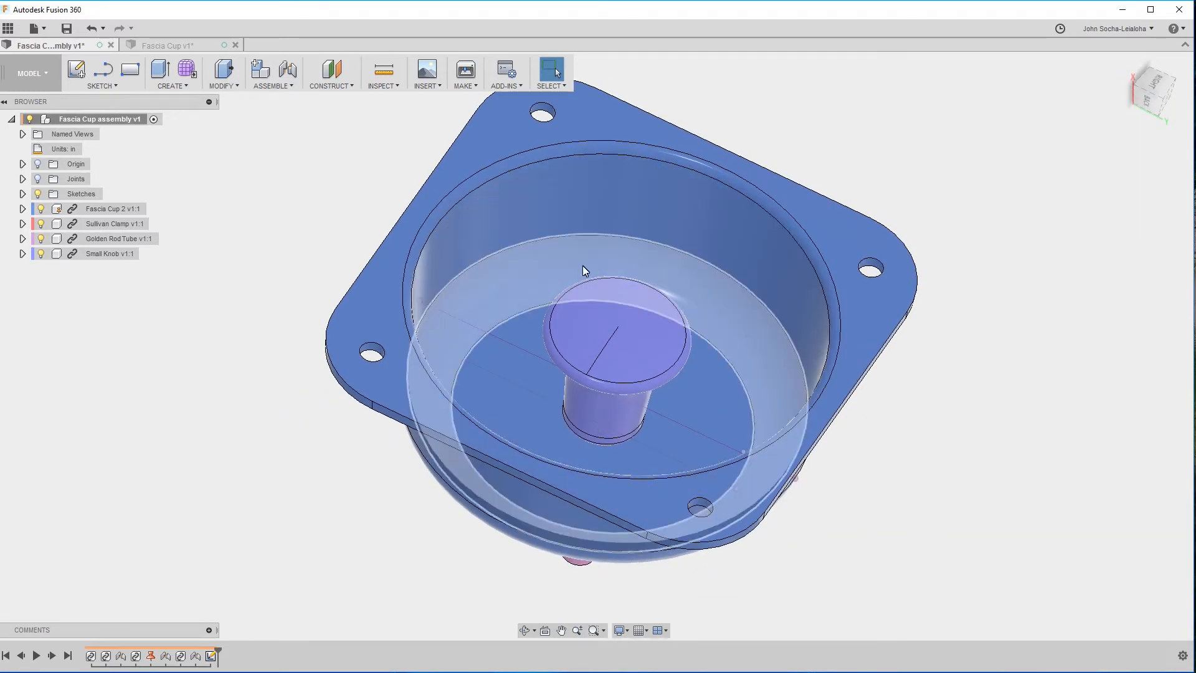
pyautogui.keyDown('shift'); pyautogui.moveTo(606, 203); pyautogui.dragTo(786, 311, button='middle'); pyautogui.keyUp('shift')
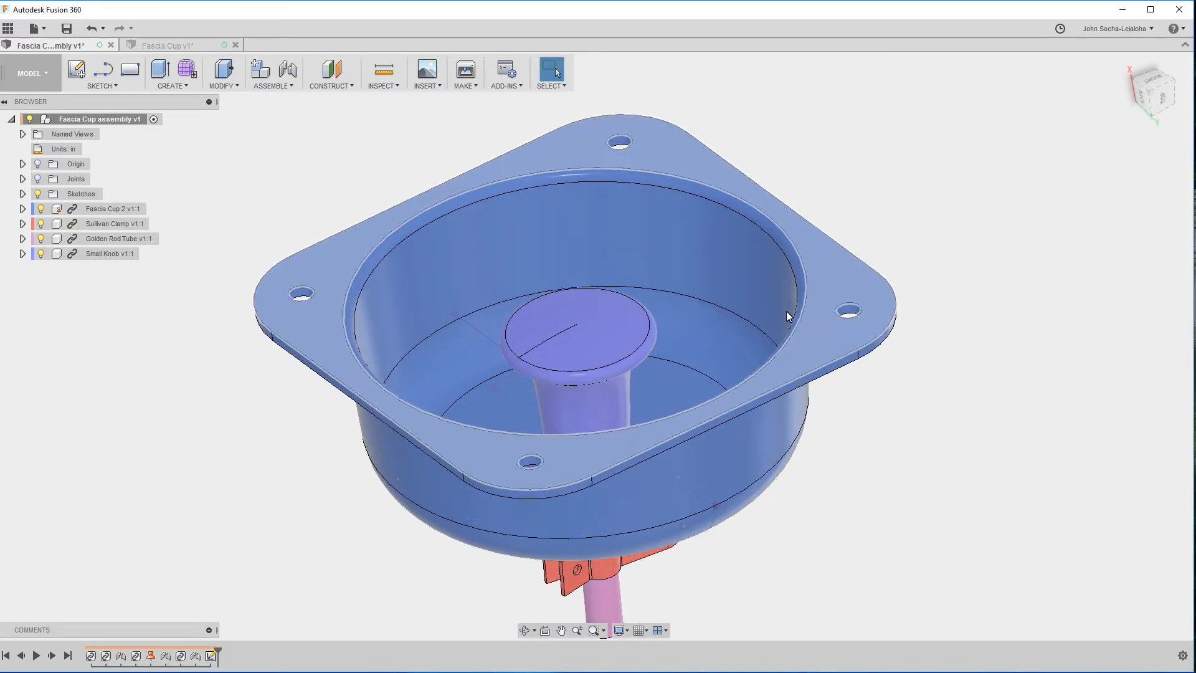
pyautogui.click(746, 274)
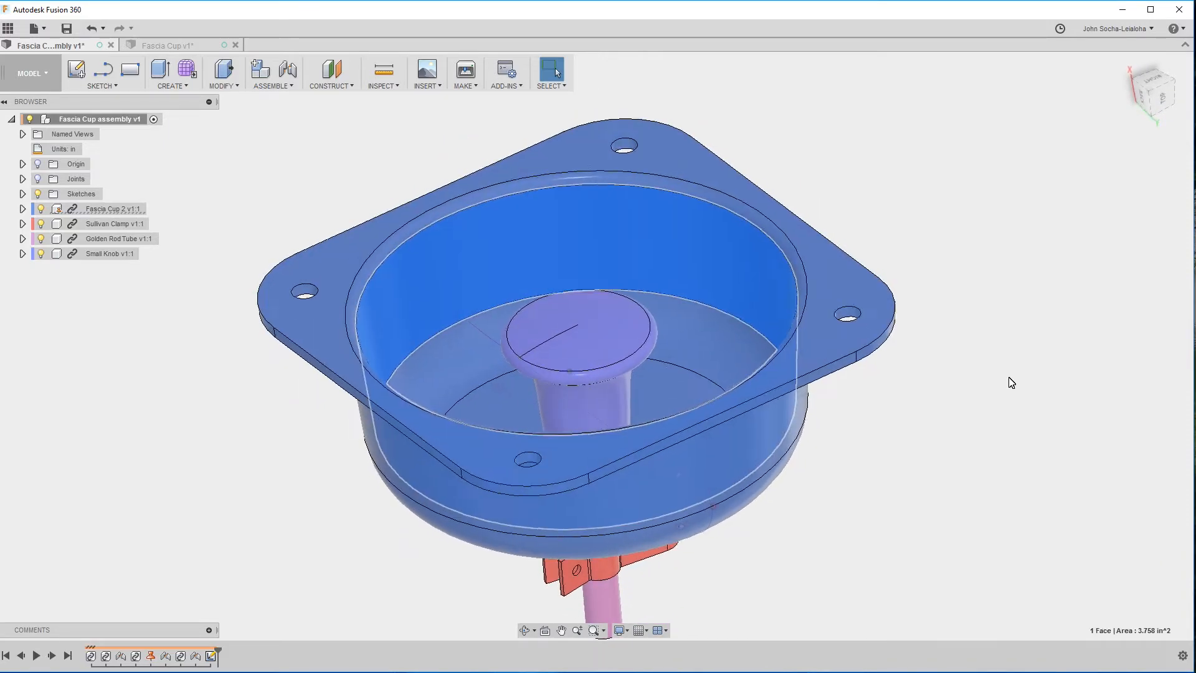
pyautogui.keyDown('shift'); pyautogui.moveTo(1009, 379); pyautogui.dragTo(909, 380, button='middle'); pyautogui.keyUp('shift')
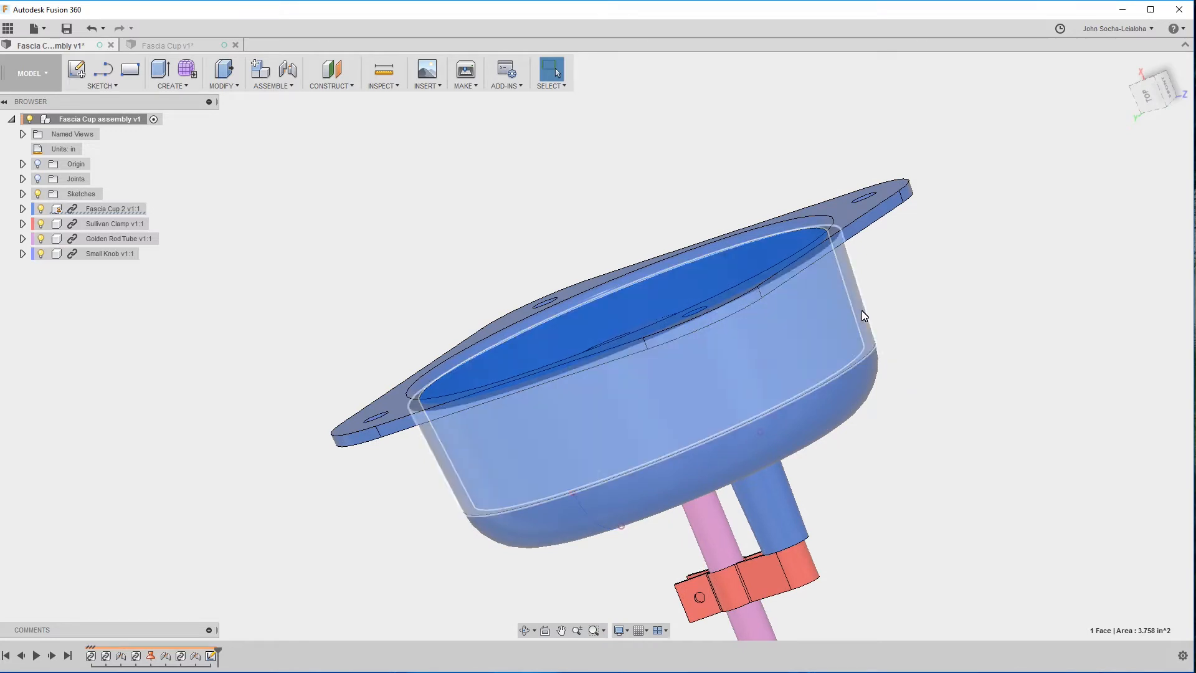
pyautogui.keyDown('ctrl'); pyautogui.click(864, 313); pyautogui.keyUp('ctrl')
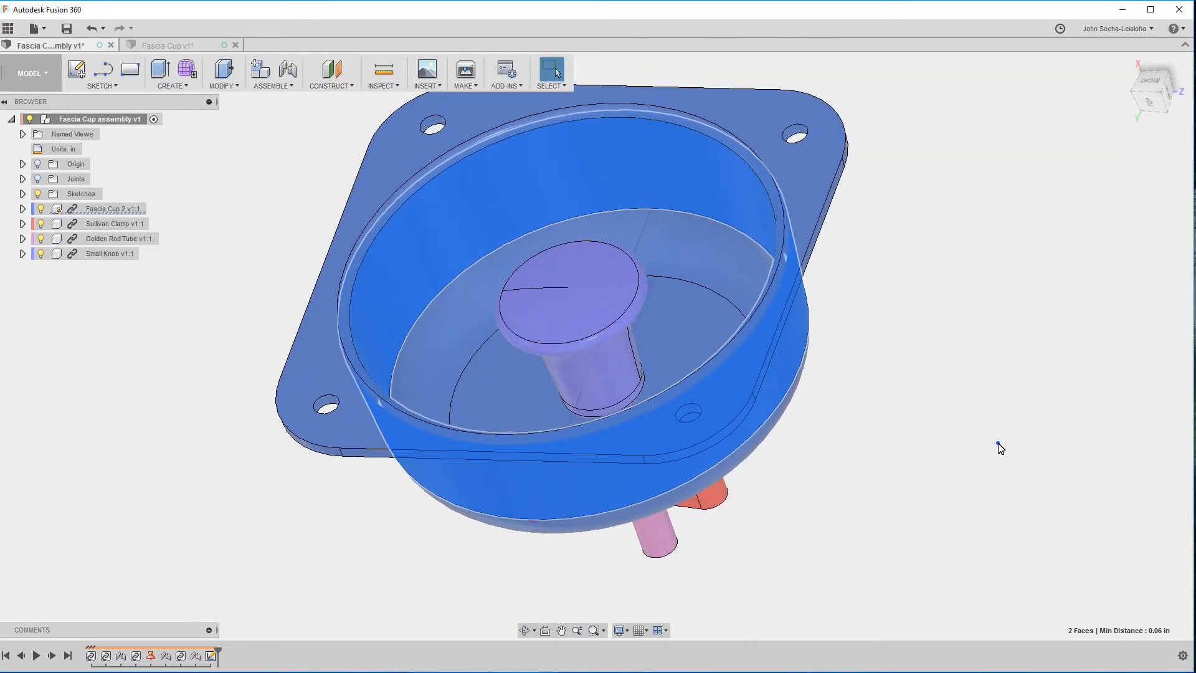
pyautogui.click(1000, 447)
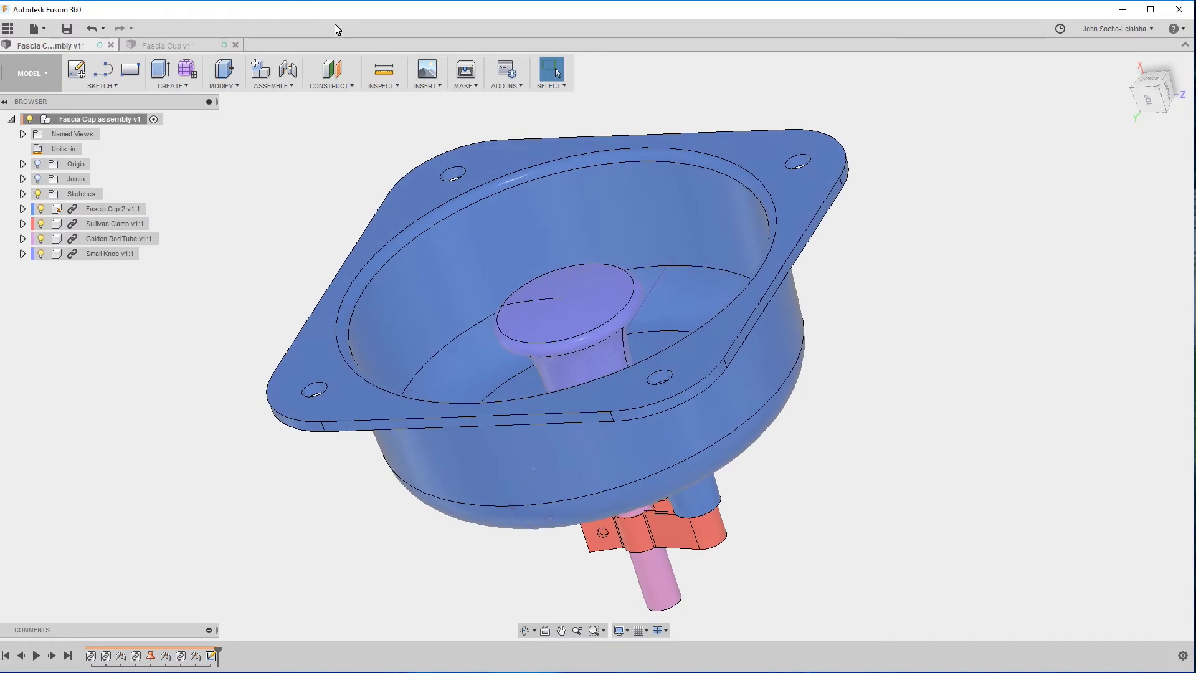
# In the Fascia Cup design, shell the cup to a 0.06 in inside thickness, removing the flat face at its wide end.
pyautogui.click(149, 46)
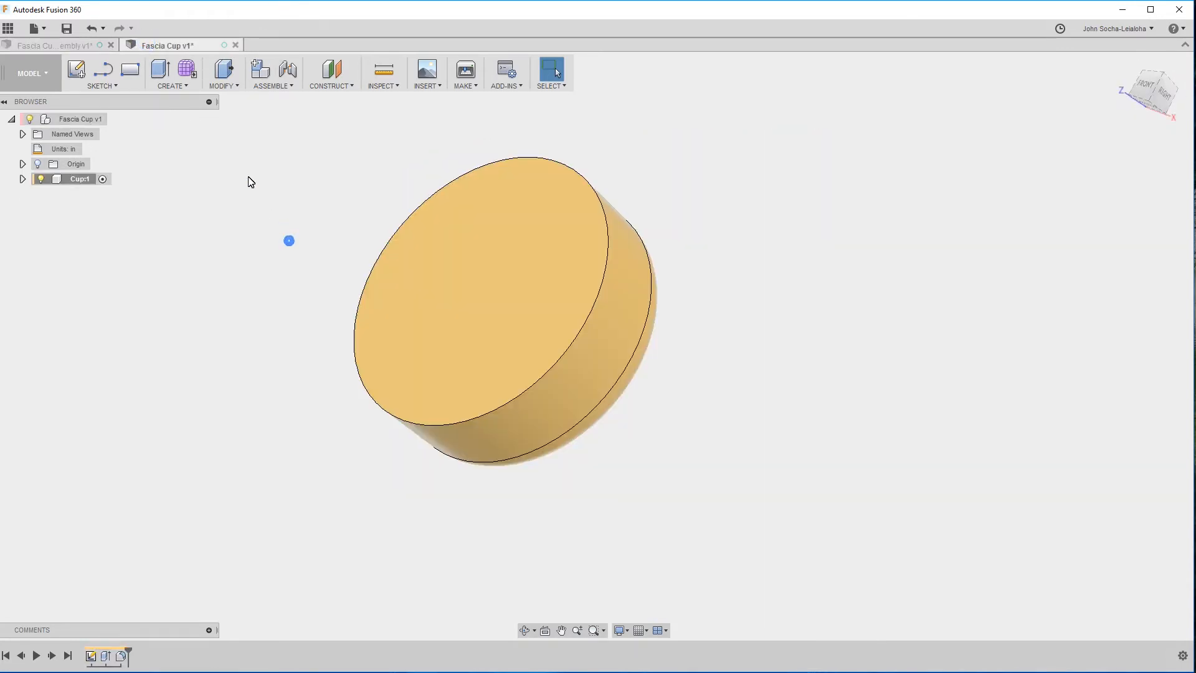
pyautogui.click(237, 86)
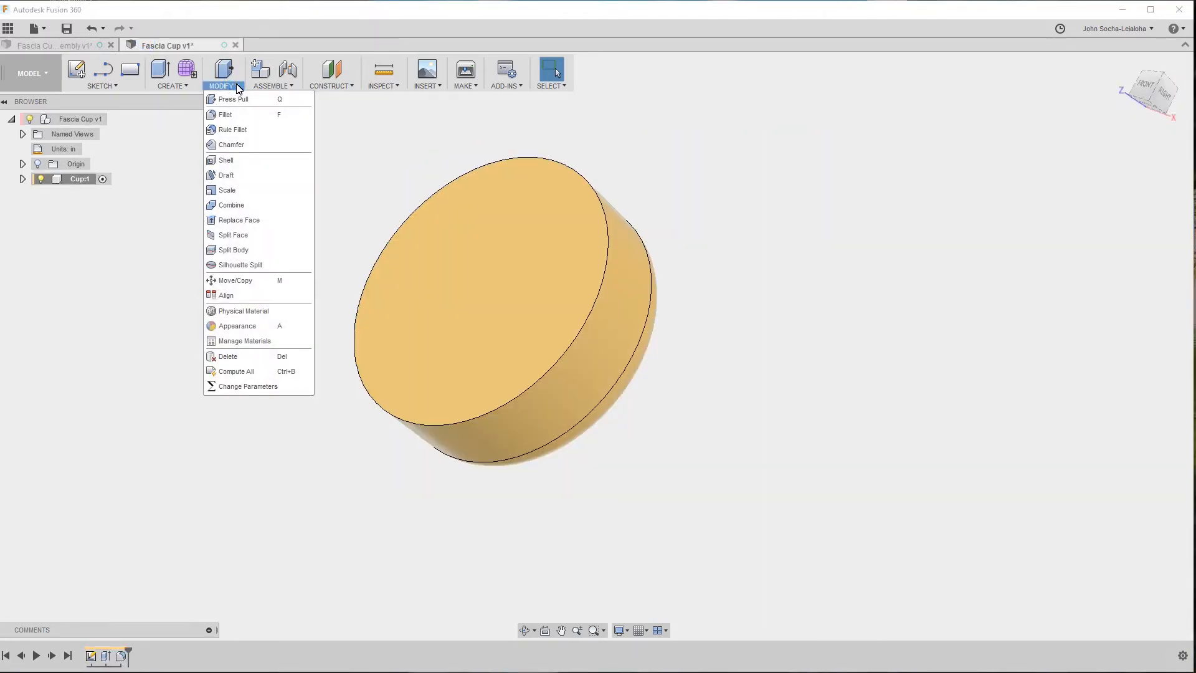
pyautogui.click(228, 160)
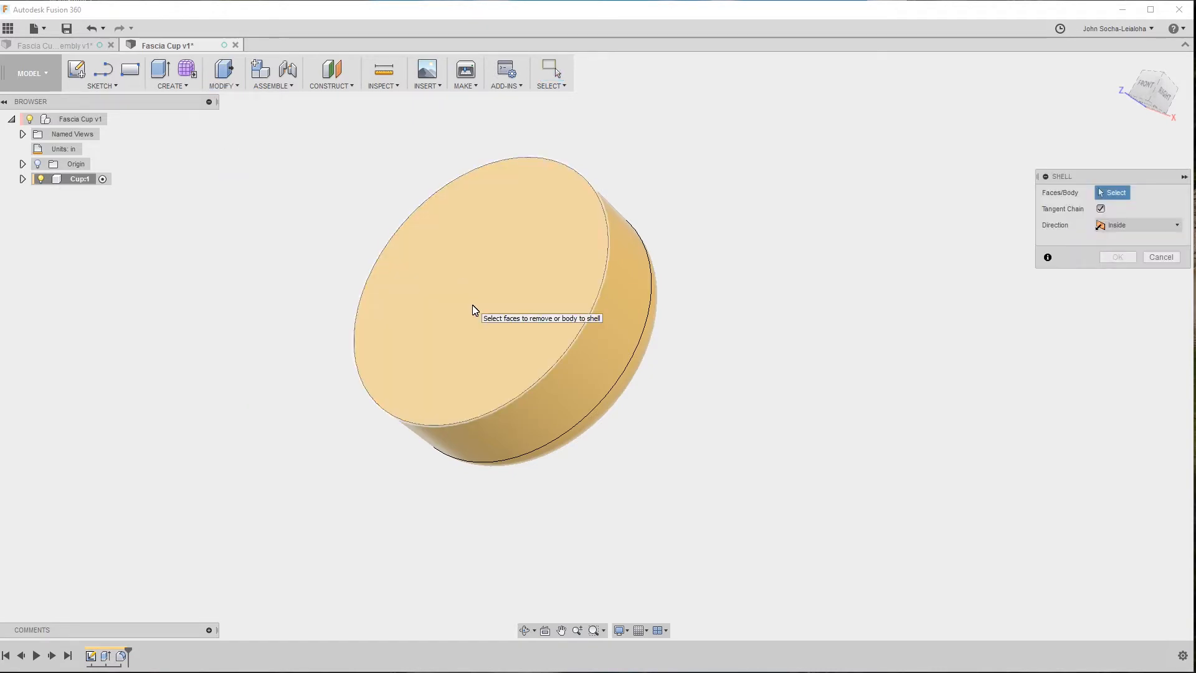
pyautogui.click(473, 308)
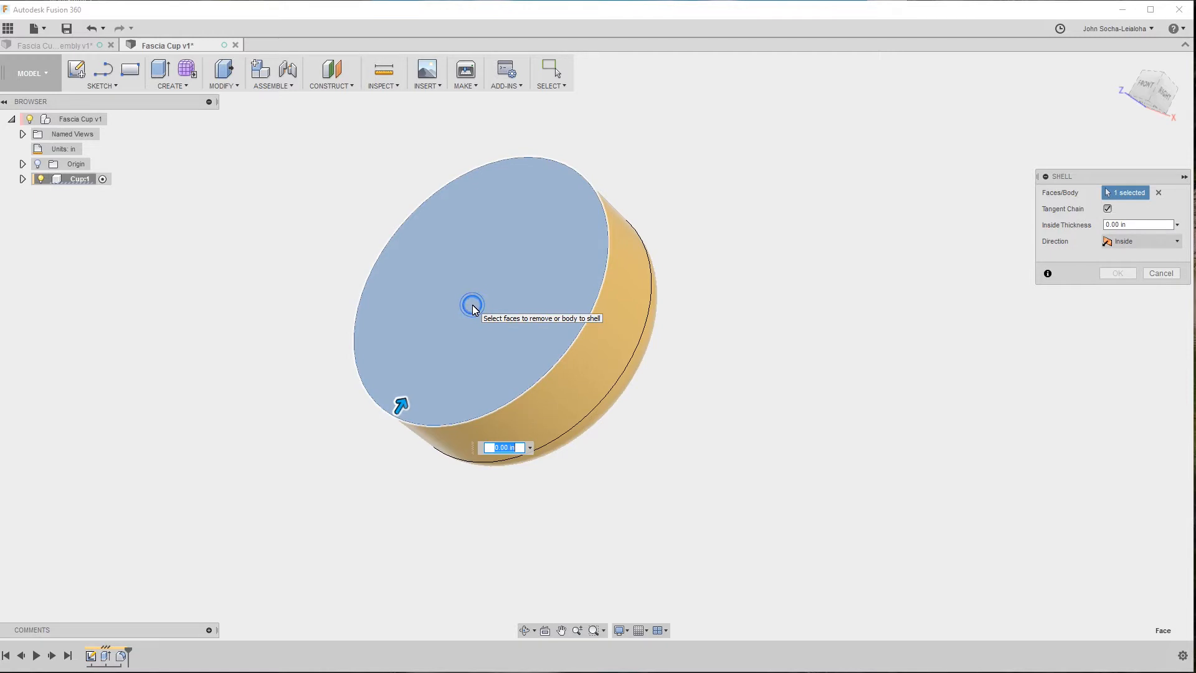
pyautogui.click(1137, 226)
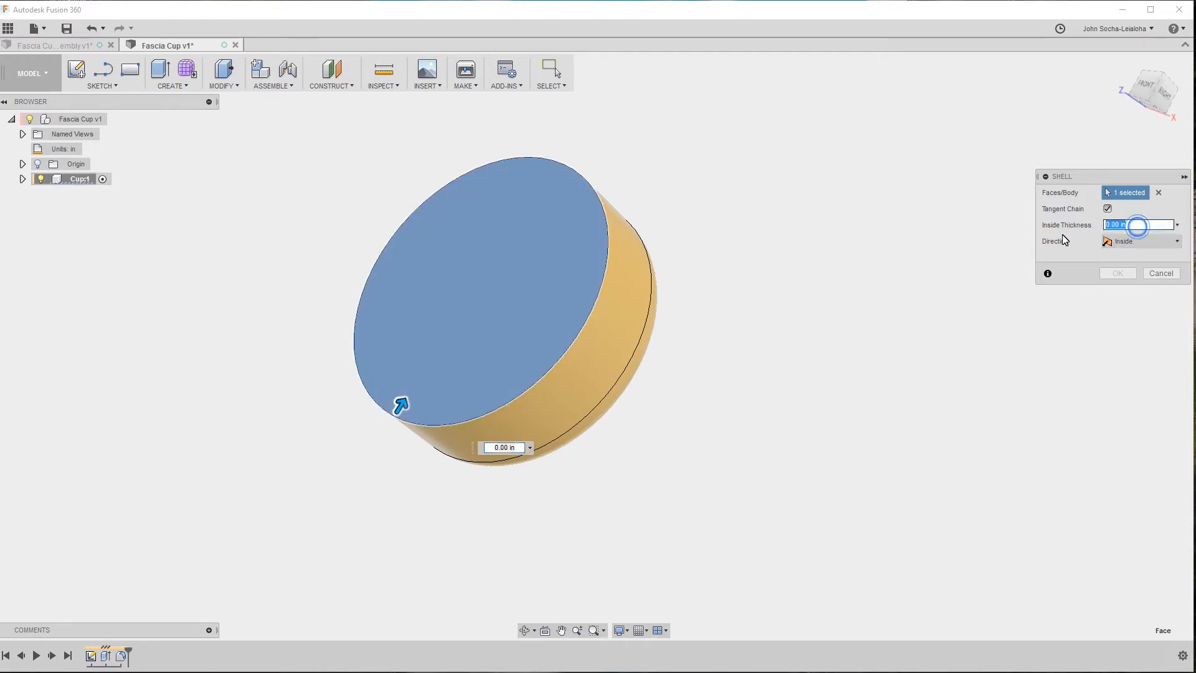
pyautogui.press('Tab')
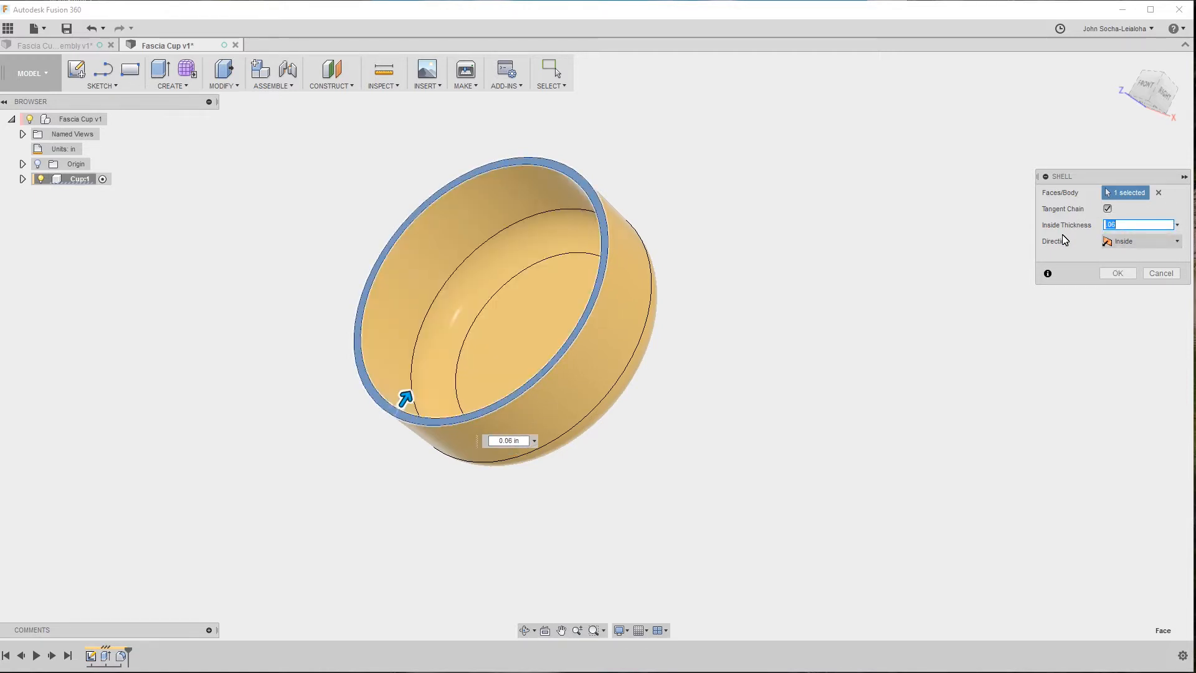
pyautogui.keyDown('shift'); pyautogui.moveTo(506, 238); pyautogui.dragTo(414, 392, button='middle'); pyautogui.keyUp('shift')
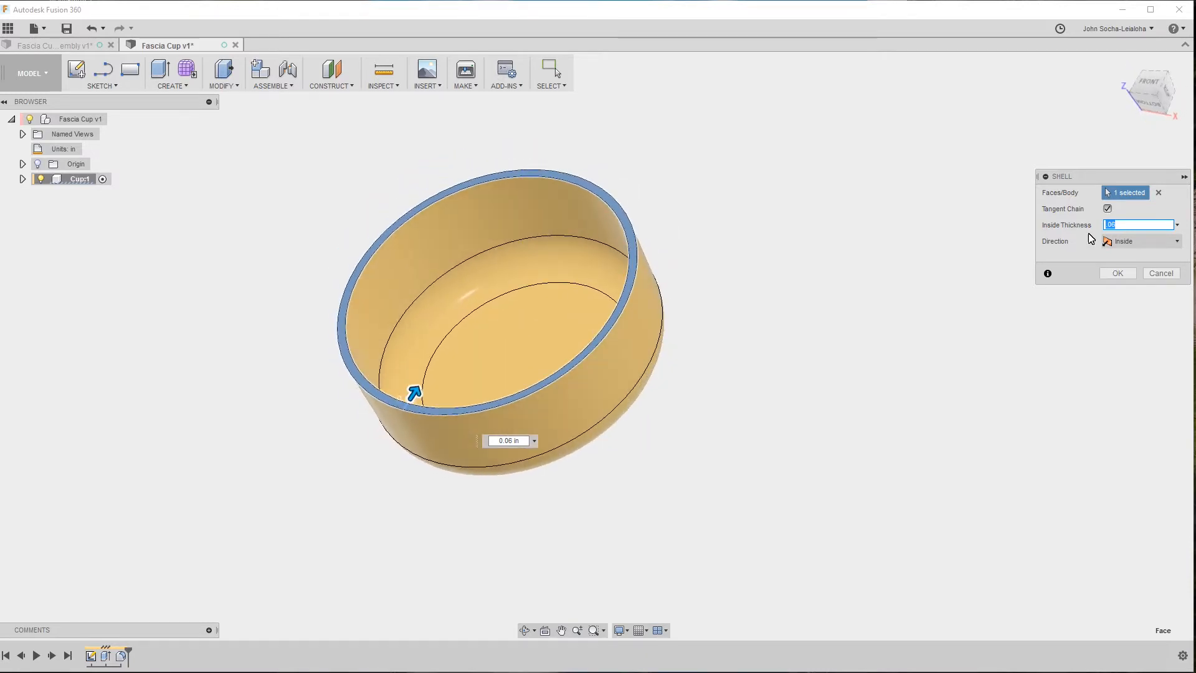
pyautogui.click(1115, 274)
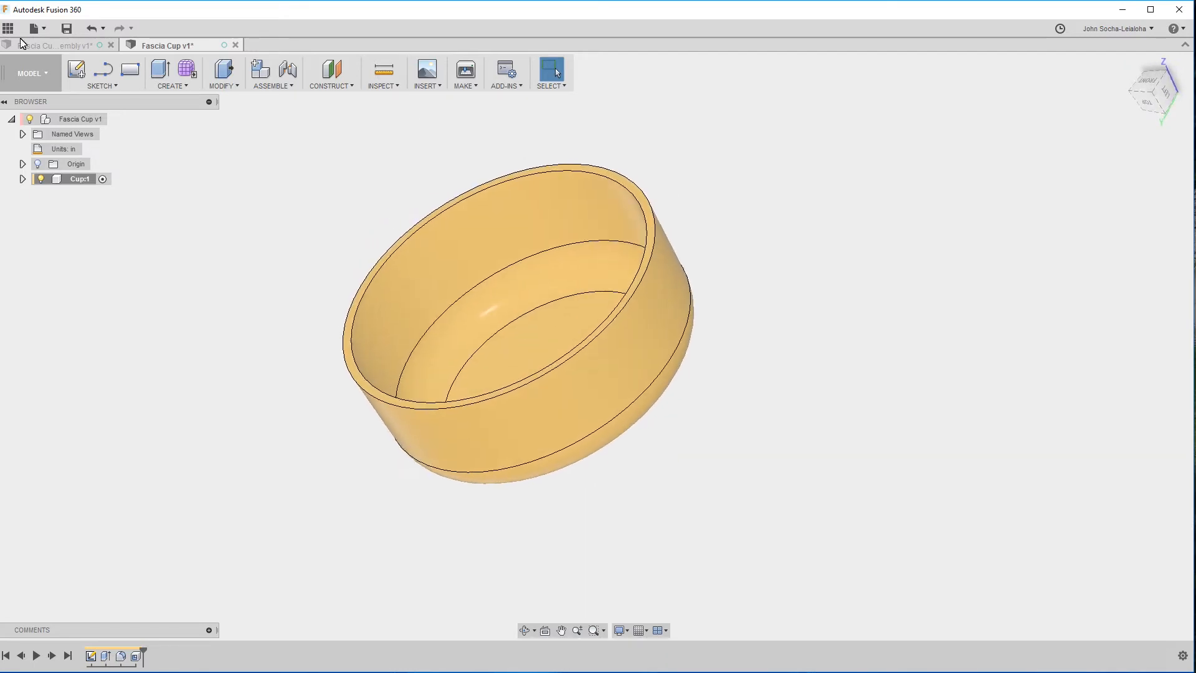
# In the Fascia Cup assembly, measure the distance between two opposite straight edges of the square flange.
pyautogui.click(80, 47)
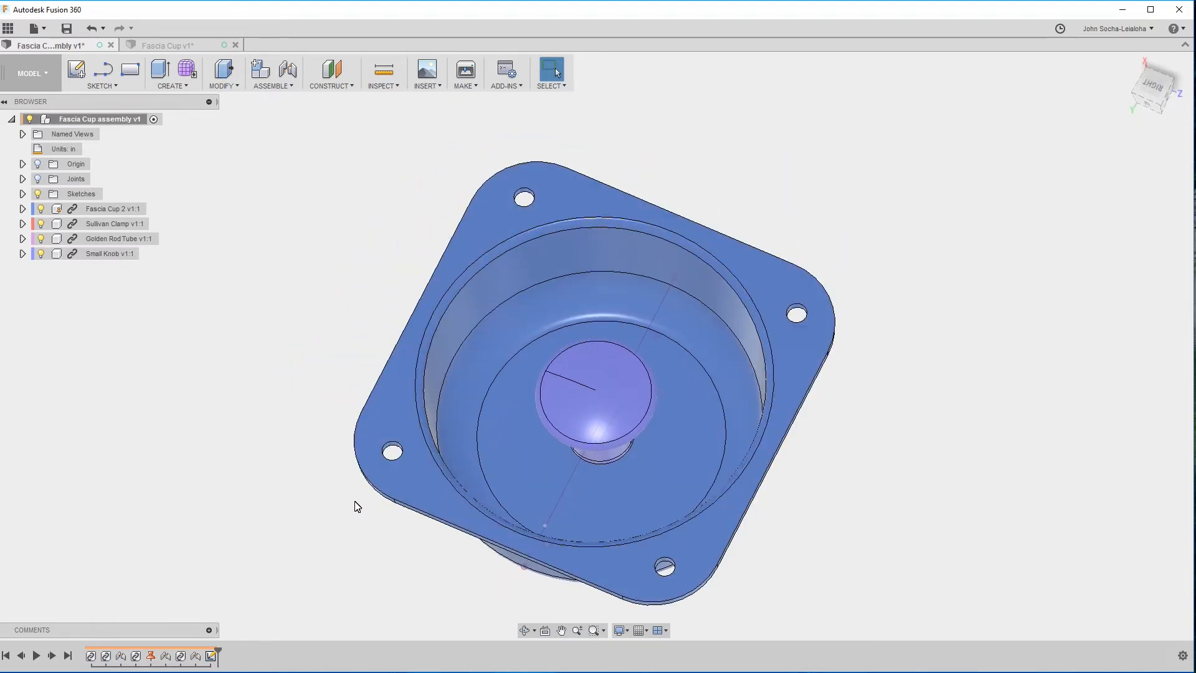
pyautogui.keyDown('shift'); pyautogui.moveTo(864, 459); pyautogui.dragTo(834, 377, button='middle'); pyautogui.keyUp('shift')
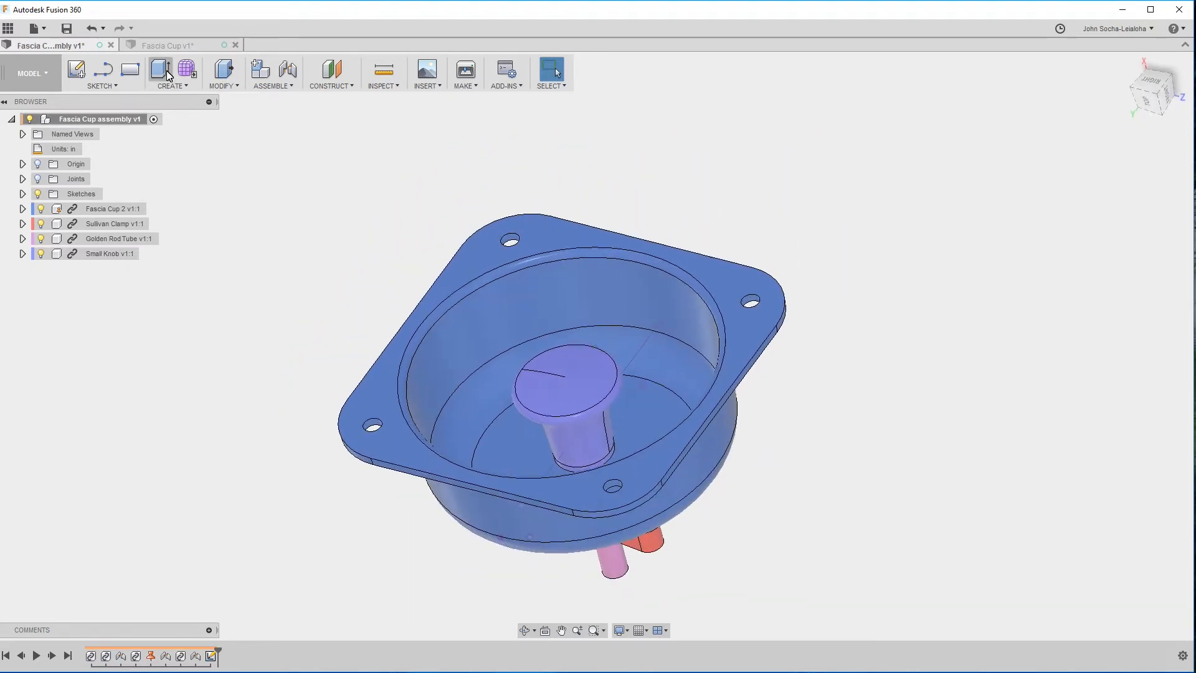
pyautogui.click(427, 290)
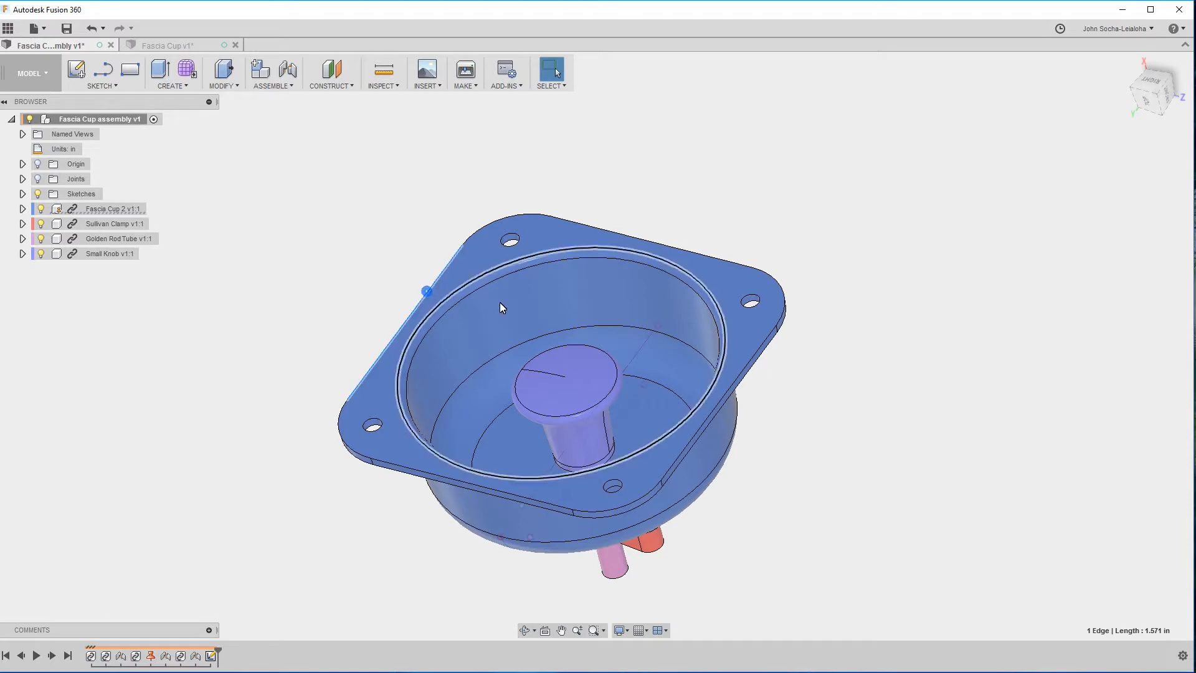
pyautogui.keyDown('ctrl'); pyautogui.click(745, 369); pyautogui.keyUp('ctrl')
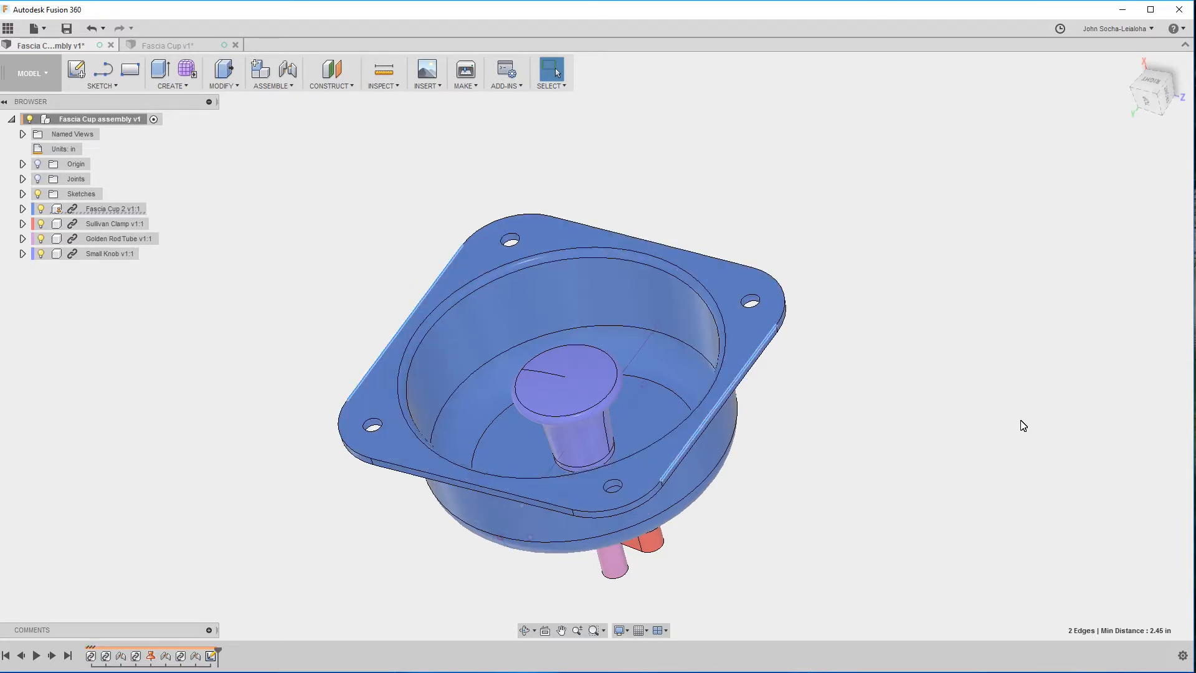
pyautogui.click(981, 435)
# In the Fascia Cup design, sketch a two-point rectangle on the plane parallel to the cup's rim, enclosing the whole cup outline.
pyautogui.click(170, 46)
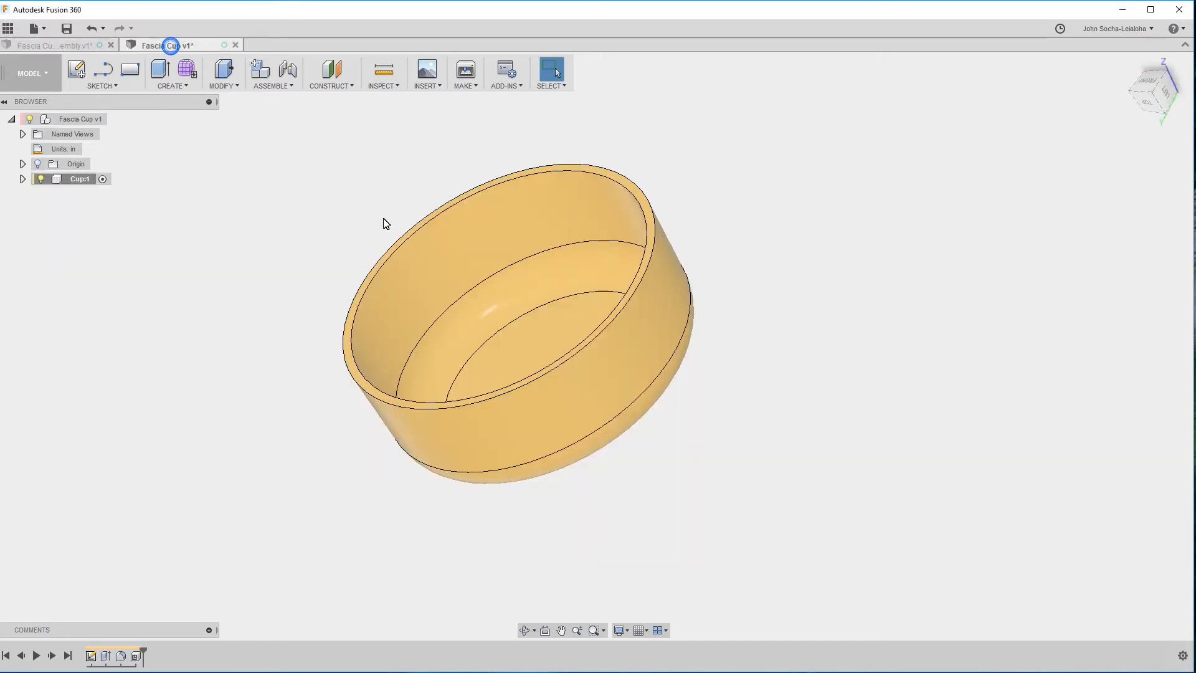
pyautogui.click(103, 86)
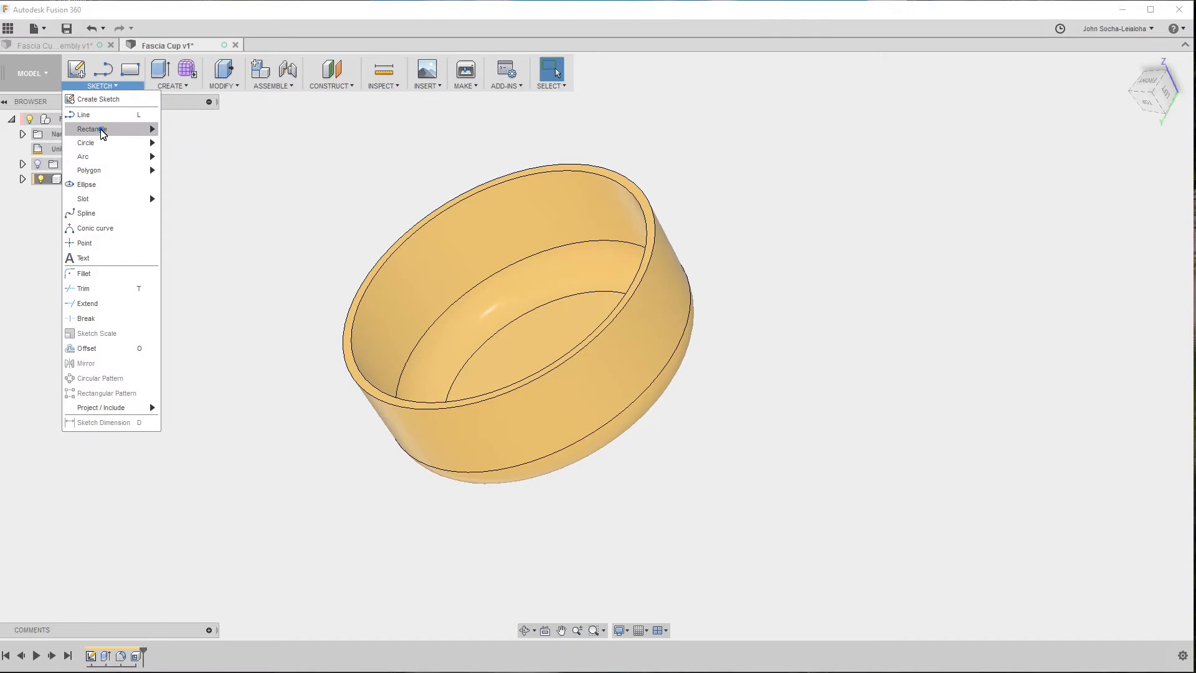
pyautogui.moveTo(99, 129)
pyautogui.click(194, 132)
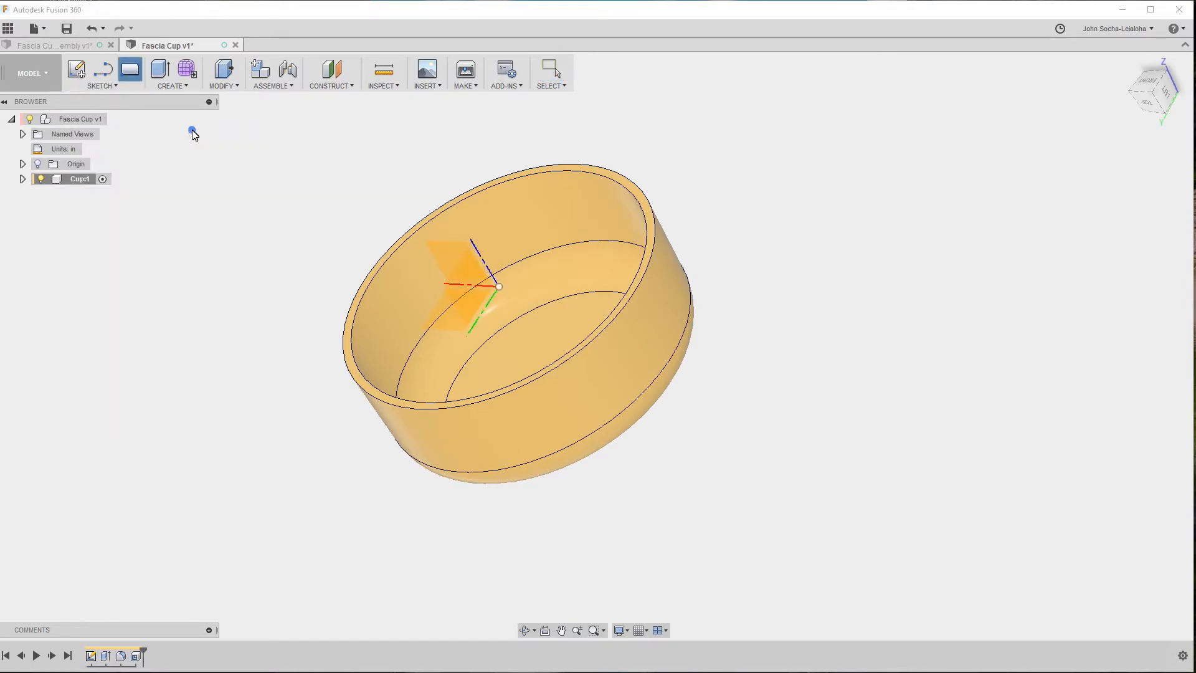
pyautogui.click(447, 316)
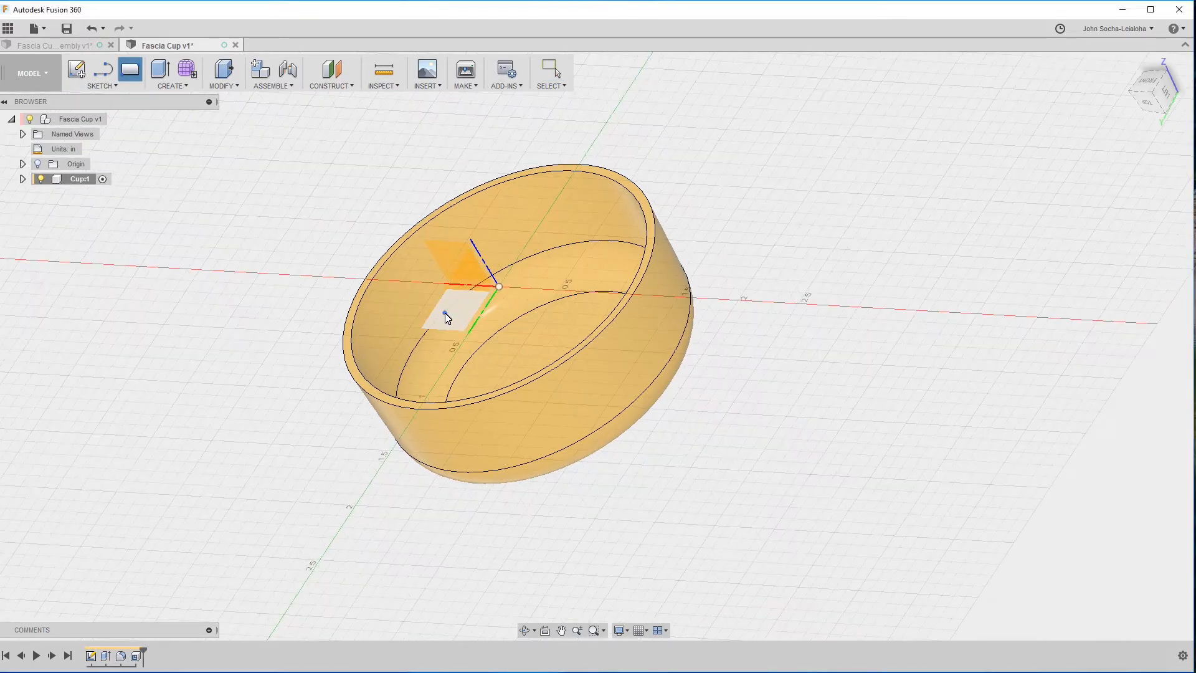
pyautogui.click(347, 200)
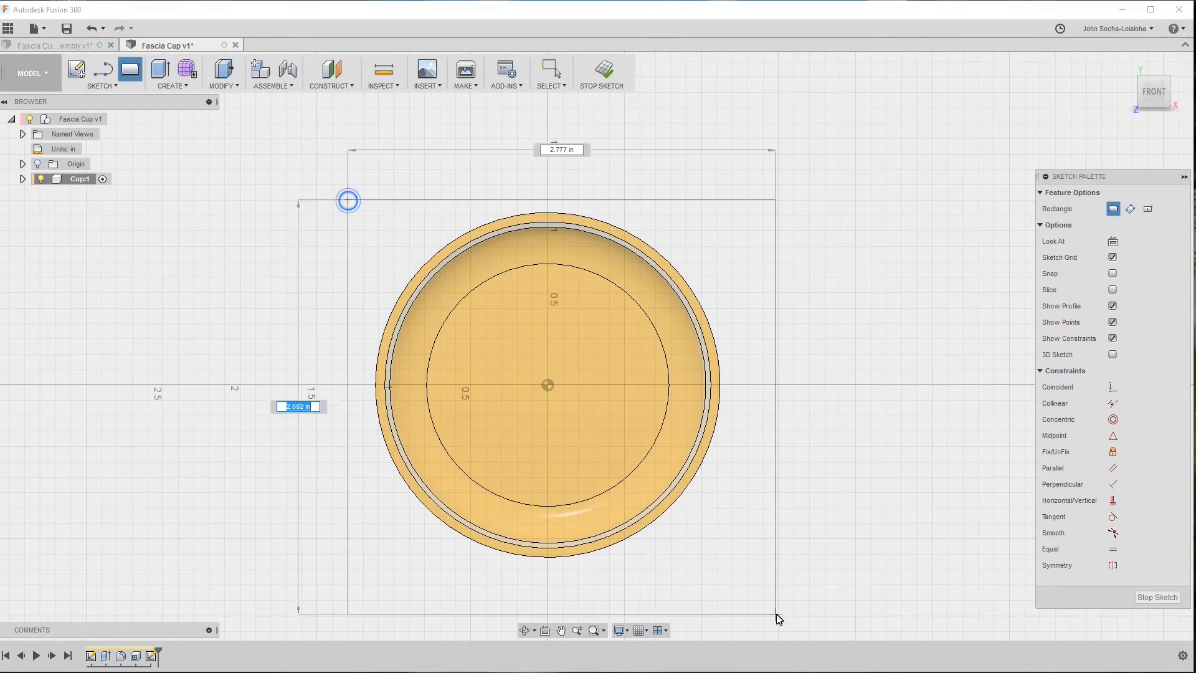
pyautogui.click(746, 583)
pyautogui.press('Escape')
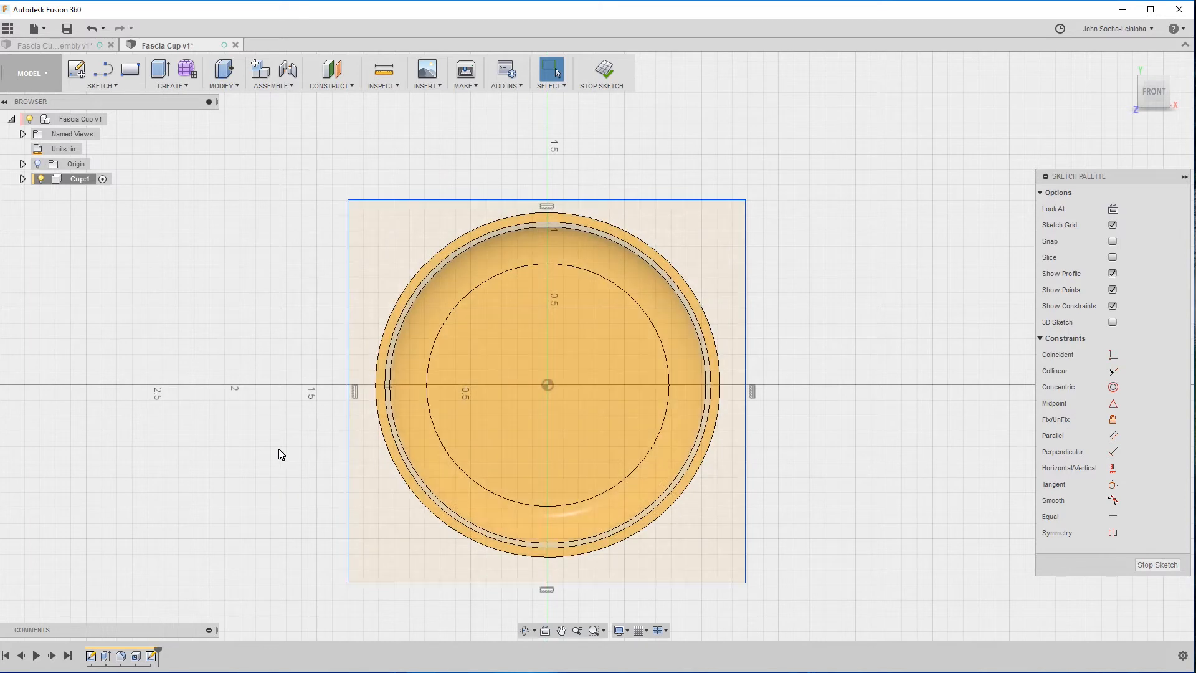
# Draw a line between two opposite corners of the rectangle and convert it to a construction line.
pyautogui.press('l')
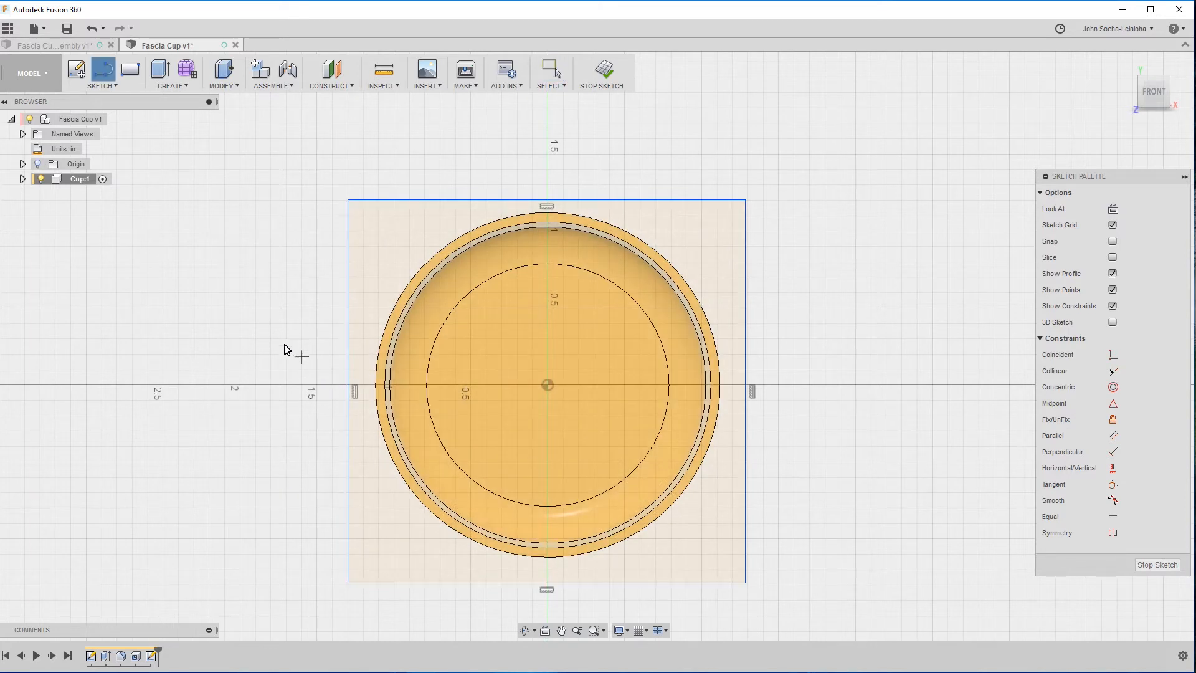
pyautogui.click(348, 583)
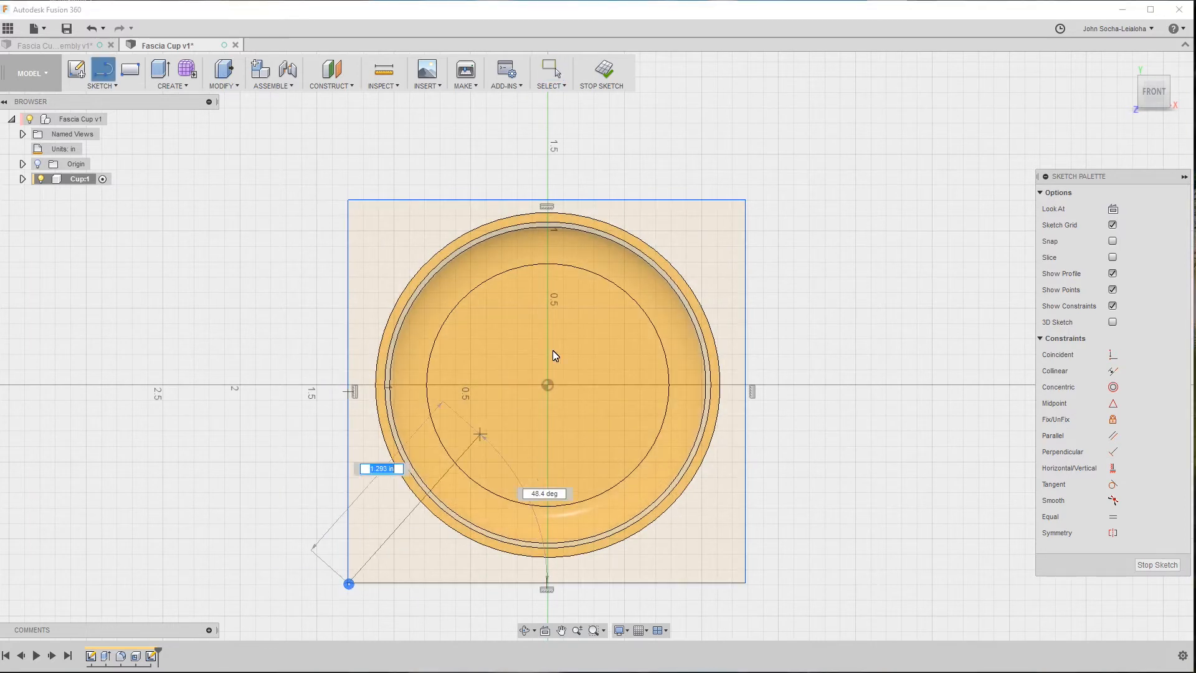
pyautogui.click(746, 200)
pyautogui.press('Escape')
pyautogui.click(720, 224)
pyautogui.press('x')
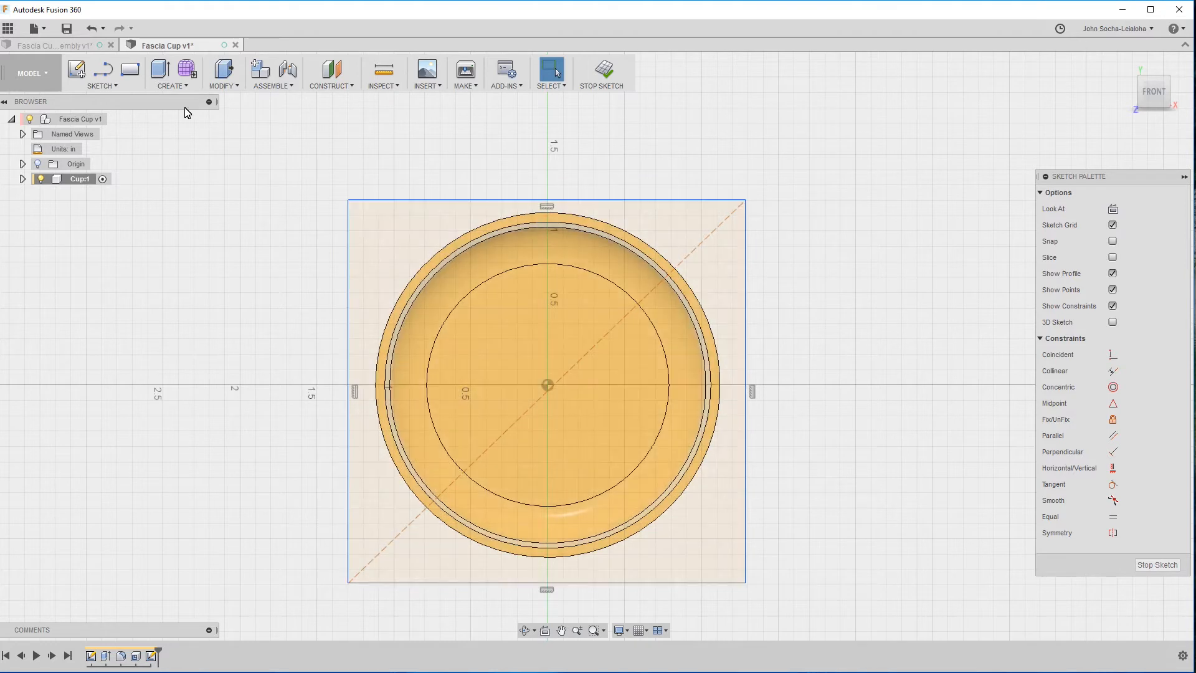
pyautogui.click(107, 87)
pyautogui.moveTo(114, 130)
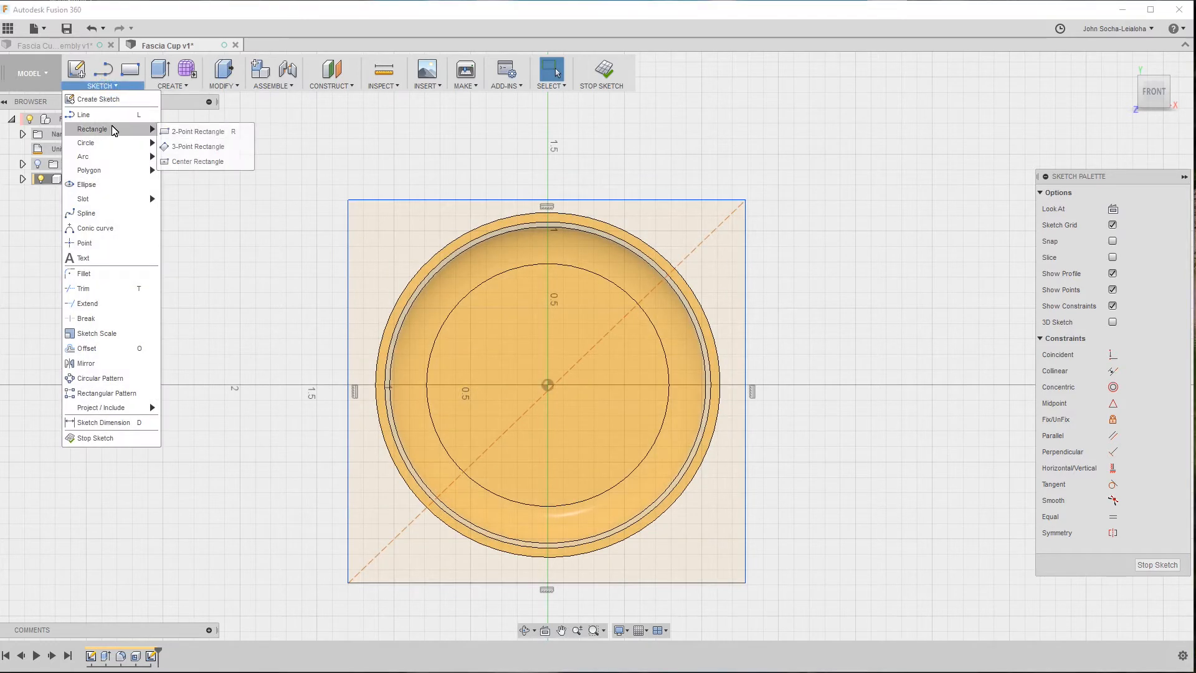
pyautogui.click(207, 162)
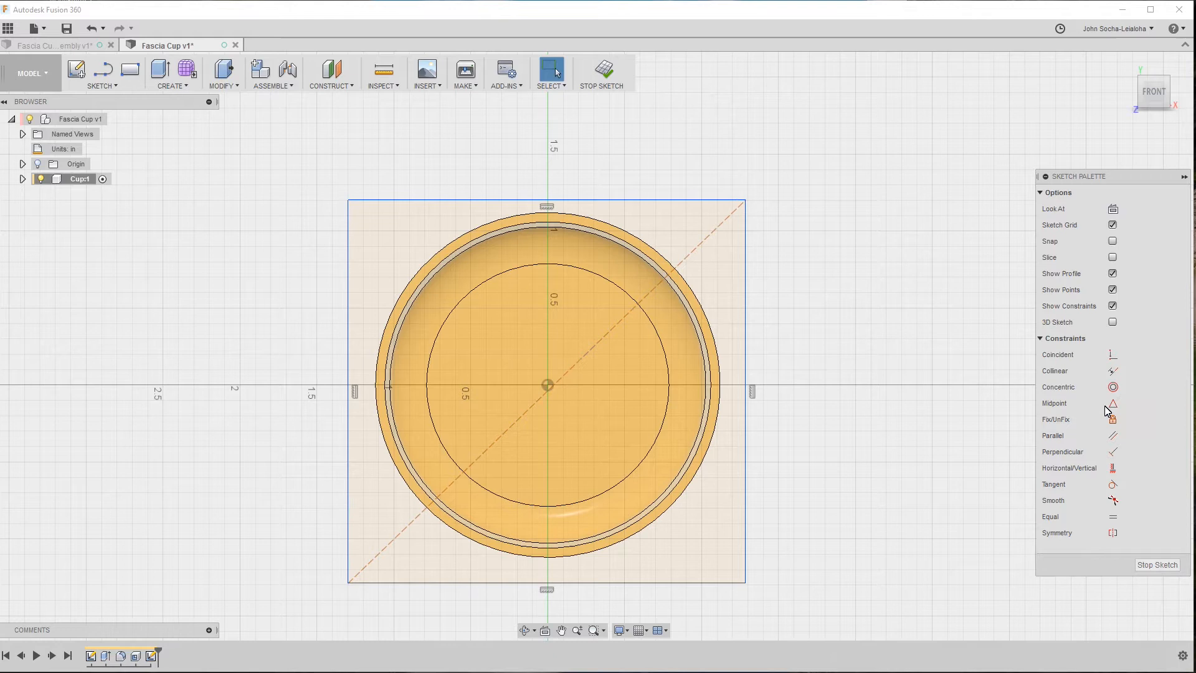
# Constrain the origin to the midpoint of the construction diagonal and test the centering by moving the rectangle's edges.
pyautogui.click(548, 384)
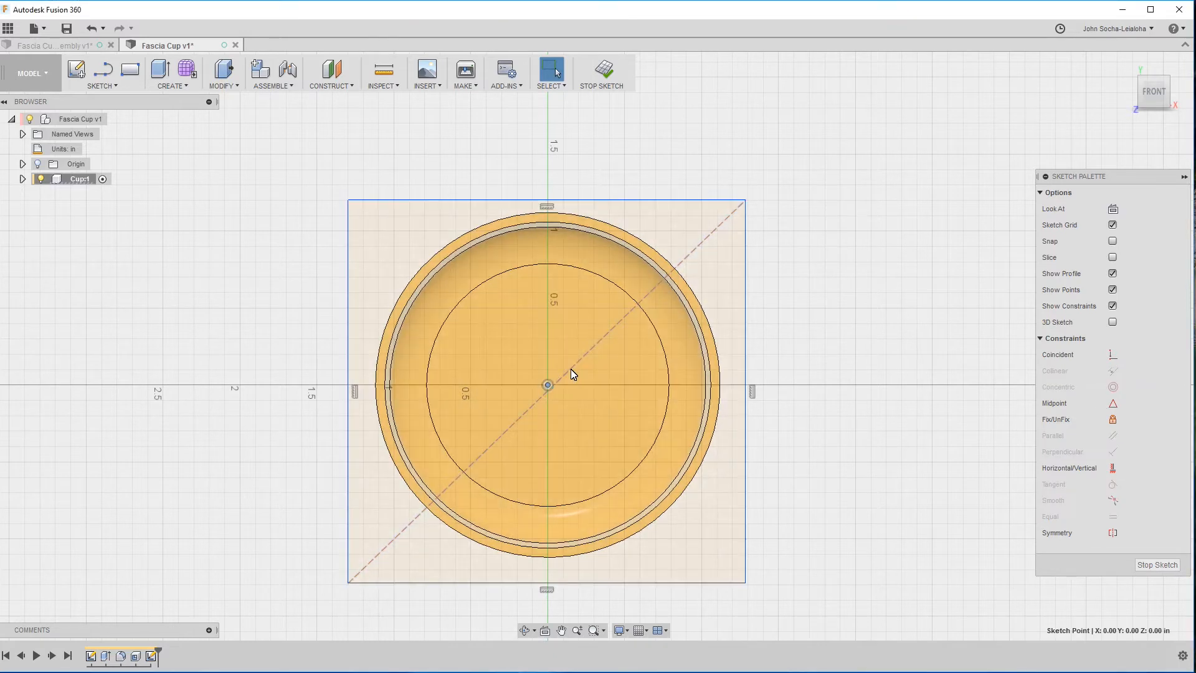
pyautogui.click(571, 369)
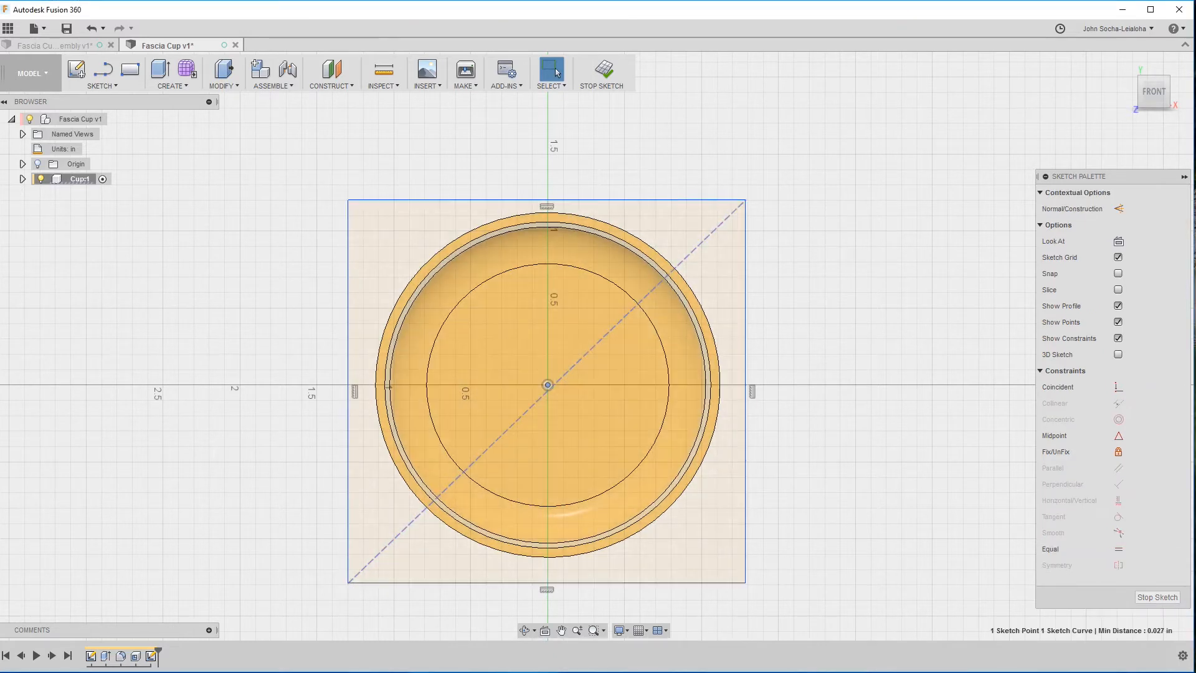
pyautogui.click(1118, 436)
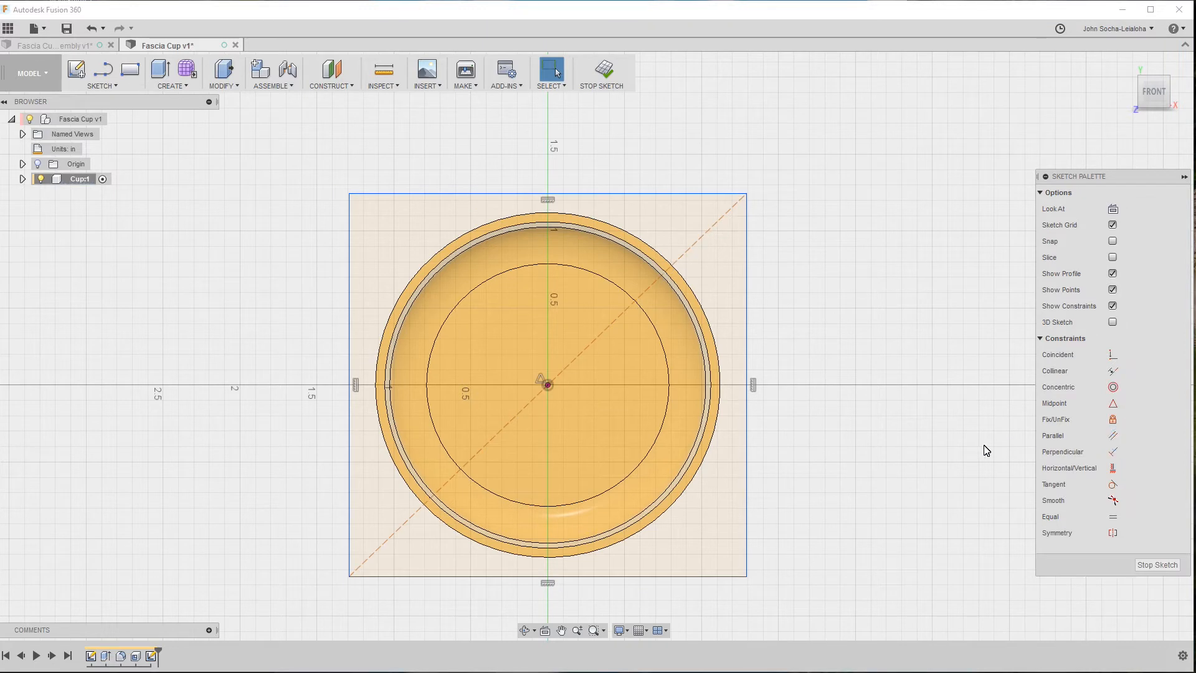
pyautogui.moveTo(748, 262)
pyautogui.mouseDown()
pyautogui.moveTo(738, 290)
pyautogui.moveTo(668, 309)
pyautogui.moveTo(750, 301)
pyautogui.moveTo(674, 319)
pyautogui.moveTo(755, 356)
pyautogui.moveTo(791, 352)
pyautogui.moveTo(723, 369)
pyautogui.moveTo(795, 347)
pyautogui.moveTo(767, 350)
pyautogui.mouseUp()
pyautogui.moveTo(650, 175); pyautogui.dragTo(684, 198)
pyautogui.click(945, 279)
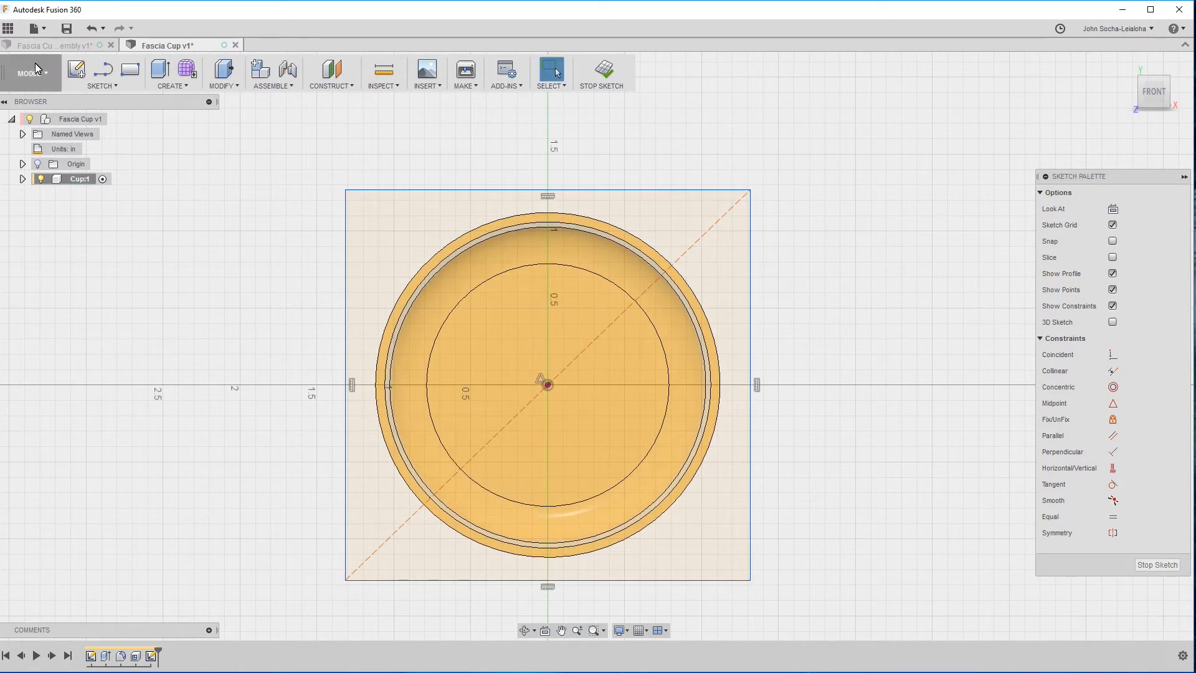
# In the Fascia Cup assembly, recheck the distance between two opposite straight edges of the square flange.
pyautogui.click(36, 46)
pyautogui.click(405, 323)
pyautogui.click(752, 365)
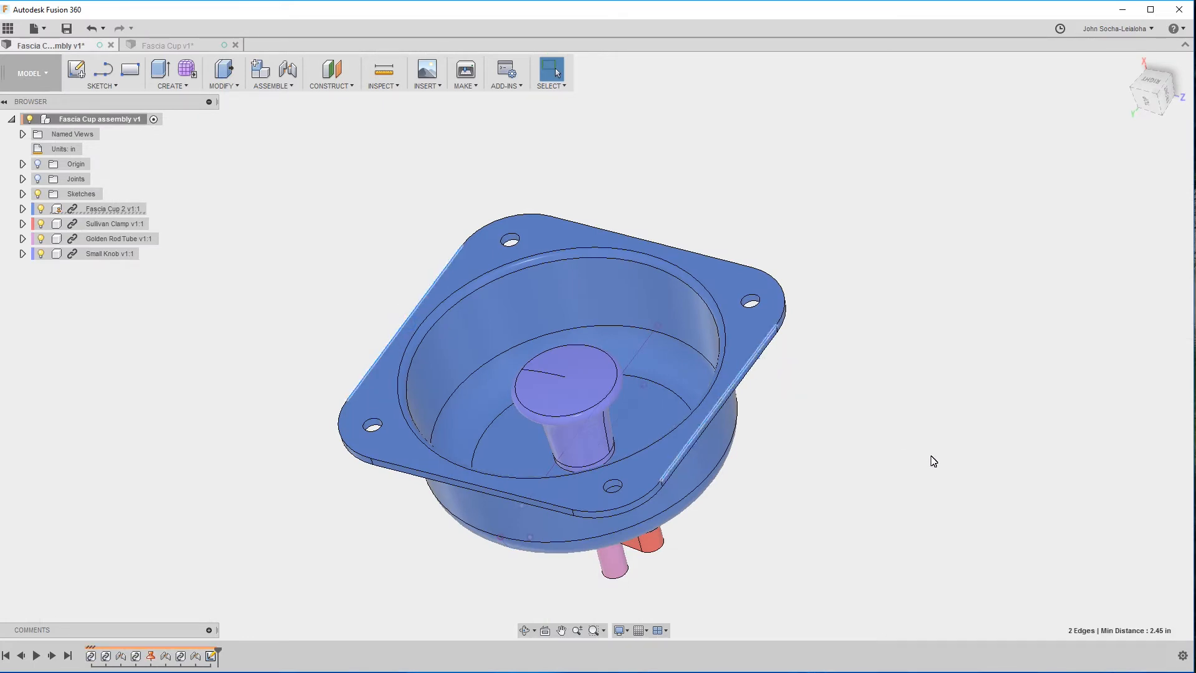
# In the Fascia Cup design, dimension the rectangle's width to 2.45 in and finish the sketch.
pyautogui.click(159, 45)
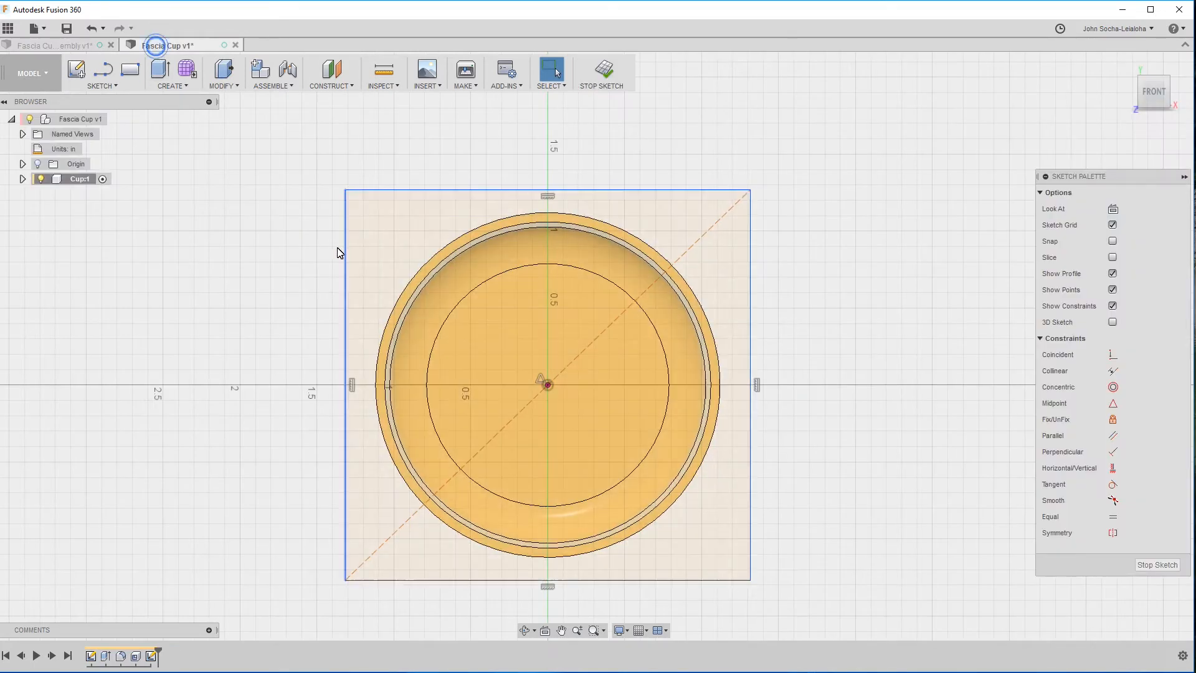
pyautogui.click(604, 188)
pyautogui.click(588, 160)
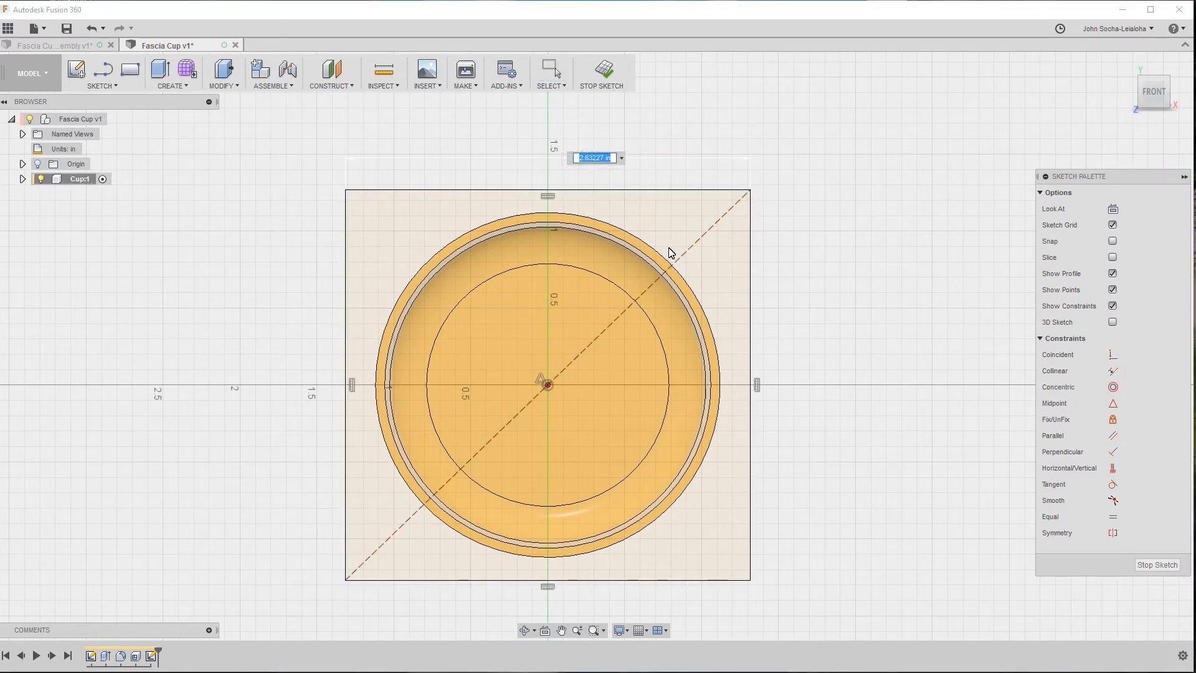
pyautogui.press('Return')
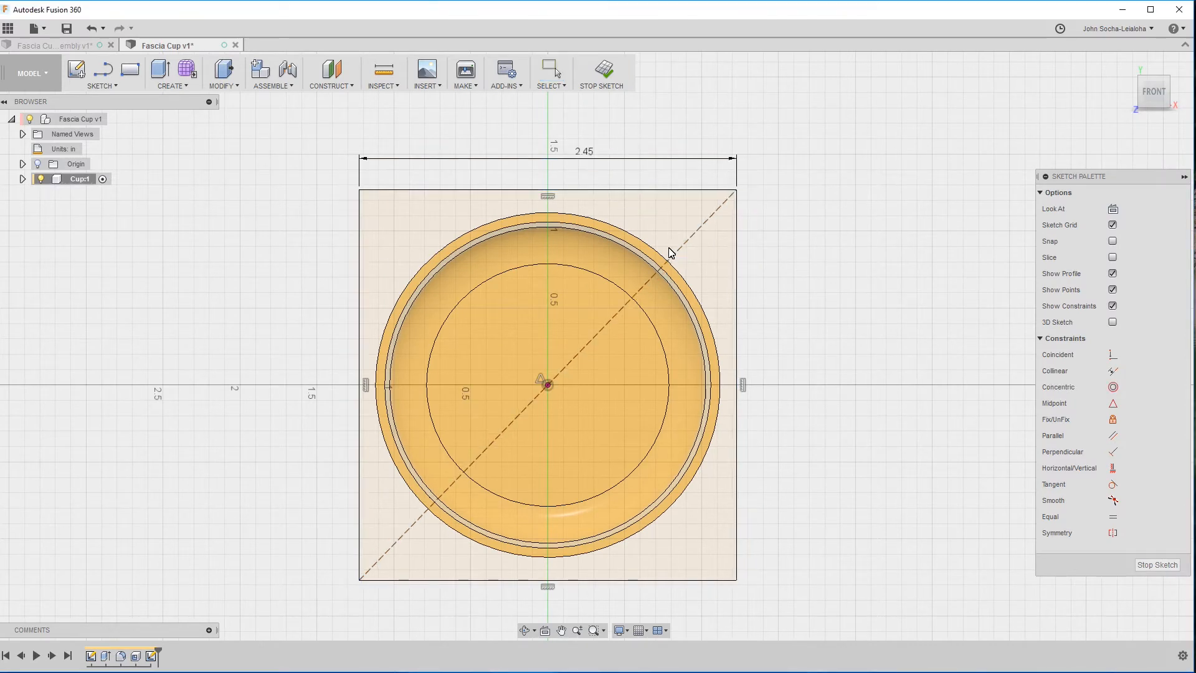
pyautogui.click(1157, 564)
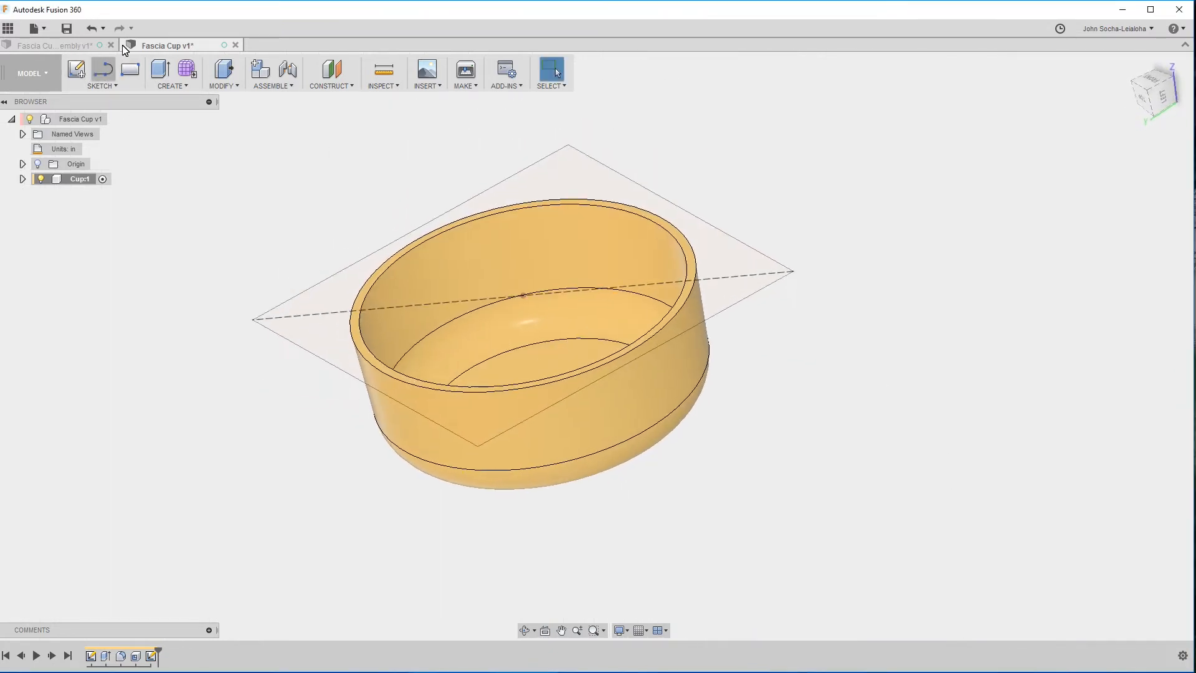
# In the Fascia Cup assembly, measure the flange's thickness at a short corner edge, and return to the Fascia Cup design.
pyautogui.click(70, 48)
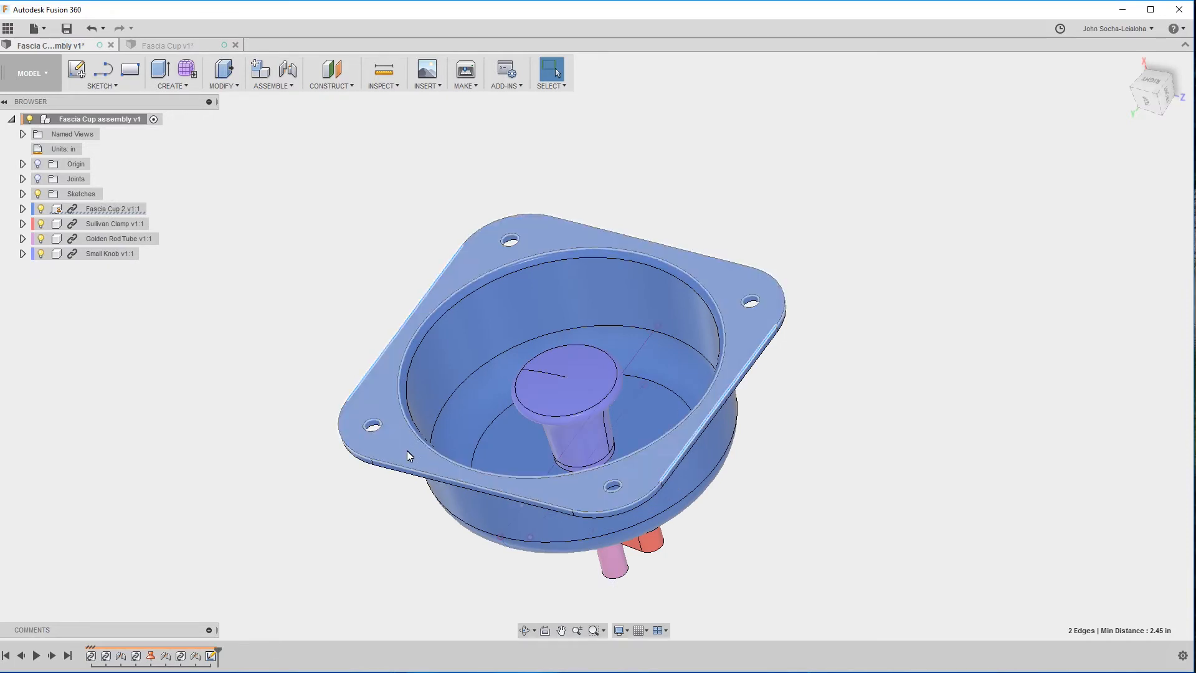
pyautogui.scroll(6, 396, 484)
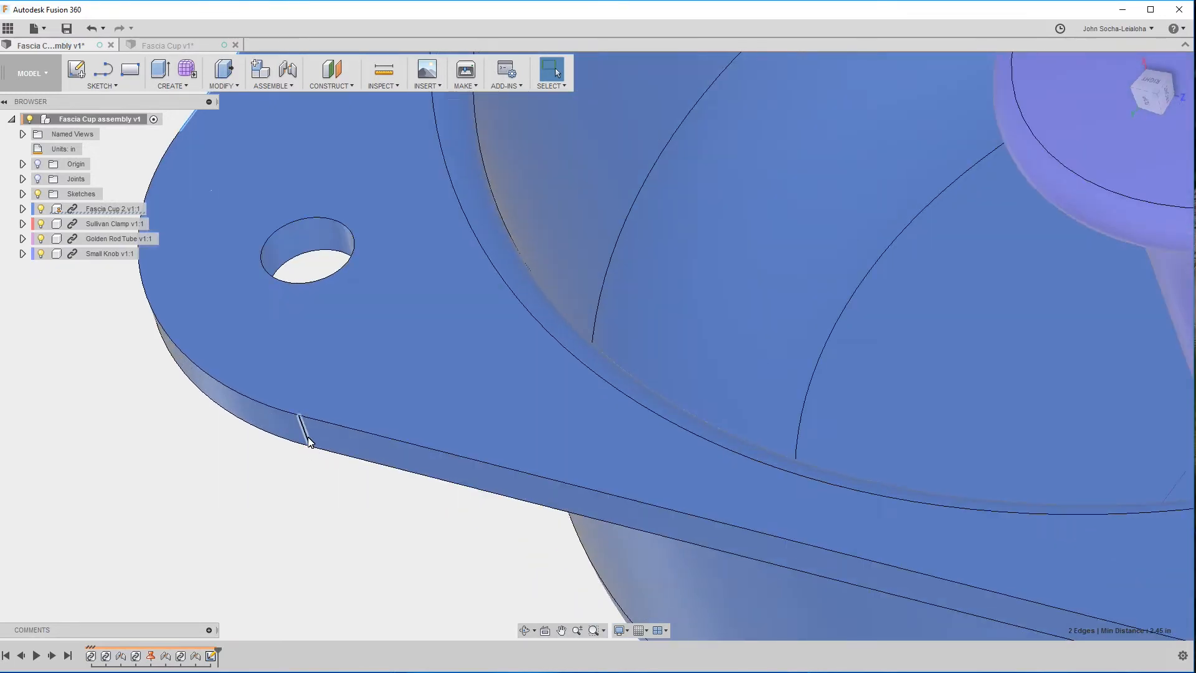
pyautogui.scroll(-5, 774, 558)
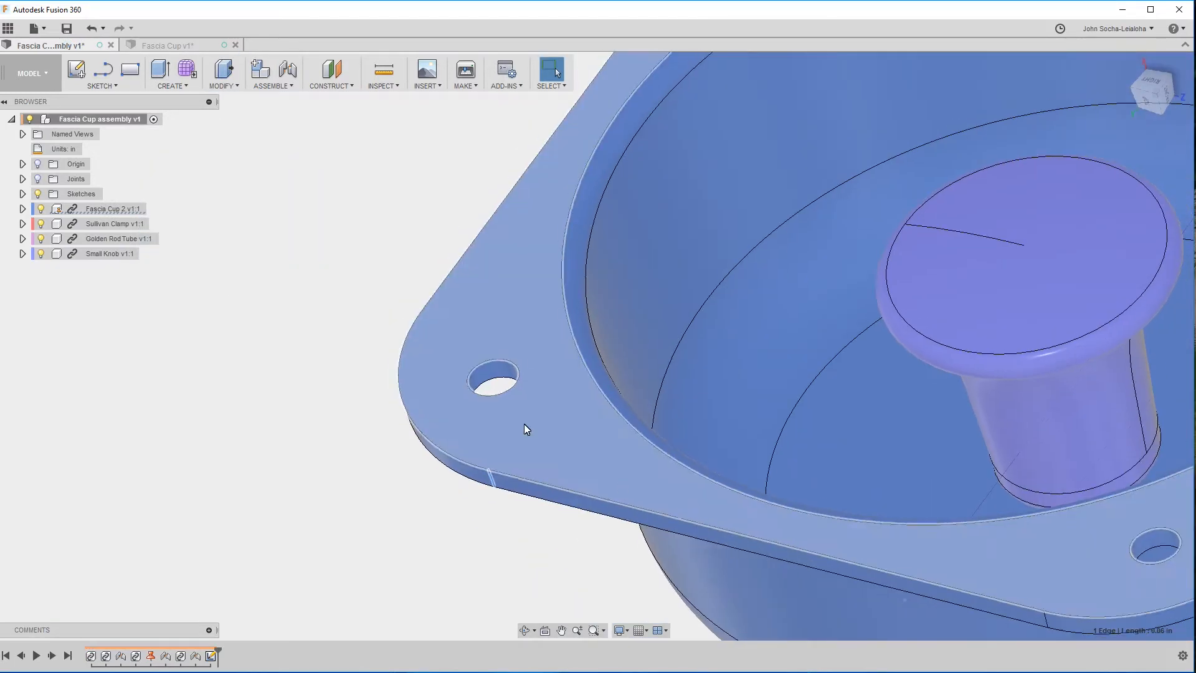
pyautogui.click(139, 47)
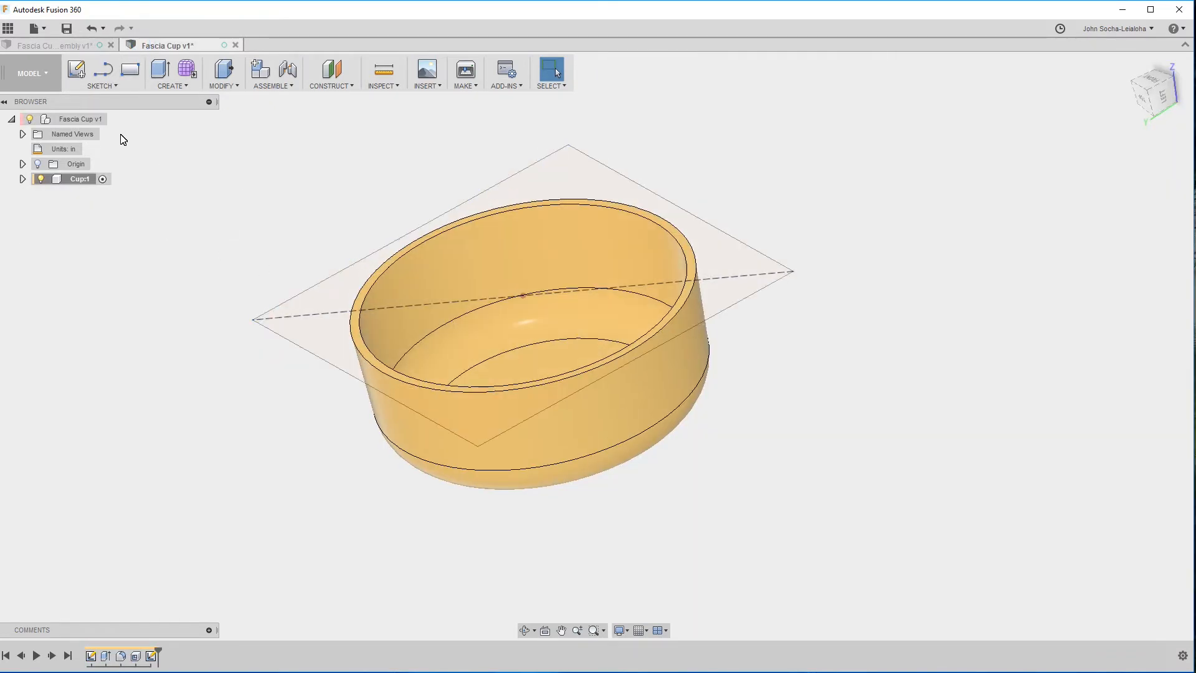
pyautogui.press('e')
pyautogui.click(327, 291)
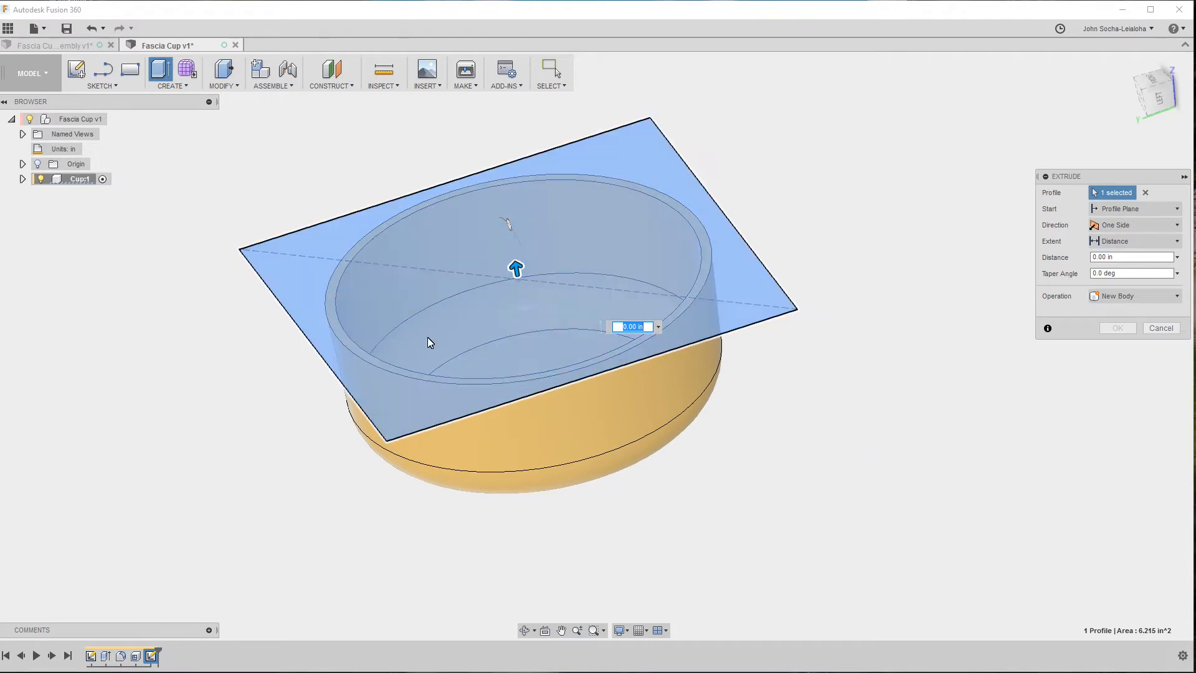
pyautogui.moveTo(493, 274); pyautogui.dragTo(497, 281)
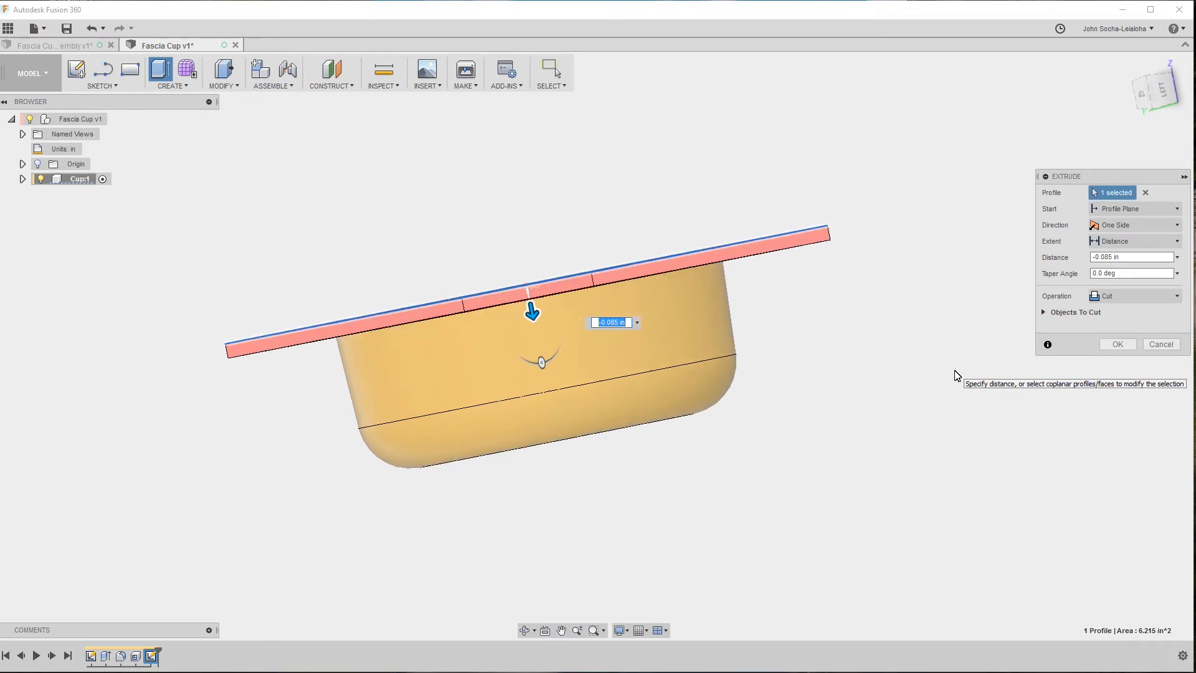
pyautogui.click(1162, 344)
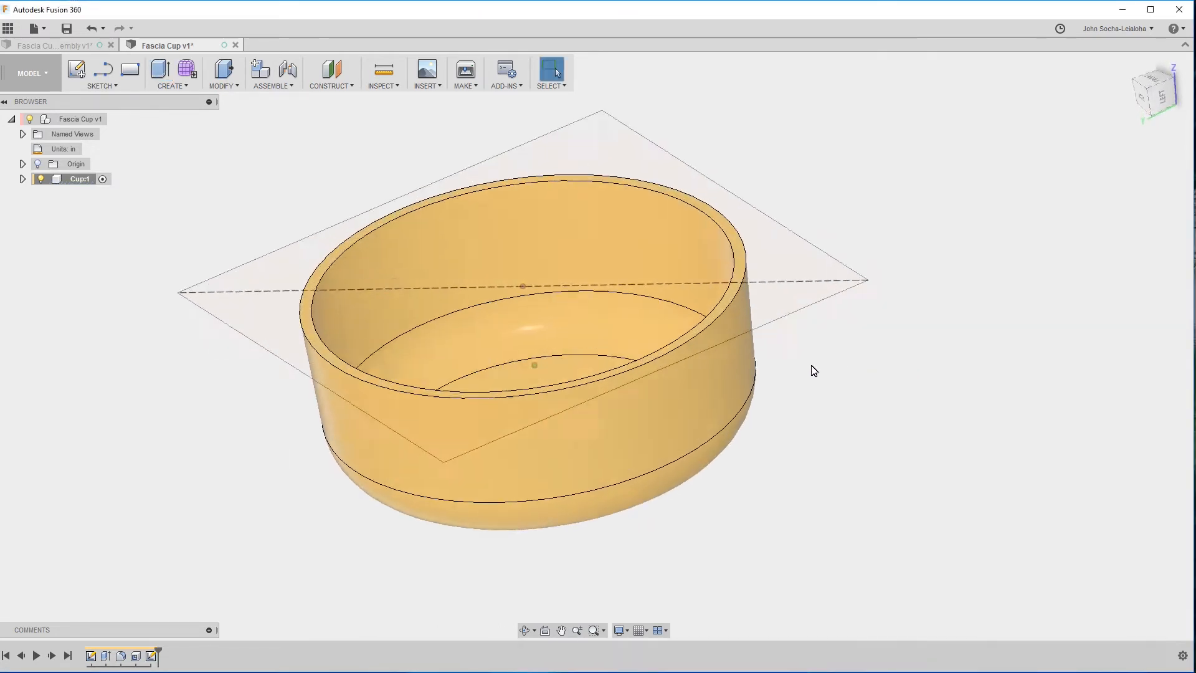
pyautogui.press('e')
pyautogui.click(248, 319)
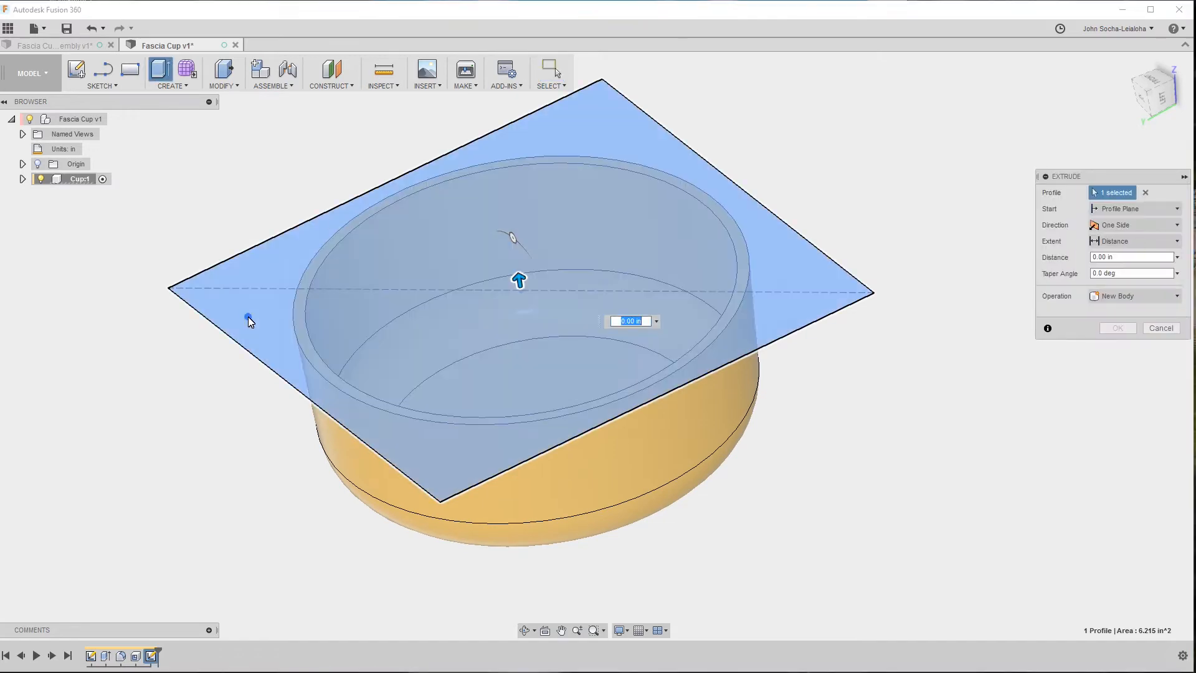
pyautogui.moveTo(521, 275); pyautogui.dragTo(527, 315)
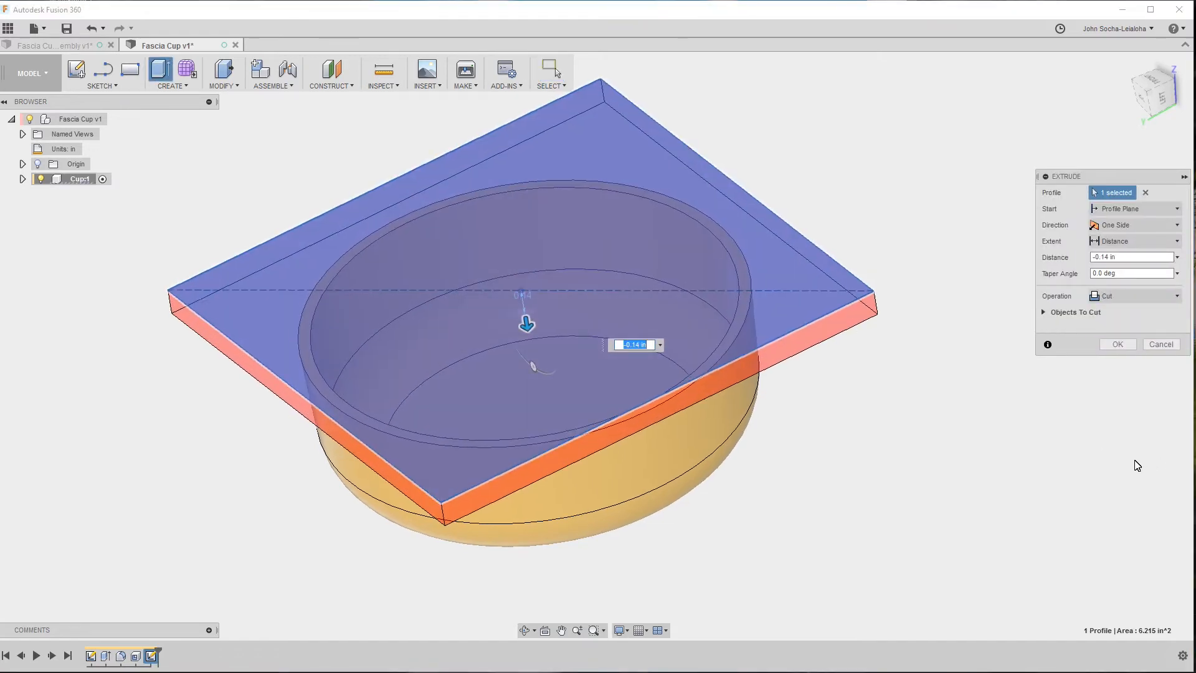
pyautogui.click(1133, 295)
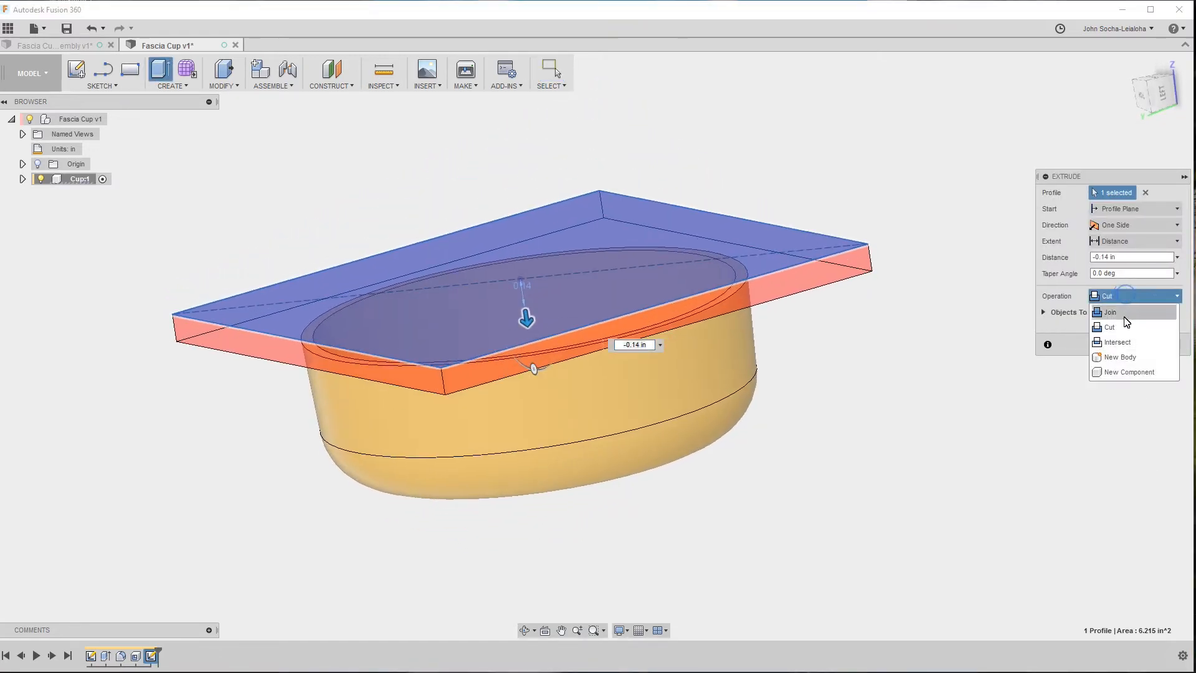
pyautogui.click(1110, 312)
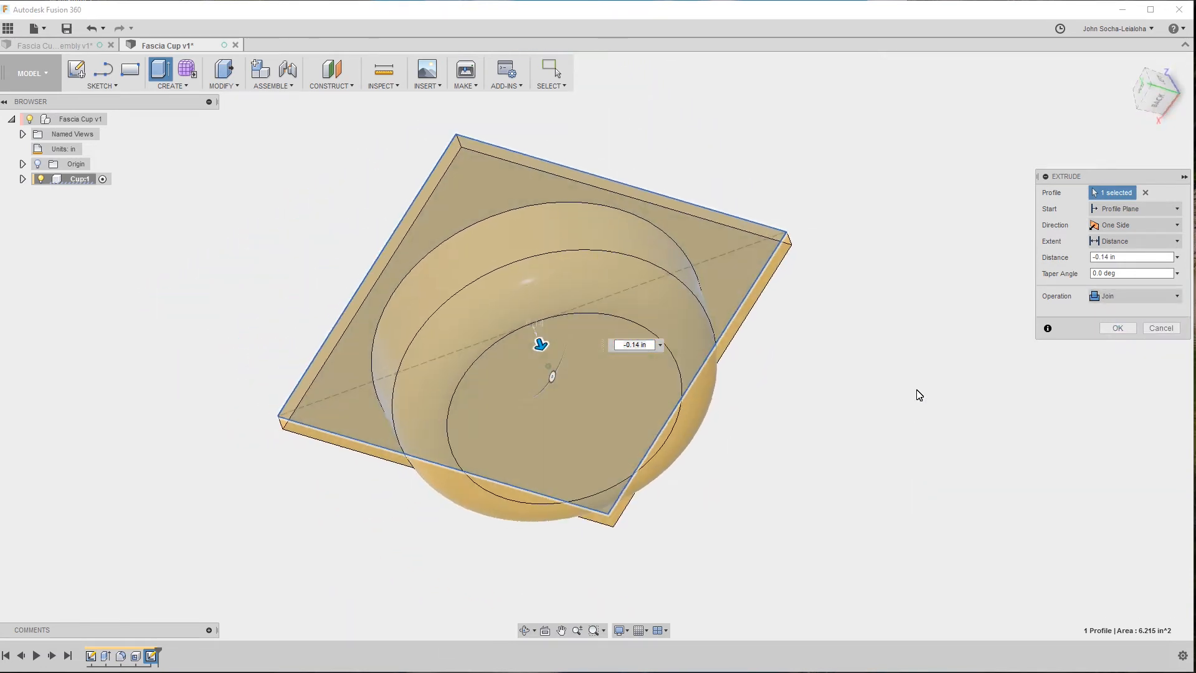
pyautogui.keyDown('shift'); pyautogui.moveTo(917, 394); pyautogui.dragTo(885, 378, button='middle'); pyautogui.keyUp('shift')
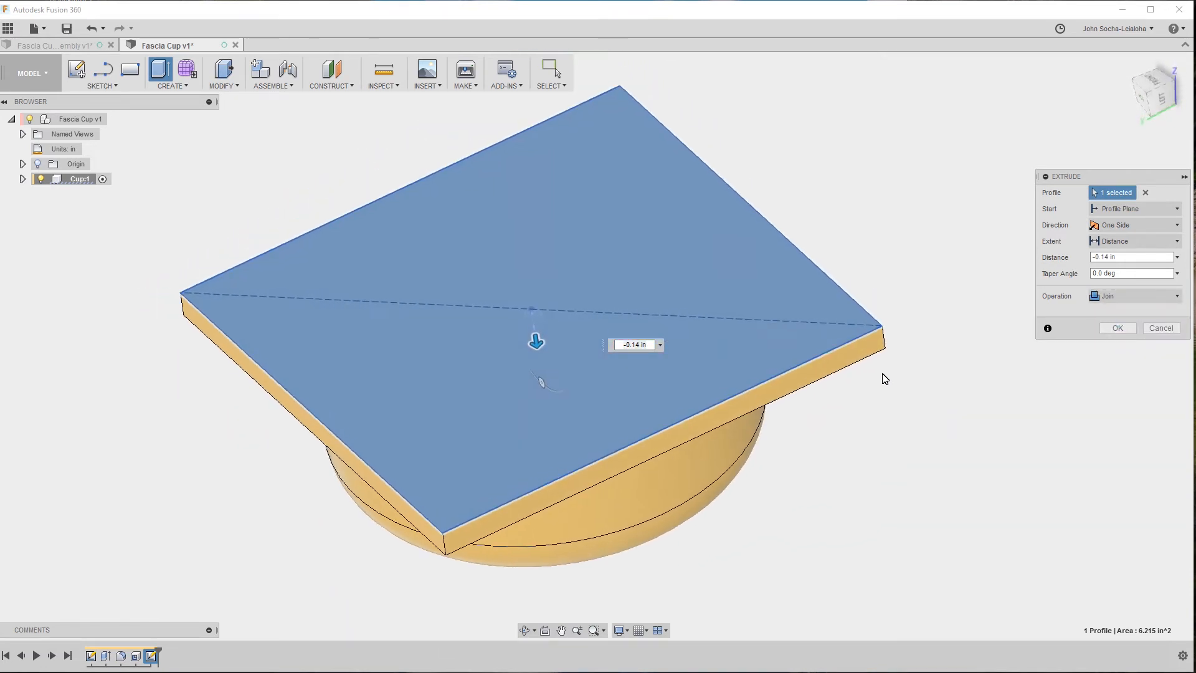
pyautogui.click(1156, 327)
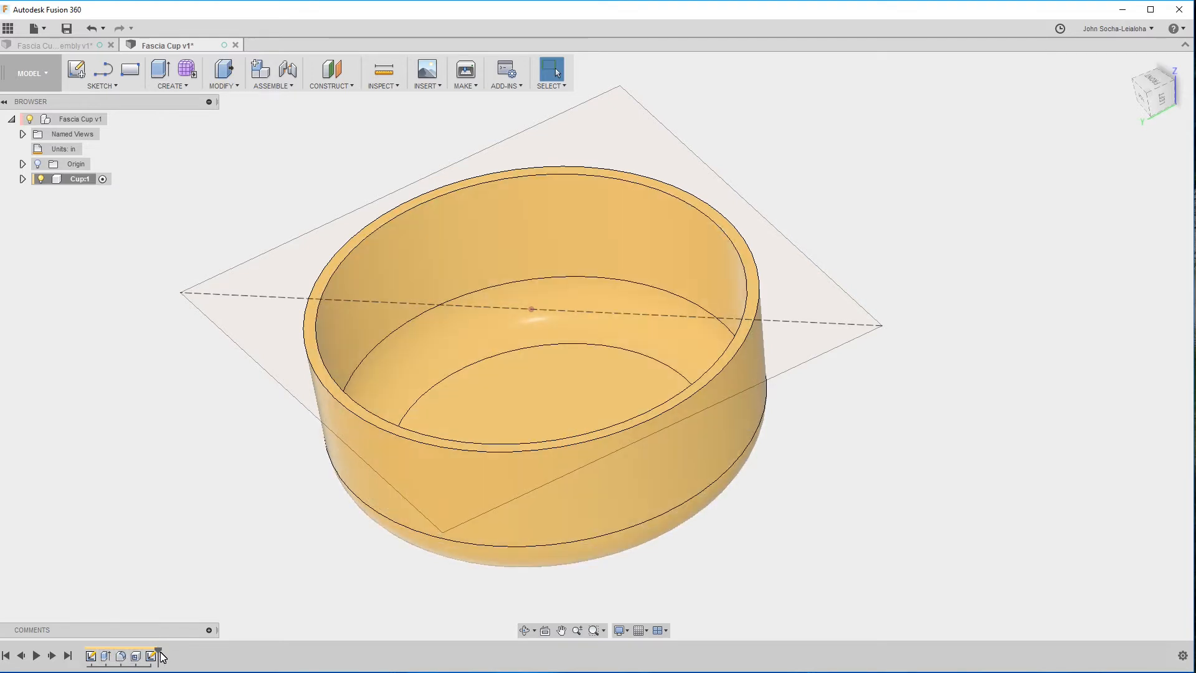
# Reorder the rectangle sketch before the Shell feature in the design history and roll the history back to just before the Shell.
pyautogui.moveTo(150, 659); pyautogui.dragTo(132, 661)
pyautogui.moveTo(157, 651); pyautogui.dragTo(143, 653)
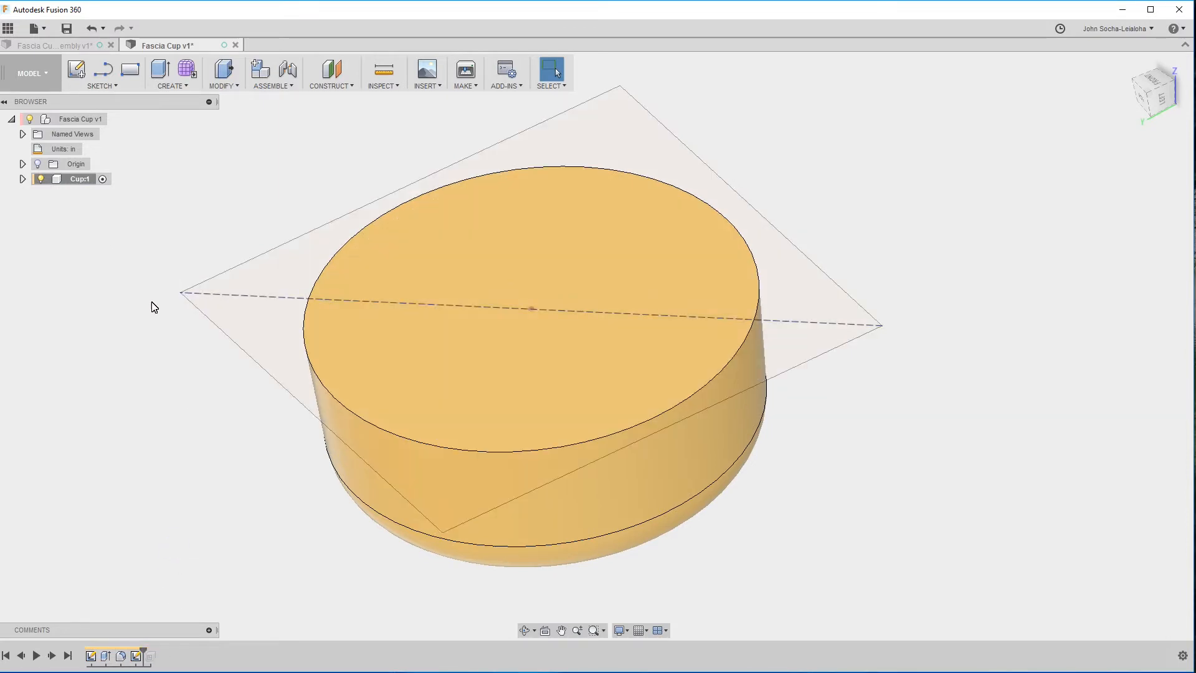
# Extrude the square sketch profile by -0.06 in, down toward the cup's body.
pyautogui.press('e')
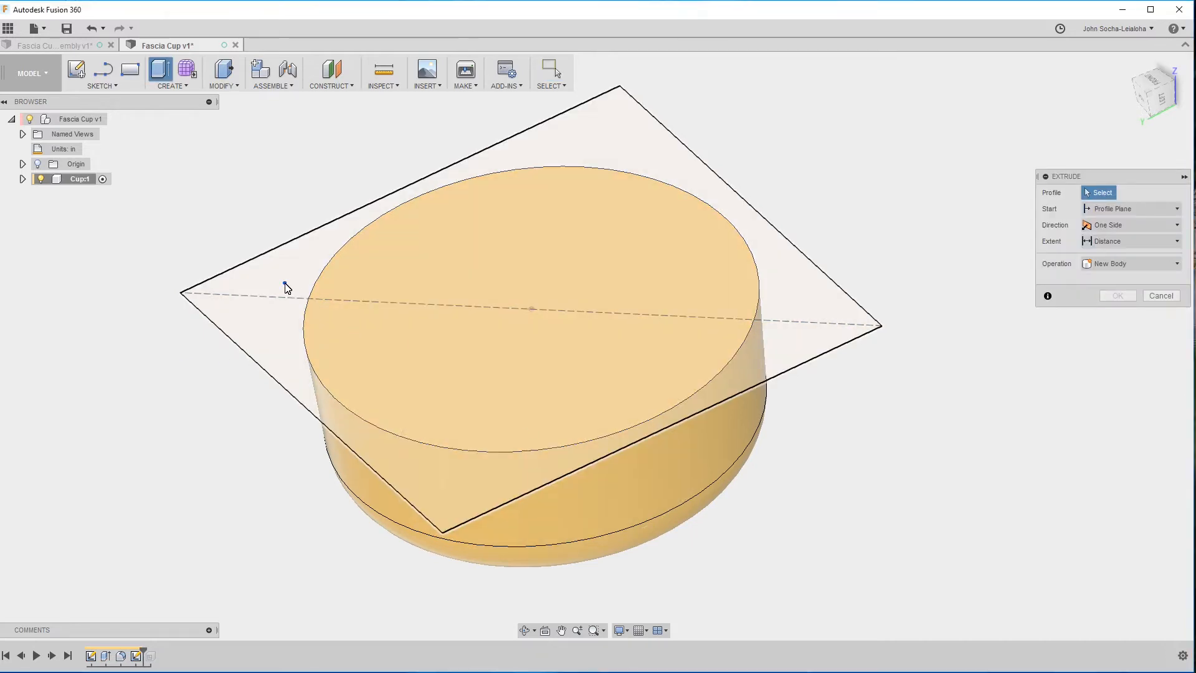
pyautogui.click(285, 284)
pyautogui.moveTo(530, 299); pyautogui.dragTo(555, 315)
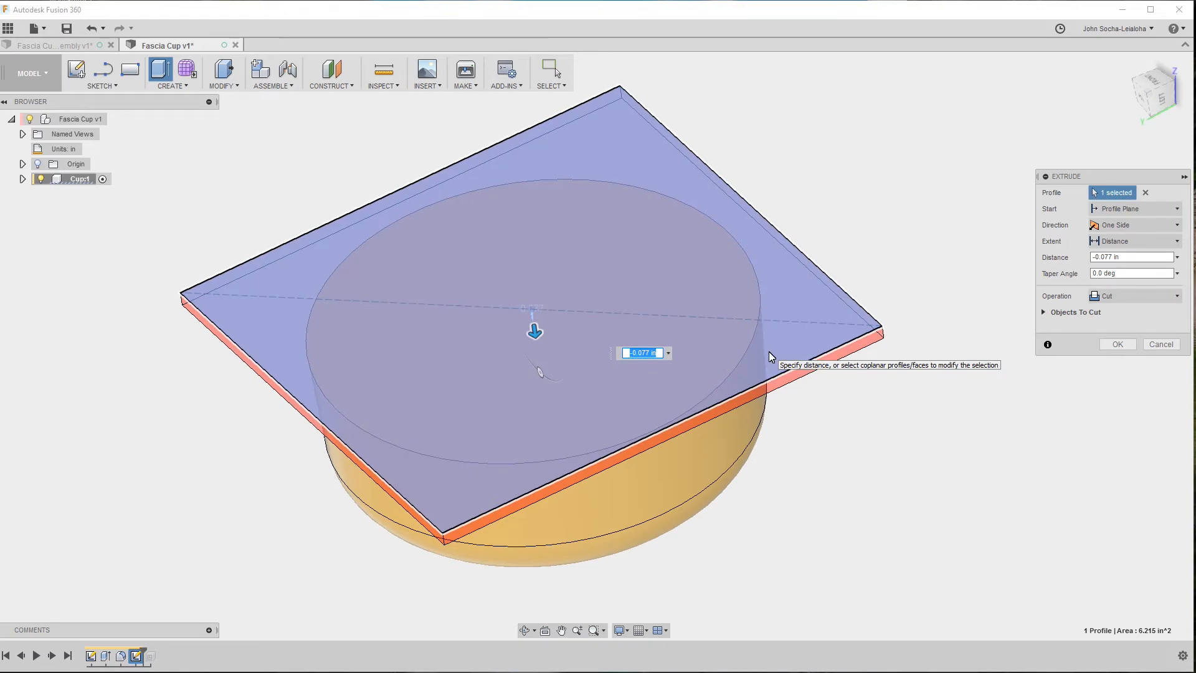
pyautogui.write('-.06')
pyautogui.press('Return')
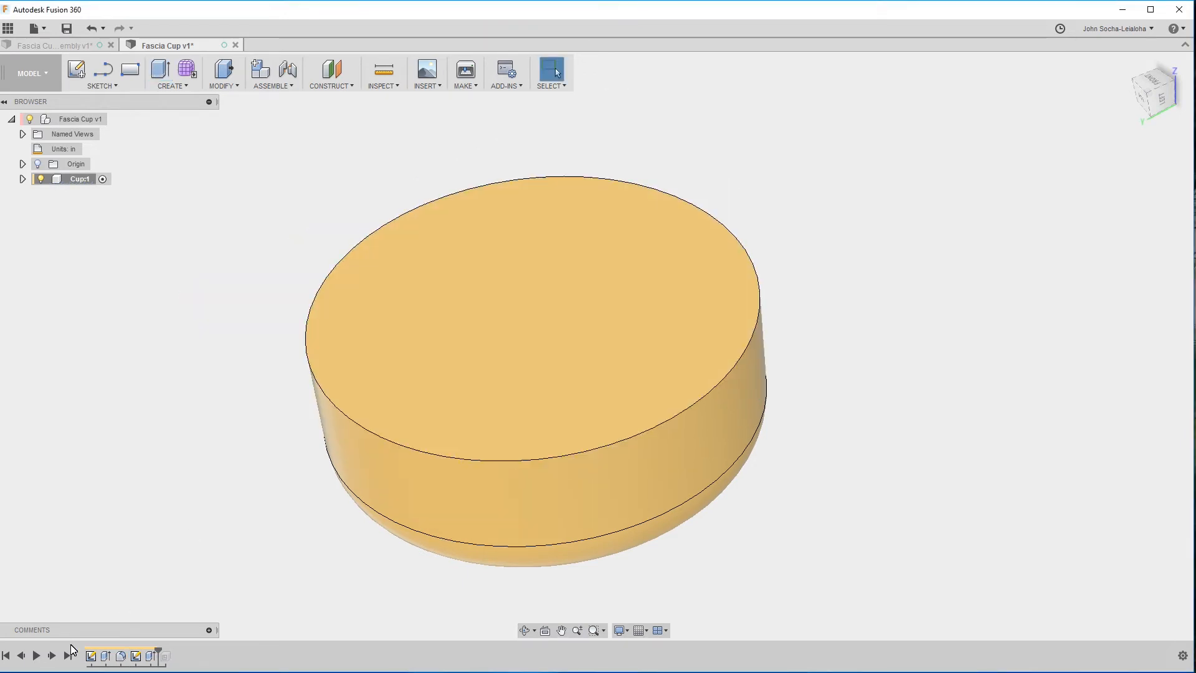
# Edit the square profile's extrusion so that its operation is Join.
pyautogui.click(150, 656)
pyautogui.rightClick(150, 656)
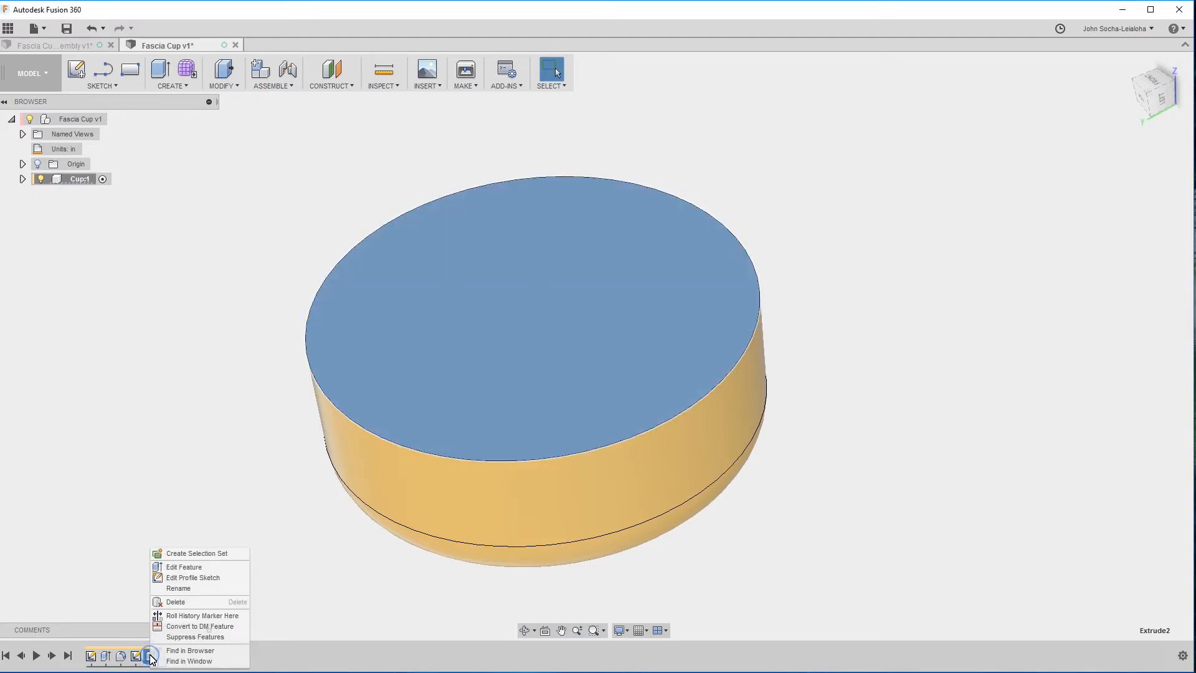
pyautogui.click(175, 567)
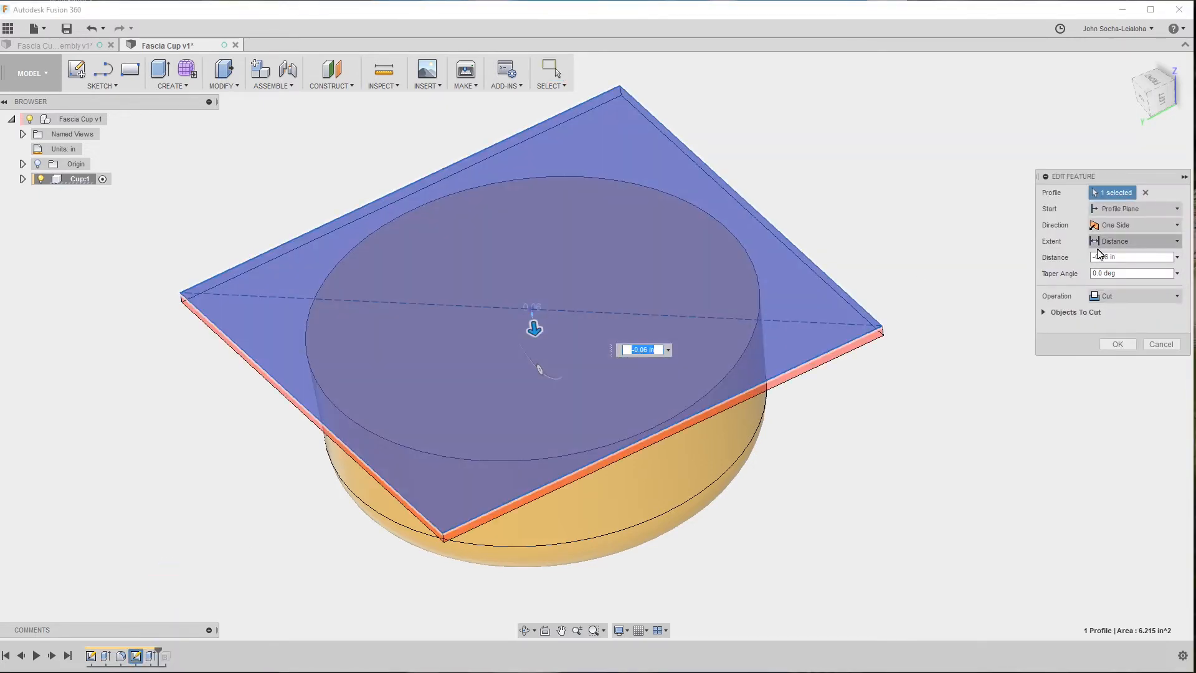
pyautogui.click(1115, 296)
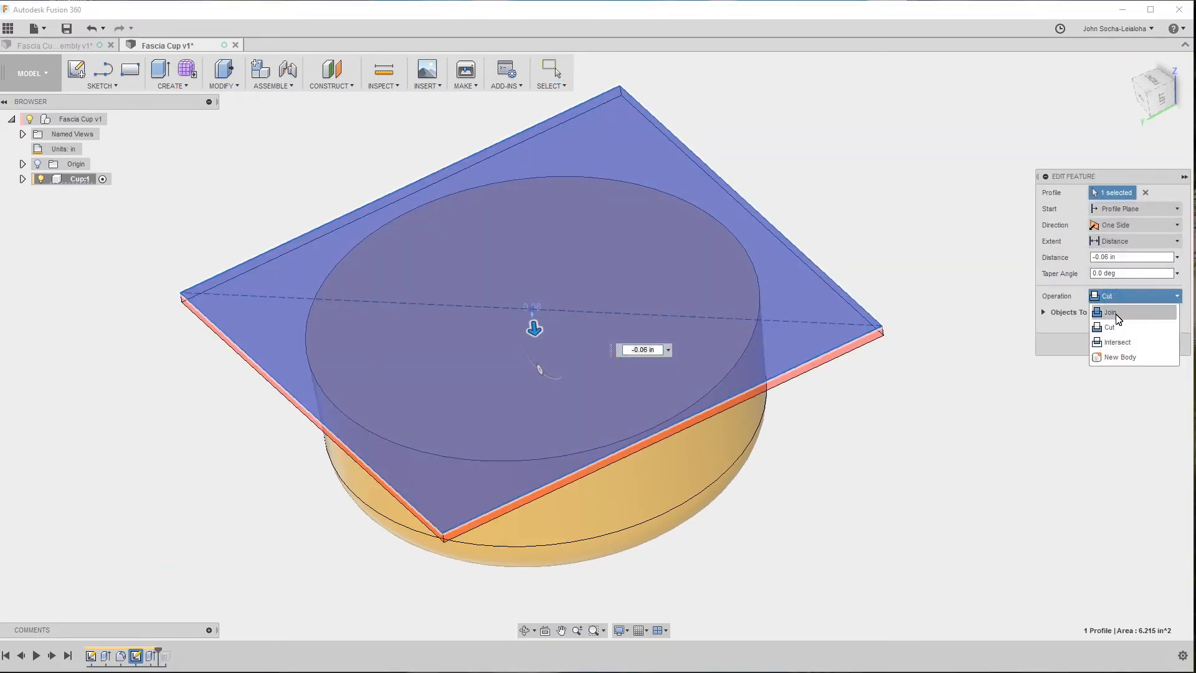
pyautogui.click(1115, 313)
pyautogui.click(1117, 328)
pyautogui.keyDown('shift'); pyautogui.moveTo(990, 449); pyautogui.dragTo(972, 428, button='middle'); pyautogui.keyUp('shift')
# Roll the design history forward past the Shell feature and view the hollow cup with its flange.
pyautogui.moveTo(159, 652); pyautogui.dragTo(168, 653)
pyautogui.keyDown('shift'); pyautogui.moveTo(325, 535); pyautogui.dragTo(348, 523, button='middle'); pyautogui.keyUp('shift')
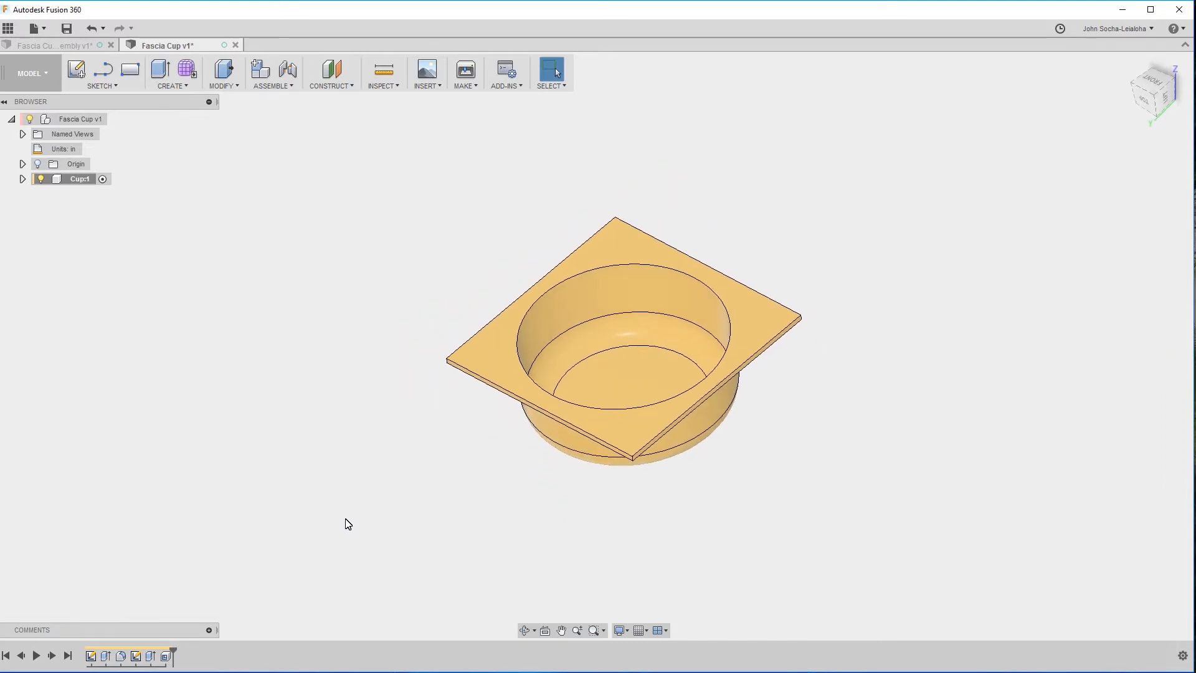
pyautogui.scroll(5, 347, 524)
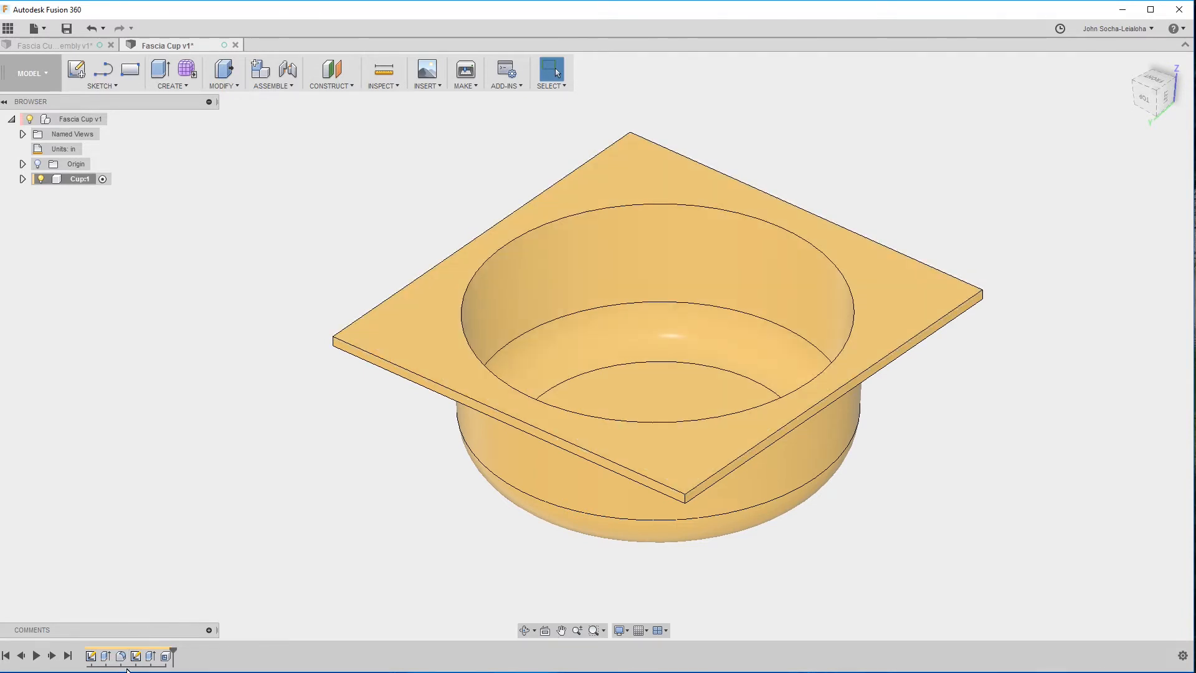
pyautogui.keyDown('shift'); pyautogui.moveTo(419, 536); pyautogui.dragTo(369, 485, button='middle'); pyautogui.keyUp('shift')
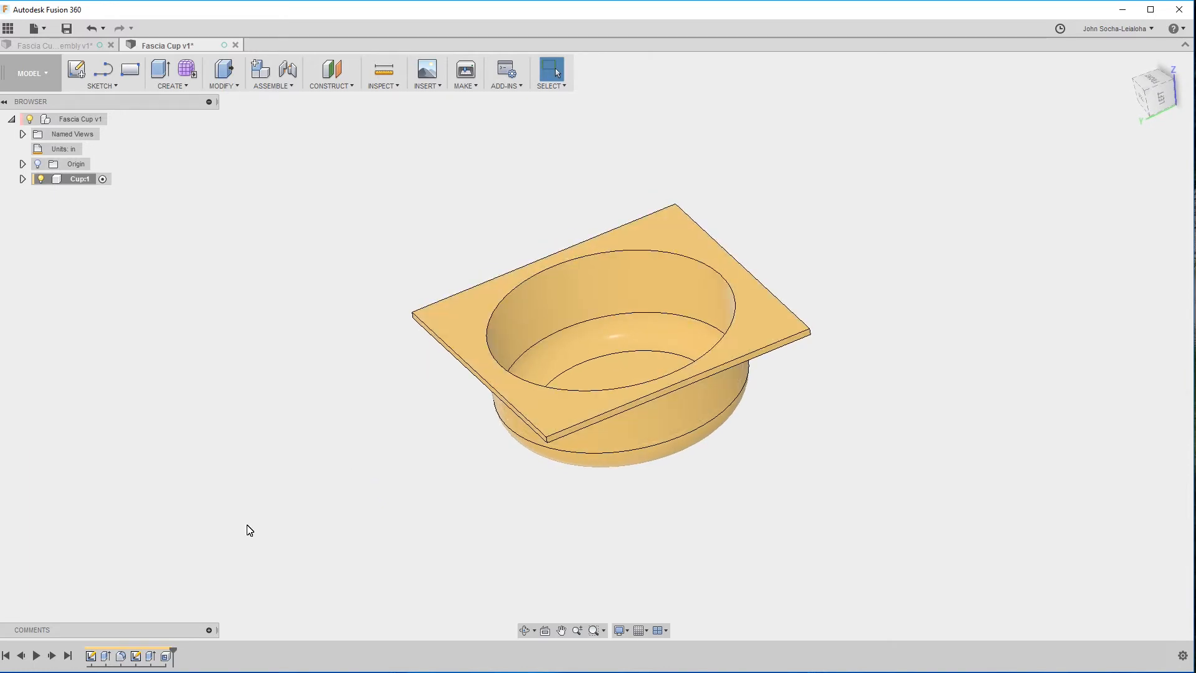
# In the Fascia Cup assembly, examine the rounded inner rim of the cup and open the existing sketch for editing.
pyautogui.click(45, 48)
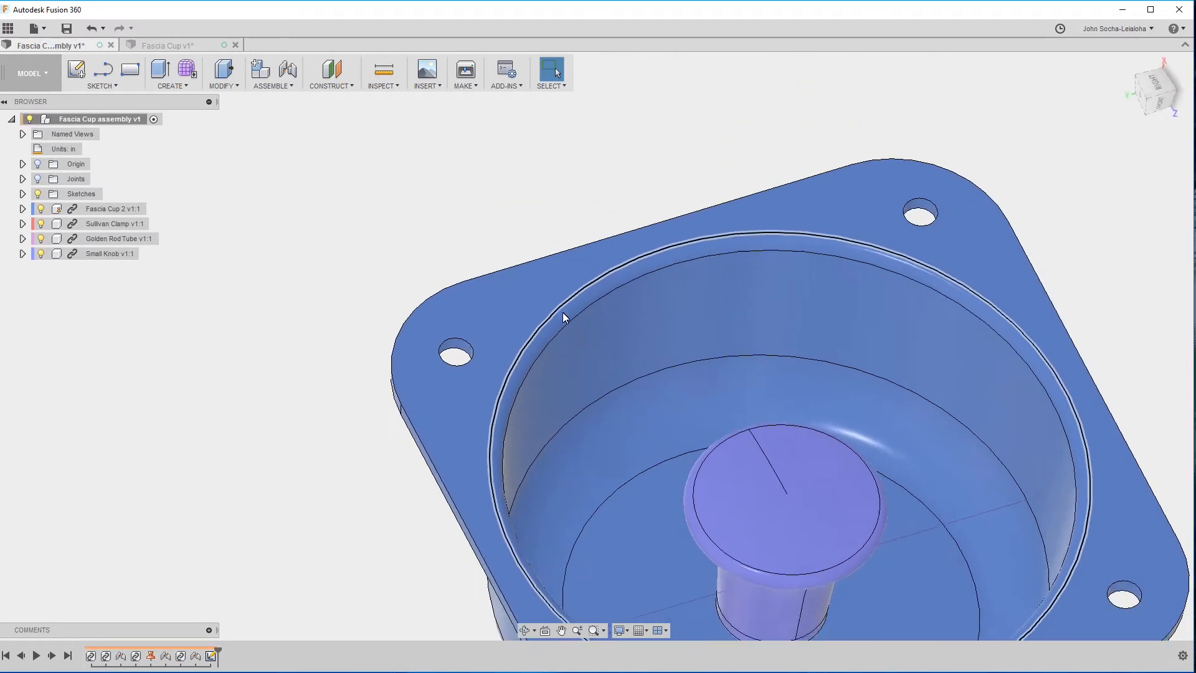
pyautogui.keyDown('shift'); pyautogui.moveTo(563, 312); pyautogui.dragTo(528, 316, button='middle'); pyautogui.keyUp('shift')
pyautogui.click(524, 313)
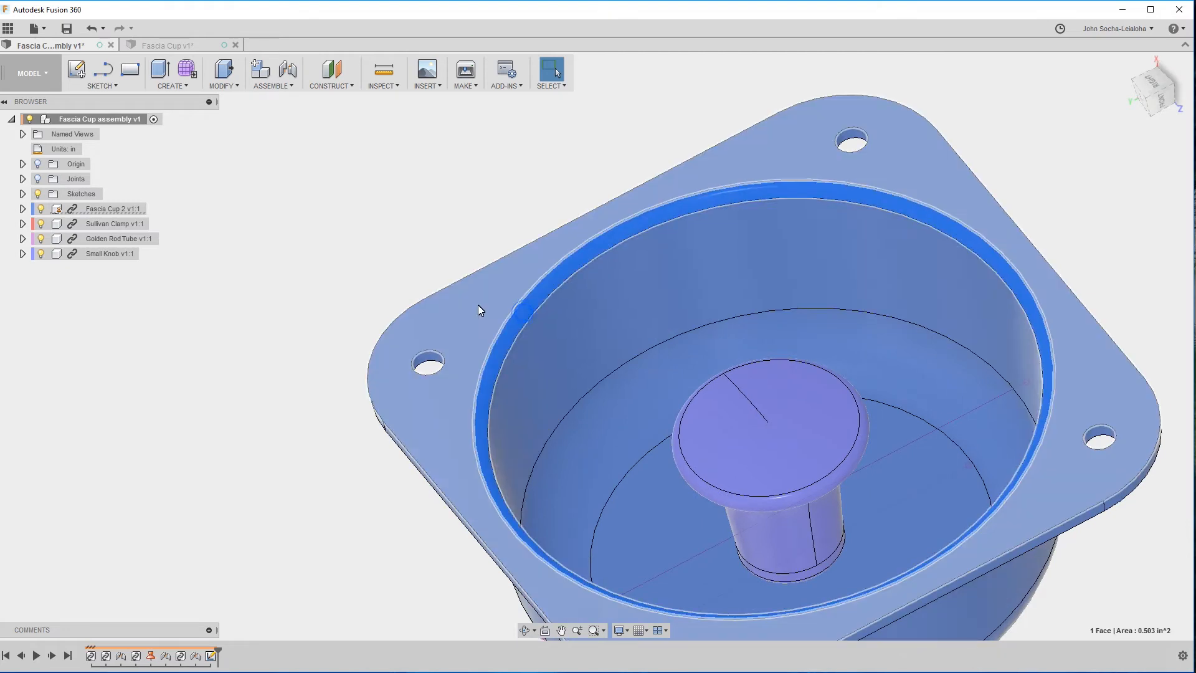
pyautogui.click(345, 260)
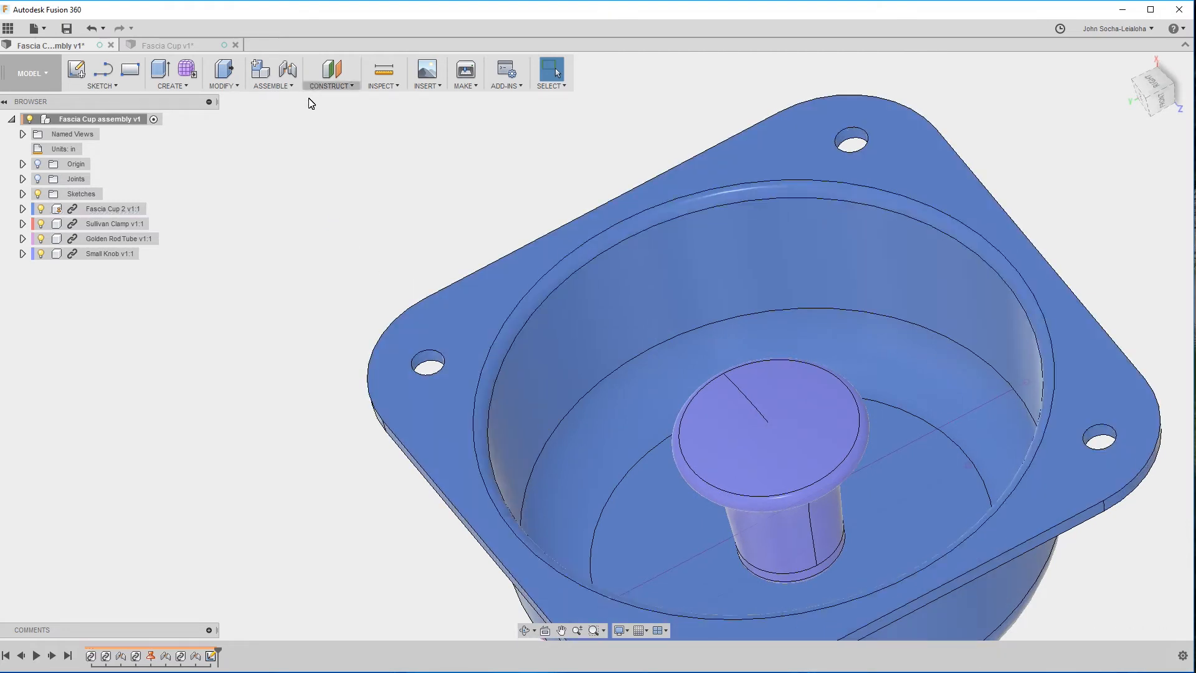
pyautogui.press('F6')
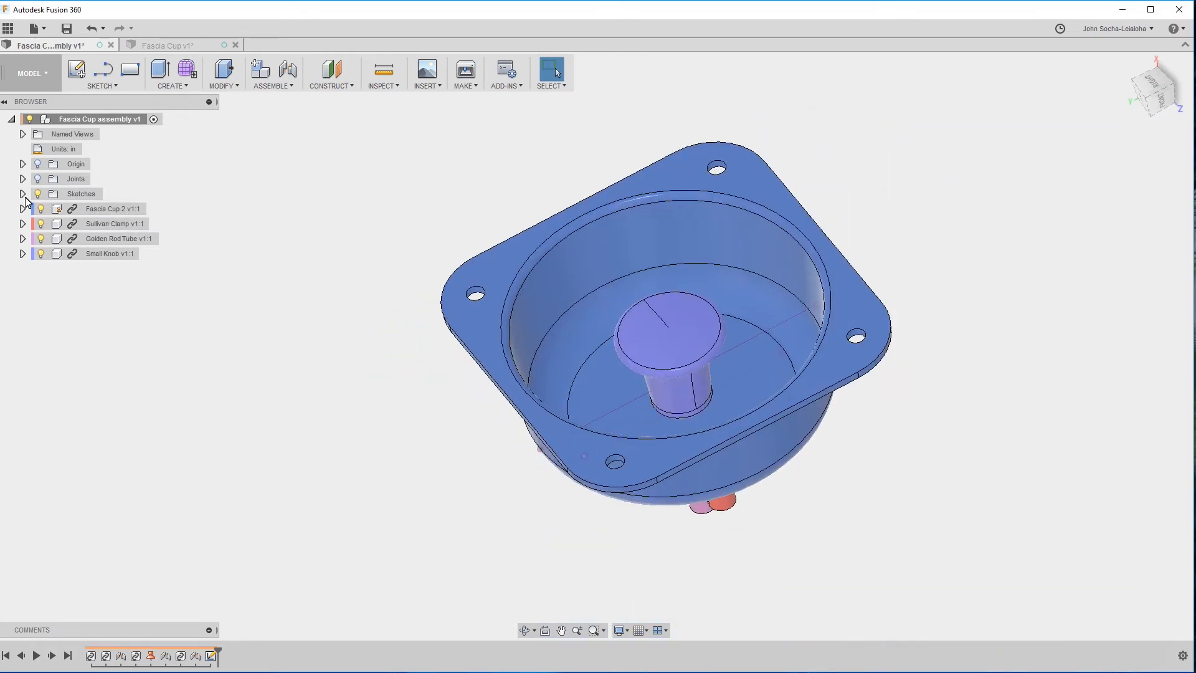
pyautogui.click(22, 194)
pyautogui.click(68, 210)
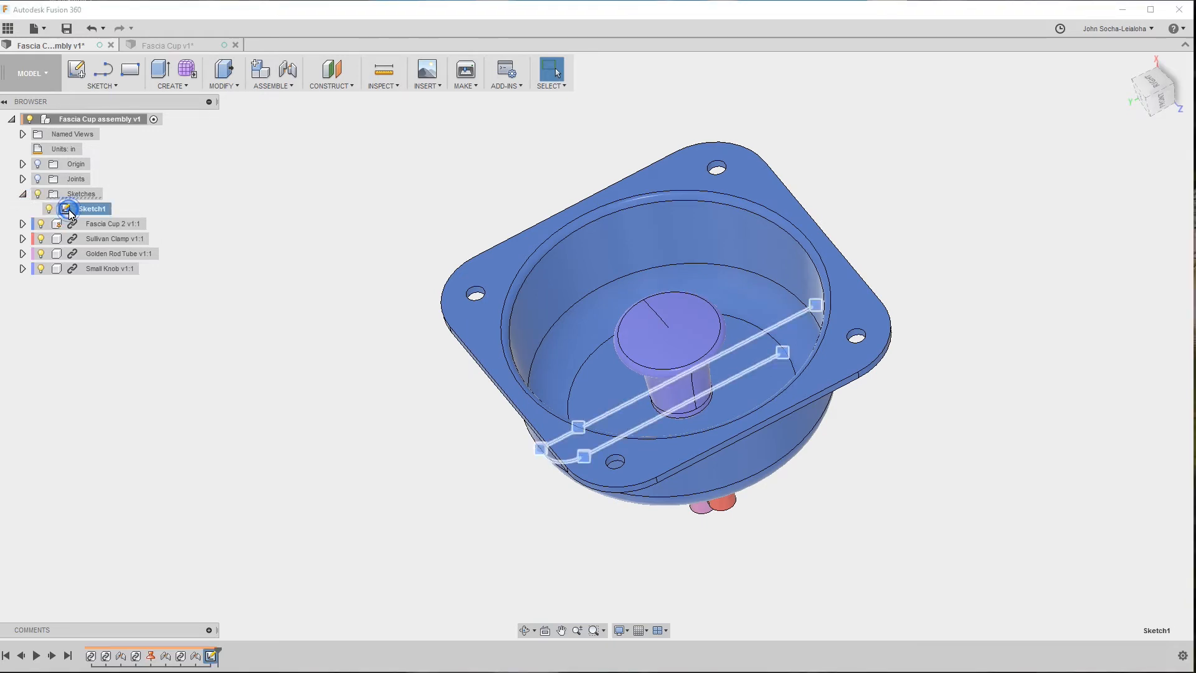
pyautogui.rightClick(68, 210)
pyautogui.click(100, 239)
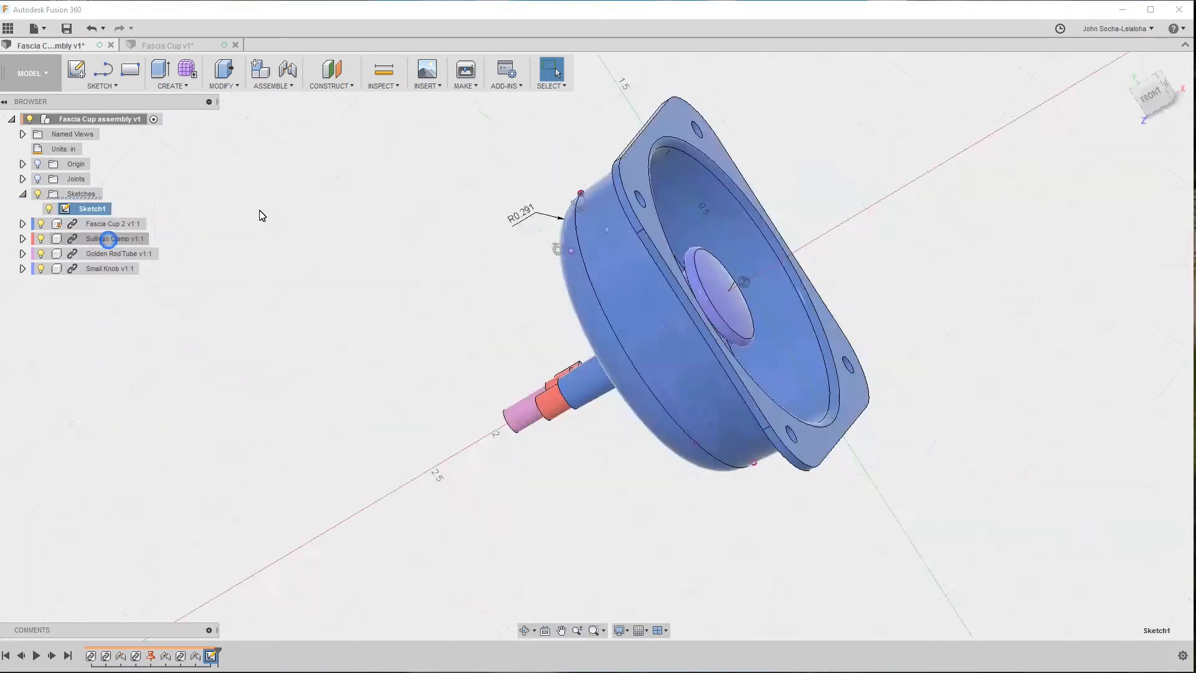
pyautogui.scroll(2, 858, 225)
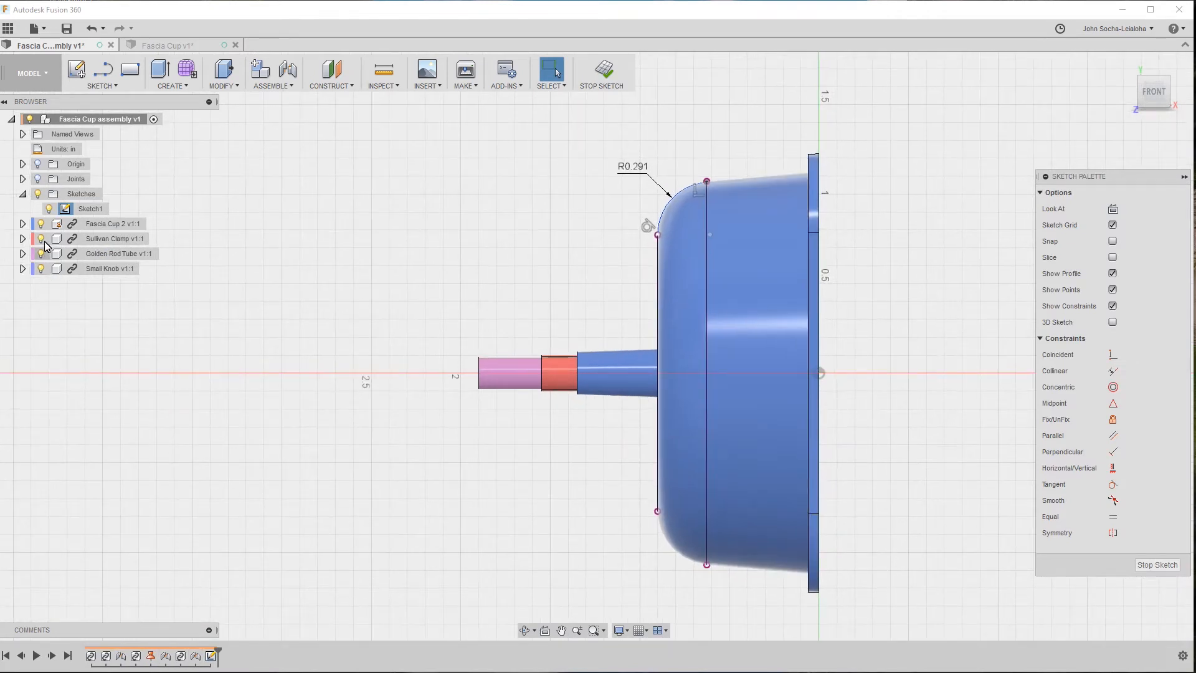
# Set the visual style to Wireframe to expose the inner rim's rounded profile.
pyautogui.rightClick(79, 231)
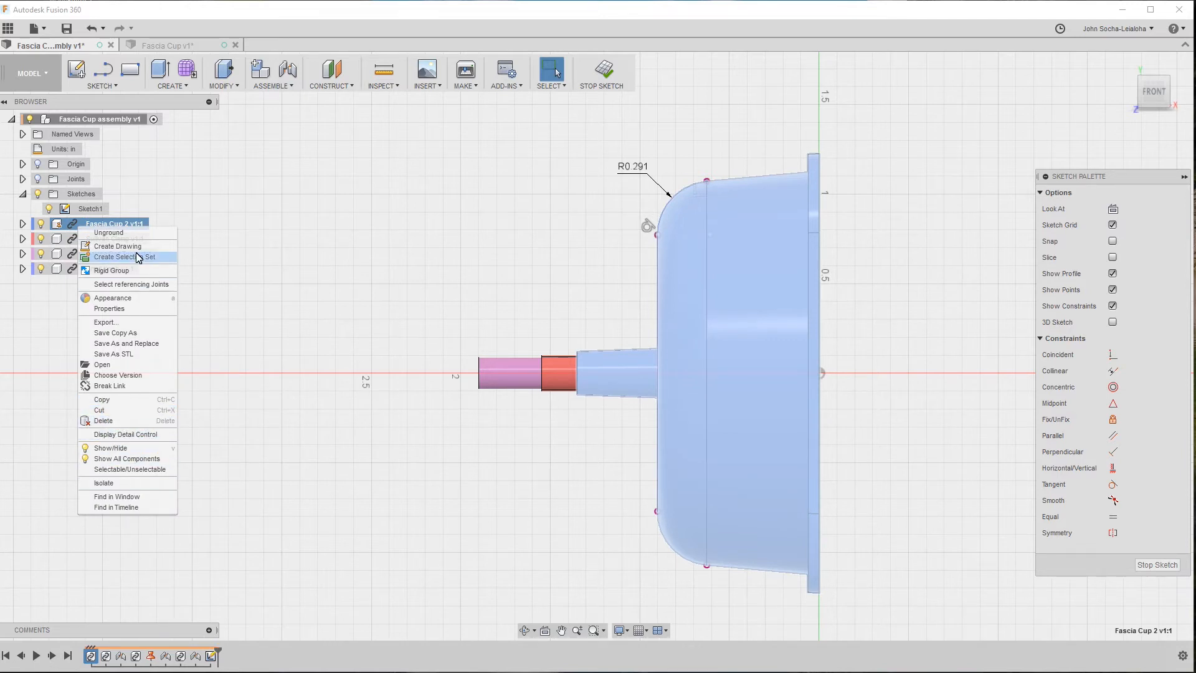
pyautogui.click(287, 219)
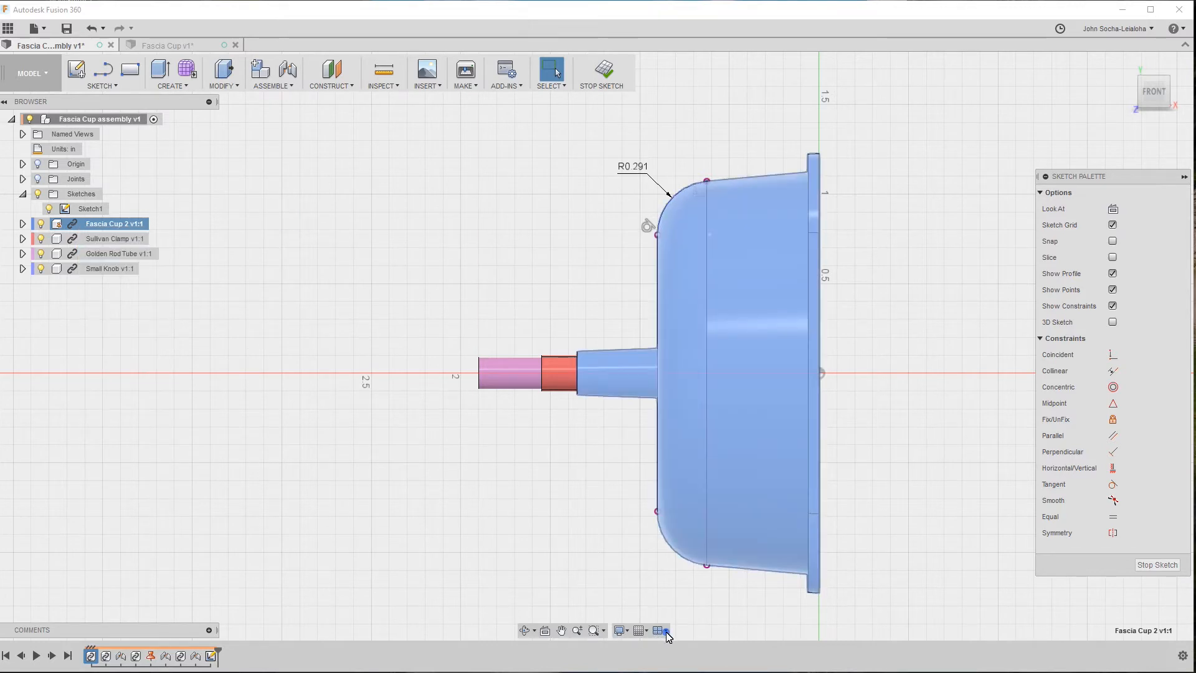
pyautogui.click(620, 630)
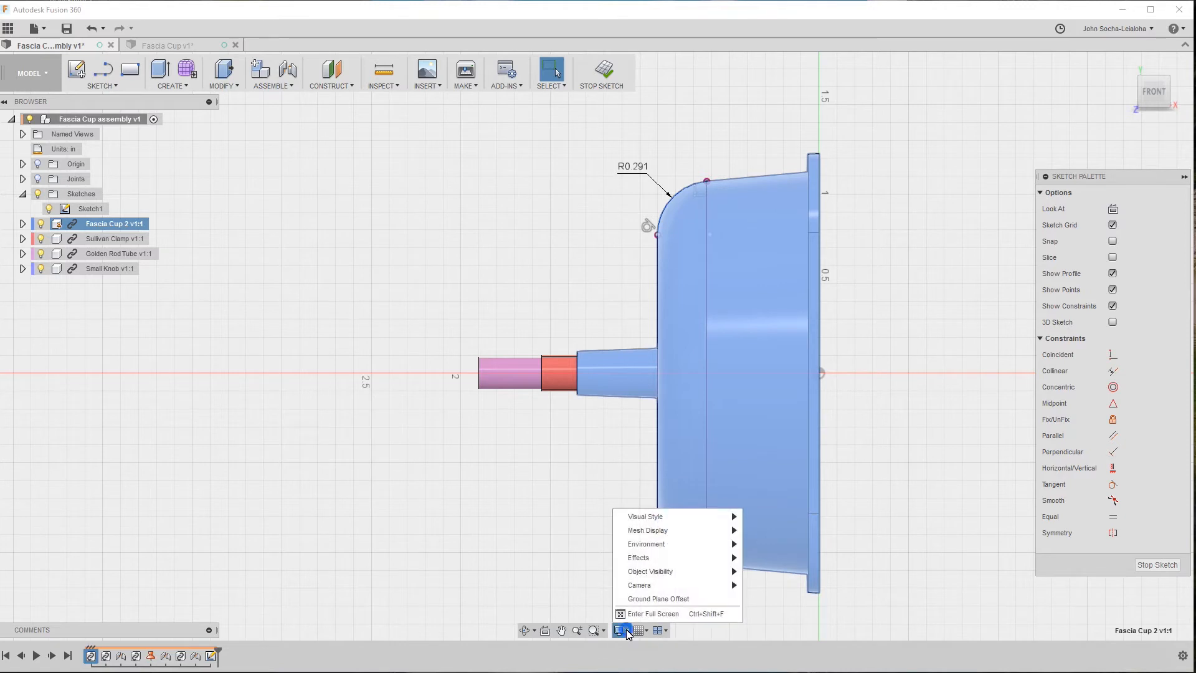
pyautogui.moveTo(683, 571)
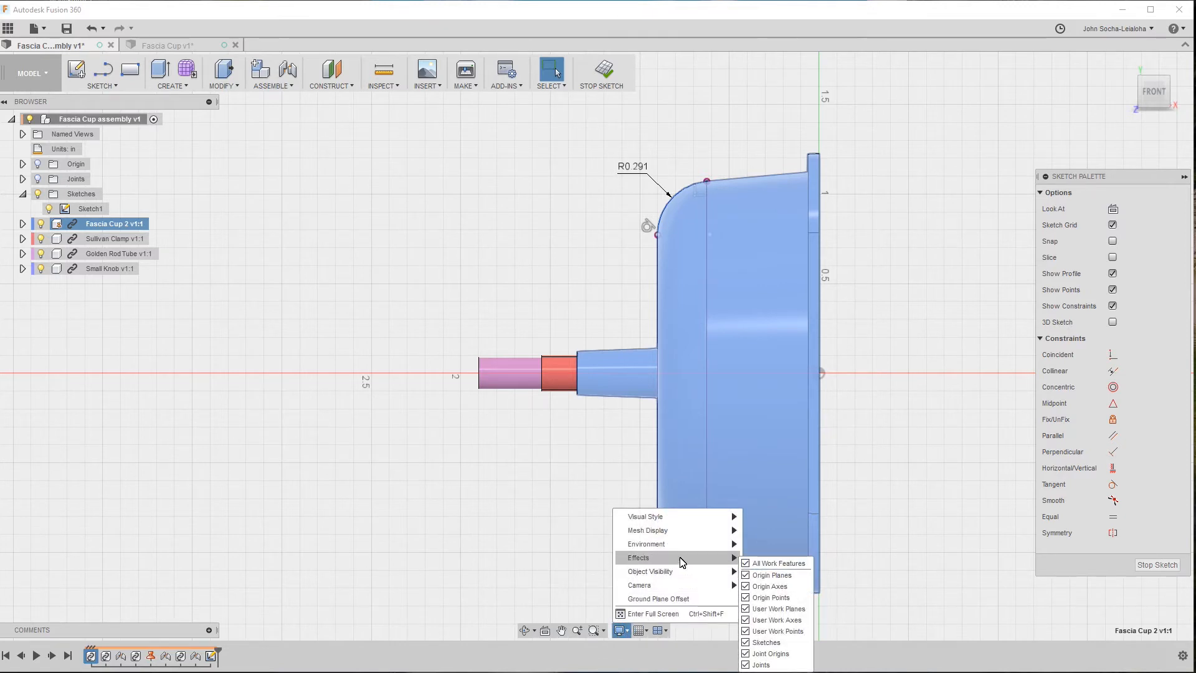
pyautogui.moveTo(681, 534)
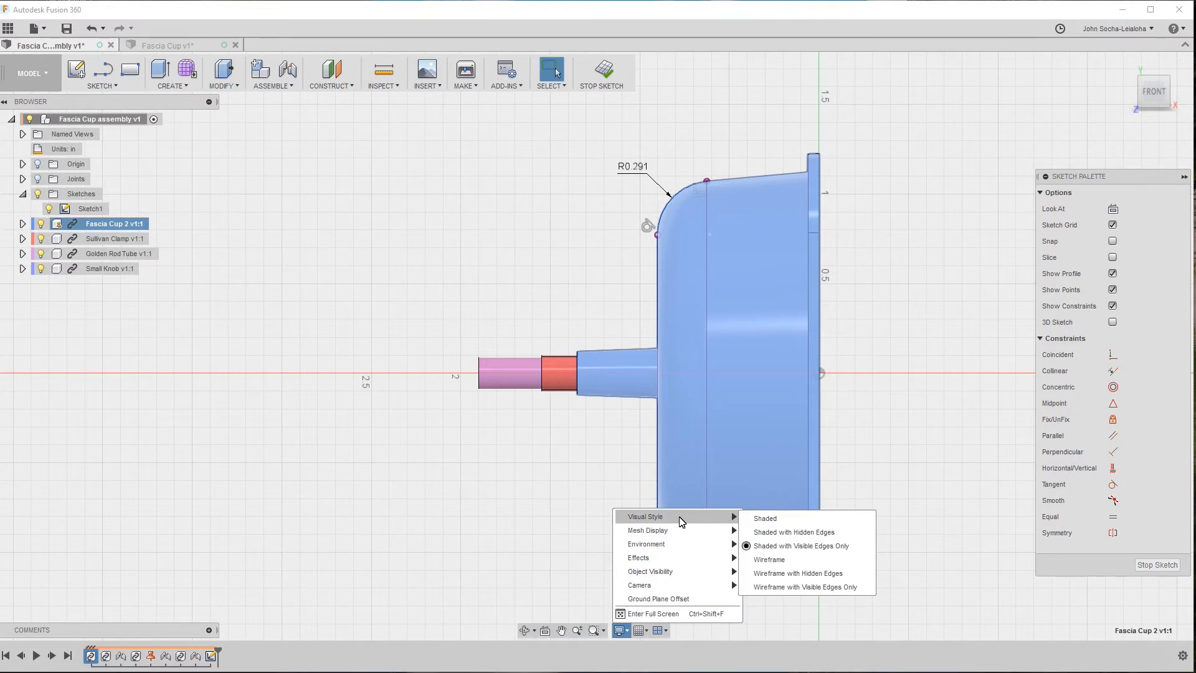
pyautogui.click(775, 559)
pyautogui.scroll(10, 877, 183)
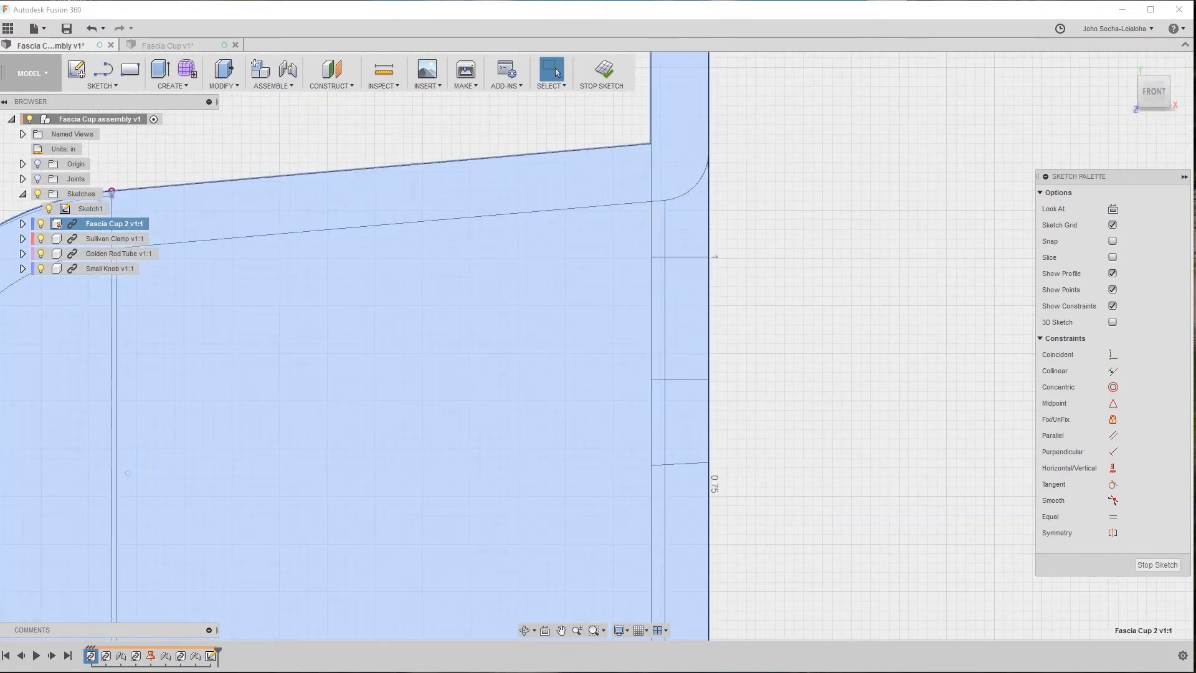
# Draw a 3-point arc over the rounded profile where the cup's inner wall meets the flange face.
pyautogui.click(100, 85)
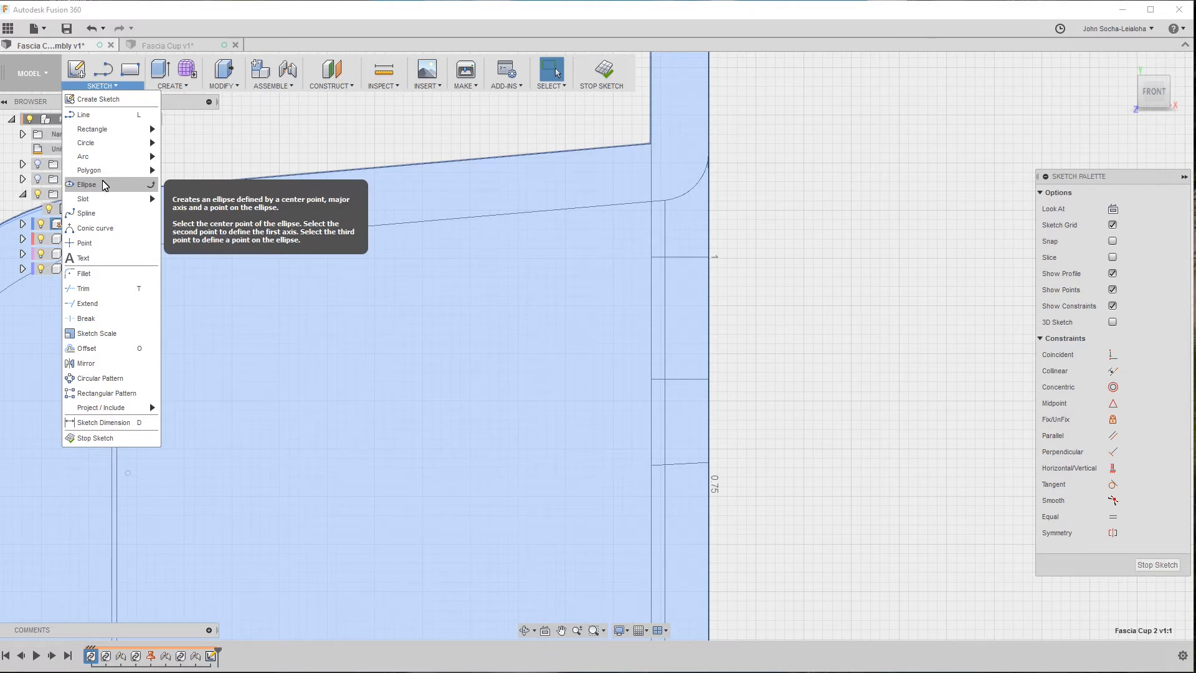
pyautogui.moveTo(109, 161)
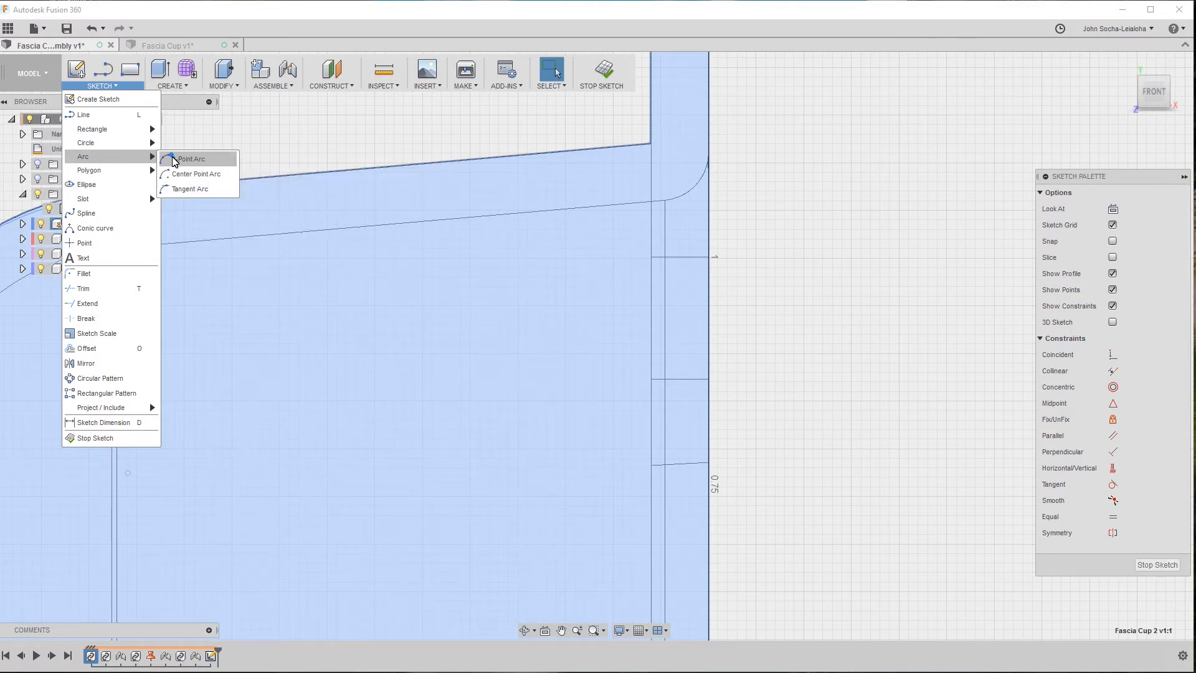
pyautogui.click(175, 159)
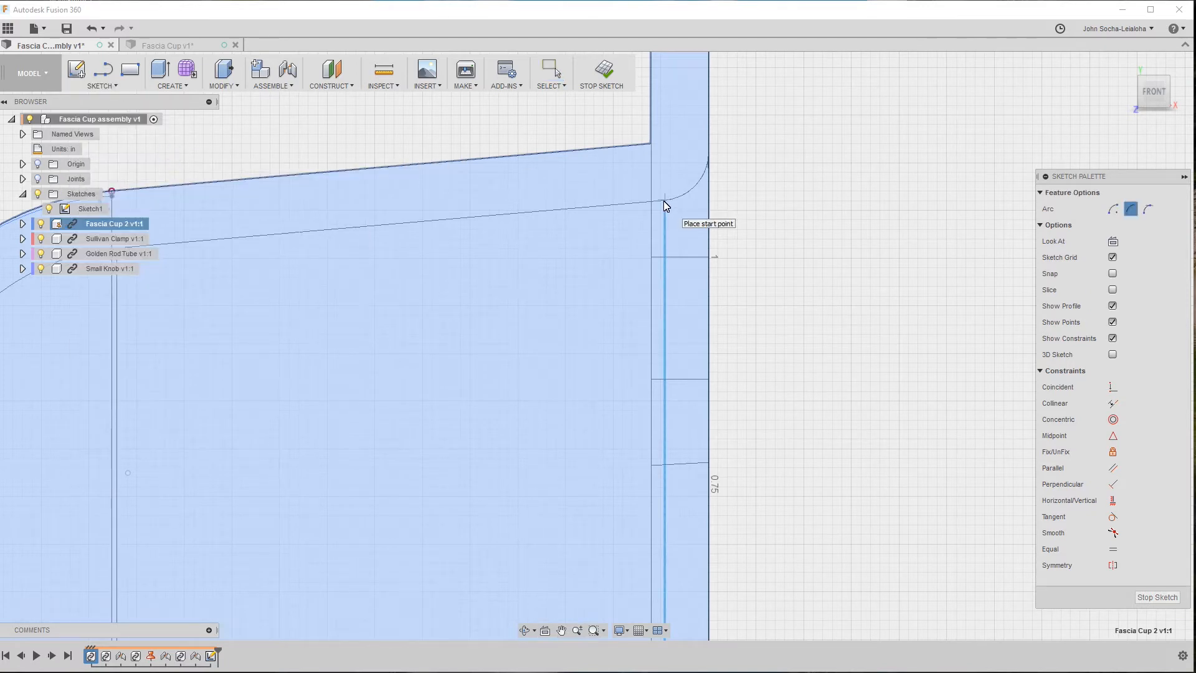
pyautogui.click(664, 201)
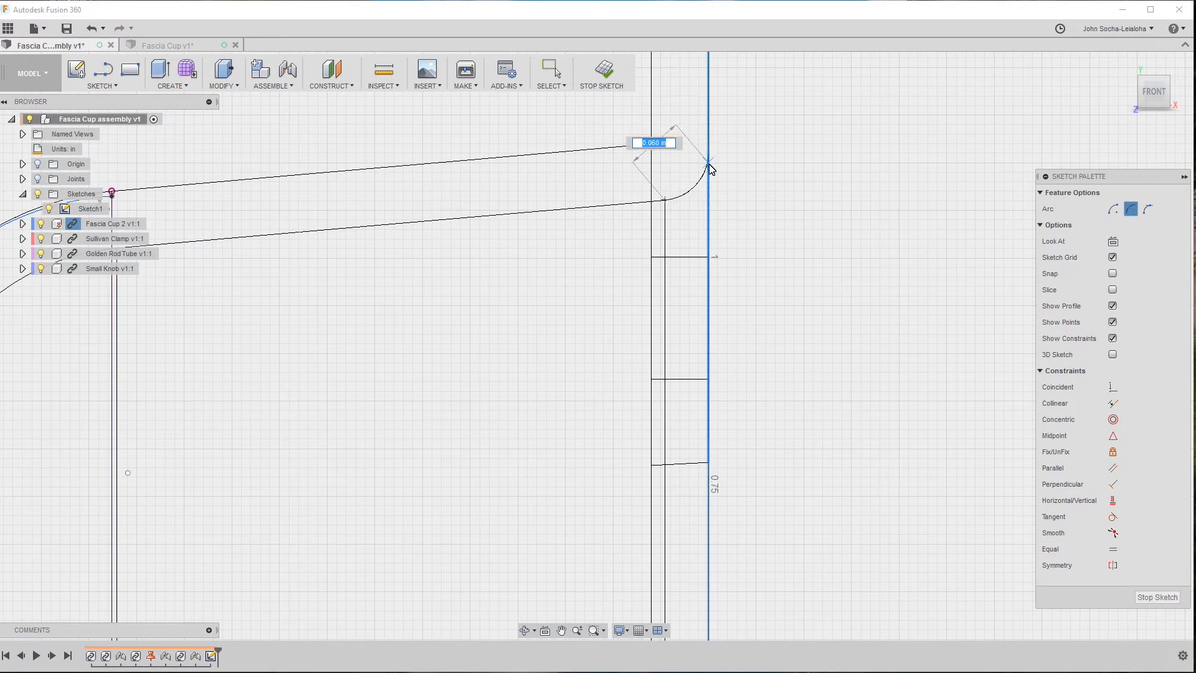
pyautogui.click(710, 158)
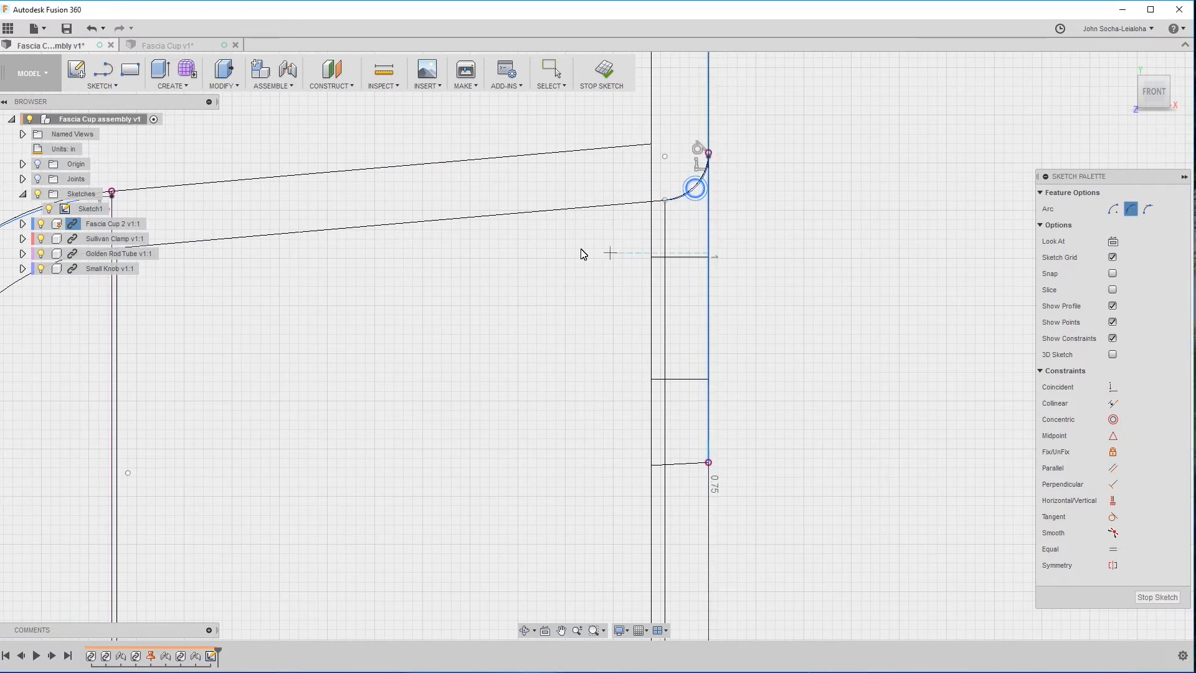
pyautogui.press('Escape')
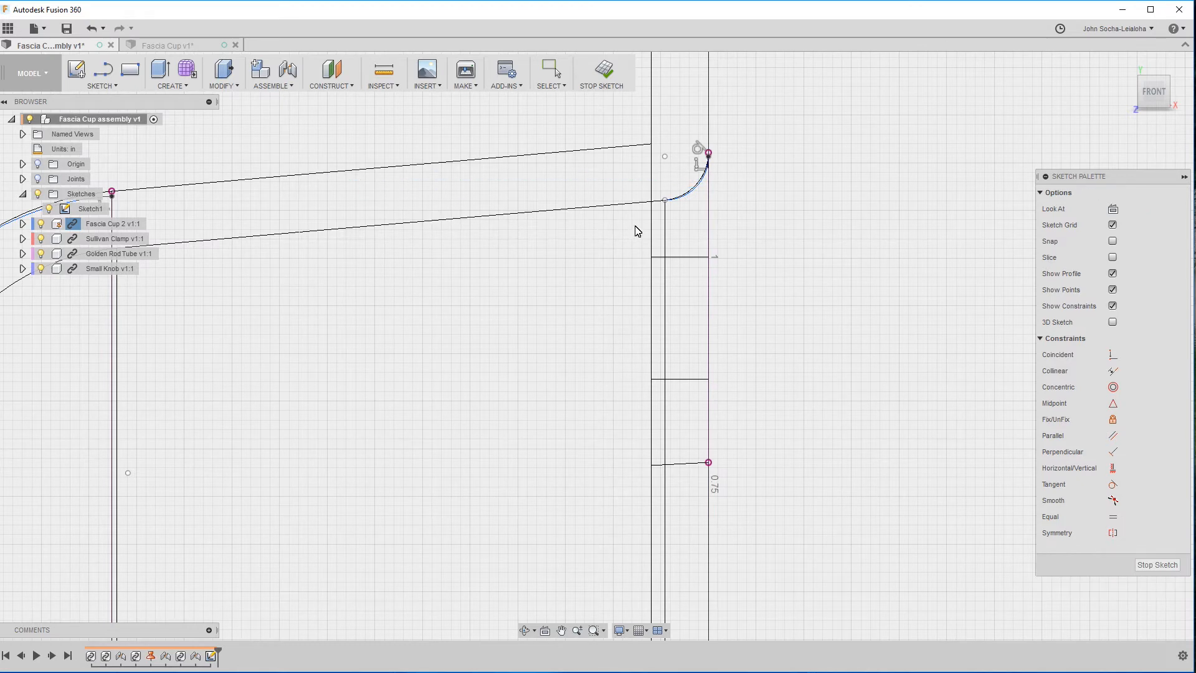
# Dimension the radius of the arc traced over the inner rim, keeping the drawn size.
pyautogui.press('d')
pyautogui.click(701, 193)
pyautogui.click(751, 214)
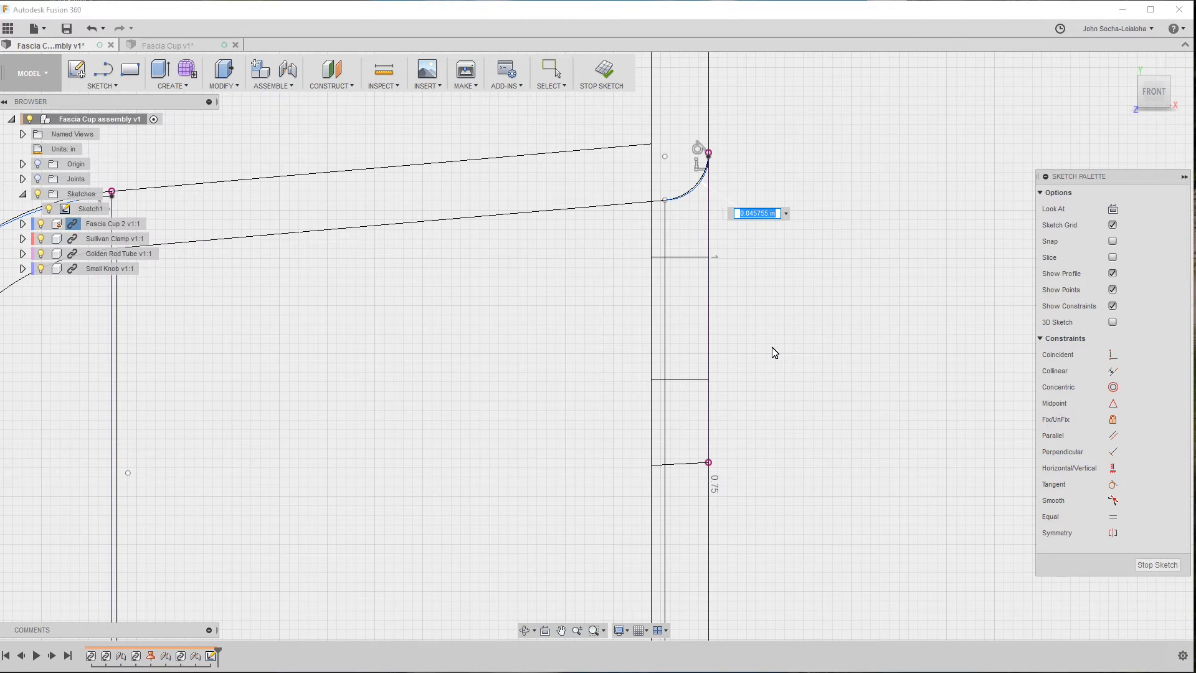
pyautogui.press('Return')
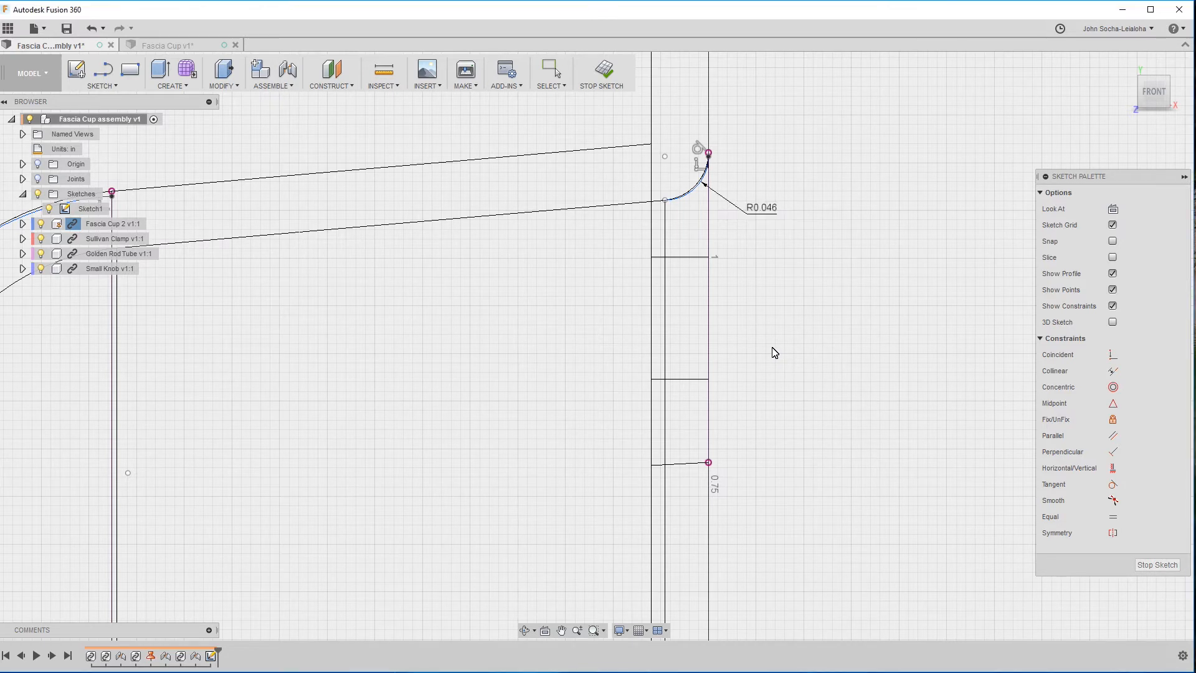
# In the Fascia Cup design, fillet the circular inner rim edge of the cup with a 0.045 in radius.
pyautogui.click(145, 44)
pyautogui.click(223, 86)
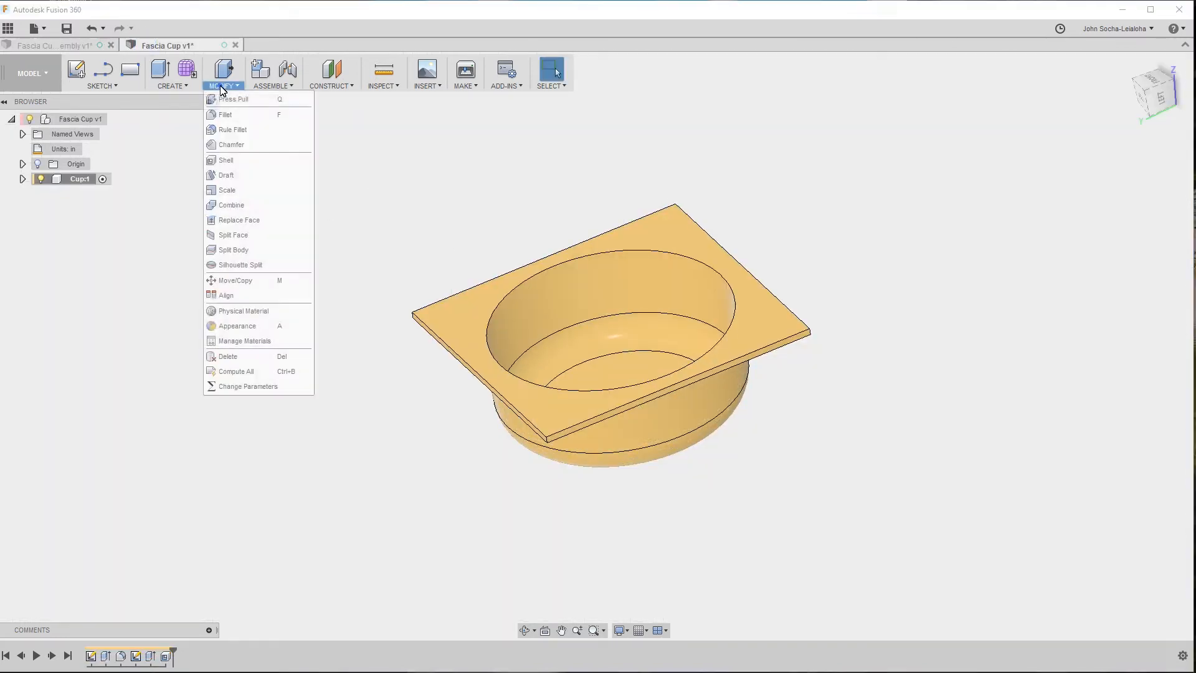
pyautogui.click(244, 117)
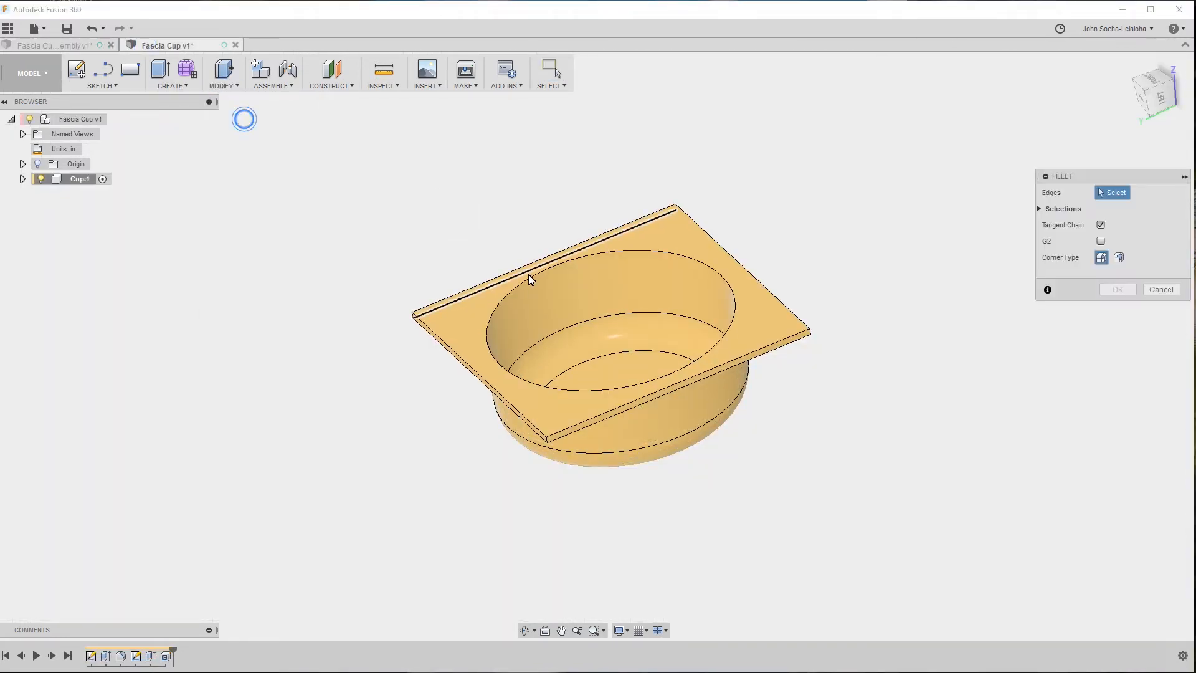
pyautogui.click(531, 278)
pyautogui.write('.045')
pyautogui.press('Return')
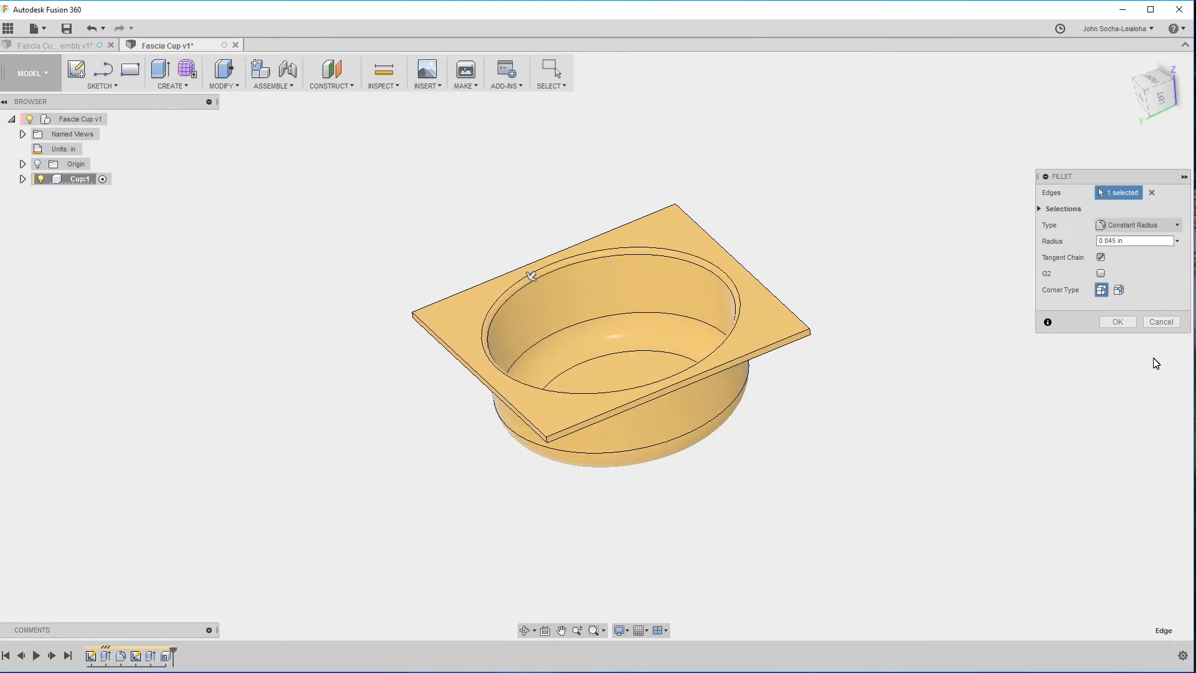
pyautogui.click(1125, 320)
# Edit the extrusion that forms the square flange, giving its outer edges a 5 deg taper angle.
pyautogui.keyDown('shift'); pyautogui.moveTo(891, 403); pyautogui.dragTo(224, 636, button='middle'); pyautogui.keyUp('shift')
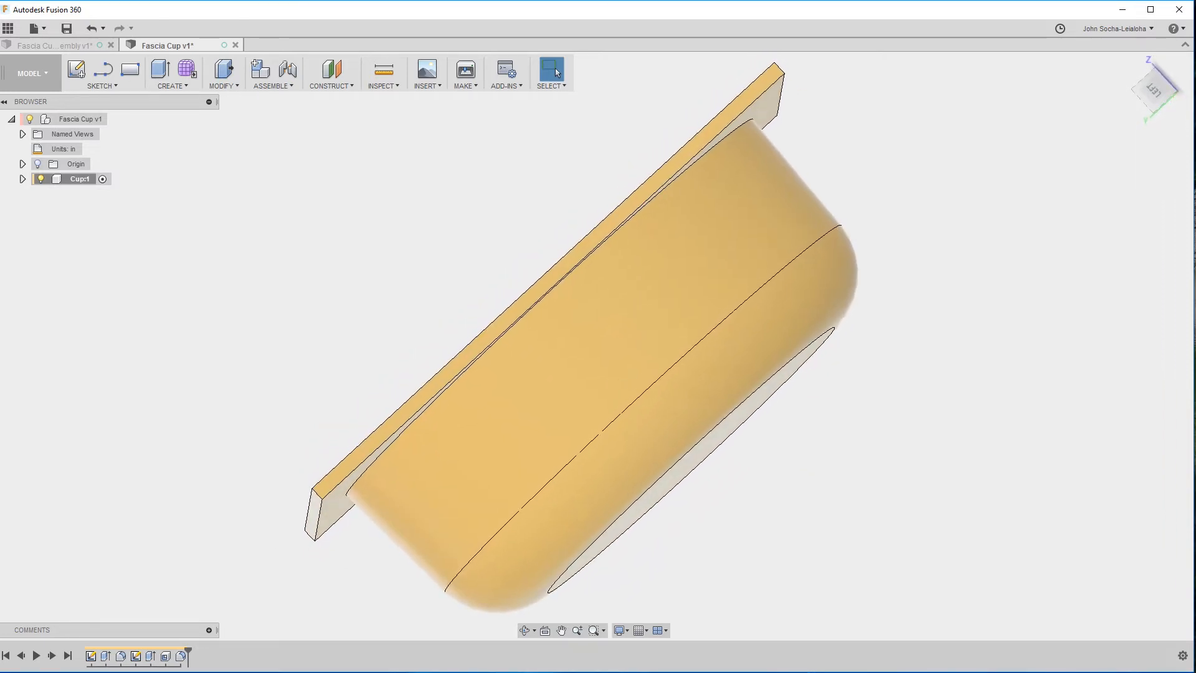
pyautogui.click(150, 657)
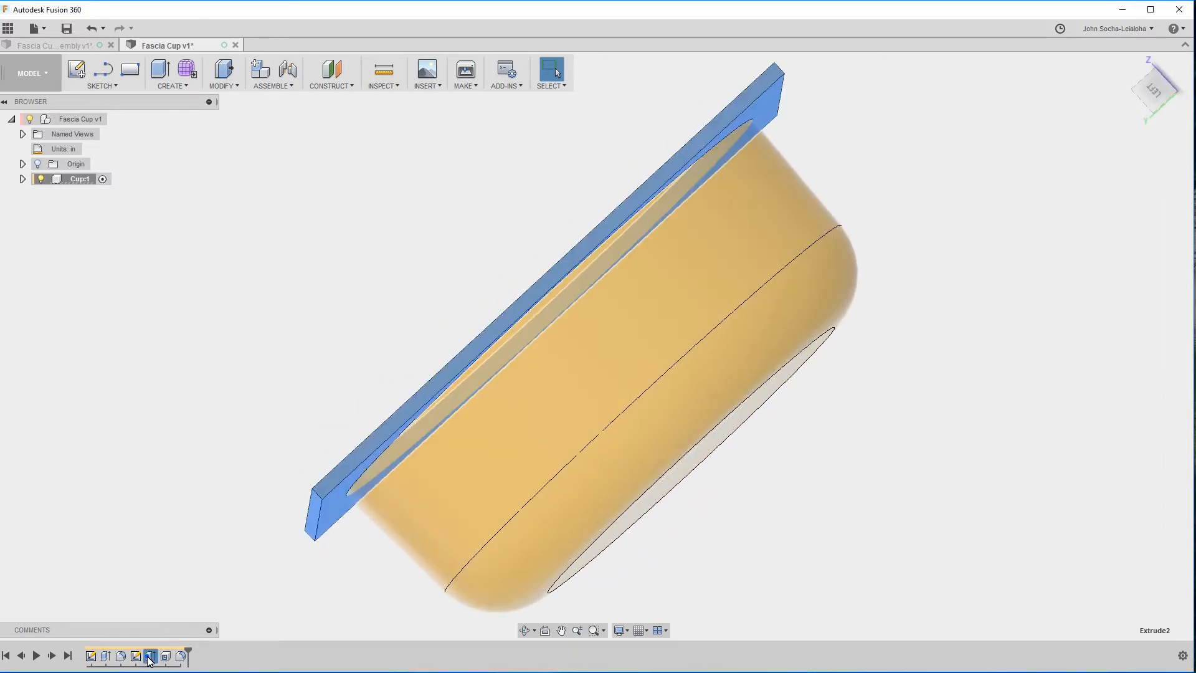
pyautogui.rightClick(150, 658)
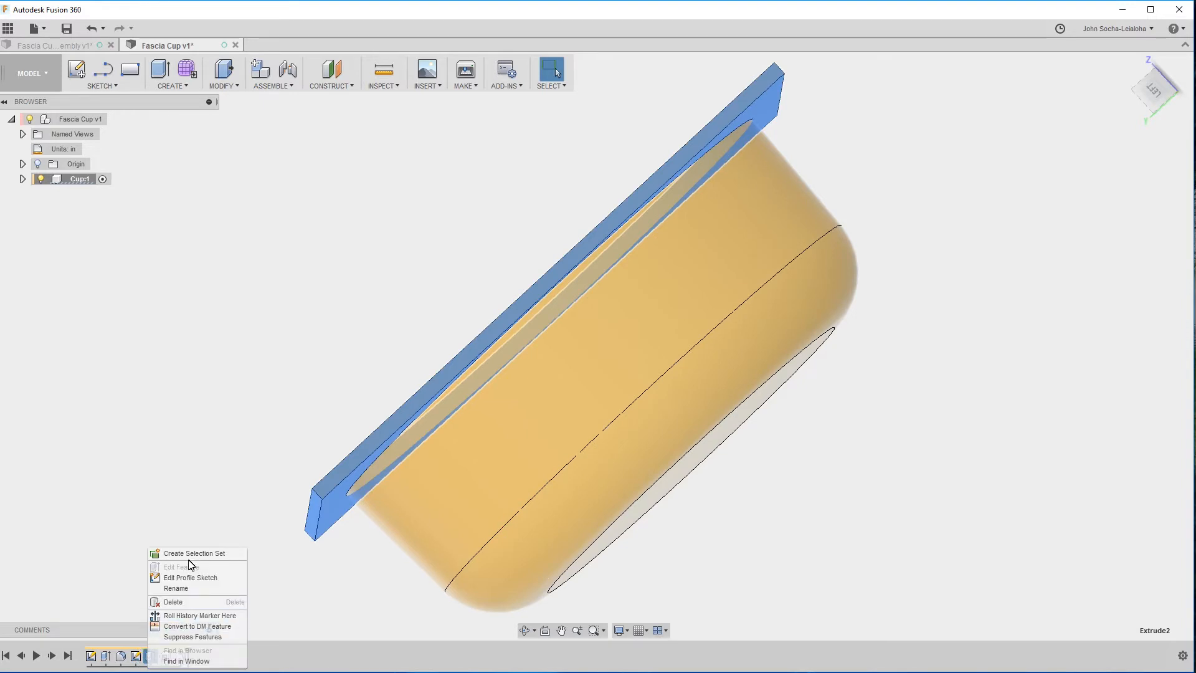
pyautogui.click(120, 556)
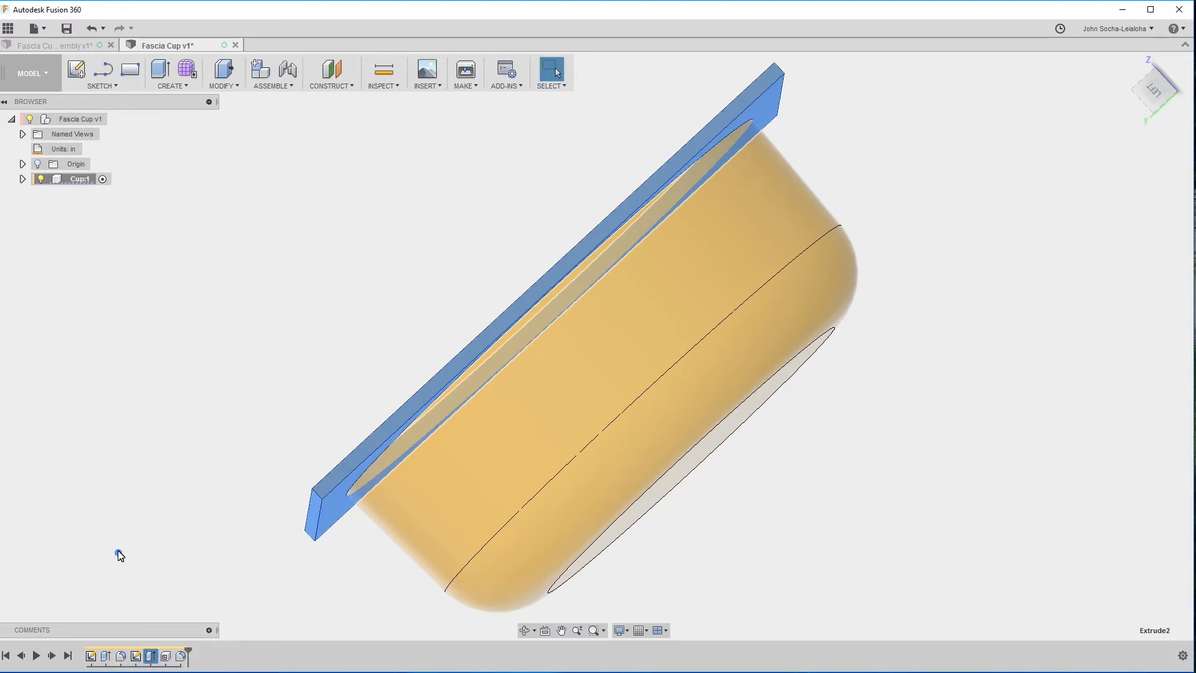
pyautogui.rightClick(152, 657)
pyautogui.click(188, 568)
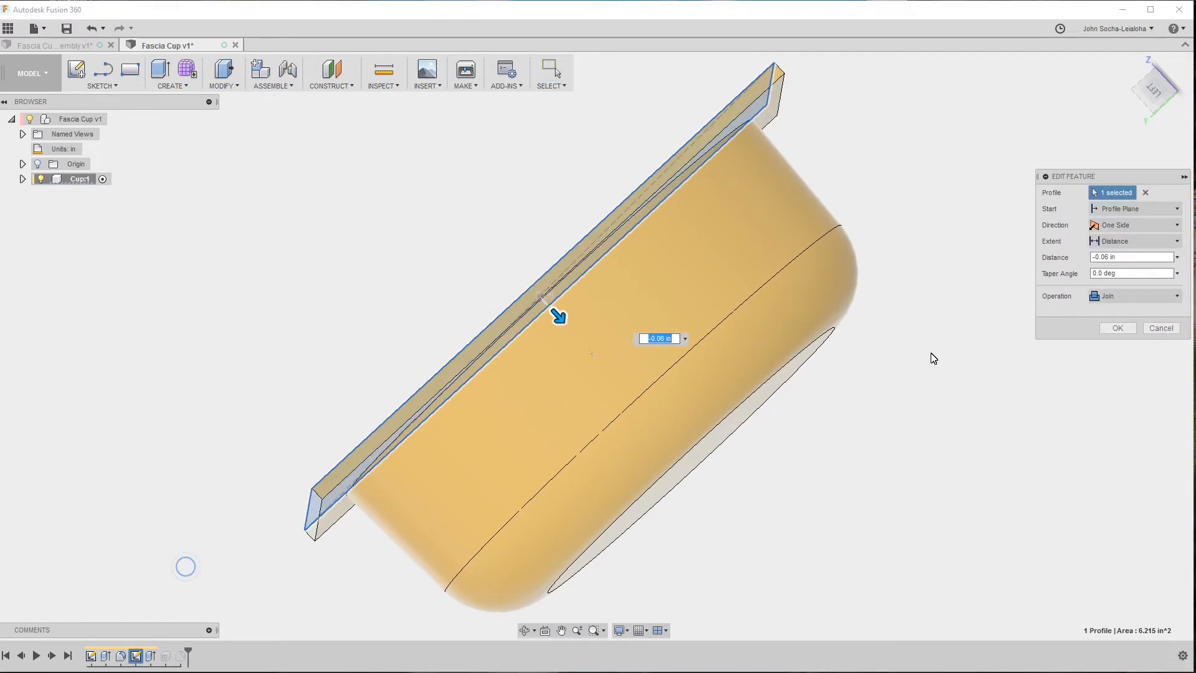
pyautogui.click(1112, 273)
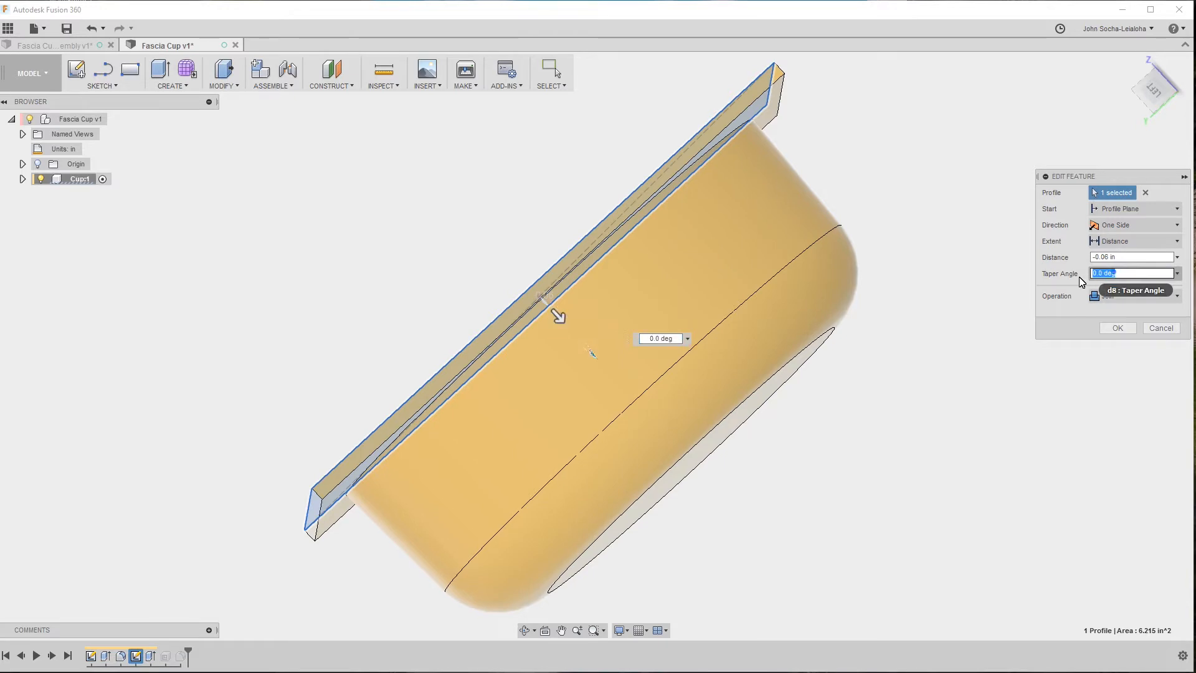
pyautogui.write('5')
pyautogui.press('Tab')
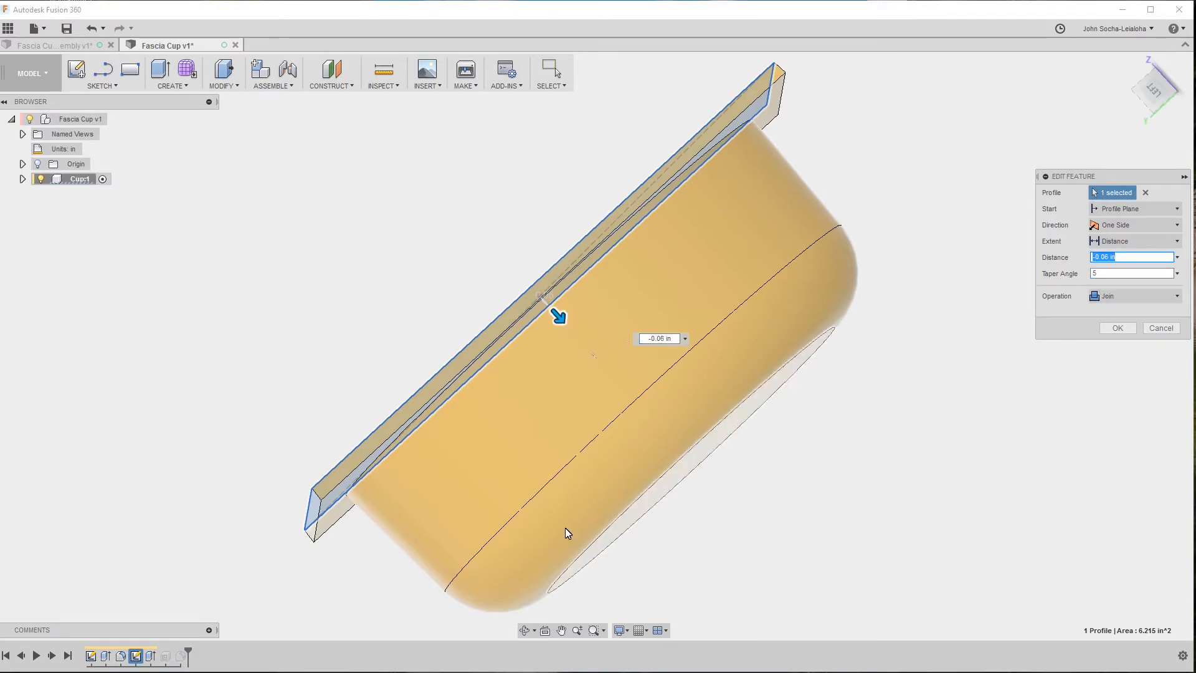
pyautogui.keyDown('shift'); pyautogui.moveTo(565, 528); pyautogui.dragTo(290, 374, button='middle'); pyautogui.keyUp('shift')
pyautogui.scroll(2, 294, 365)
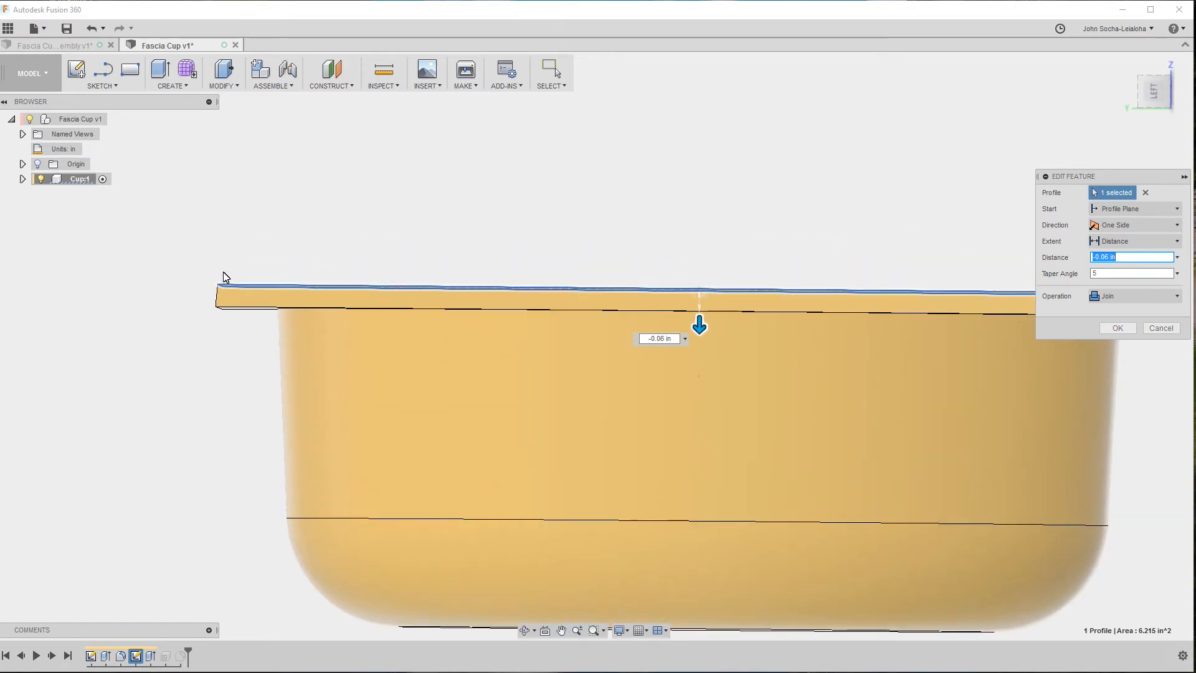
pyautogui.keyDown('shift'); pyautogui.moveTo(195, 371); pyautogui.dragTo(286, 309, button='middle'); pyautogui.keyUp('shift')
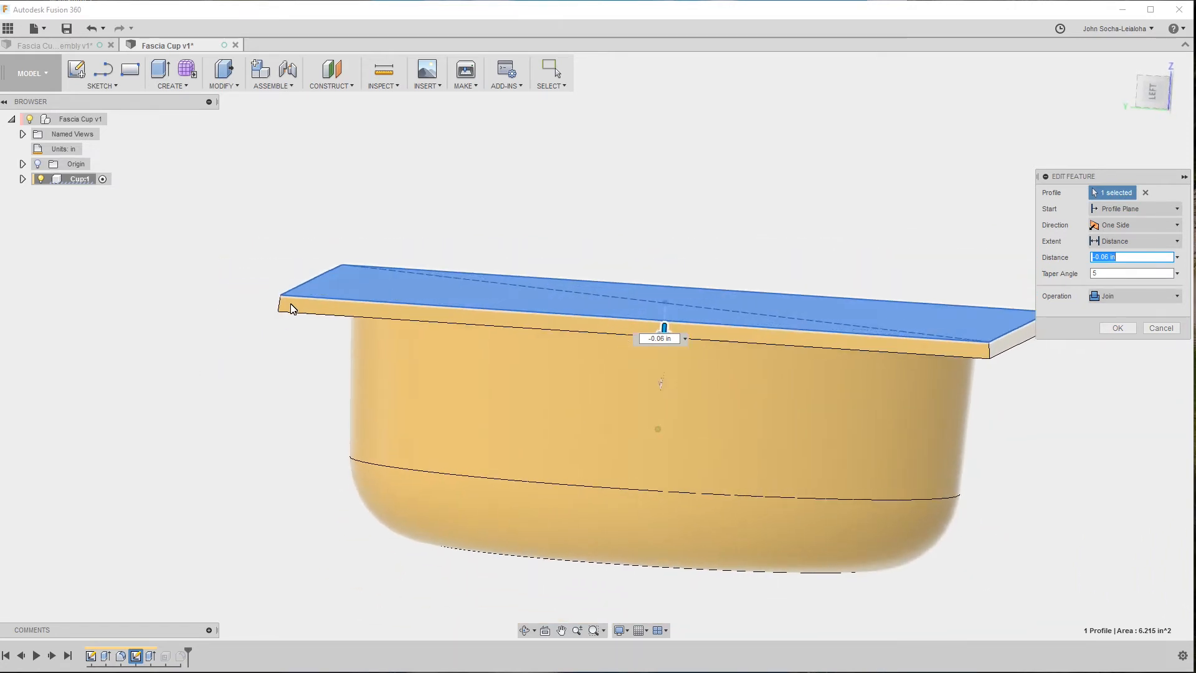
pyautogui.keyDown('shift'); pyautogui.moveTo(279, 320); pyautogui.dragTo(252, 421, button='middle'); pyautogui.keyUp('shift')
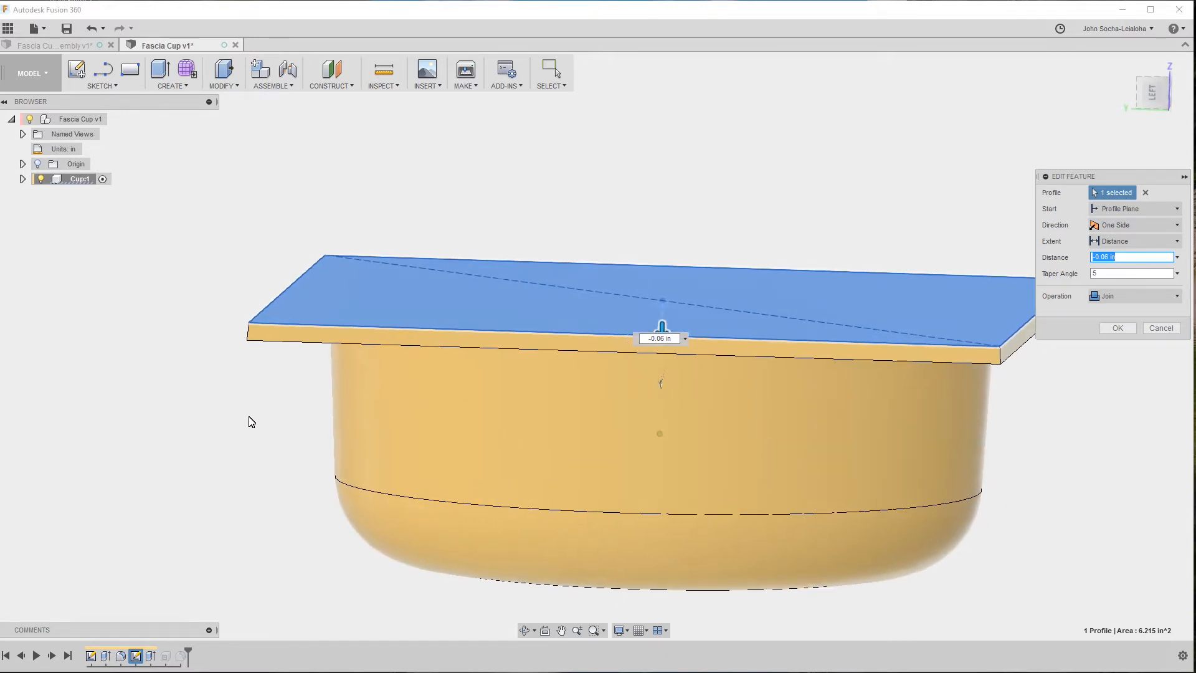
pyautogui.keyDown('shift'); pyautogui.moveTo(278, 341); pyautogui.dragTo(236, 334, button='middle'); pyautogui.keyUp('shift')
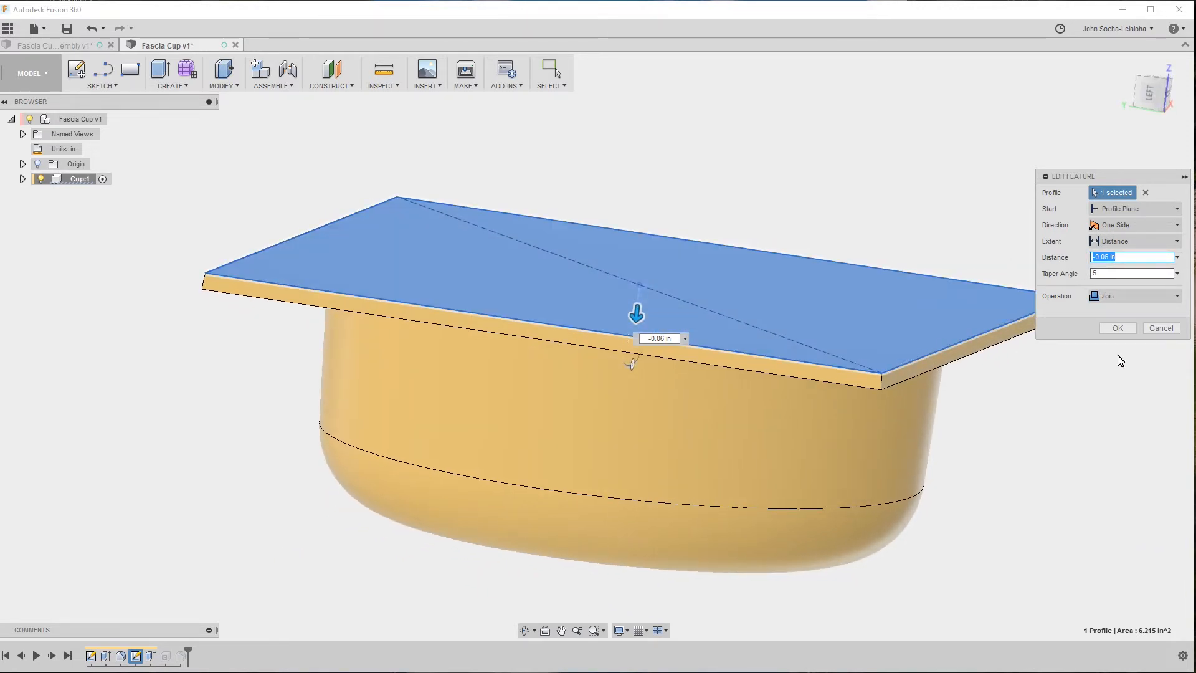
pyautogui.click(1118, 329)
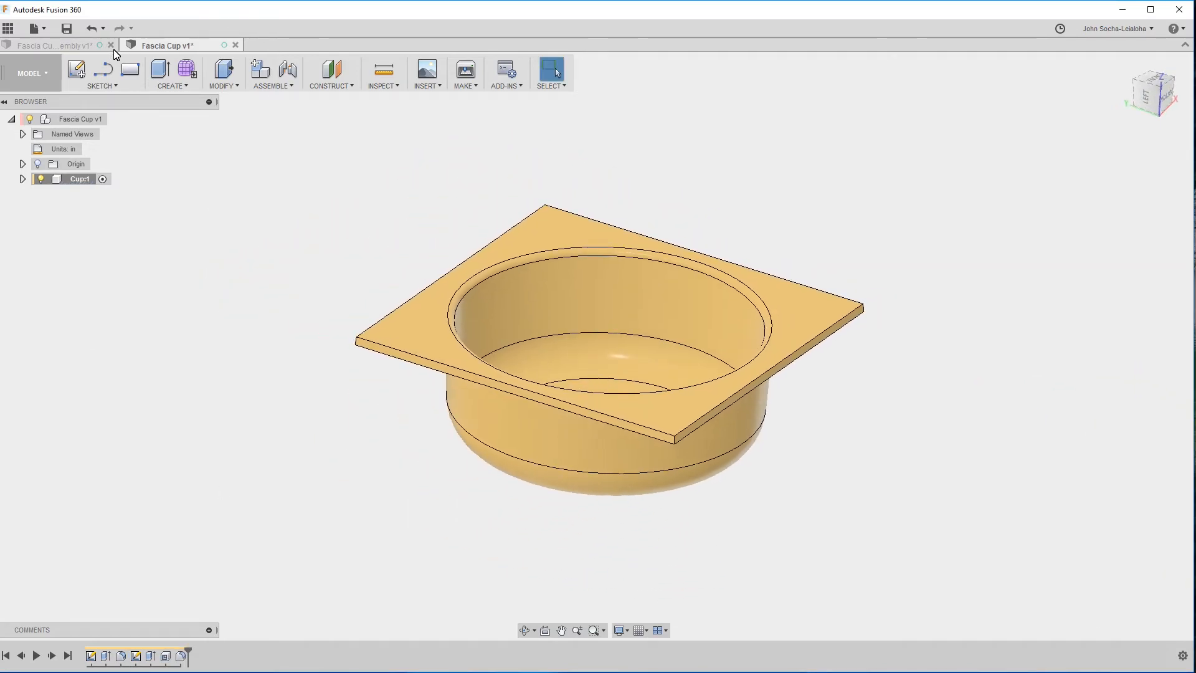
# Switch to the Fascia Cup assembly design and finish its open measuring sketch.
pyautogui.click(65, 47)
pyautogui.scroll(-5, 757, 315)
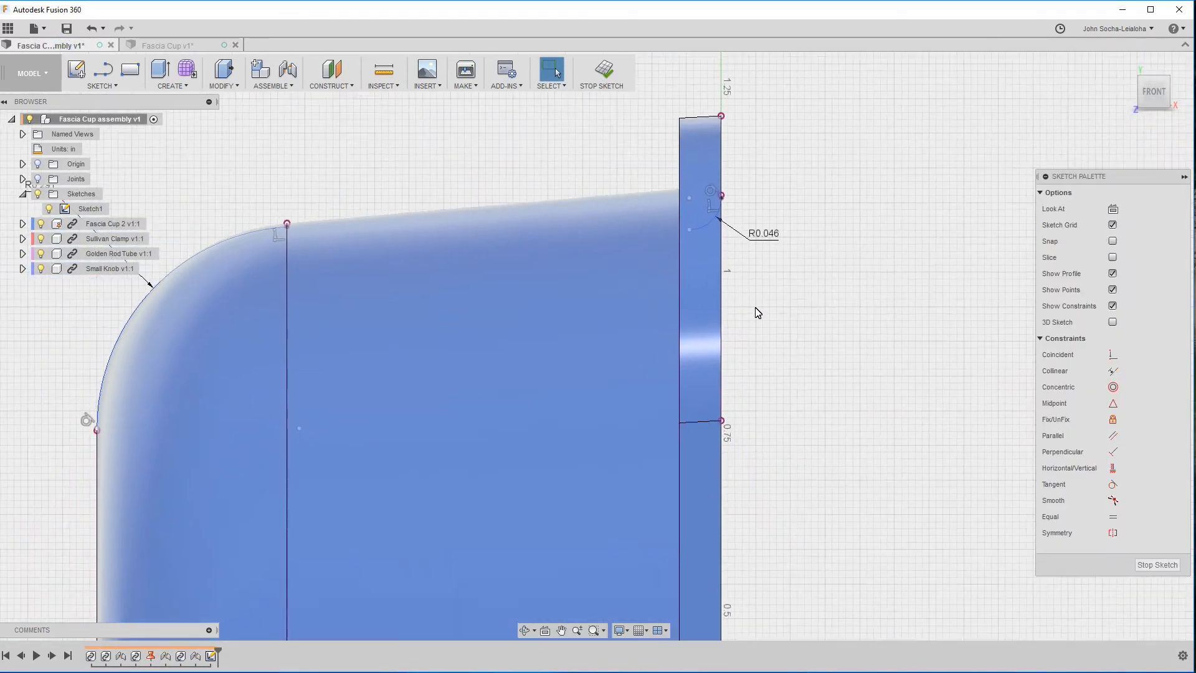
pyautogui.keyDown('shift'); pyautogui.moveTo(22, 312); pyautogui.dragTo(233, 483, button='middle'); pyautogui.keyUp('shift')
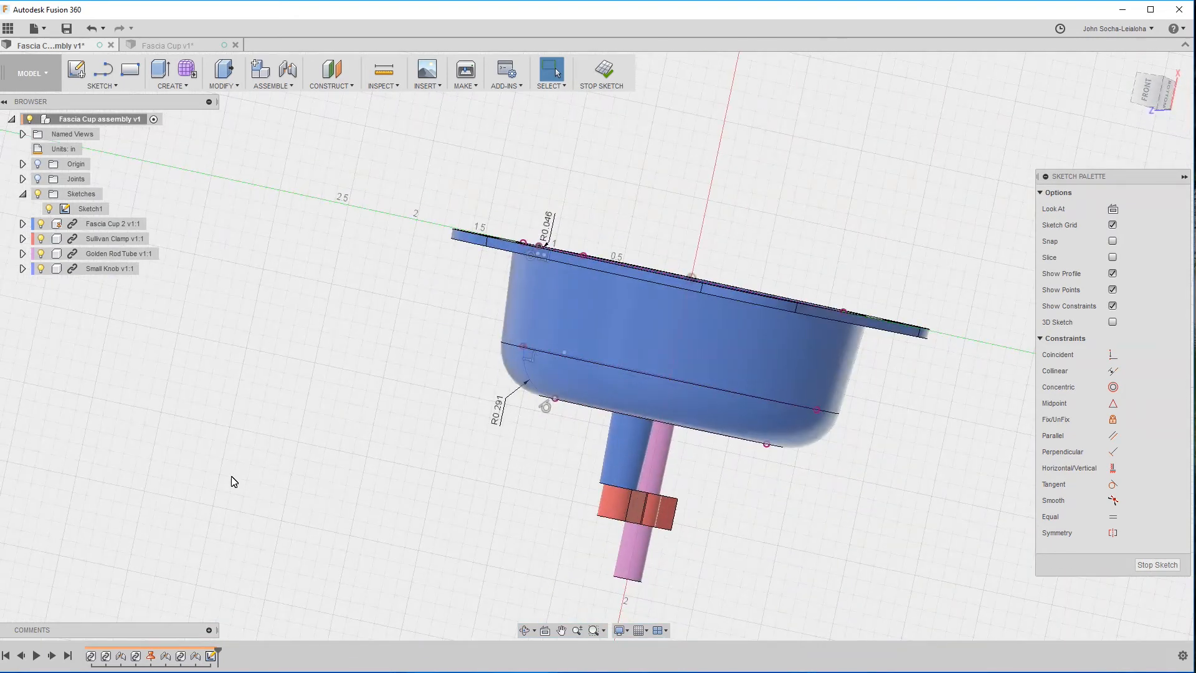
pyautogui.click(1158, 564)
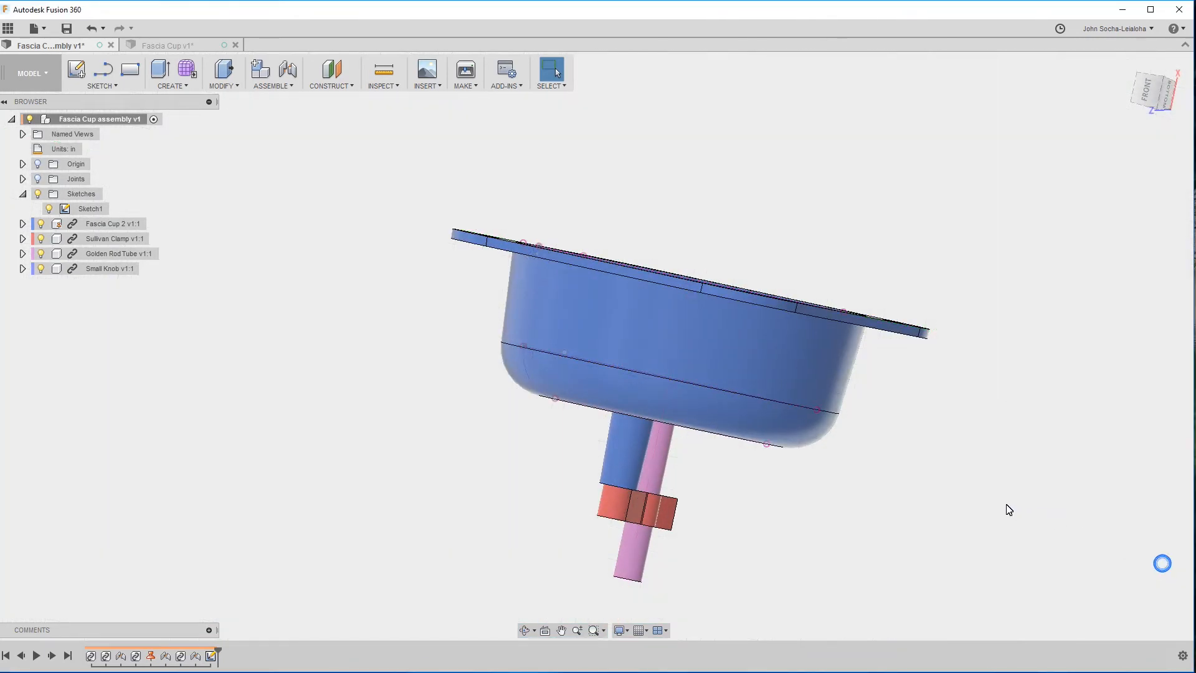
# Check the radius of the flange's rounded corner by selecting its curved side face.
pyautogui.keyDown('shift'); pyautogui.moveTo(977, 496); pyautogui.dragTo(723, 425, button='middle'); pyautogui.keyUp('shift')
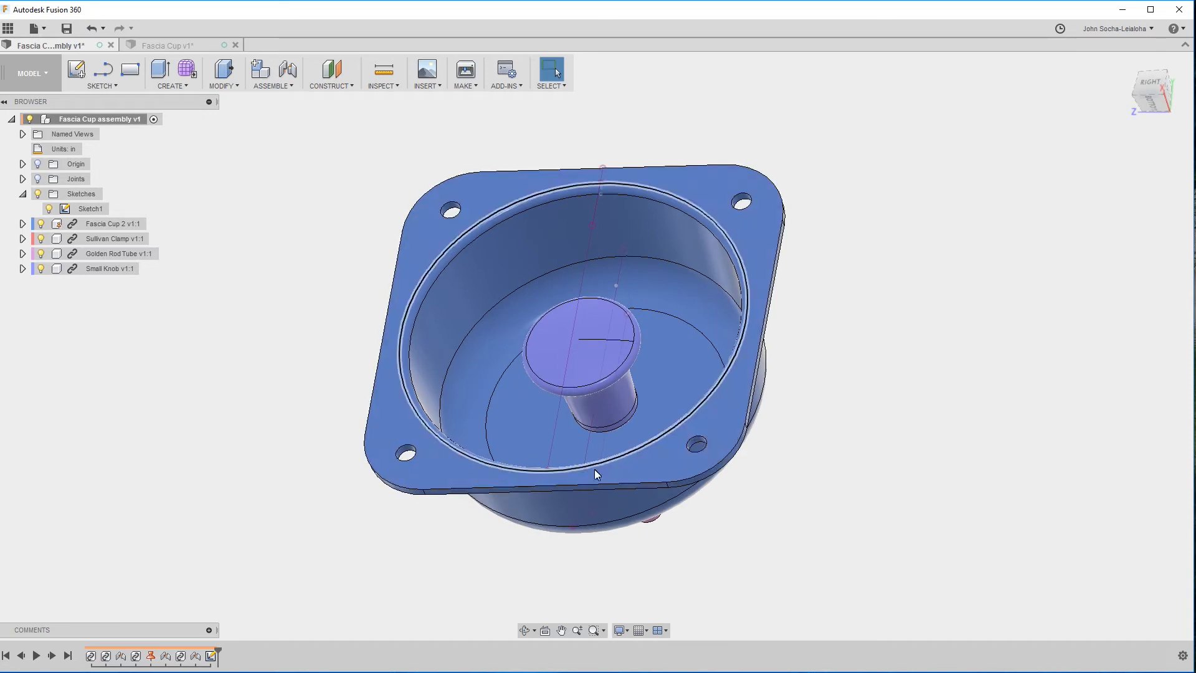
pyautogui.keyDown('shift'); pyautogui.moveTo(633, 459); pyautogui.dragTo(619, 484, button='middle'); pyautogui.keyUp('shift')
pyautogui.click(620, 478)
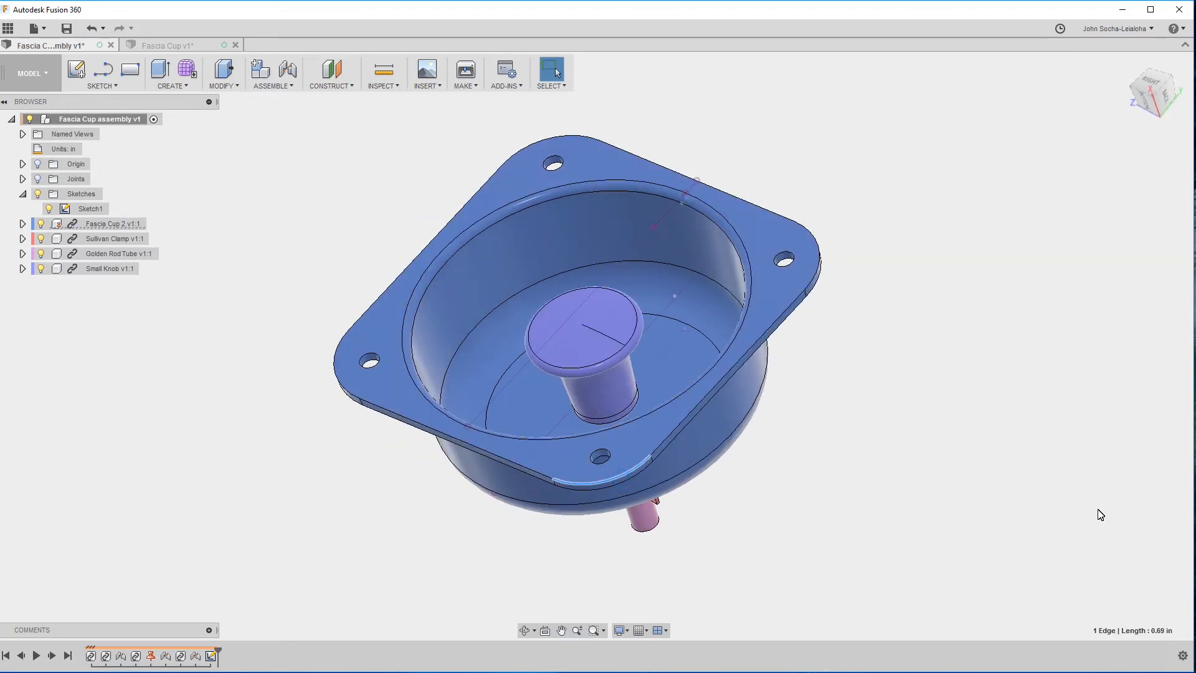
pyautogui.scroll(2, 968, 515)
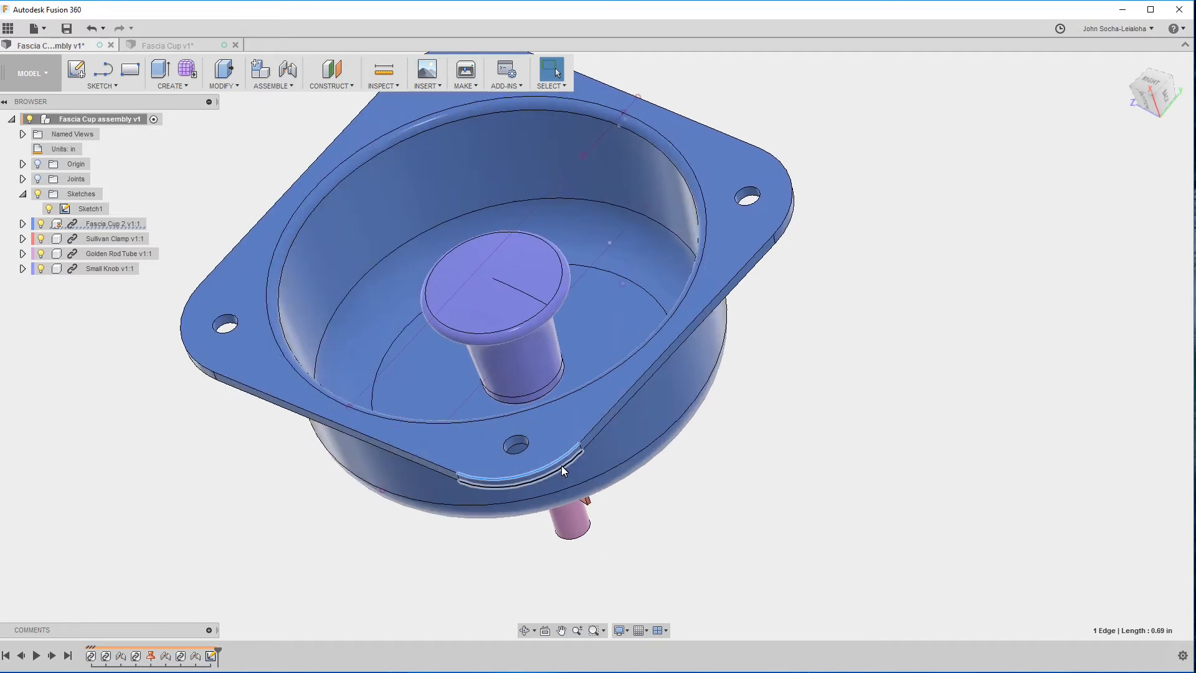
pyautogui.scroll(2, 528, 468)
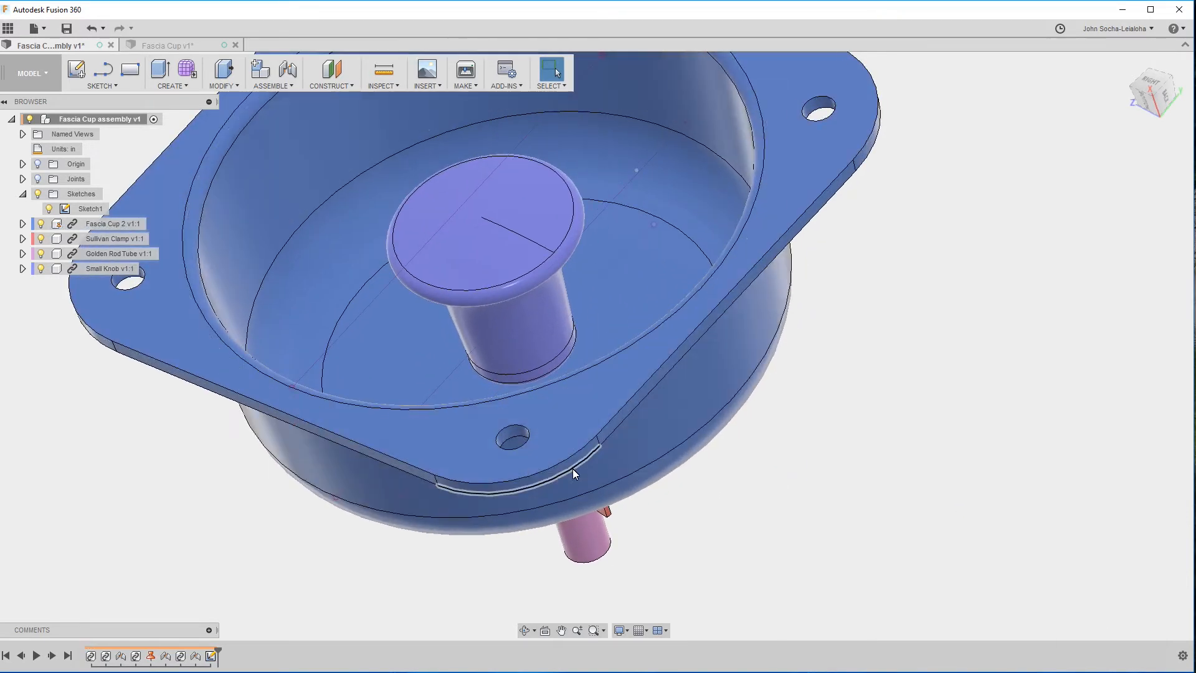
pyautogui.click(577, 460)
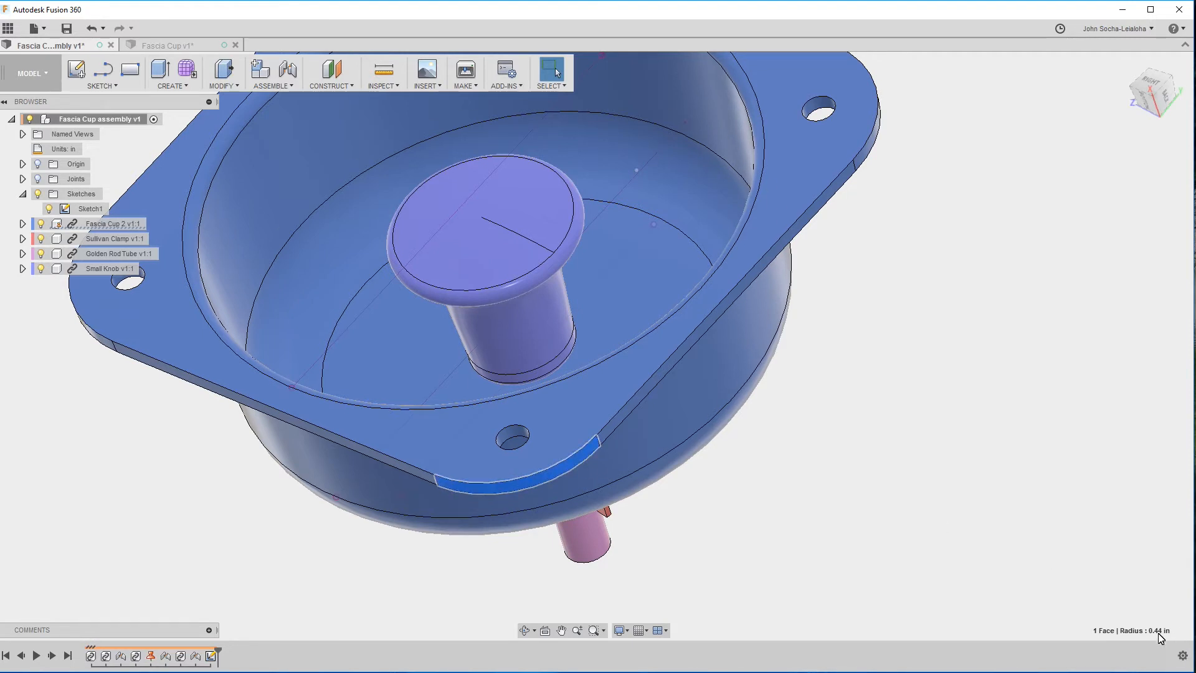
# In the Fascia Cup design, fillet the square flange's four short corner edges with a 0.44 in radius.
pyautogui.click(165, 46)
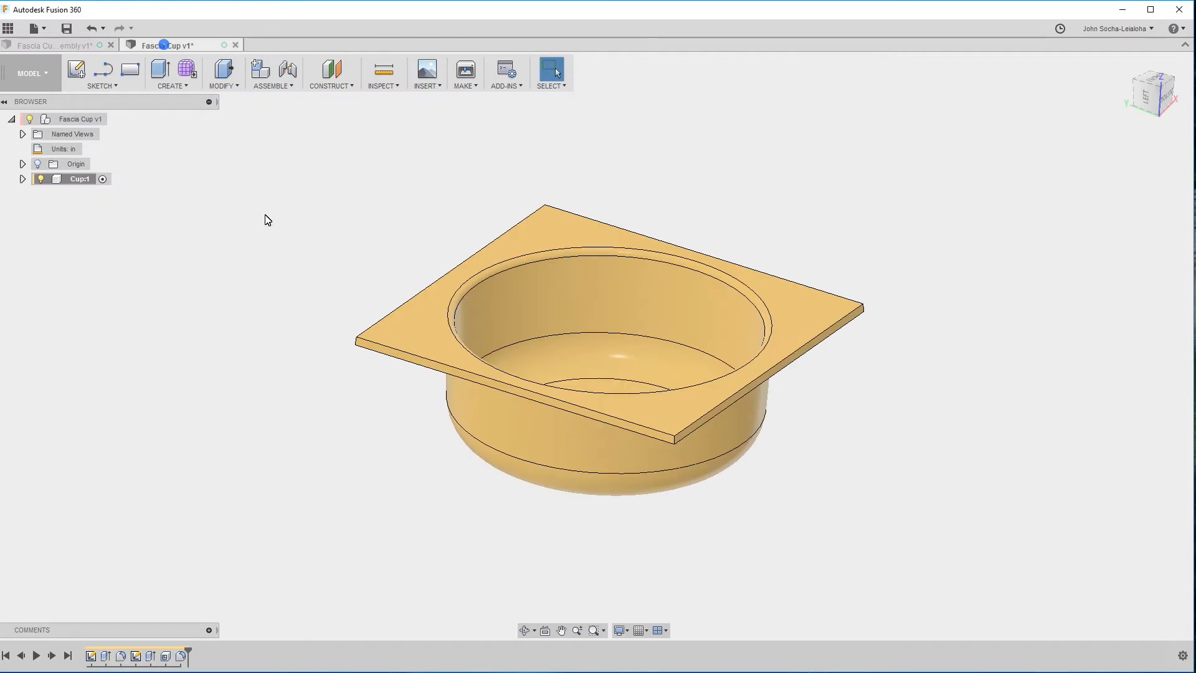
pyautogui.click(223, 84)
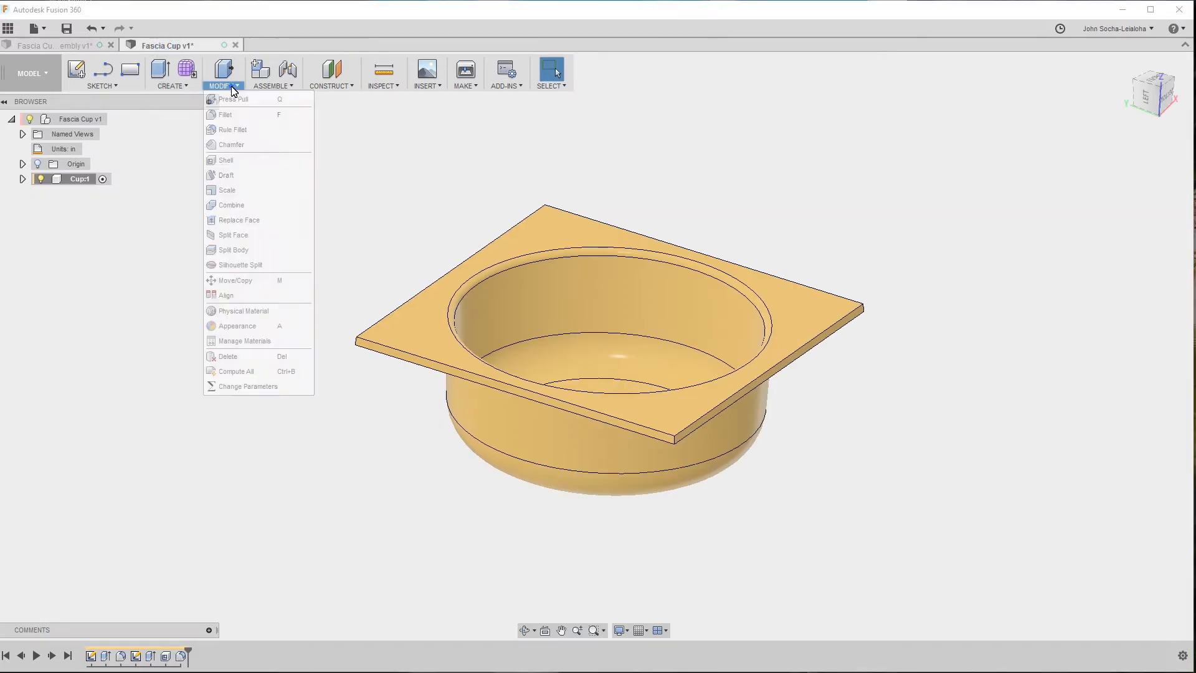
pyautogui.click(244, 118)
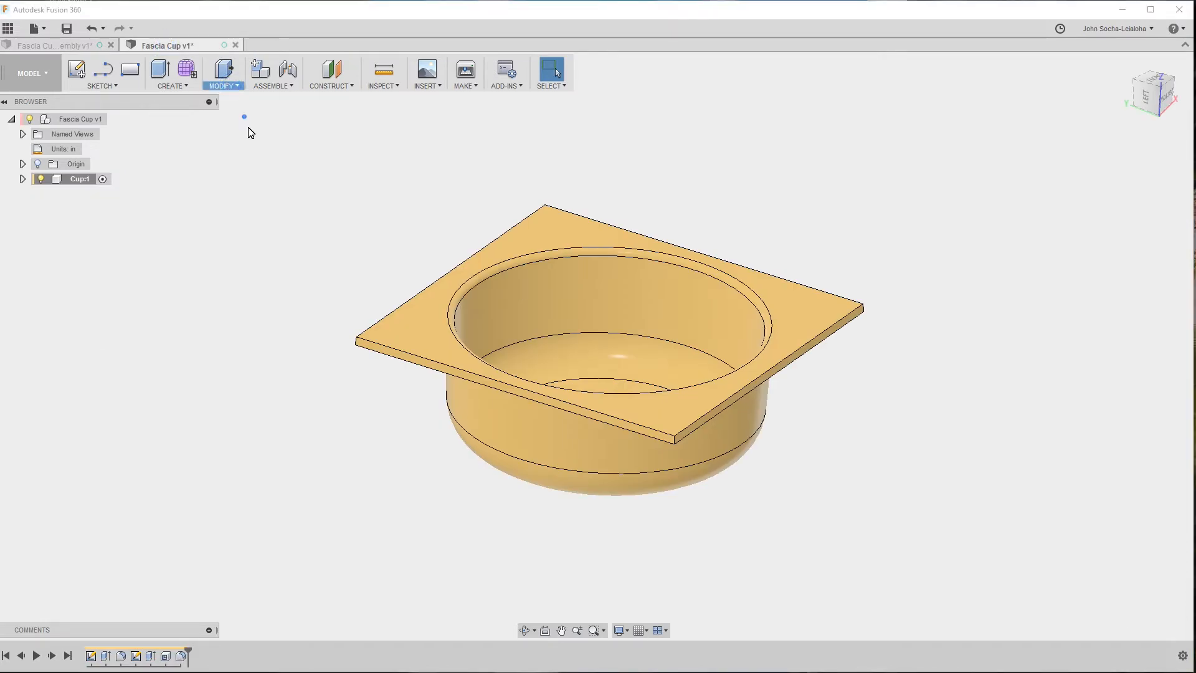
pyautogui.click(675, 441)
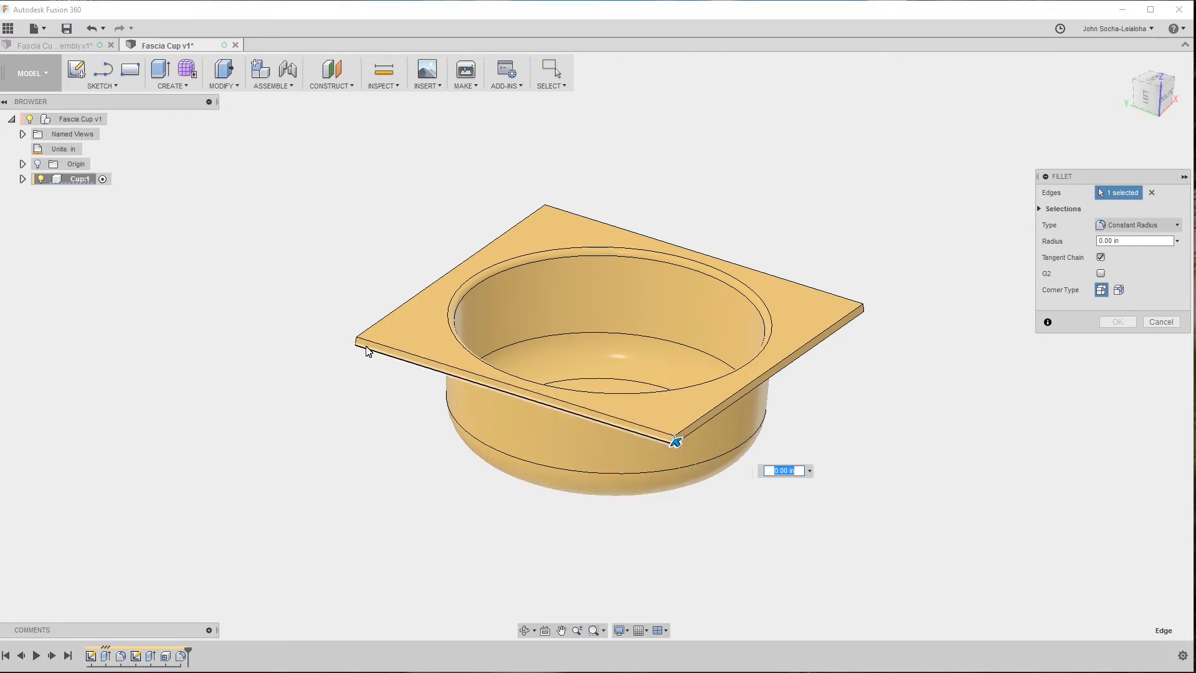
pyautogui.write('.44')
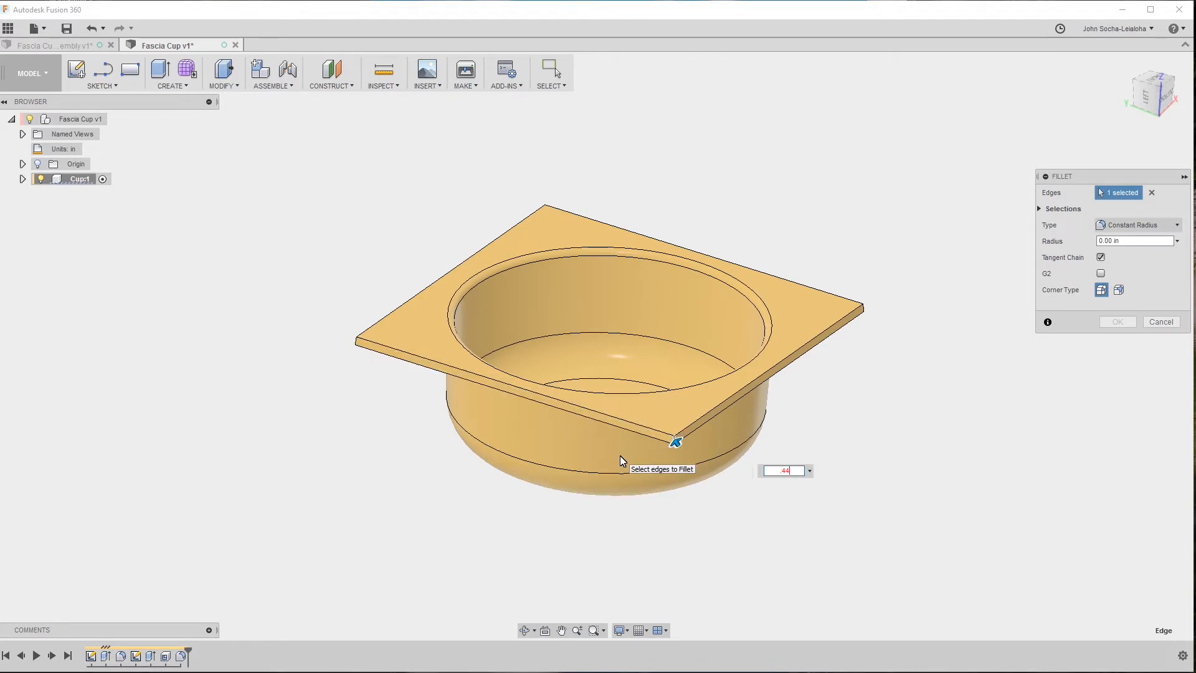
pyautogui.press('Return')
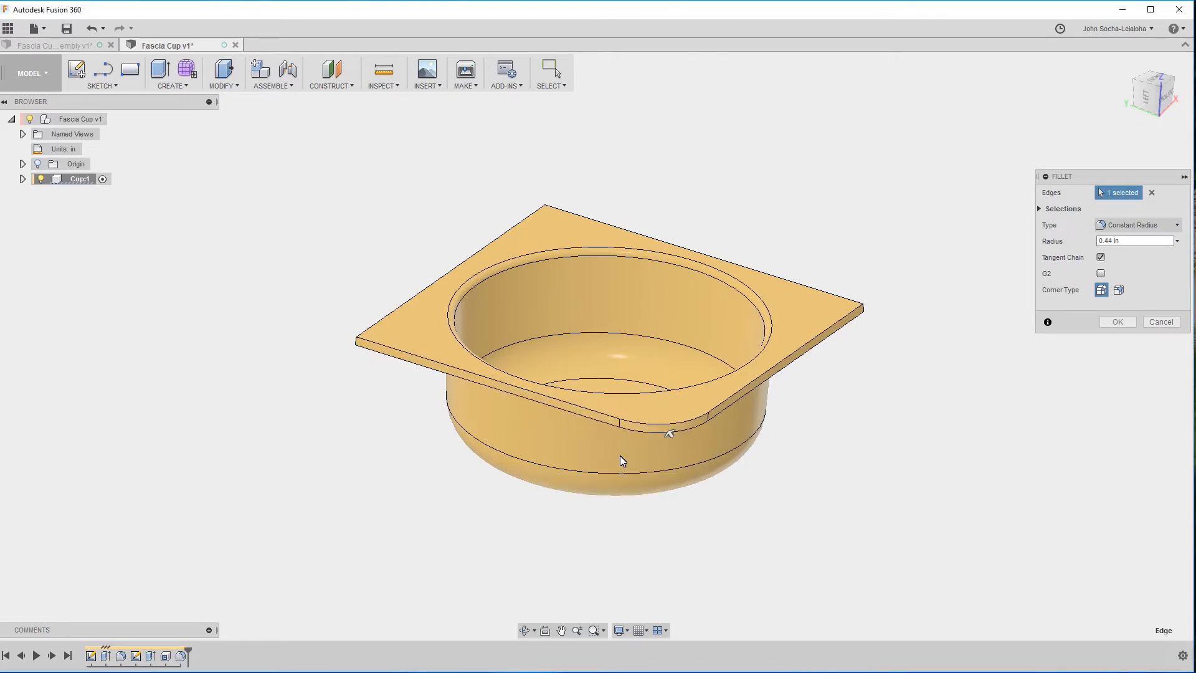
pyautogui.click(361, 344)
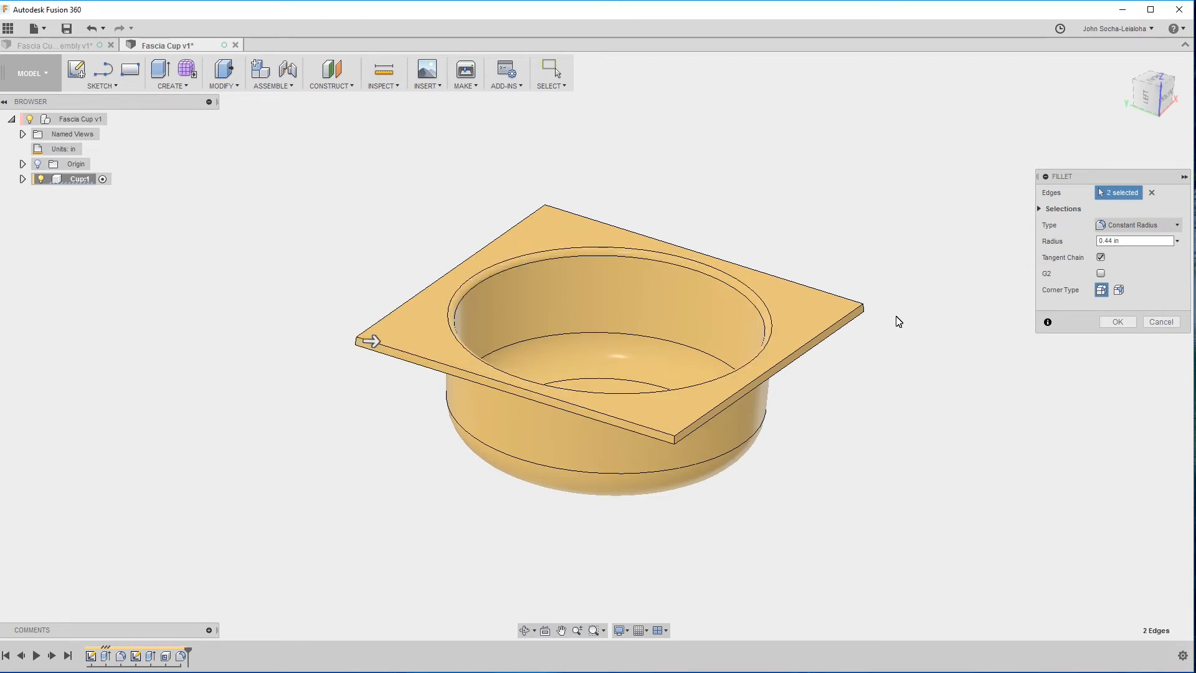
pyautogui.click(864, 310)
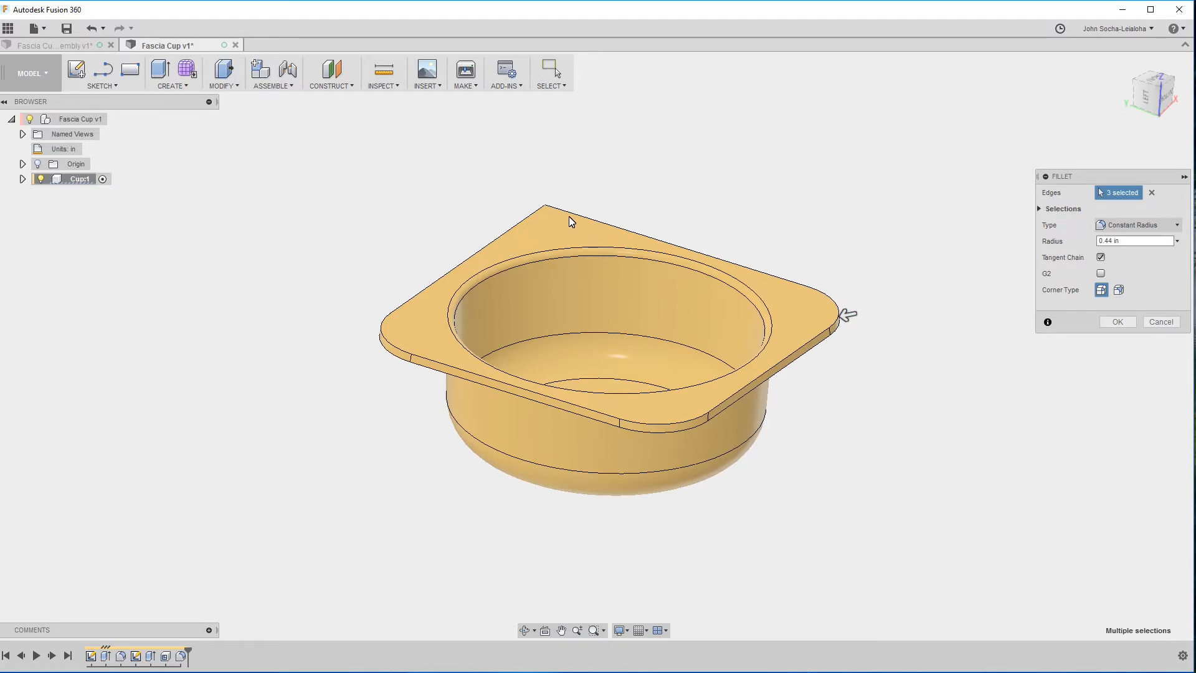
pyautogui.click(544, 211)
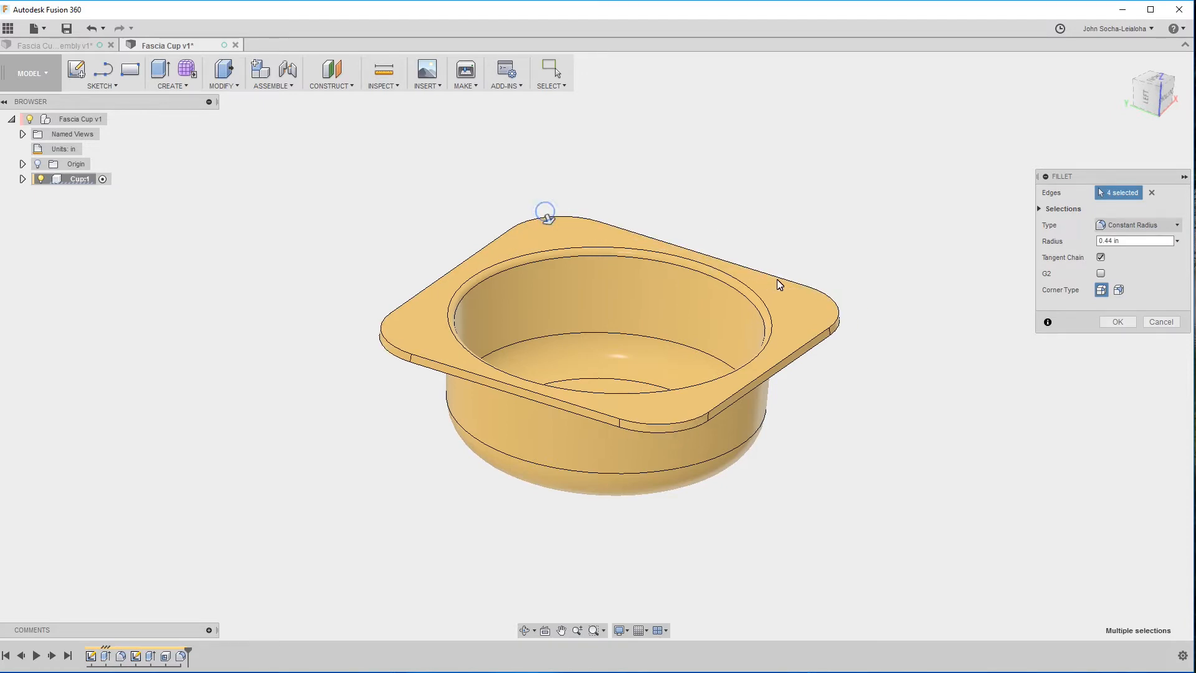
pyautogui.click(1115, 322)
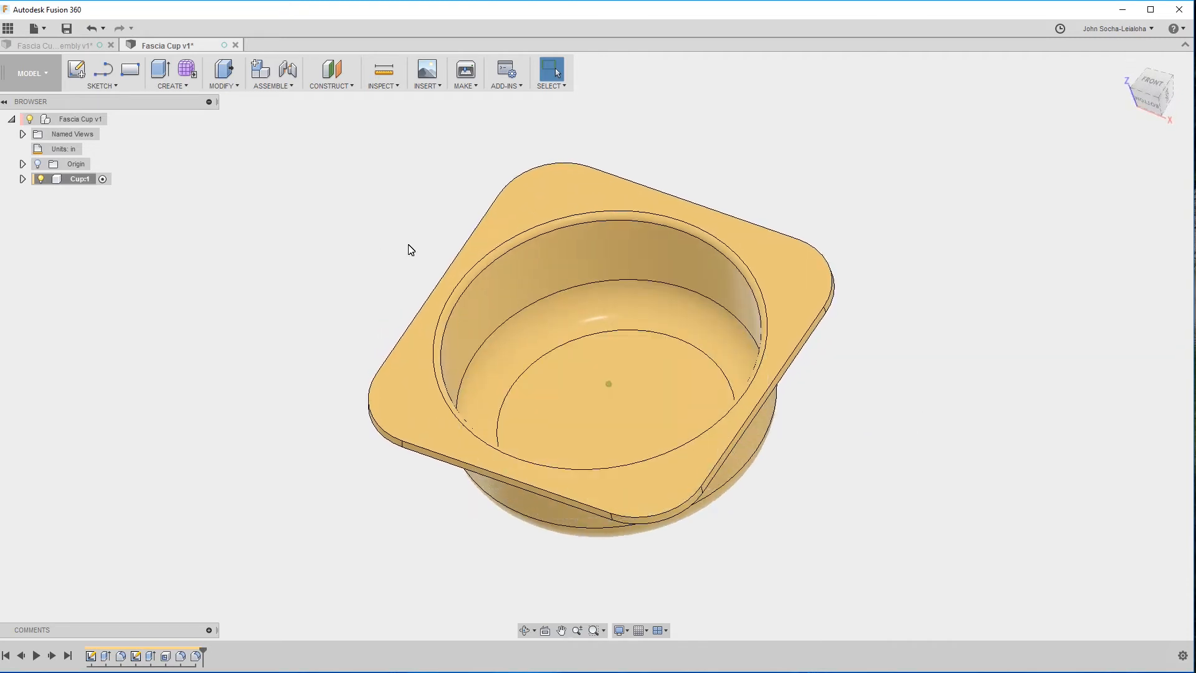
# Save the Fascia Cup design as a new version with the description "User Saved".
pyautogui.click(65, 29)
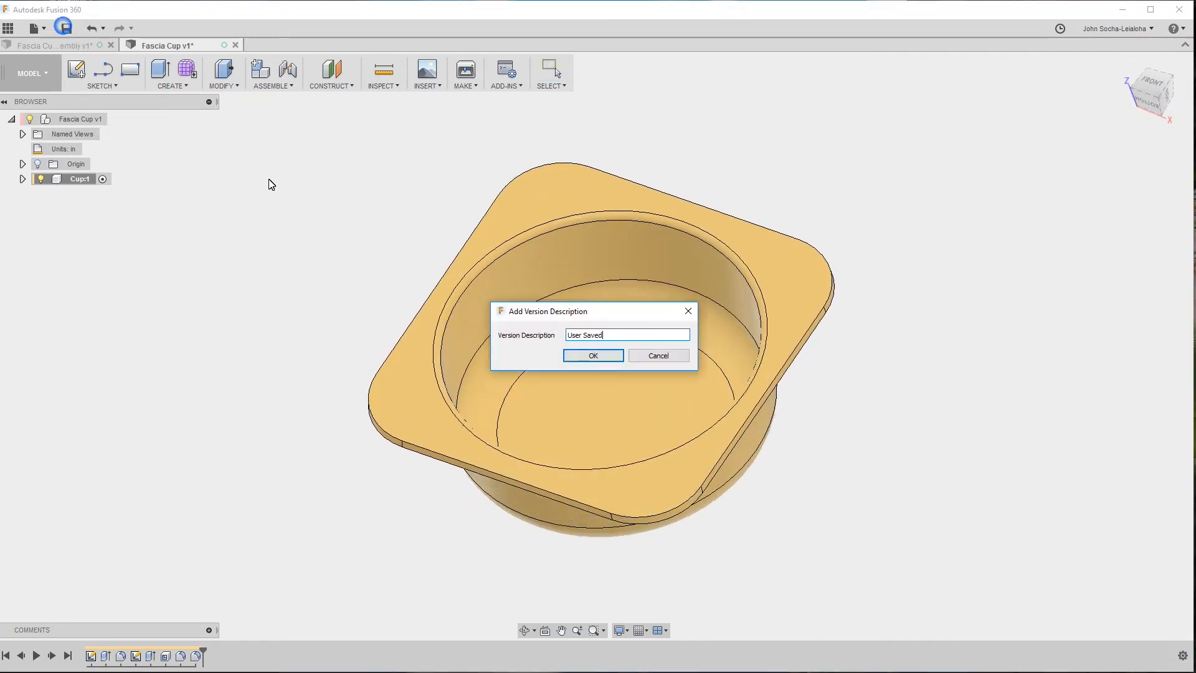
pyautogui.click(600, 359)
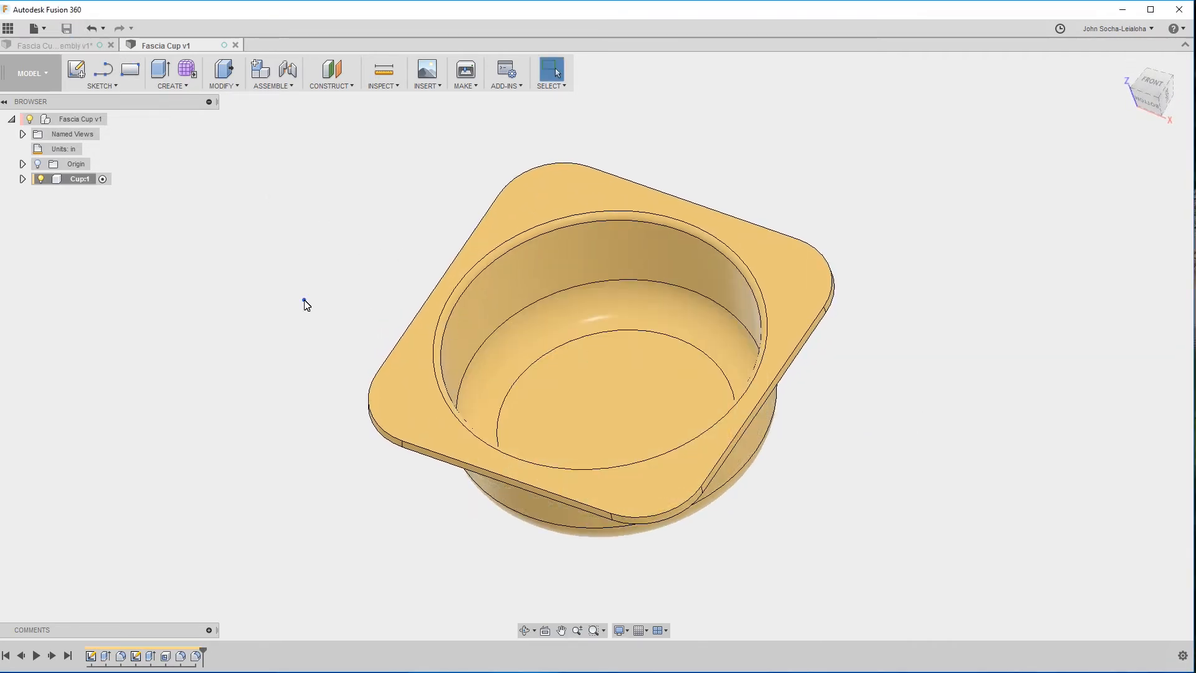
# In the Fascia Cup assembly design, check the distance between two adjacent flange mounting holes, then clear the selection.
pyautogui.click(72, 45)
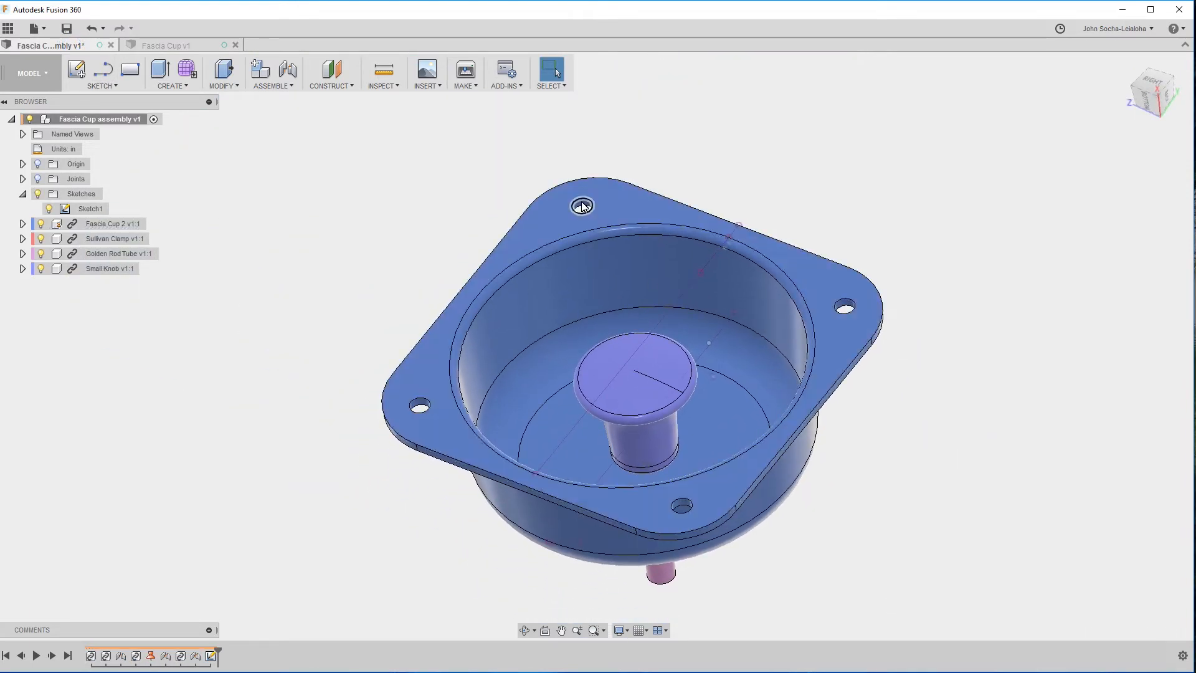
pyautogui.click(582, 206)
pyautogui.click(845, 305)
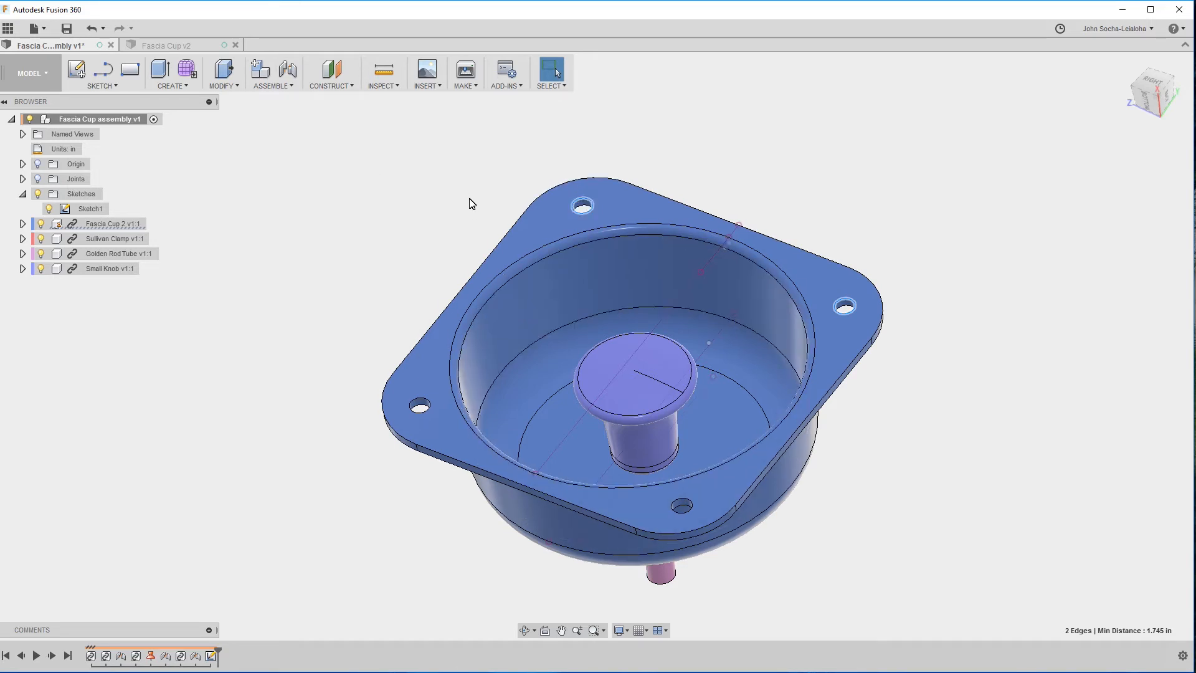
pyautogui.click(406, 205)
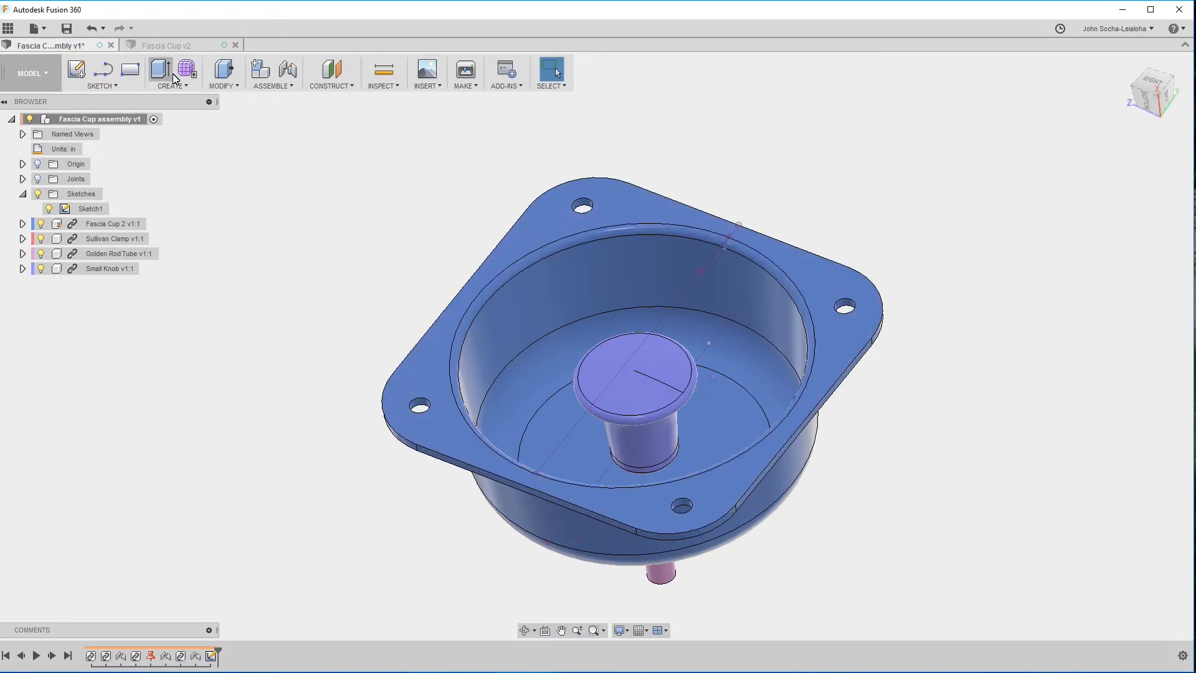
# Switch to the Fascia Cup design and start a sketch on the flange's flat front face.
pyautogui.click(173, 46)
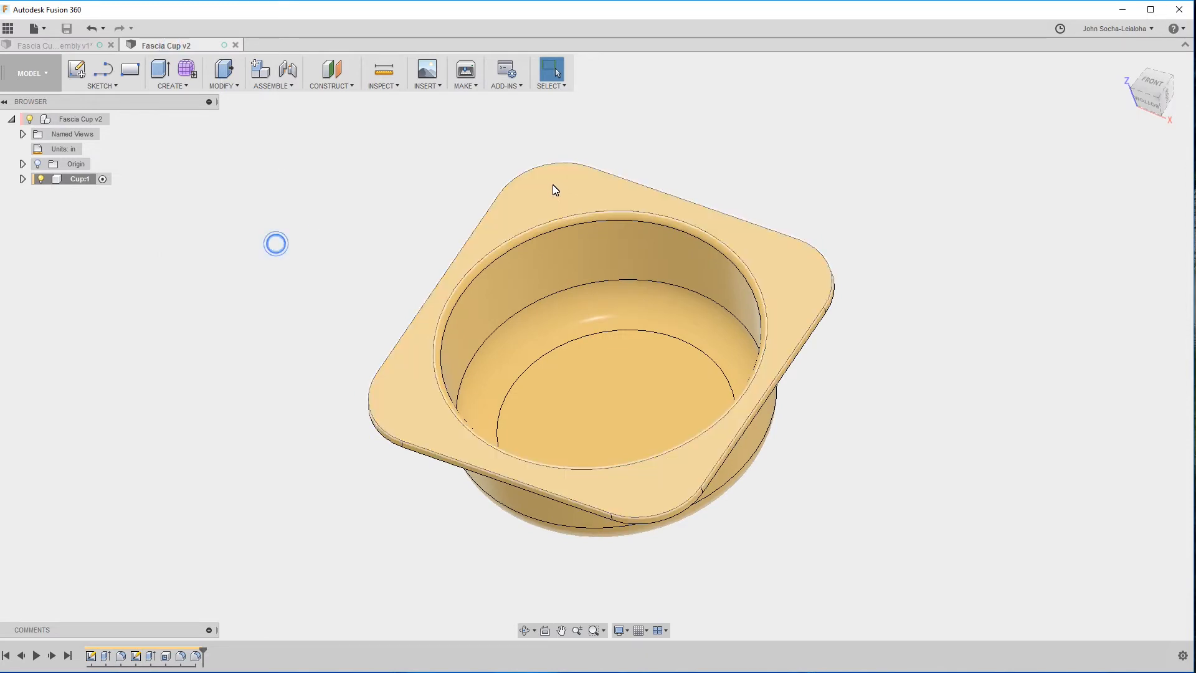
pyautogui.click(100, 85)
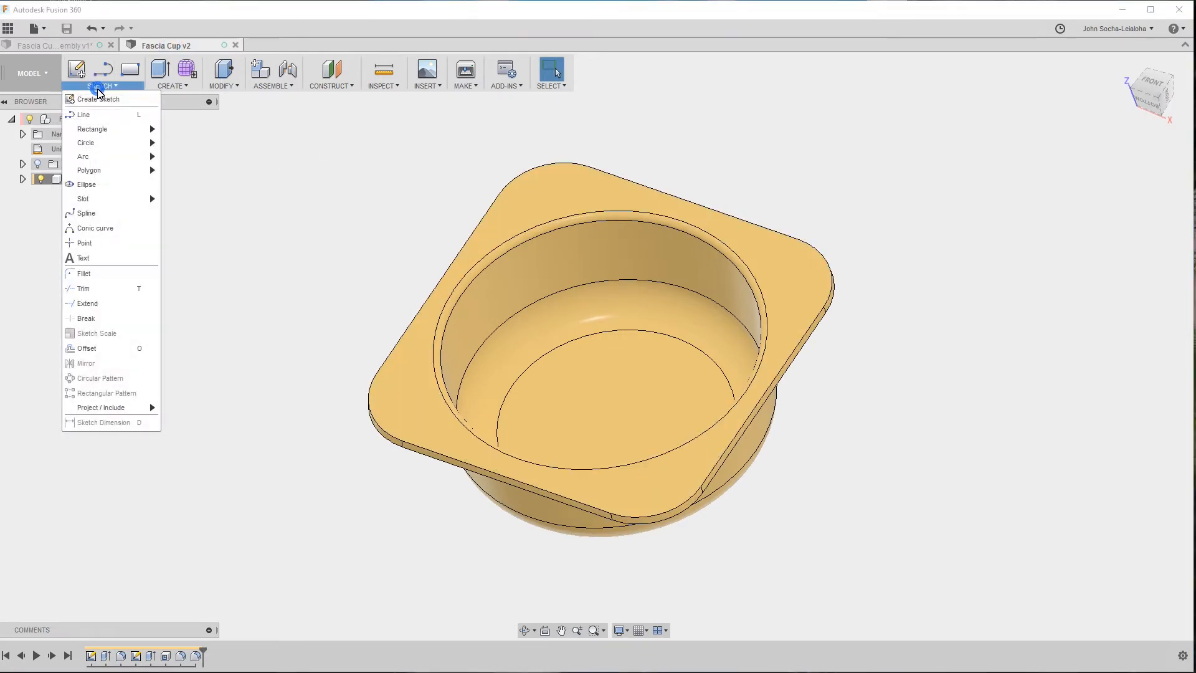
pyautogui.click(99, 98)
pyautogui.click(530, 194)
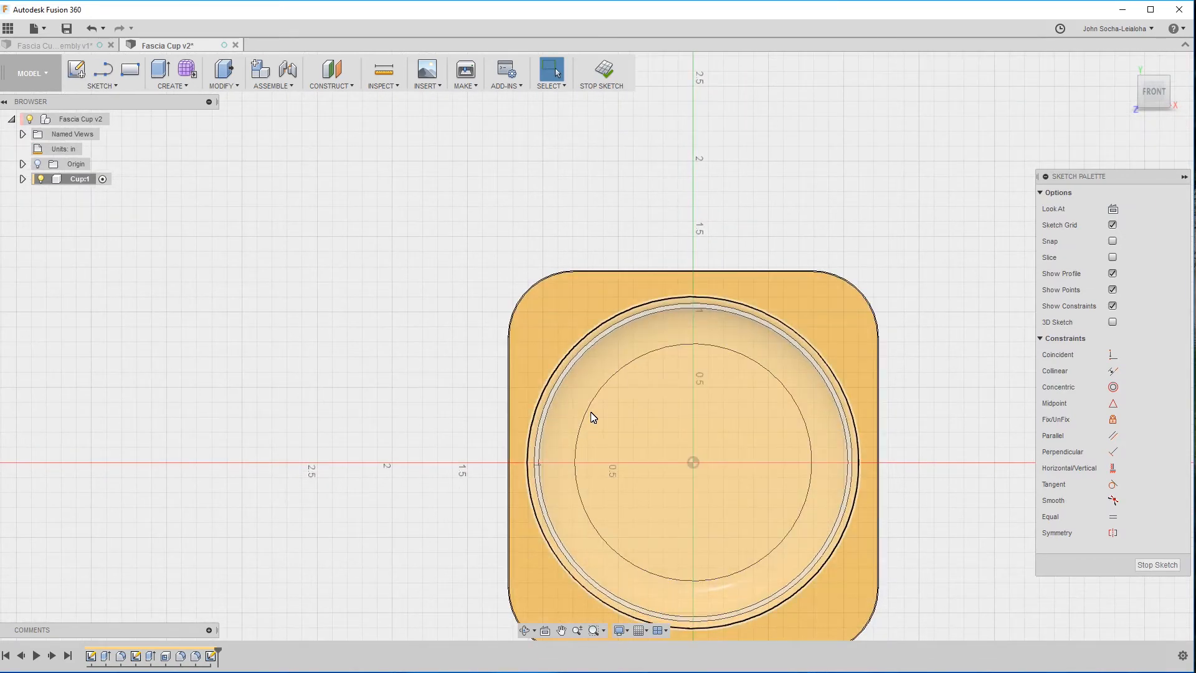
# Sketch a diagonal line from the origin to the cup's rim circle, toward a rounded flange corner, and convert it to construction geometry.
pyautogui.scroll(5, 586, 399)
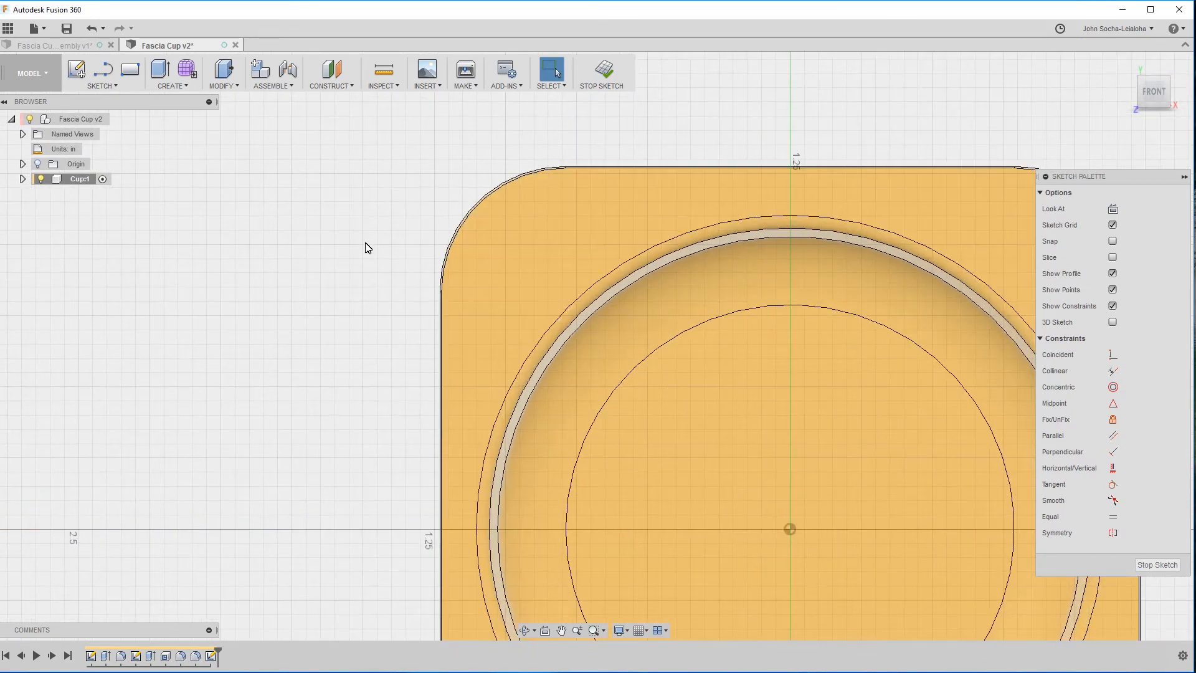
pyautogui.press('p')
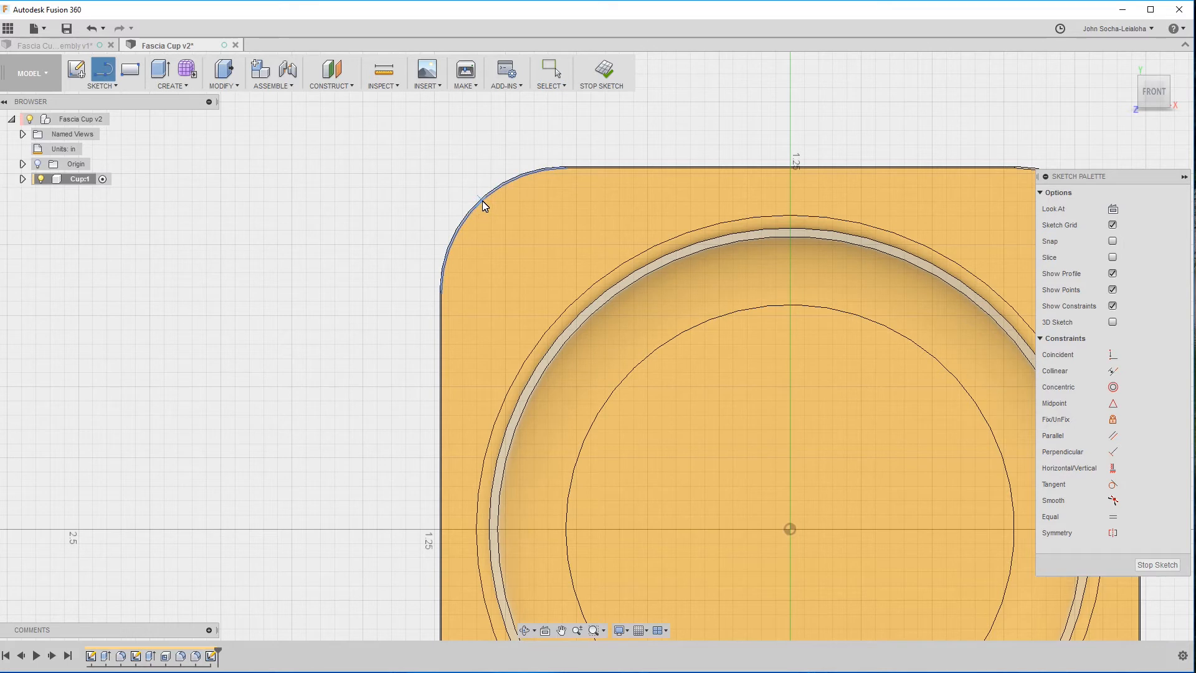
pyautogui.click(791, 529)
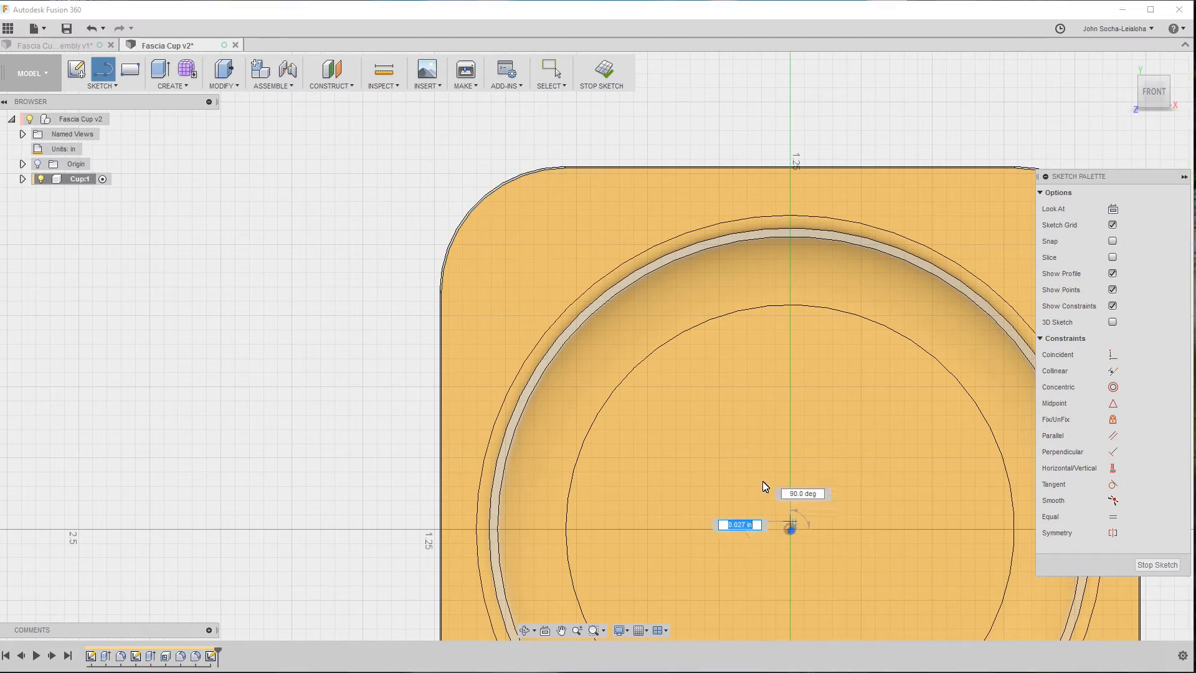
pyautogui.doubleClick(578, 296)
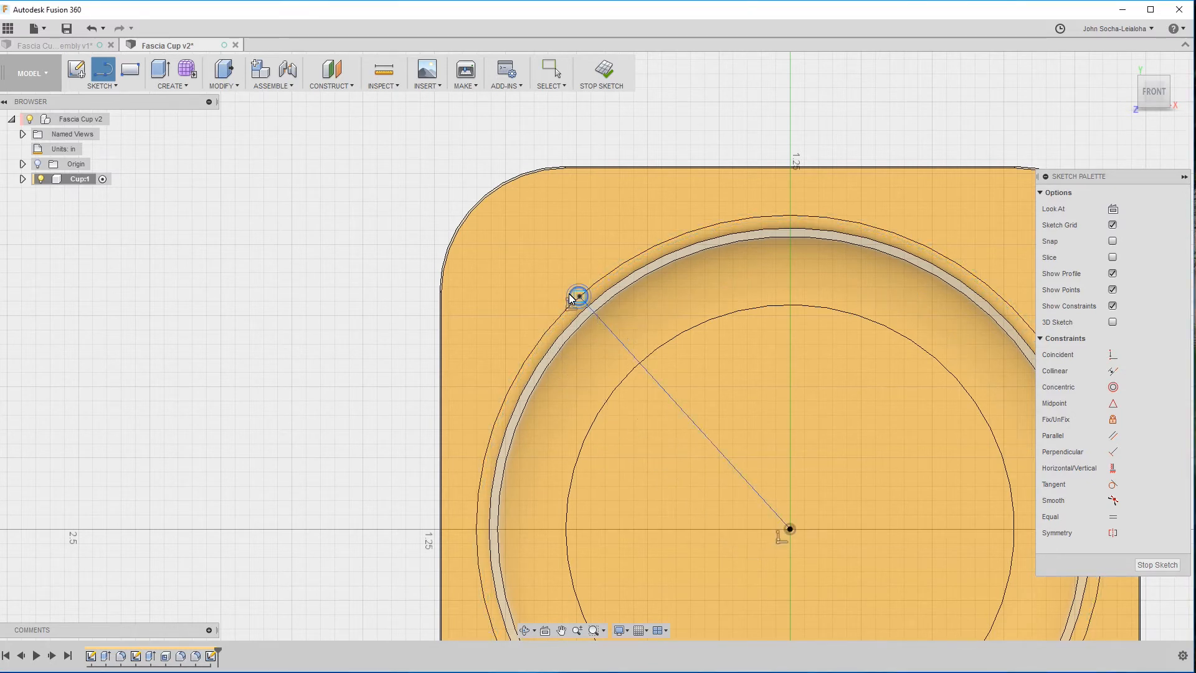
pyautogui.press('Escape')
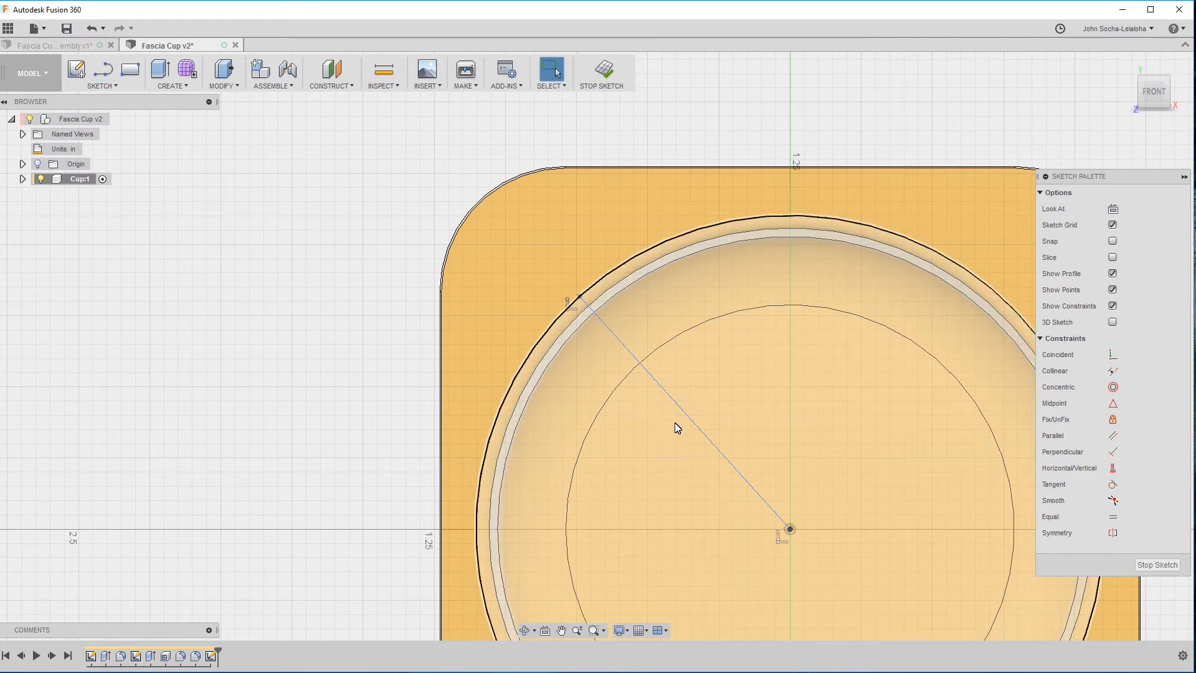
pyautogui.click(697, 422)
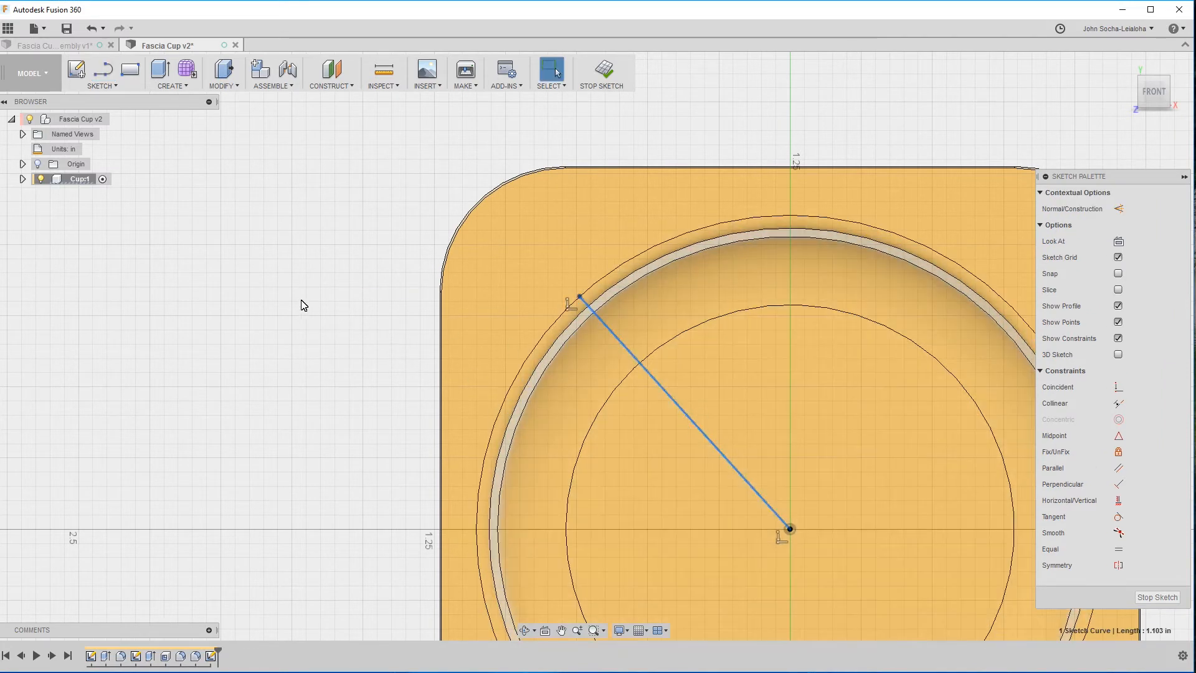
pyautogui.press('x')
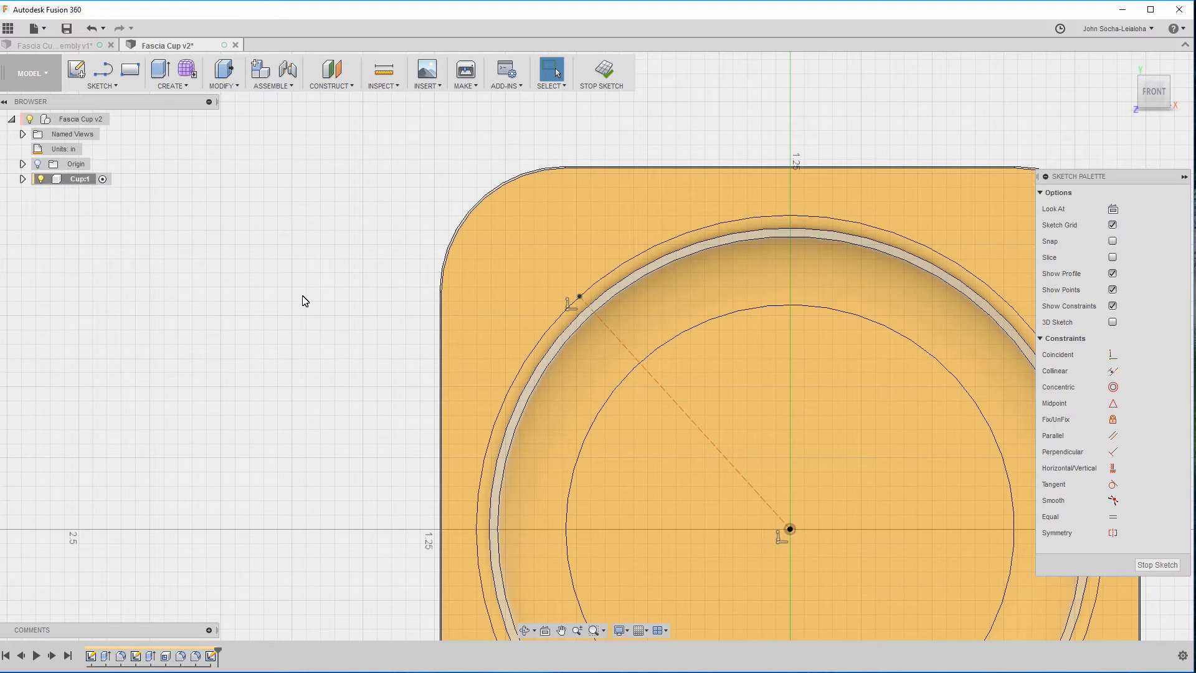
# Try dimensioning the horizontal distance between the diagonal construction line's endpoints, then undo that dimension.
pyautogui.press('d')
pyautogui.click(715, 443)
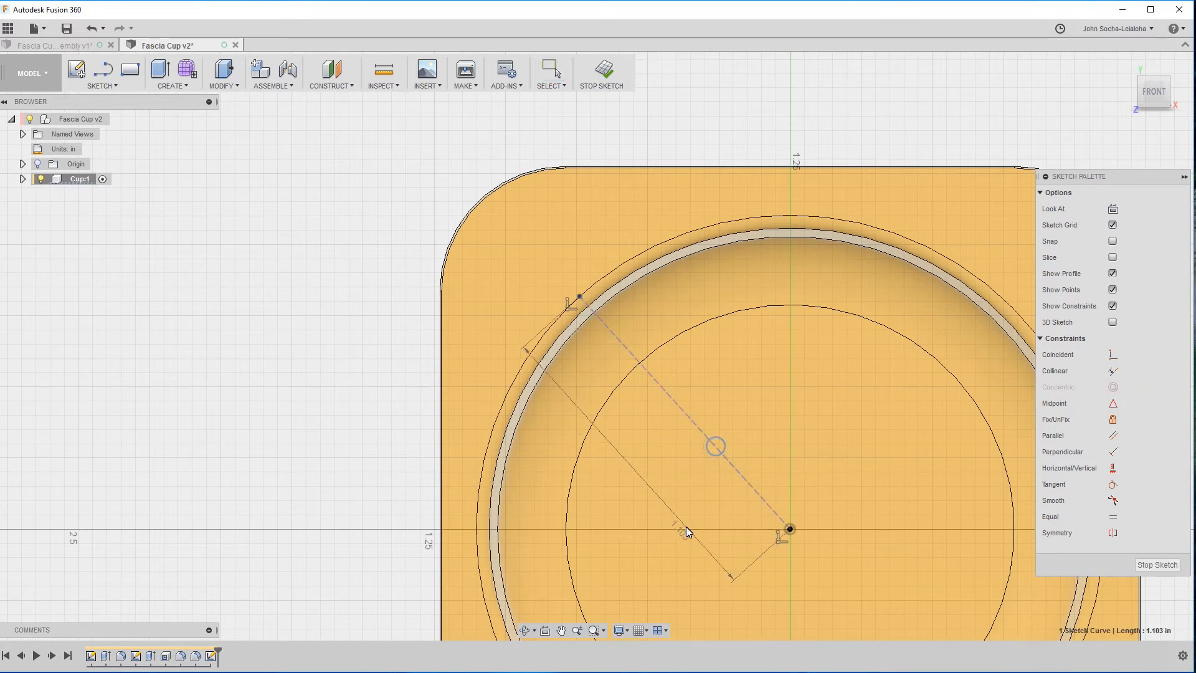
pyautogui.click(688, 531)
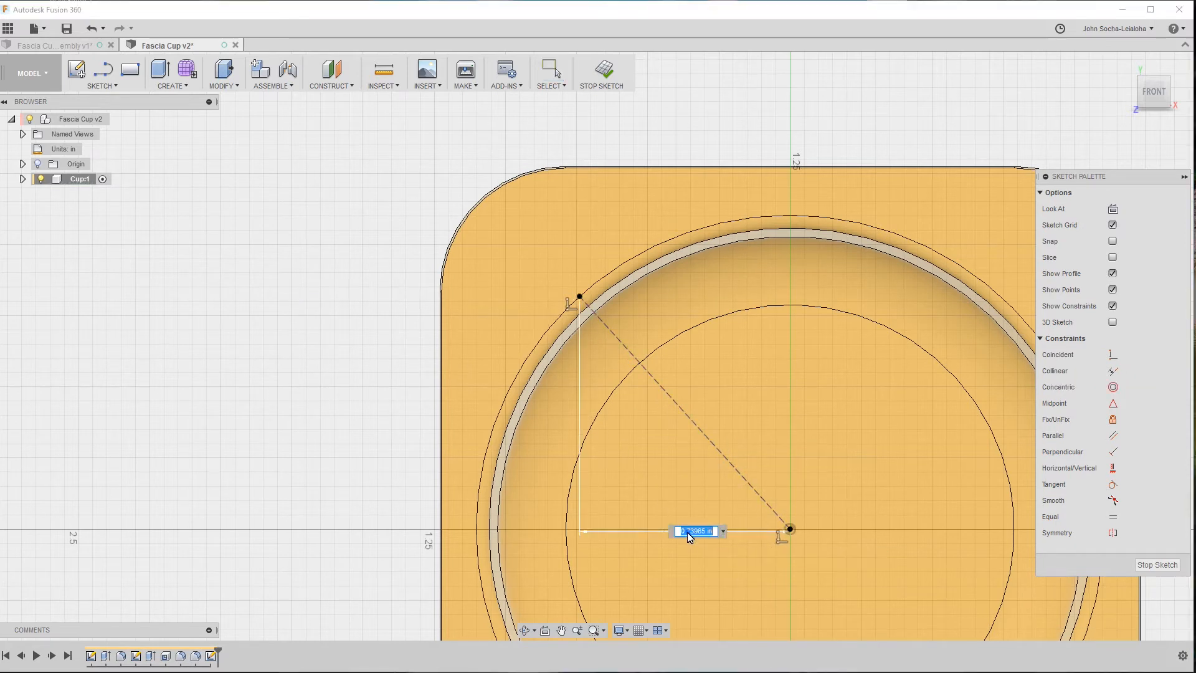
pyautogui.press('Return')
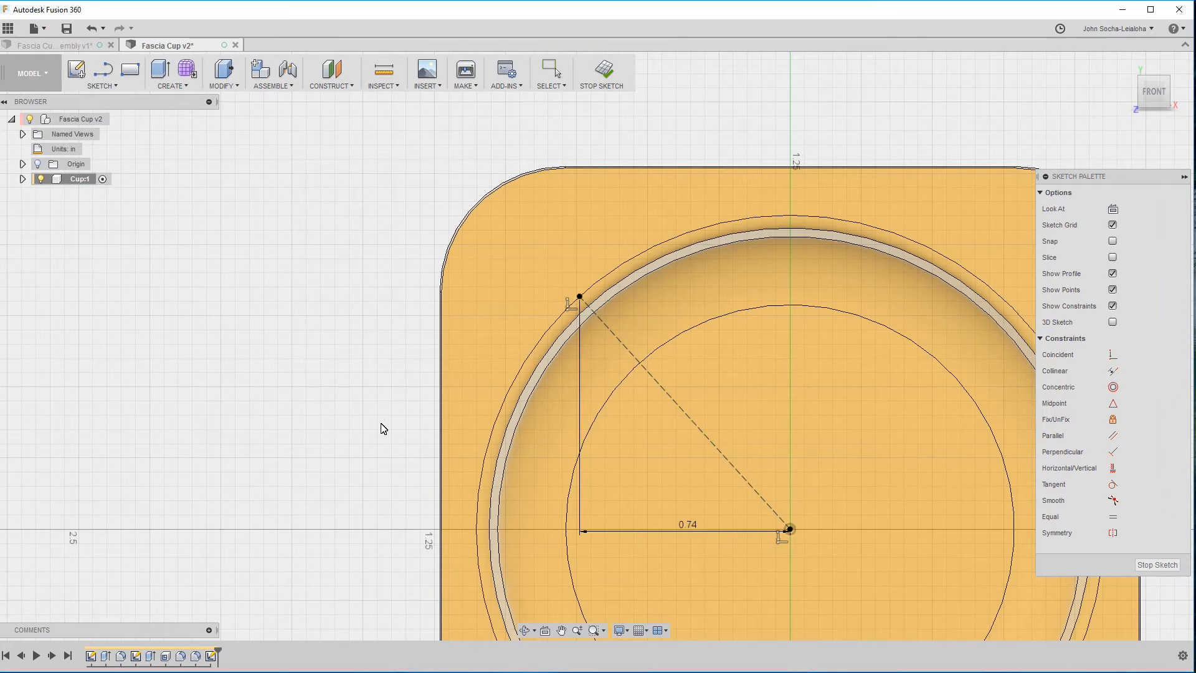
pyautogui.press('Escape')
pyautogui.hotkey('ctrl', 'z')
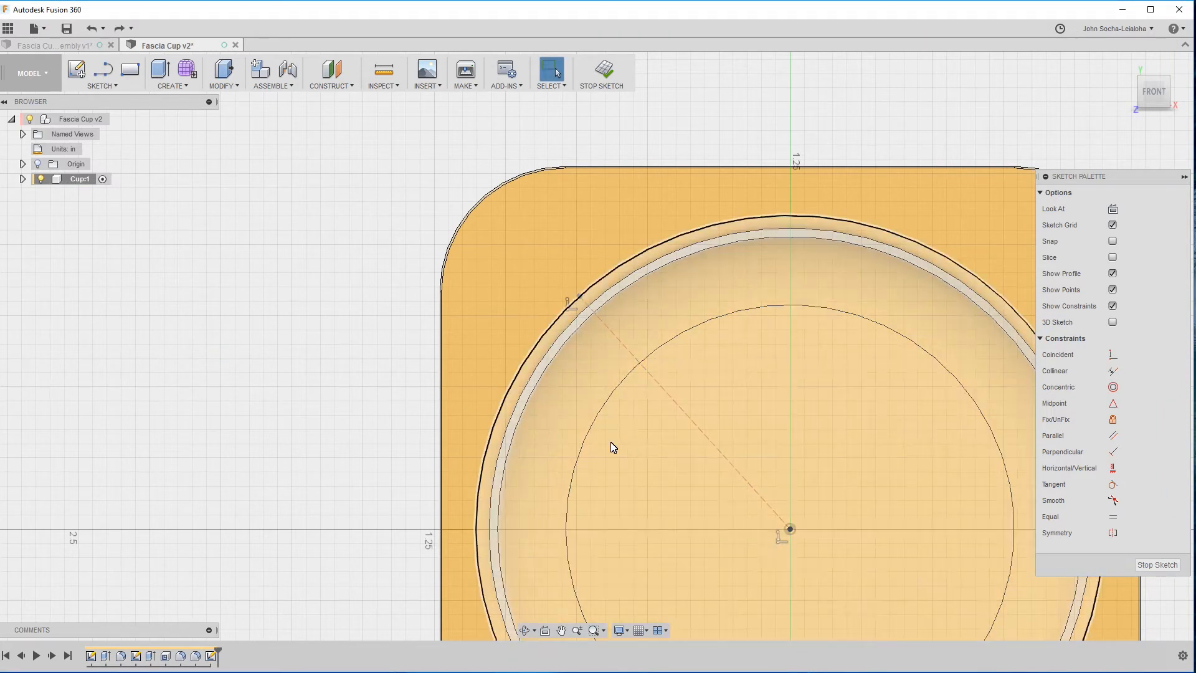
# Sketch a horizontal line from the origin to the inner floor circle and convert it to construction geometry.
pyautogui.press('l')
pyautogui.click(791, 529)
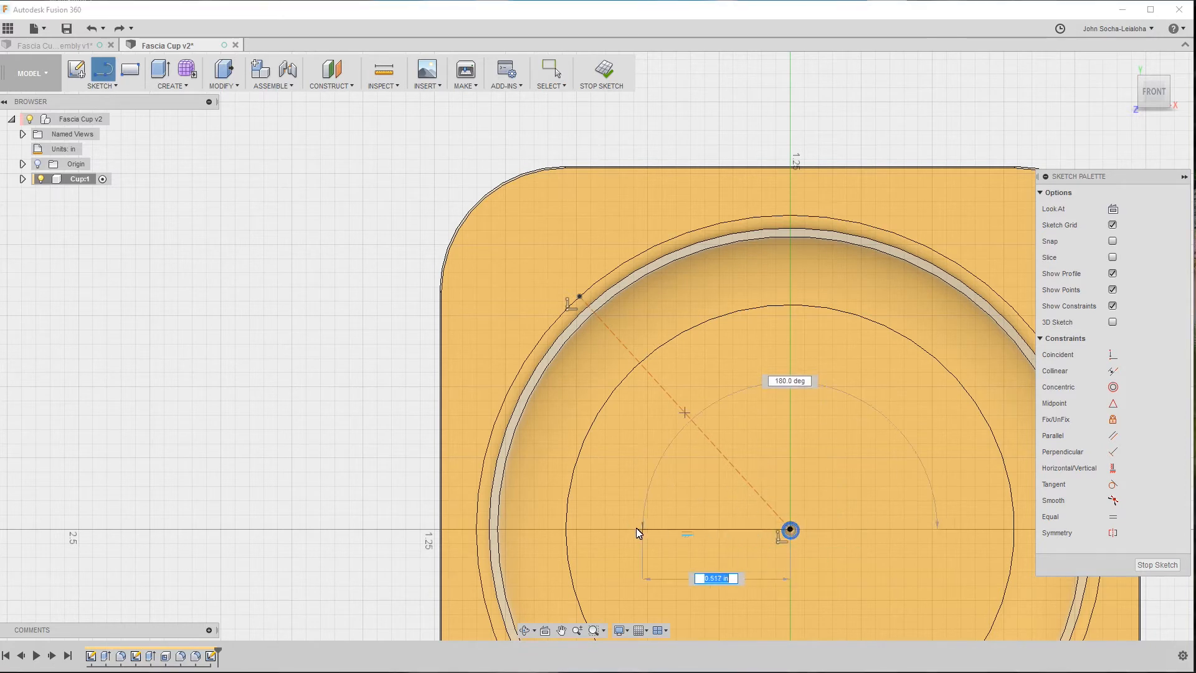
pyautogui.click(566, 530)
pyautogui.press('Escape')
pyautogui.click(677, 529)
pyautogui.press('x')
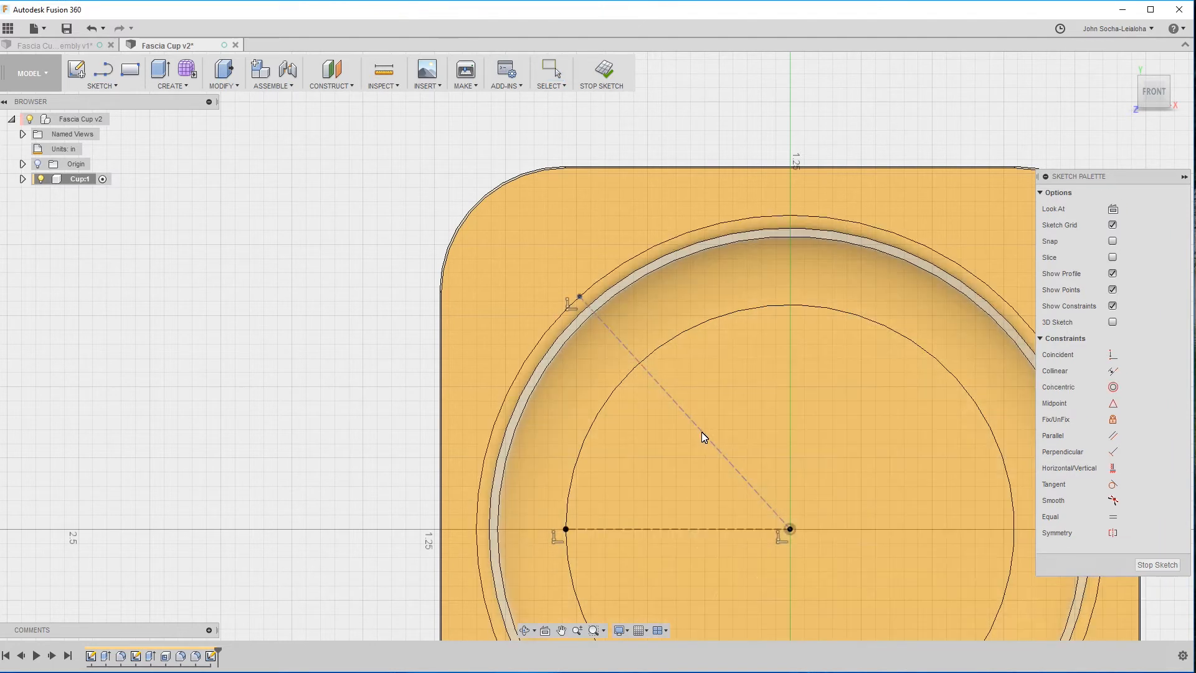
# Dimension the angle between the diagonal and horizontal construction lines as 45 degrees.
pyautogui.click(701, 432)
pyautogui.click(676, 530)
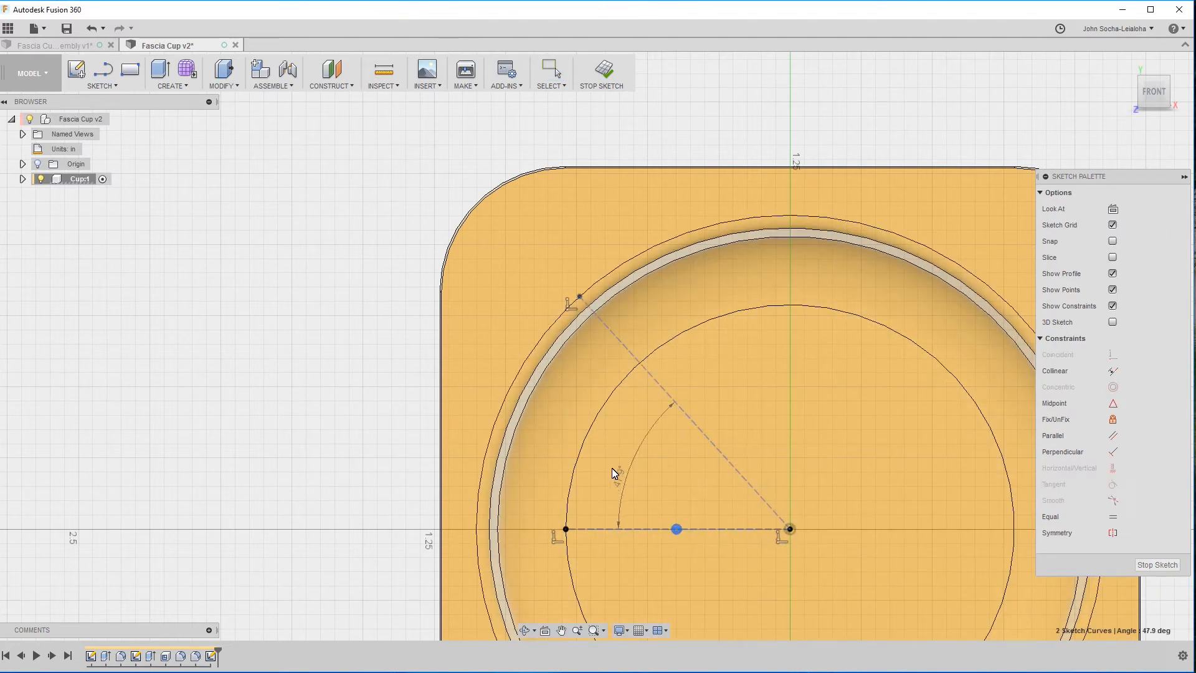
pyautogui.click(615, 461)
pyautogui.write('45')
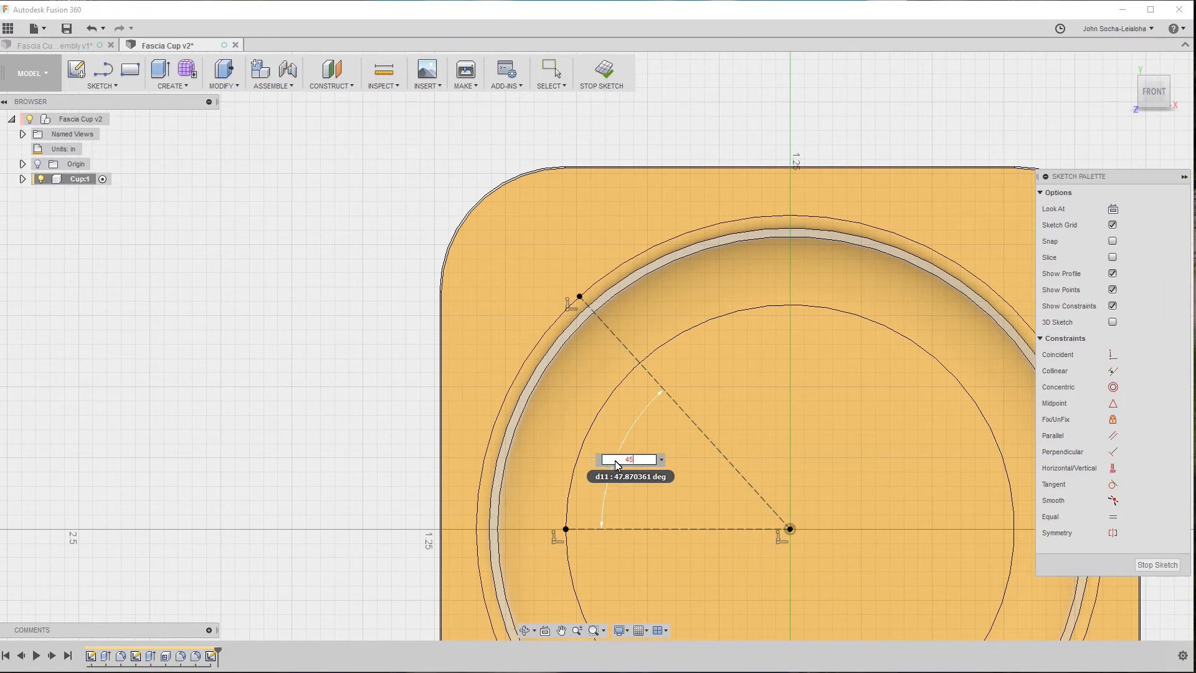
pyautogui.press('Return')
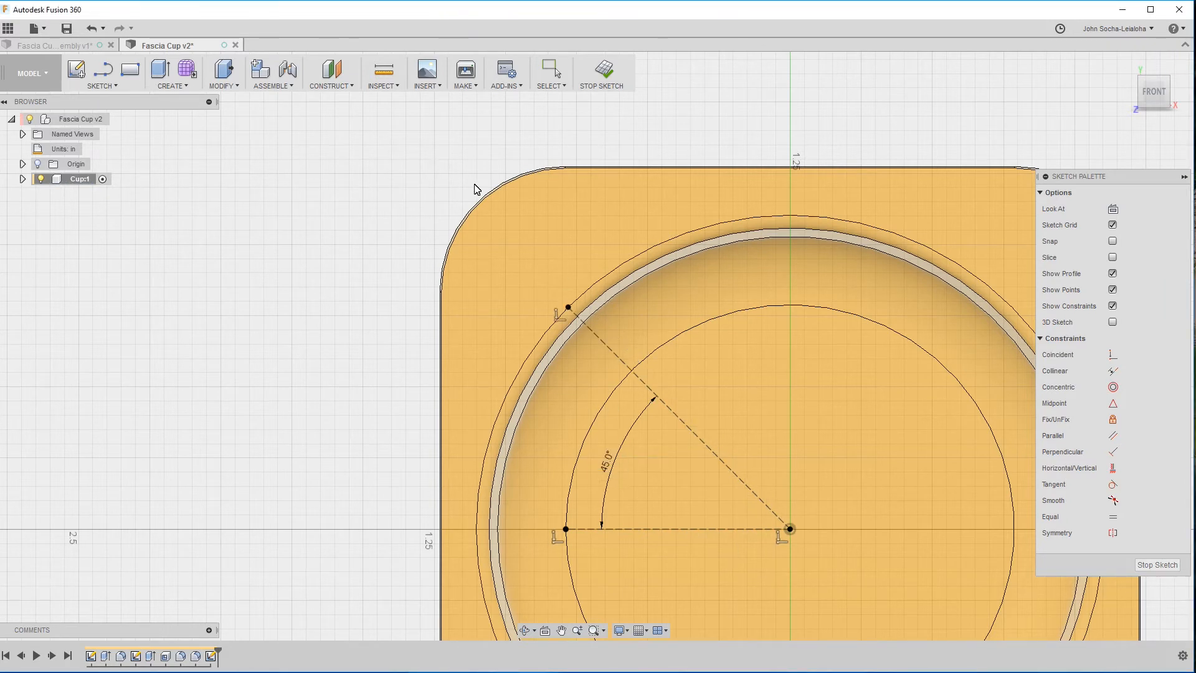
# Sketch a line from the diagonal's outer end to the flange's rounded corner edge and make it construction geometry.
pyautogui.press('l')
pyautogui.click(568, 308)
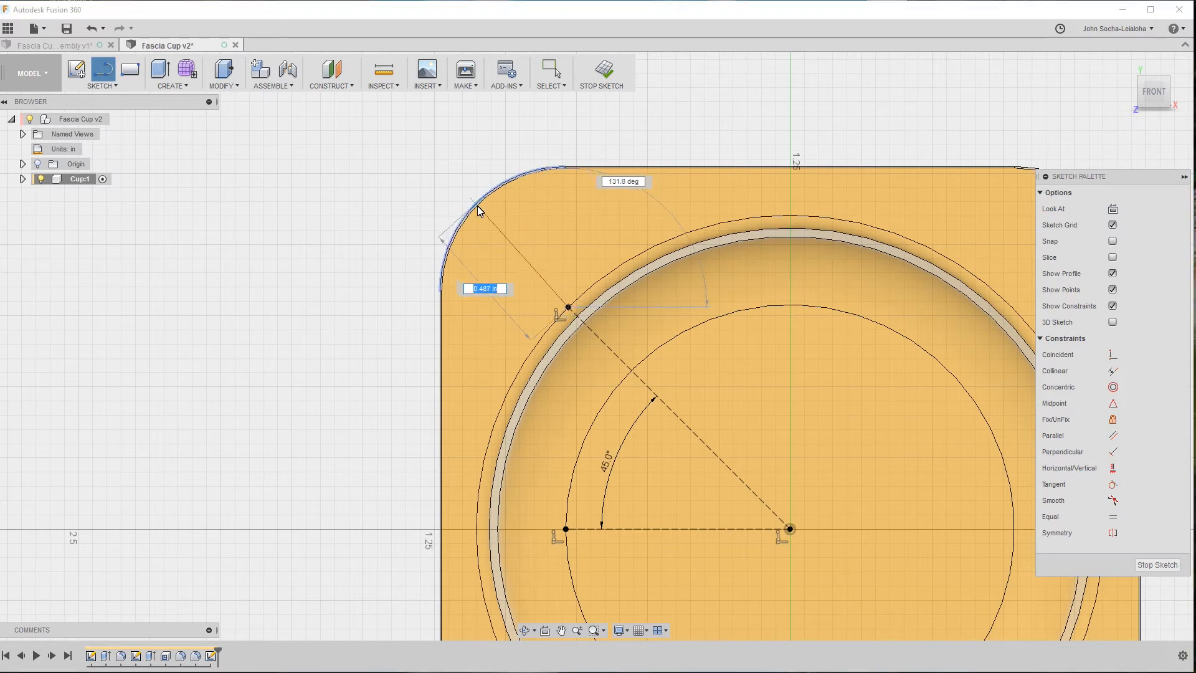
pyautogui.click(479, 204)
pyautogui.press('Escape')
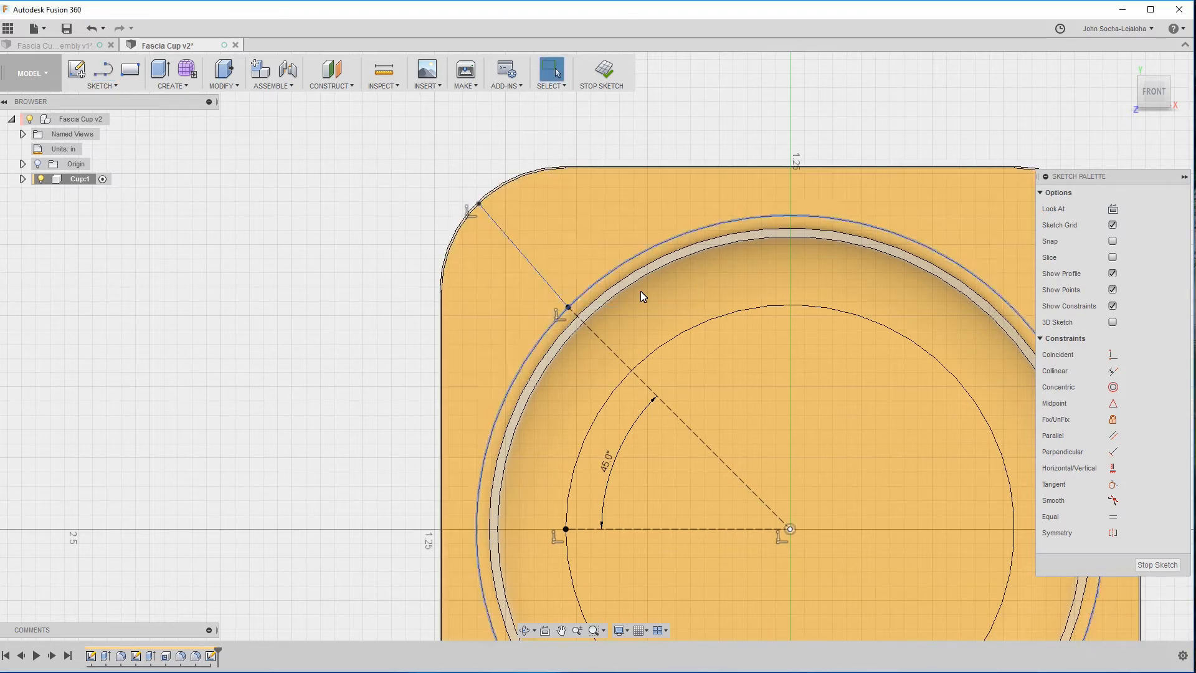
pyautogui.click(542, 276)
pyautogui.press('x')
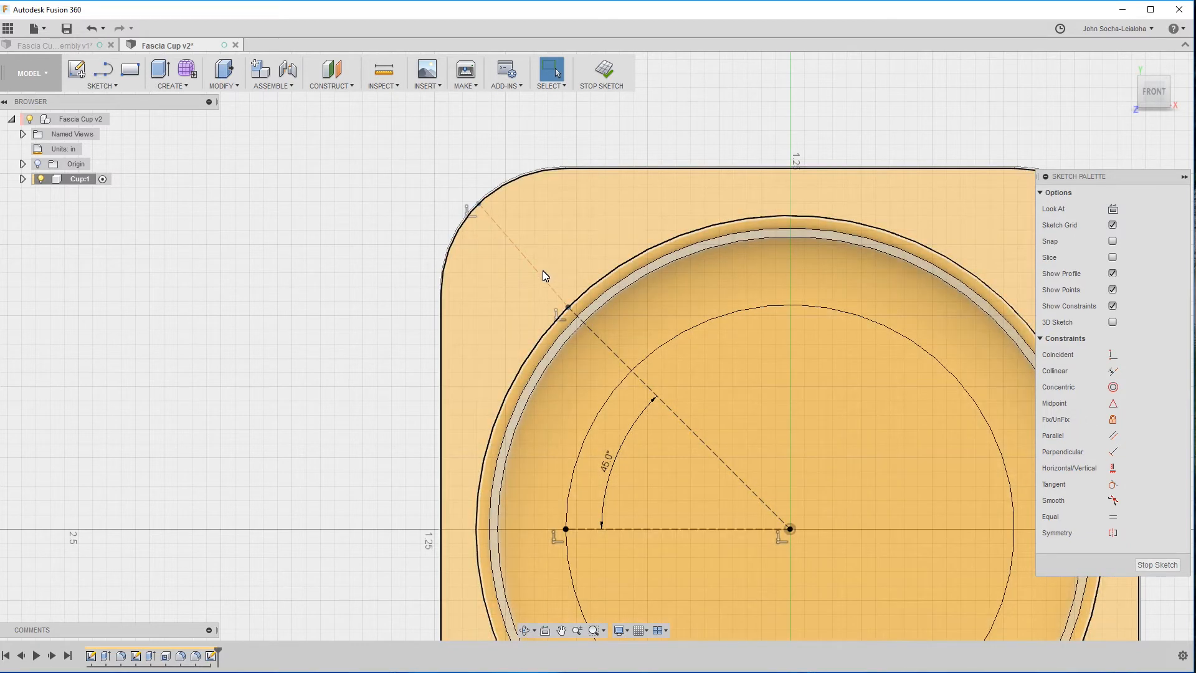
# Constrain the short corner construction line to be collinear with the 45-degree diagonal.
pyautogui.click(550, 290)
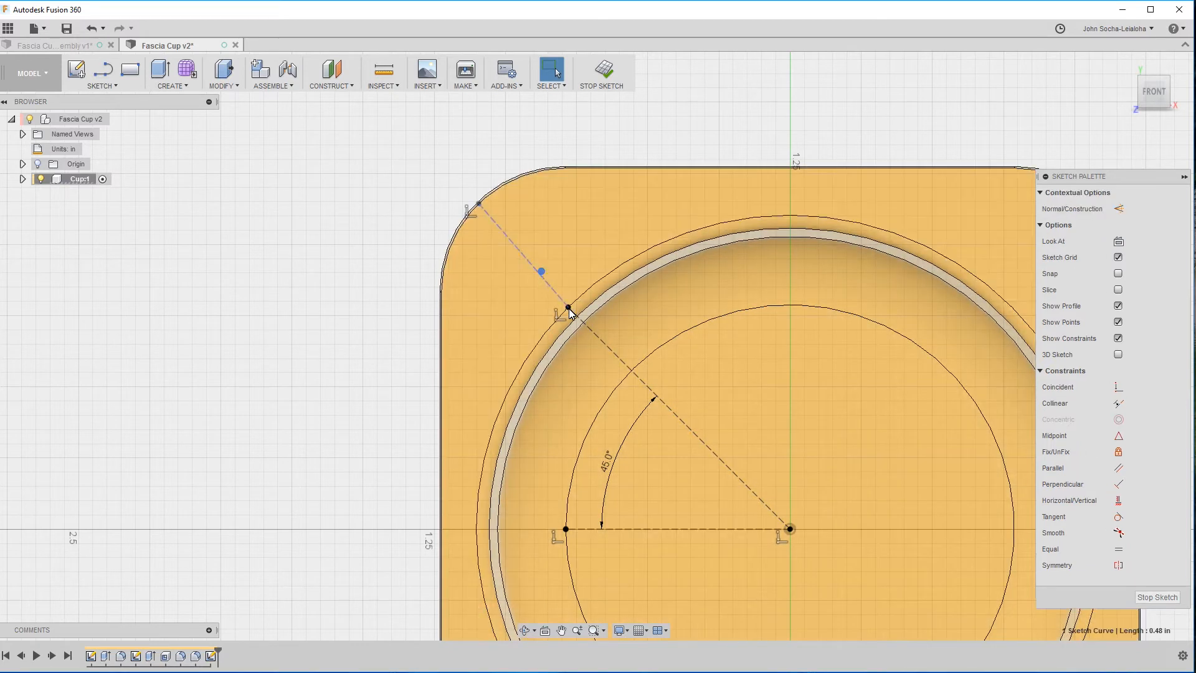
pyautogui.keyDown('ctrl'); pyautogui.click(608, 347); pyautogui.keyUp('ctrl')
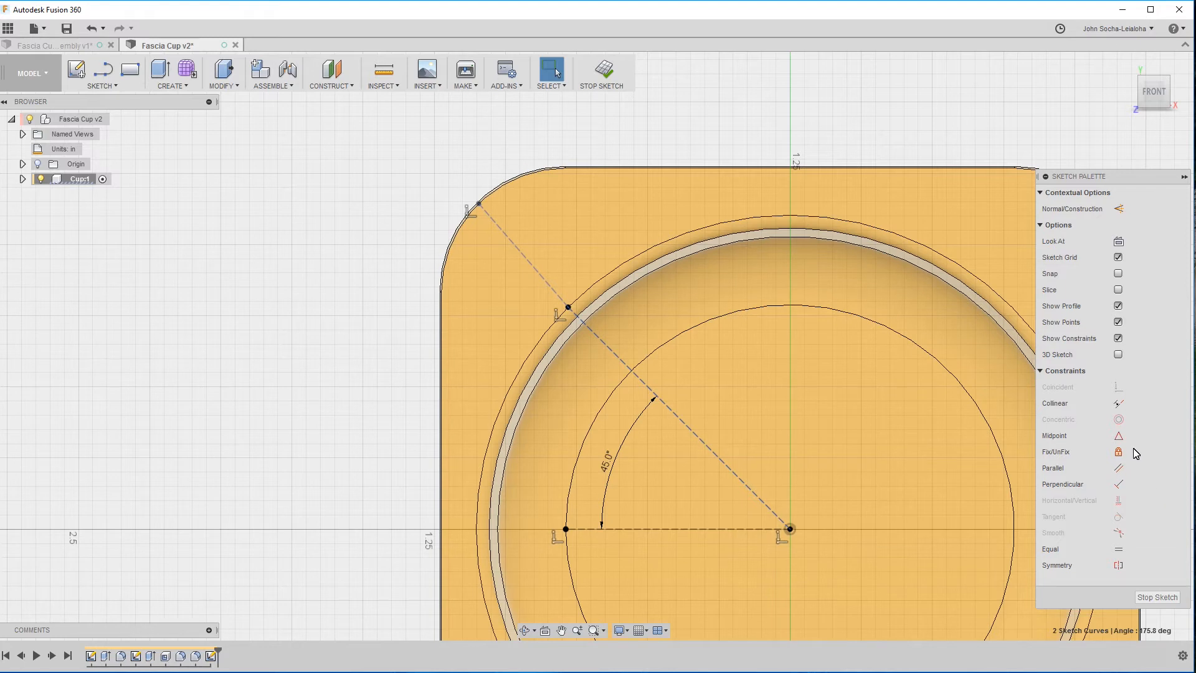
pyautogui.click(1118, 403)
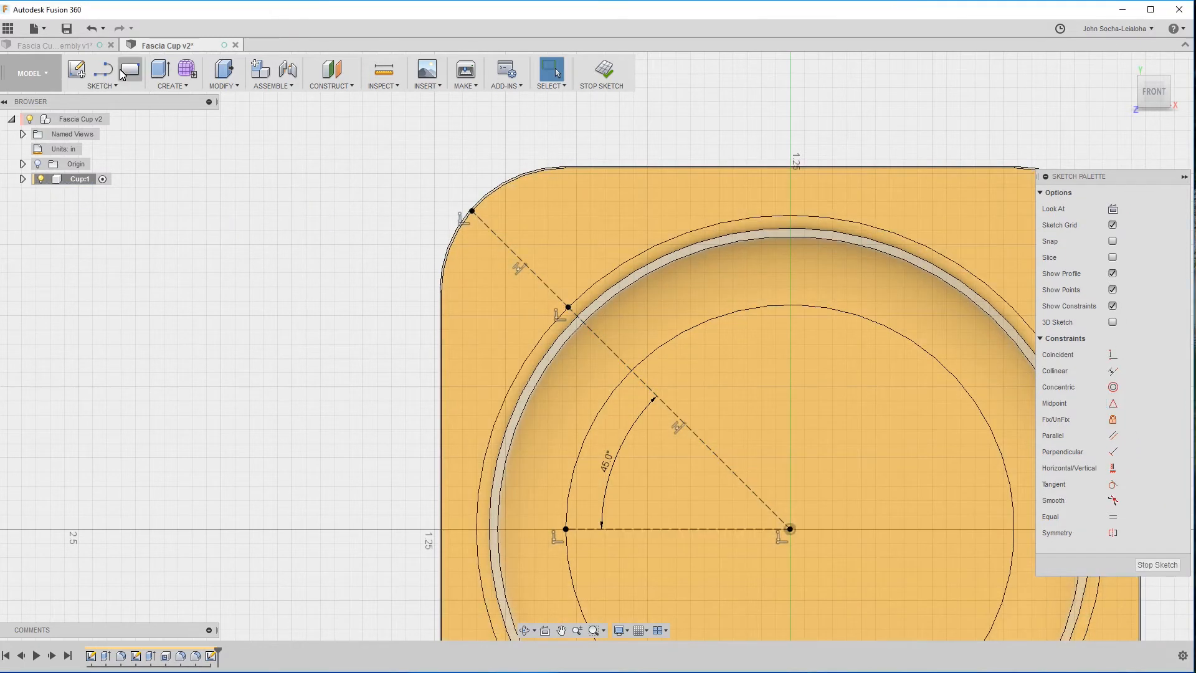
# Sketch a center-diameter circle about 0.13 in across, centered on the midpoint of the short corner construction line.
pyautogui.click(101, 85)
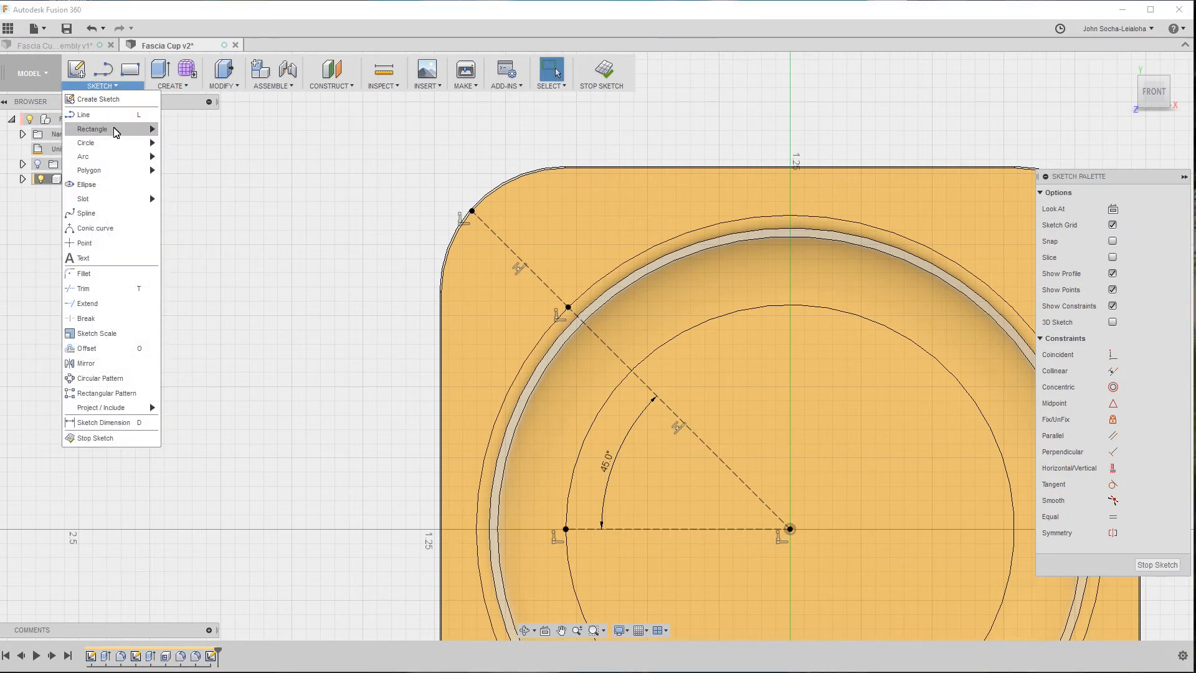
pyautogui.moveTo(112, 143)
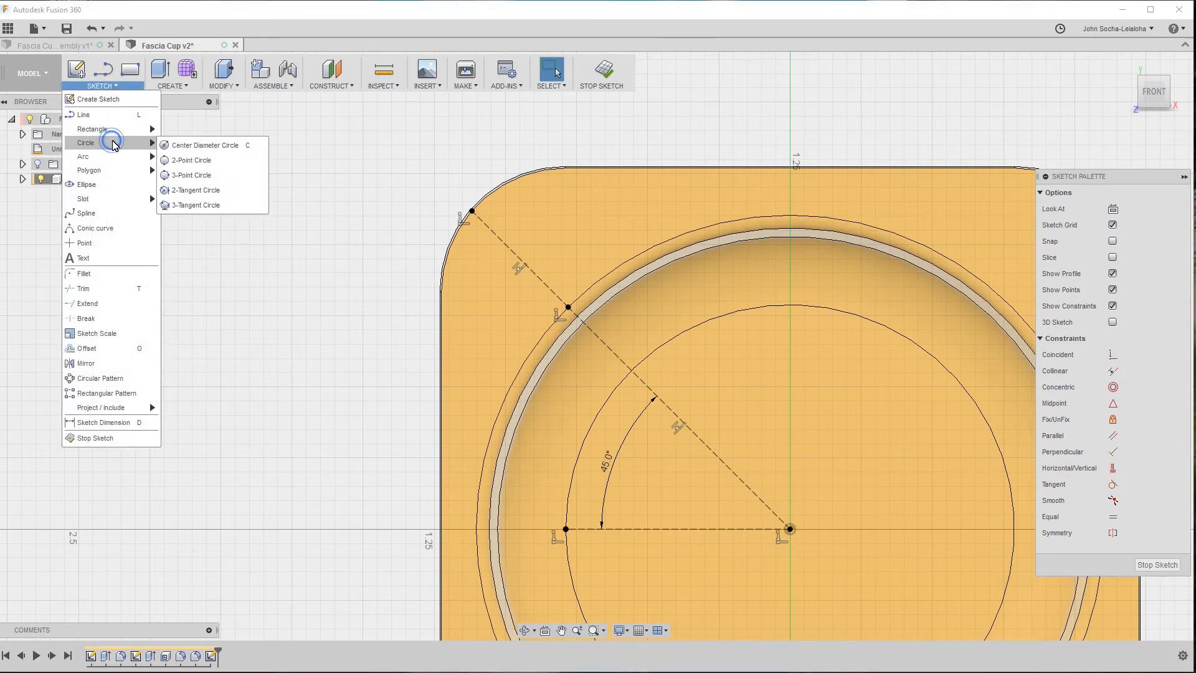
pyautogui.click(210, 150)
pyautogui.click(520, 258)
pyautogui.click(527, 242)
pyautogui.press('Escape')
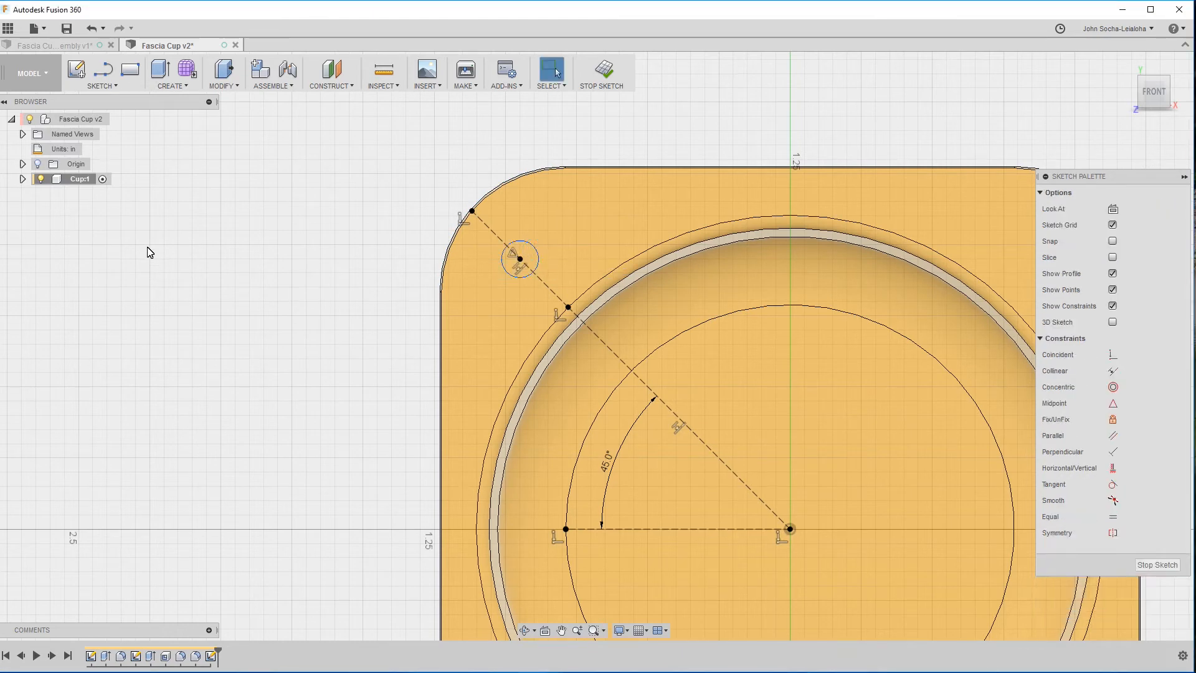
# In the Fascia Cup assembly design, check the radius of a flange mounting hole's edge, then clear the selection.
pyautogui.scroll(-3, 147, 252)
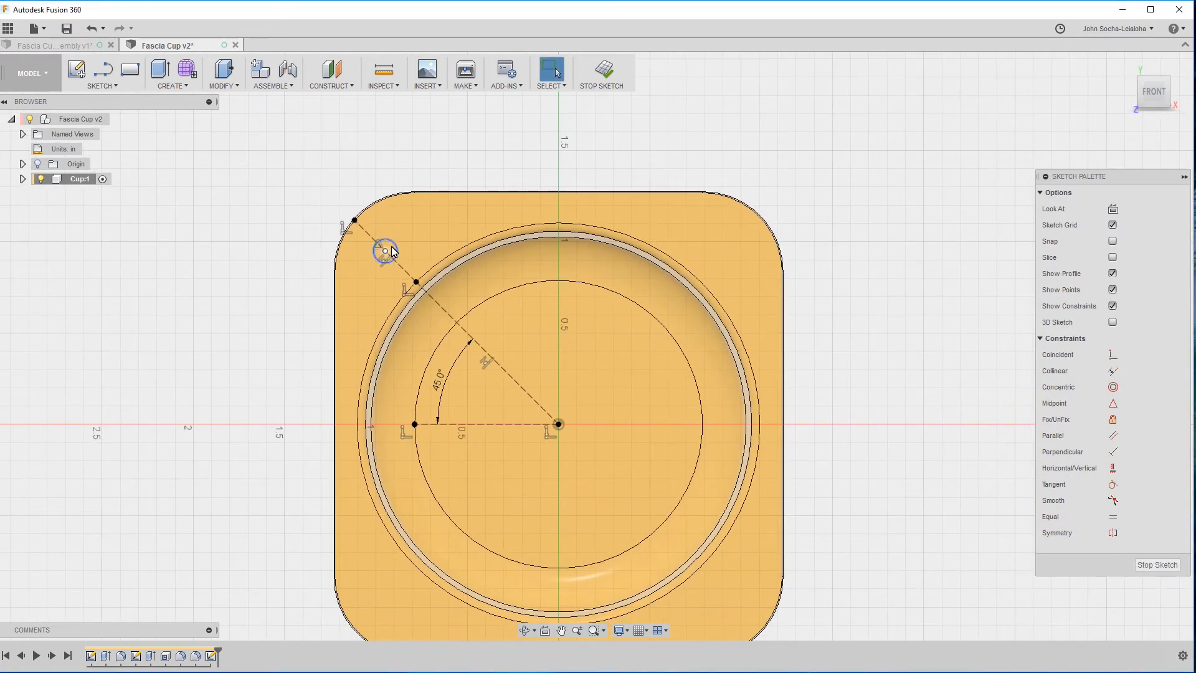
pyautogui.click(61, 45)
pyautogui.scroll(5, 619, 209)
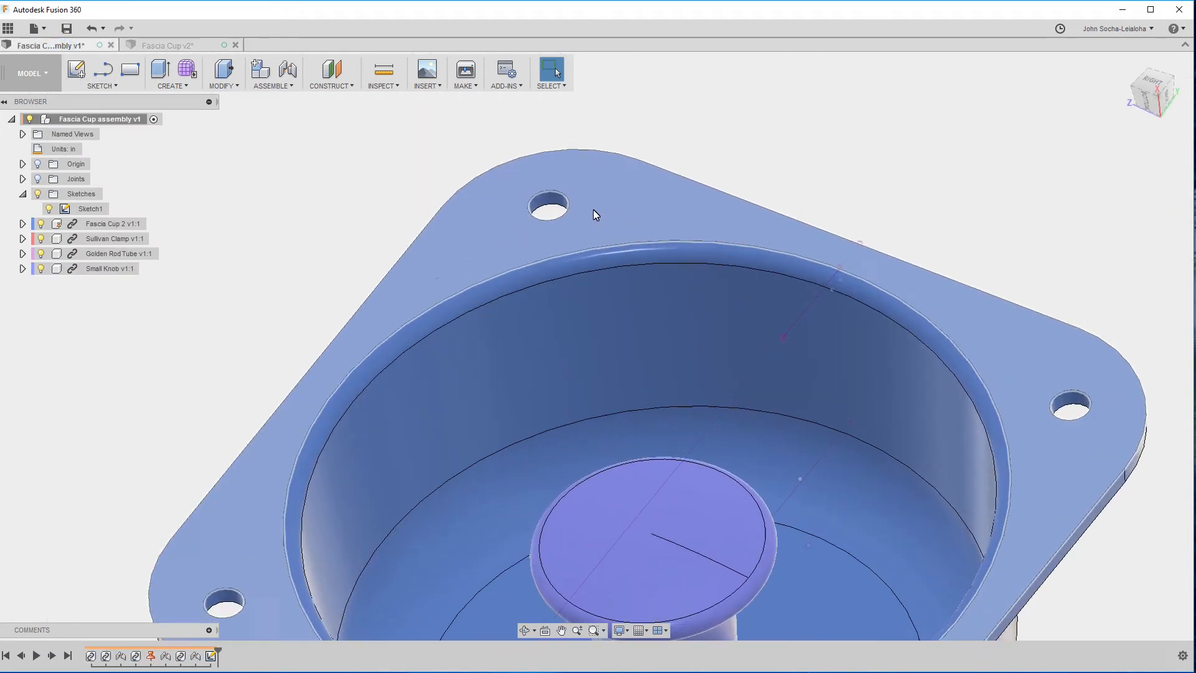
pyautogui.click(551, 209)
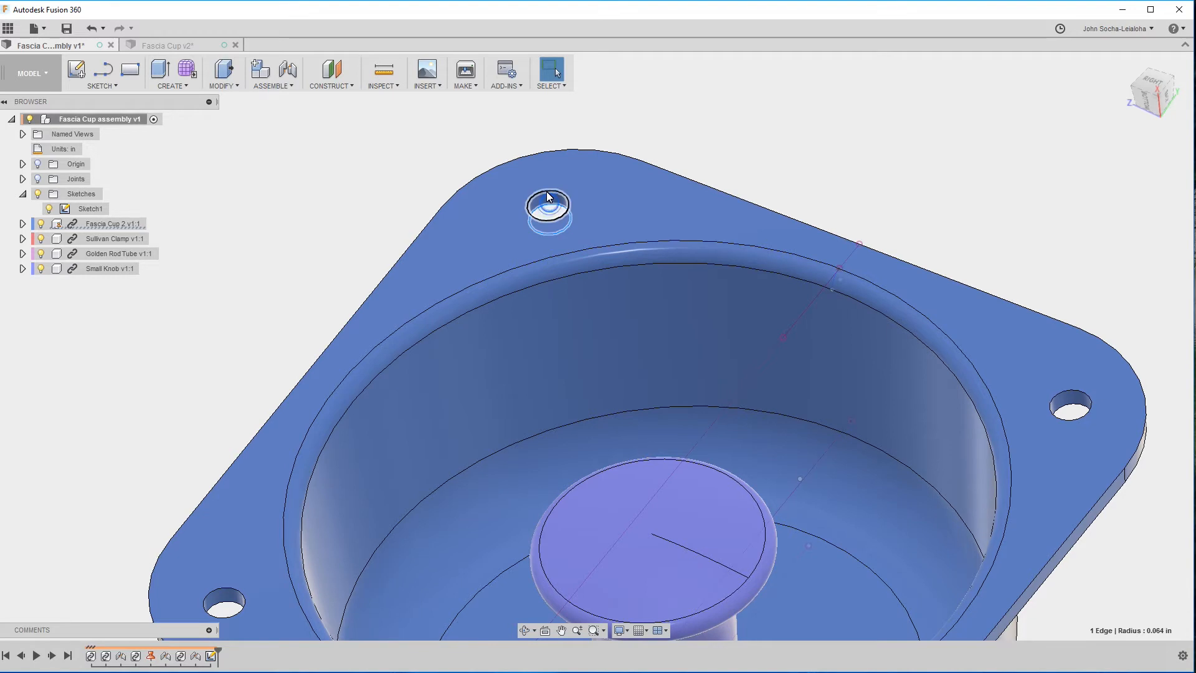
pyautogui.click(366, 157)
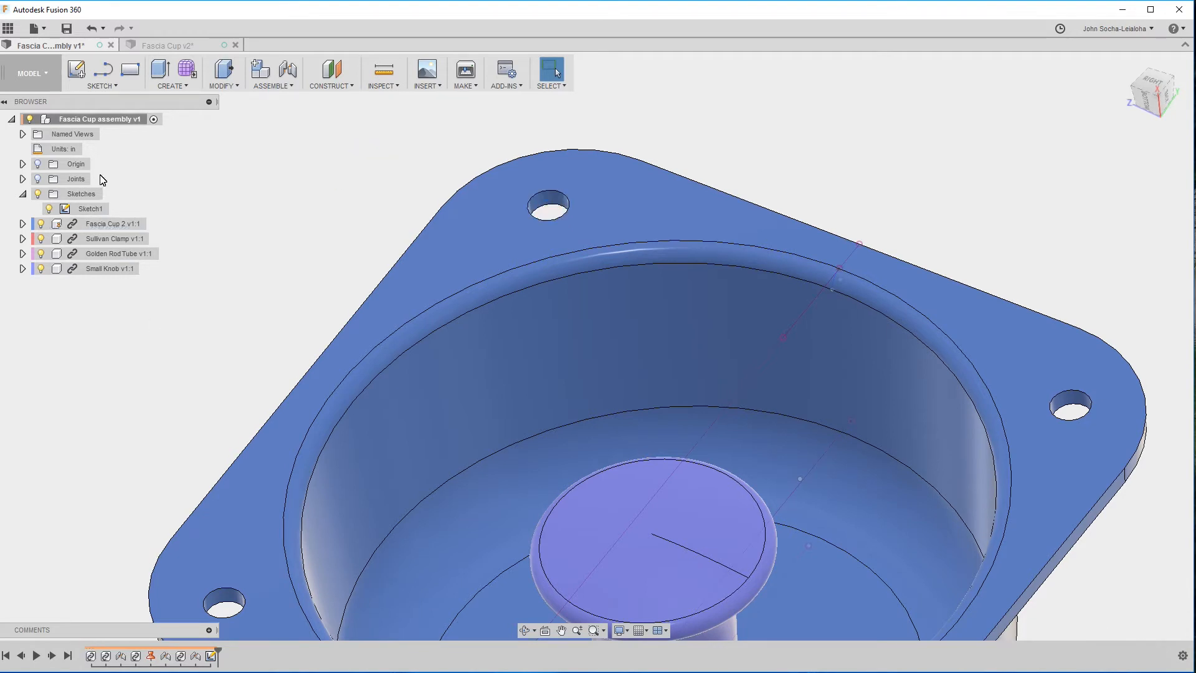
# Back in the Fascia Cup design, dimension the mounting hole circle's diameter as 0.064 in.
pyautogui.click(150, 47)
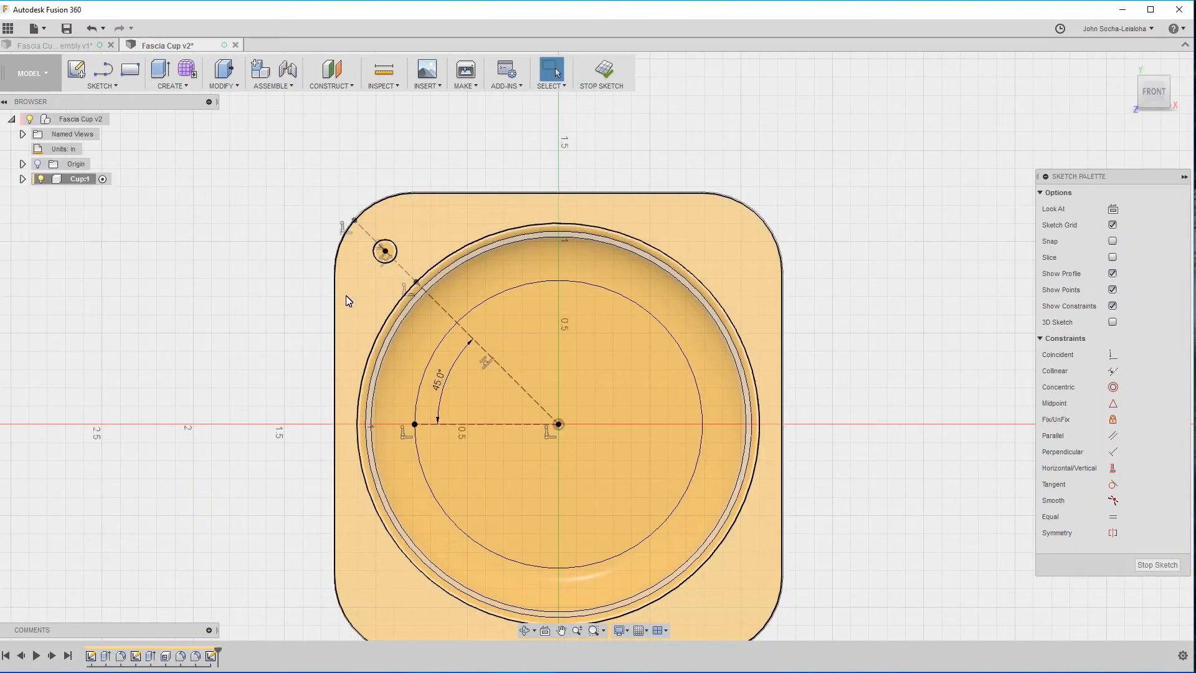
pyautogui.click(416, 213)
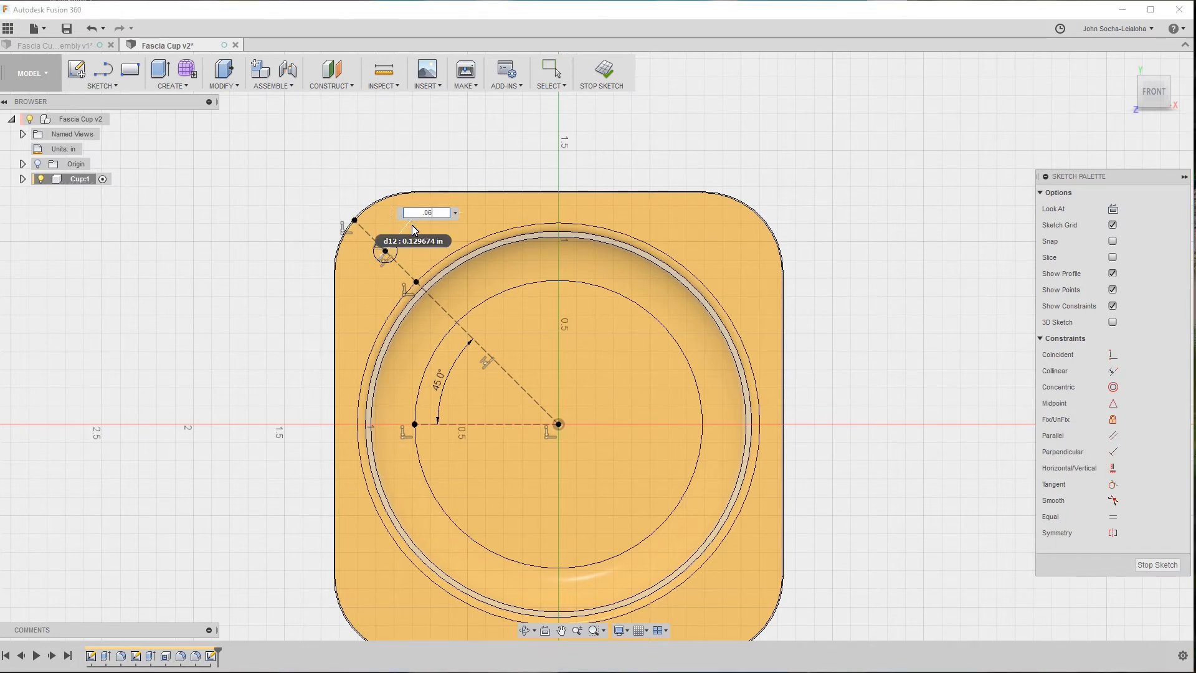
pyautogui.write('.064')
pyautogui.press('Return')
pyautogui.scroll(5, 387, 255)
pyautogui.moveTo(386, 254)
pyautogui.keyDown('shift'); pyautogui.mouseDown(button='middle')
pyautogui.moveTo(521, 330)
pyautogui.moveTo(436, 281)
pyautogui.mouseUp(button='middle'); pyautogui.keyUp('shift')
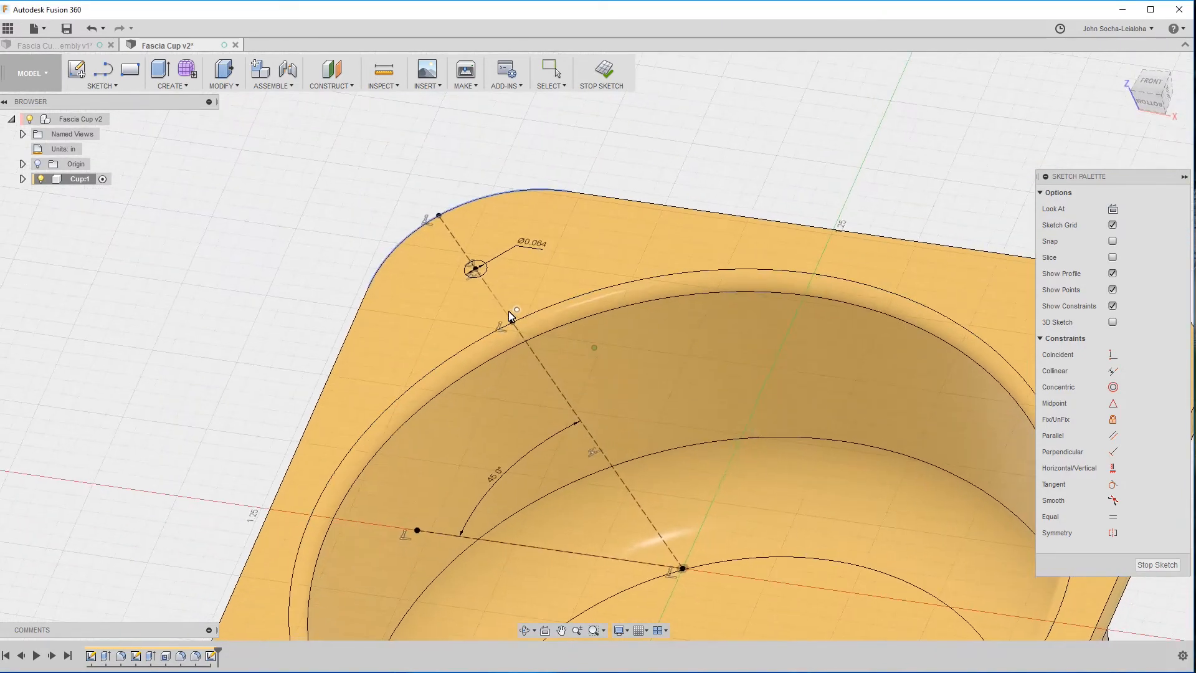
# Recheck the mounting hole's edge in the Fascia Cup assembly, then set the Fascia Cup circle's diameter to 0.064 in*2 and finish the sketch.
pyautogui.click(63, 47)
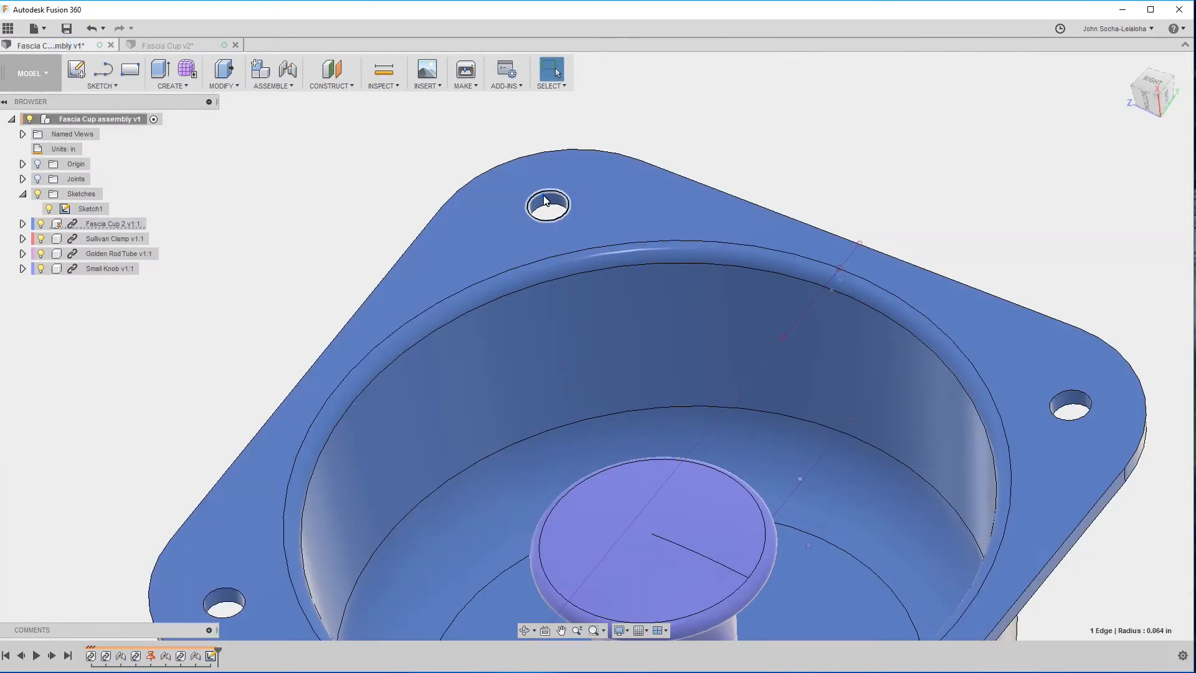
pyautogui.click(160, 46)
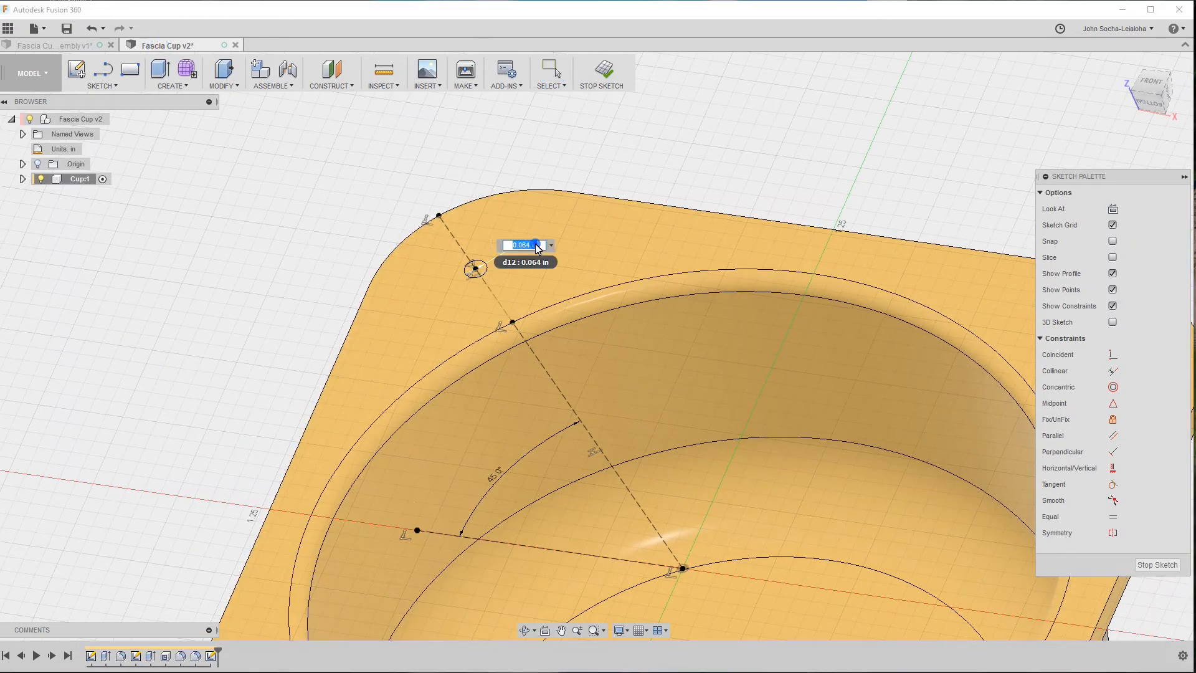
pyautogui.click(537, 246)
pyautogui.write('*2')
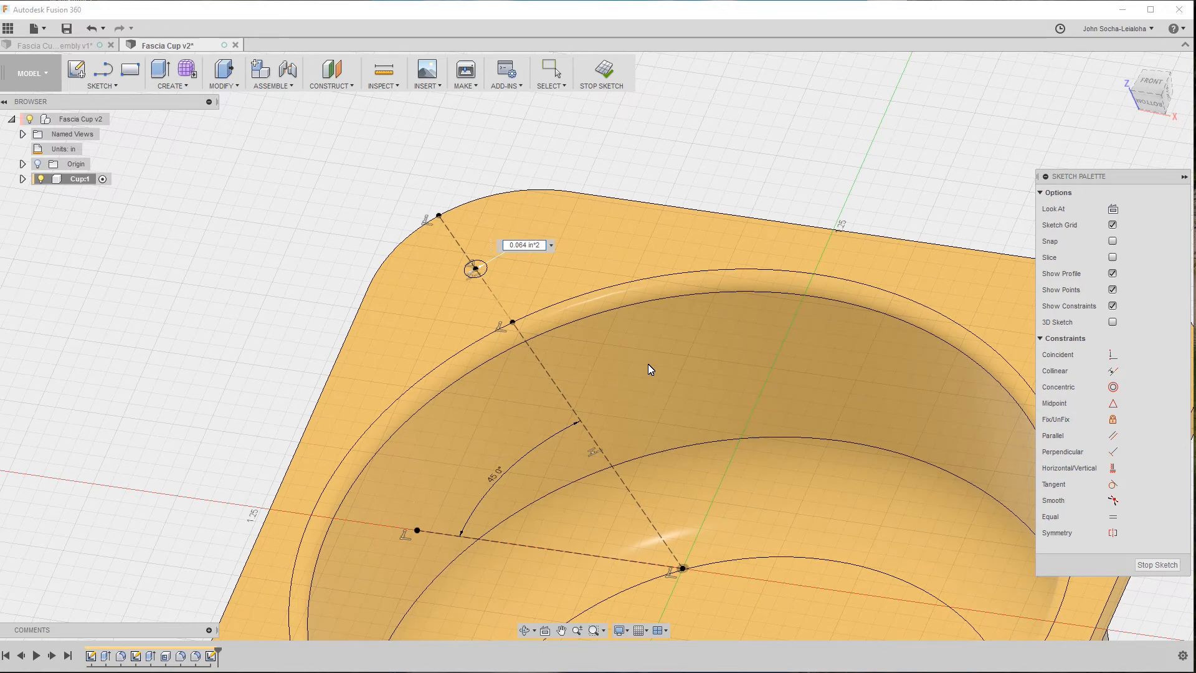
pyautogui.press('Return')
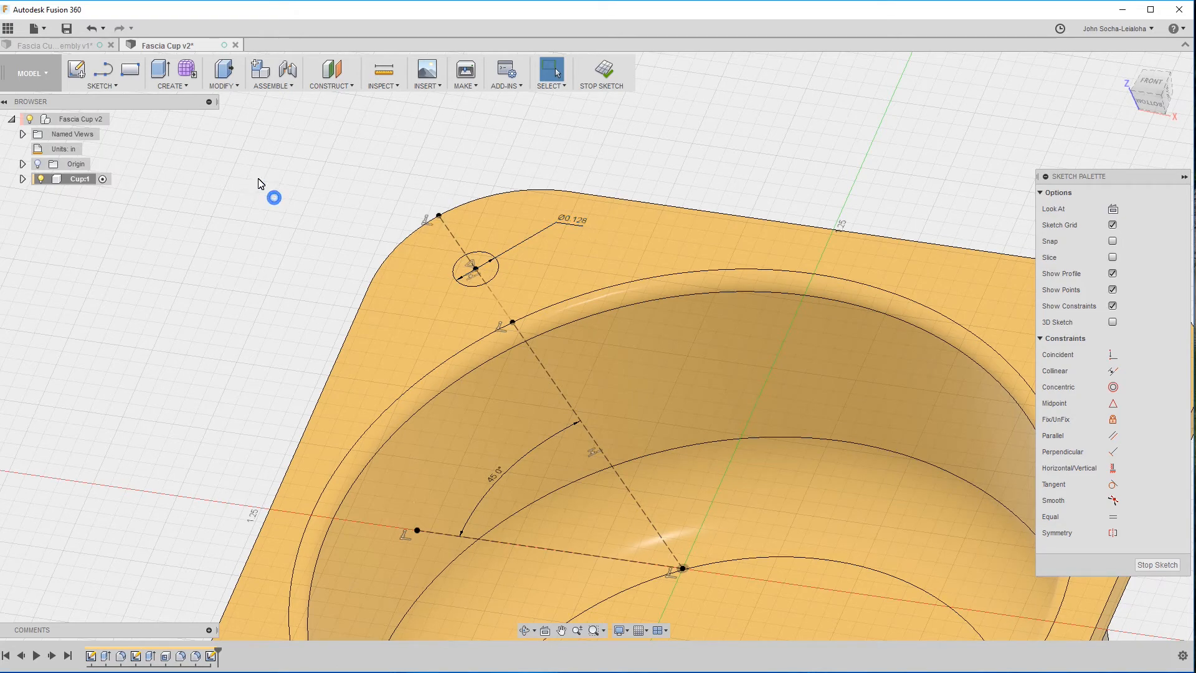
pyautogui.scroll(-3, 259, 182)
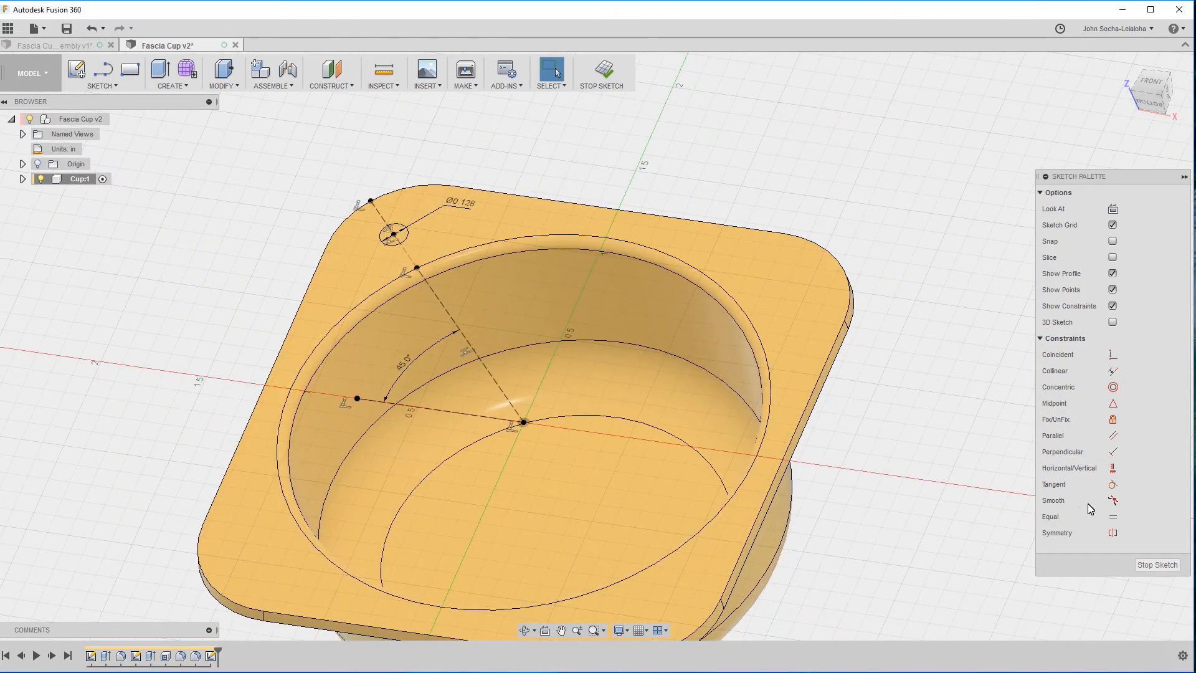
pyautogui.click(1157, 565)
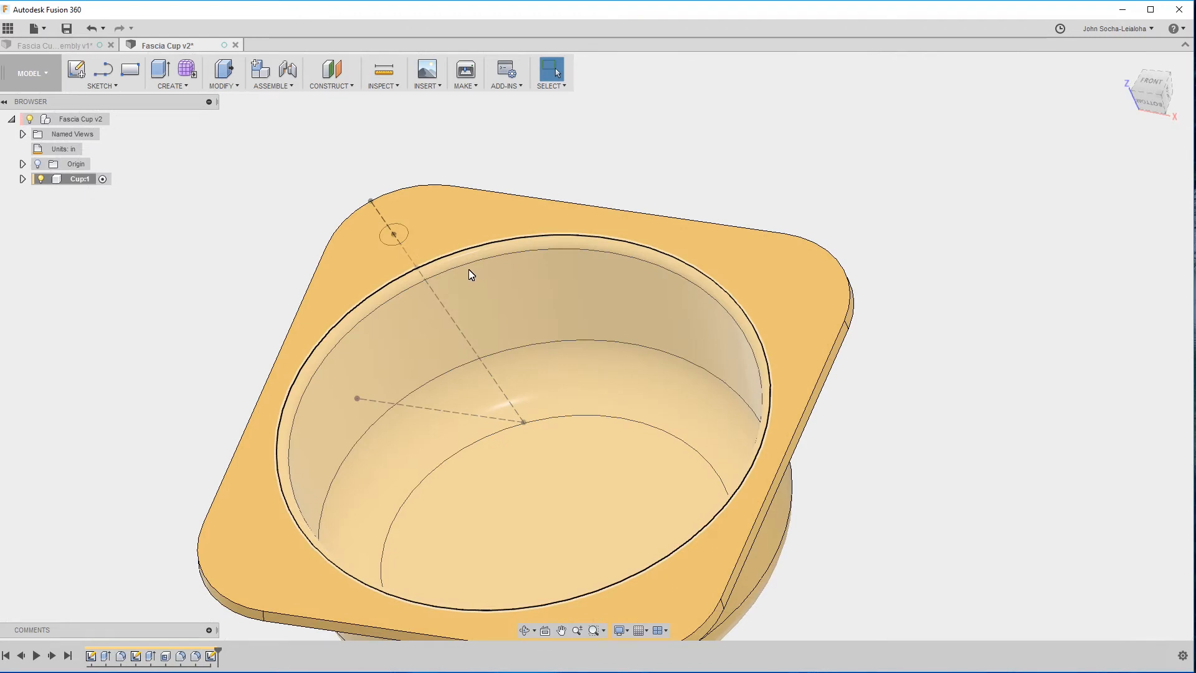
# Extrude the mounting hole circle as a cut into the flange, with the extent set to To Object at the flange's underside face.
pyautogui.press('e')
pyautogui.click(398, 238)
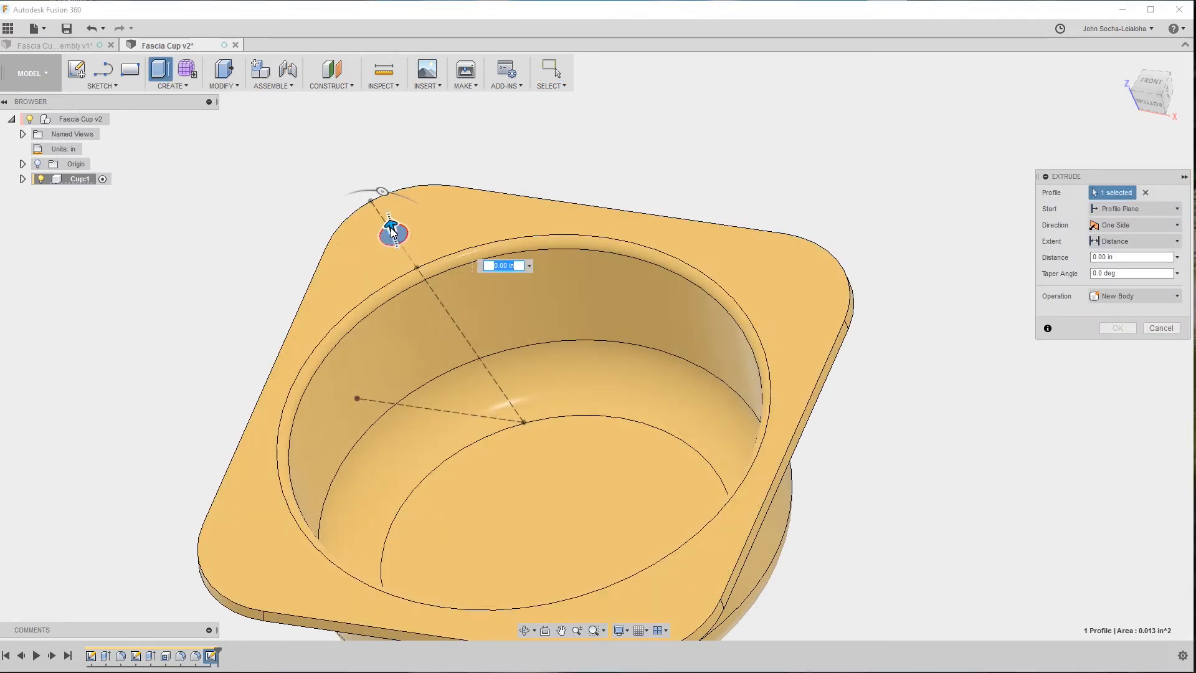
pyautogui.moveTo(393, 232); pyautogui.dragTo(399, 254)
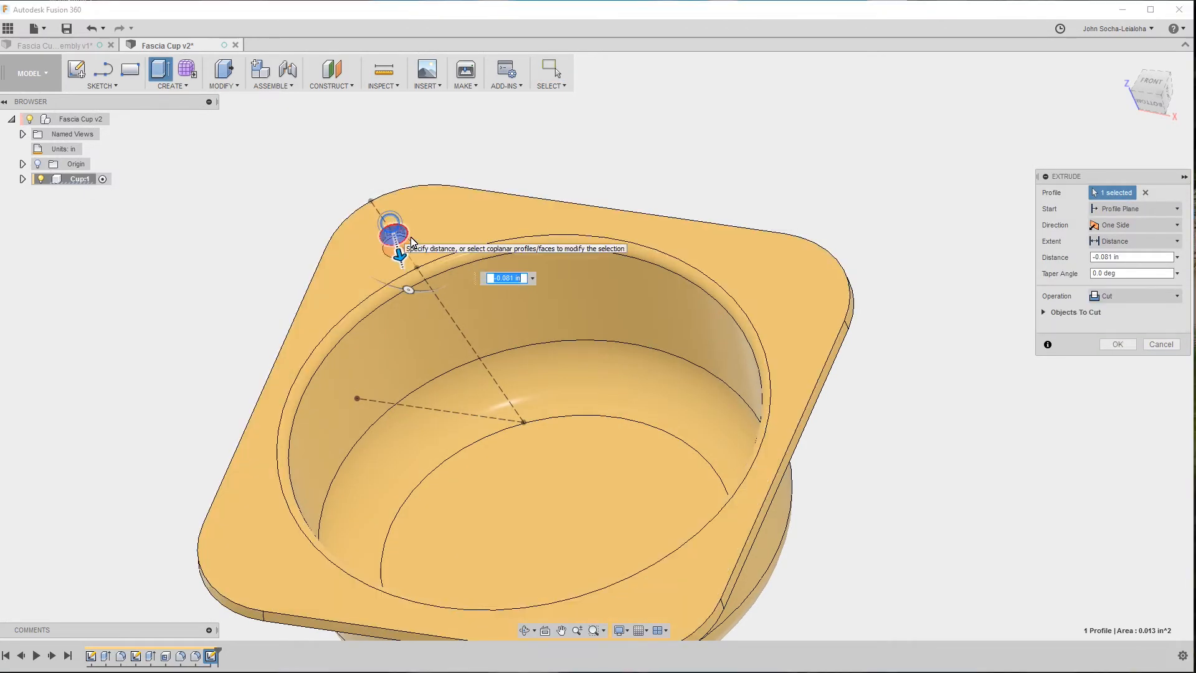
pyautogui.click(1115, 241)
pyautogui.click(1113, 277)
pyautogui.keyDown('shift'); pyautogui.moveTo(839, 221); pyautogui.dragTo(741, 170, button='middle'); pyautogui.keyUp('shift')
pyautogui.click(741, 168)
pyautogui.keyDown('shift'); pyautogui.moveTo(838, 246); pyautogui.dragTo(693, 284, button='middle'); pyautogui.keyUp('shift')
pyautogui.scroll(-4, 555, 350)
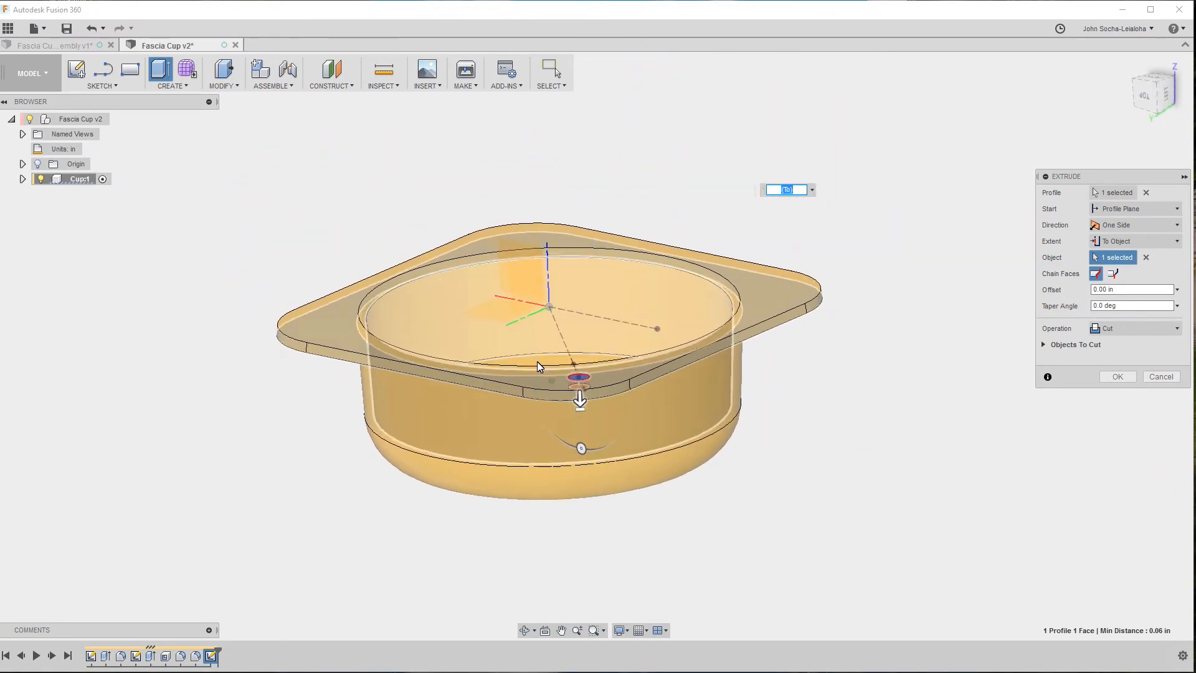
pyautogui.keyDown('shift'); pyautogui.moveTo(522, 357); pyautogui.dragTo(708, 454, button='middle'); pyautogui.keyUp('shift')
pyautogui.scroll(4, 709, 455)
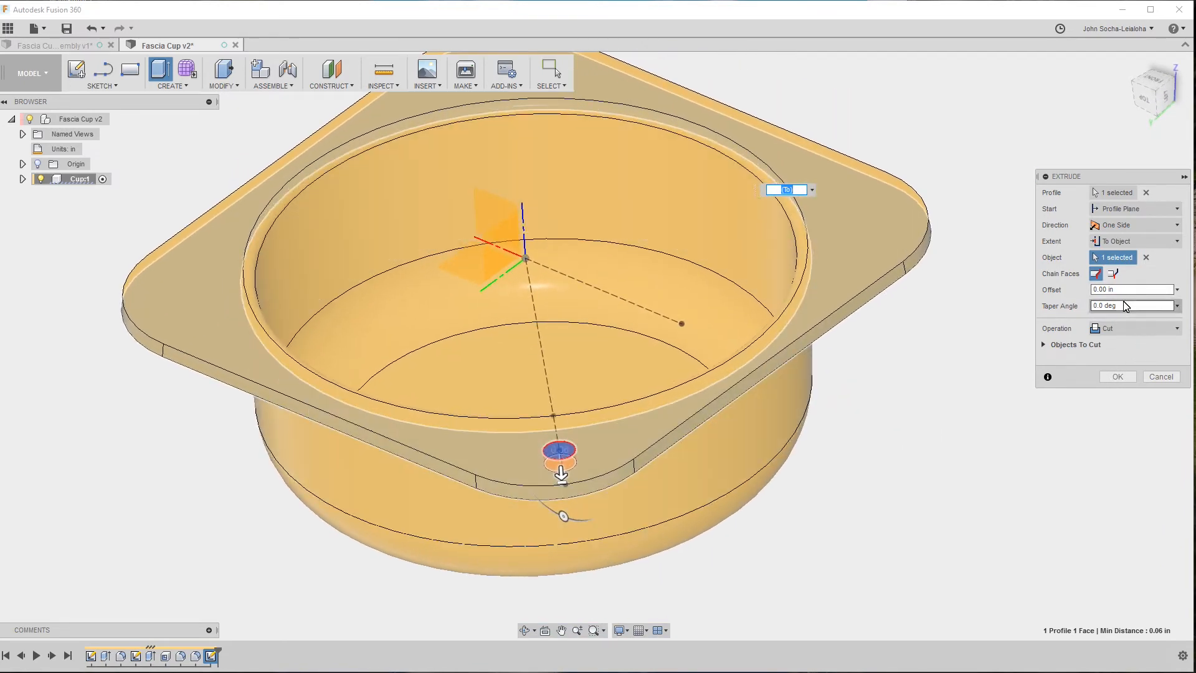
# Set the hole cut's taper angle to 5 deg and inspect its profile from the side.
pyautogui.click(1126, 306)
pyautogui.write('5')
pyautogui.hotkey('shift', 'Tab')
pyautogui.keyDown('shift'); pyautogui.moveTo(758, 419); pyautogui.dragTo(461, 330, button='middle'); pyautogui.keyUp('shift')
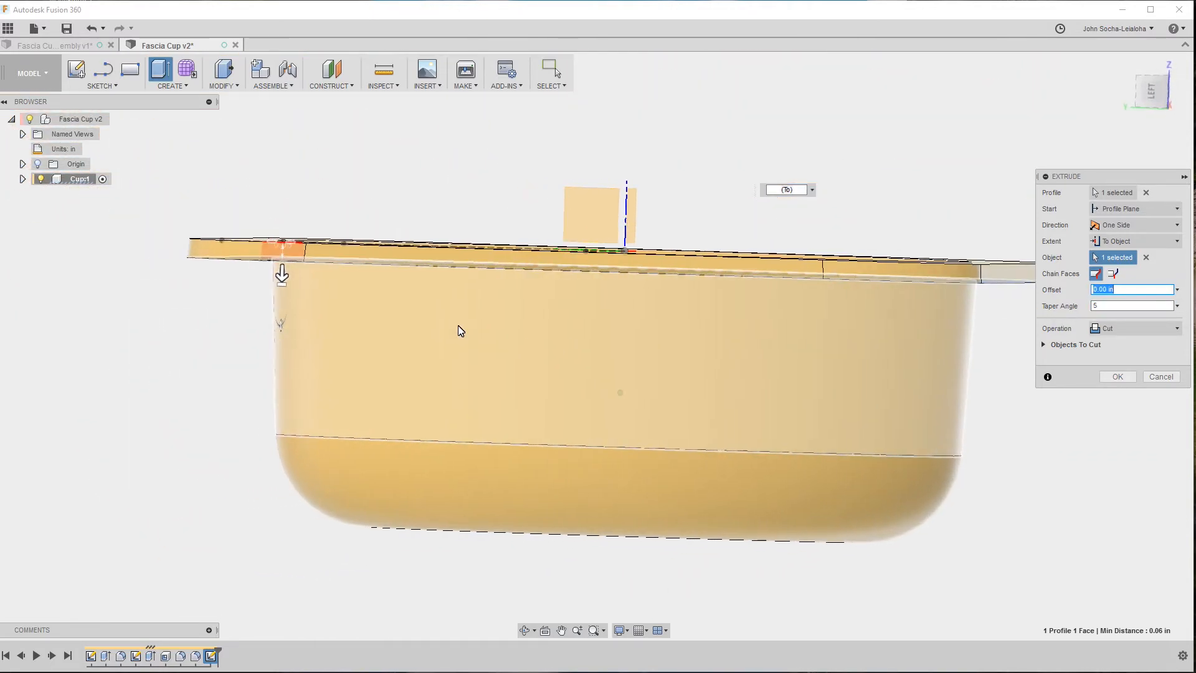
pyautogui.scroll(5, 339, 314)
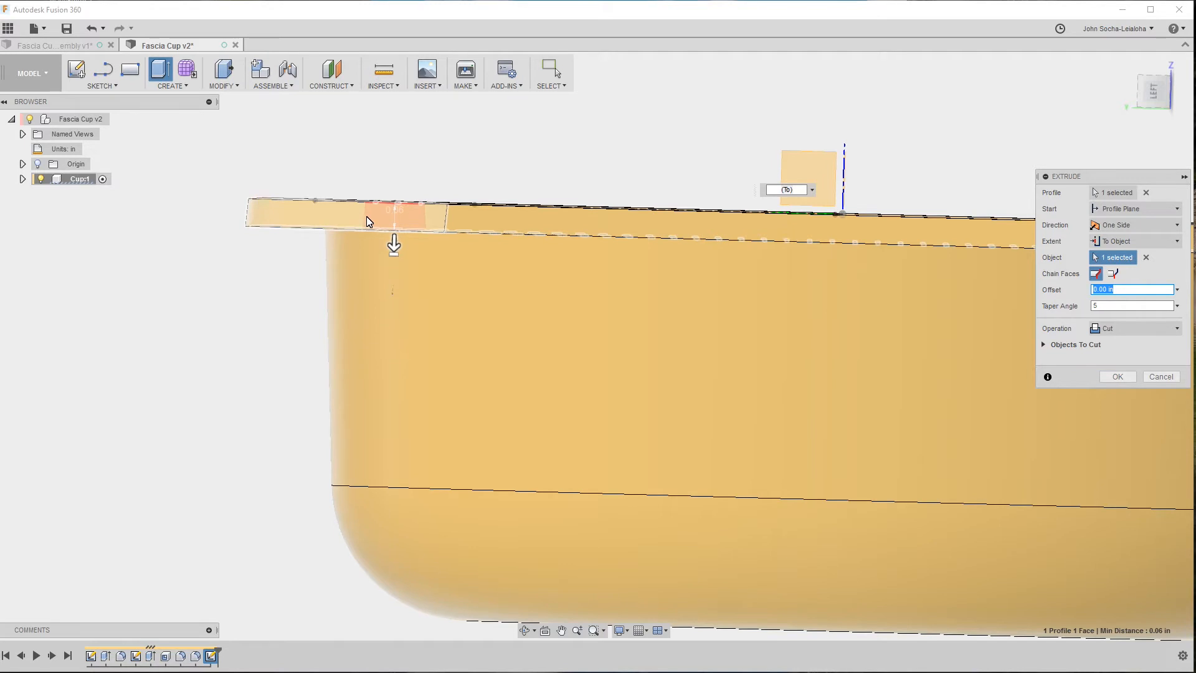
# Change the hole cut's taper angle to -5 deg and pull its depth to about -0.104 in.
pyautogui.press('Tab')
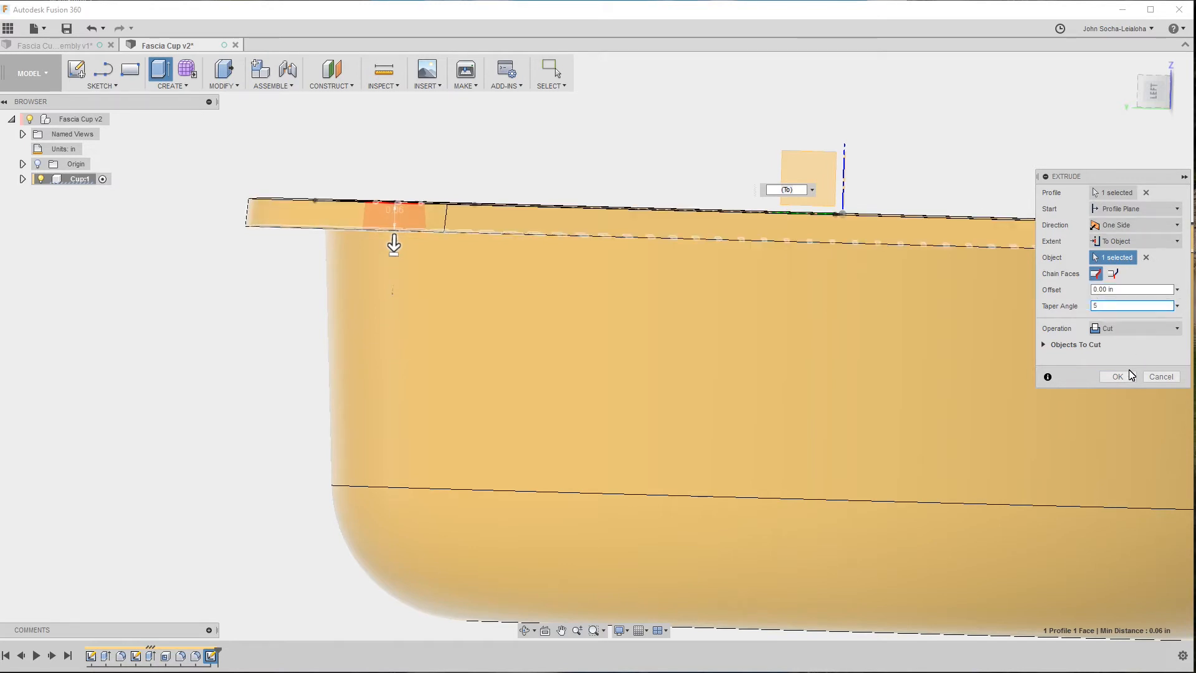
pyautogui.click(1129, 372)
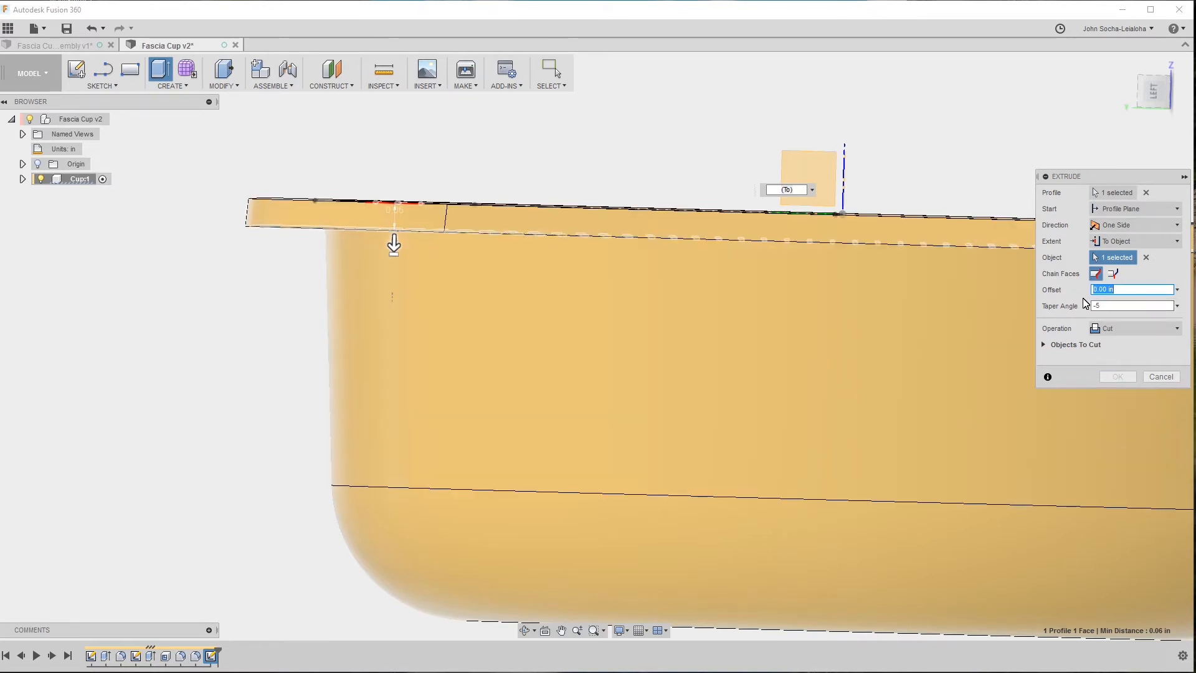
pyautogui.click(1117, 308)
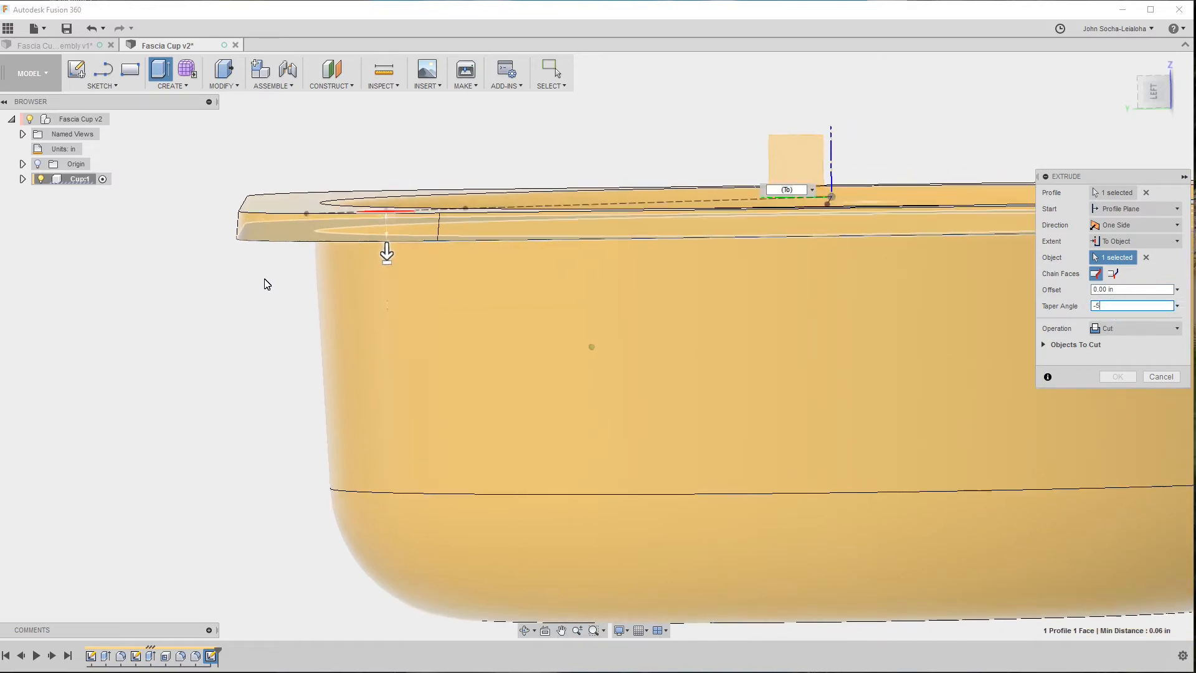
pyautogui.keyDown('shift'); pyautogui.moveTo(267, 285); pyautogui.dragTo(387, 232, button='middle'); pyautogui.keyUp('shift')
pyautogui.moveTo(387, 232); pyautogui.dragTo(386, 244)
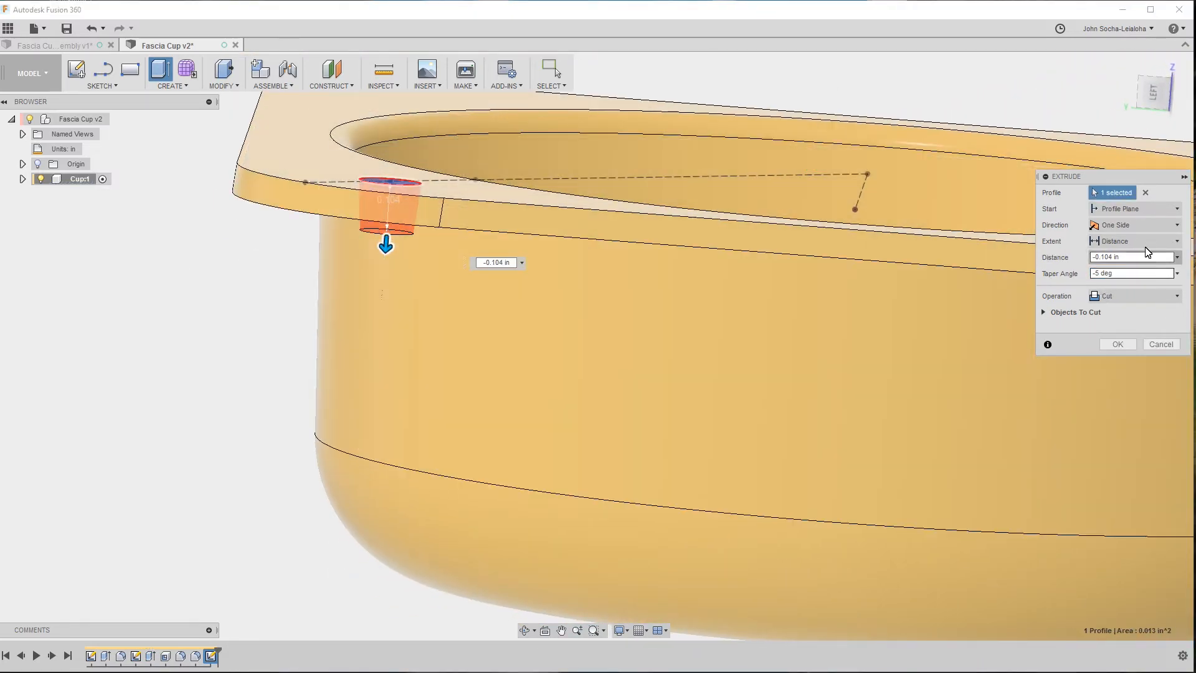
# Try the To Object extent again for the -5 deg tapered cut, ending at the flange's underside face.
pyautogui.click(1130, 227)
pyautogui.click(1131, 231)
pyautogui.click(1132, 241)
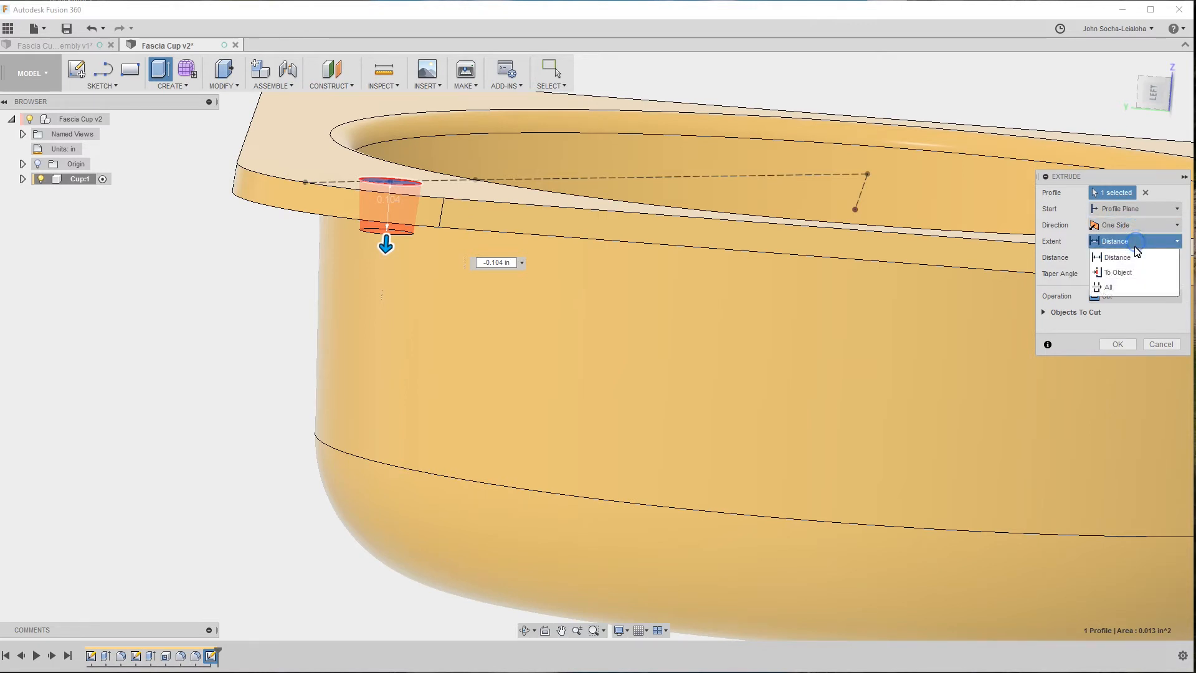
pyautogui.click(1127, 275)
pyautogui.keyDown('shift'); pyautogui.moveTo(525, 338); pyautogui.dragTo(220, 311, button='middle'); pyautogui.keyUp('shift')
pyautogui.click(314, 297)
pyautogui.keyDown('shift'); pyautogui.moveTo(314, 297); pyautogui.dragTo(374, 287, button='middle'); pyautogui.keyUp('shift')
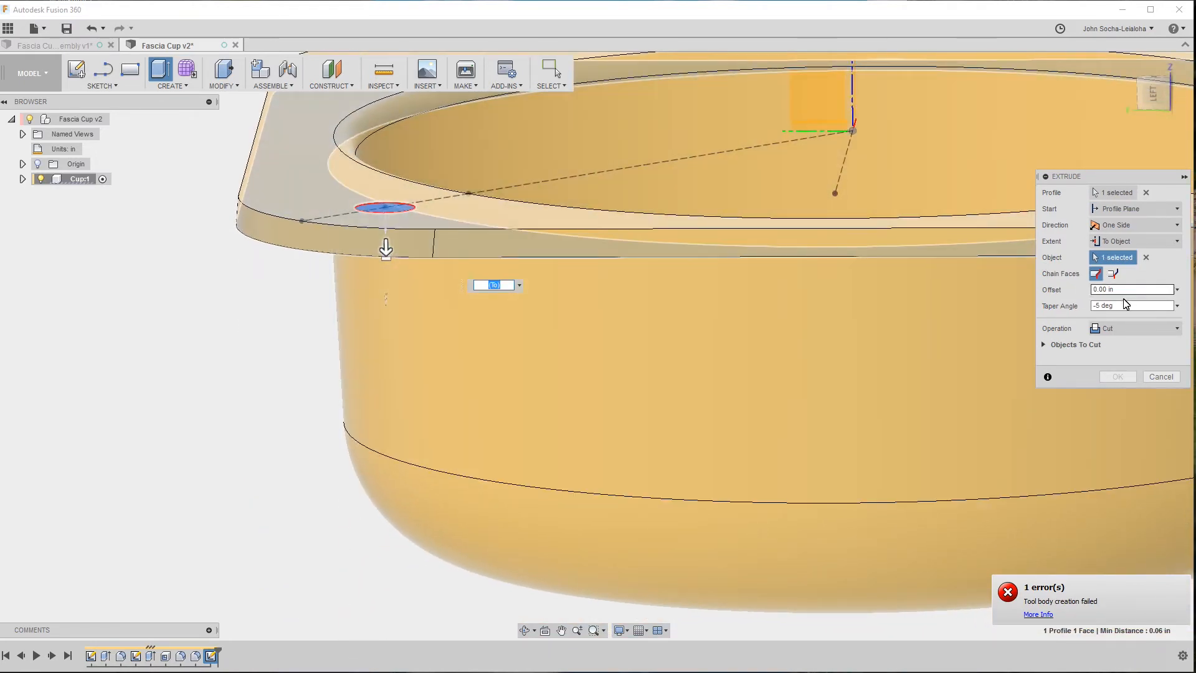
pyautogui.click(1119, 305)
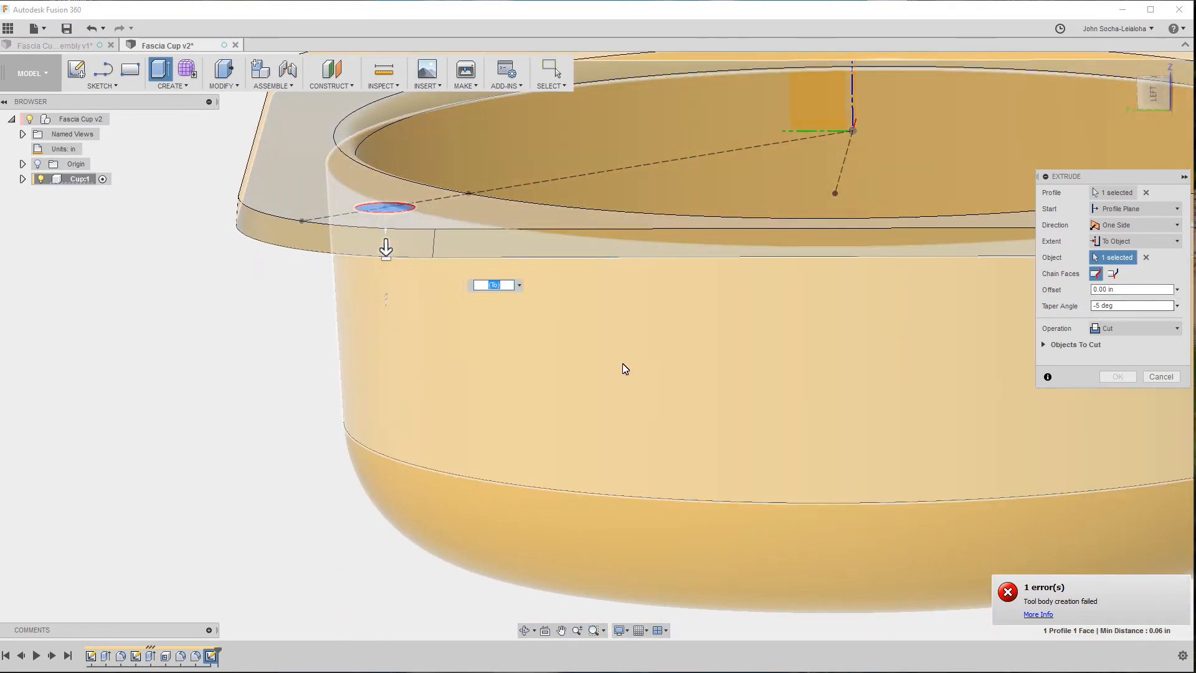
pyautogui.keyDown('shift'); pyautogui.moveTo(408, 335); pyautogui.dragTo(430, 284, button='middle'); pyautogui.keyUp('shift')
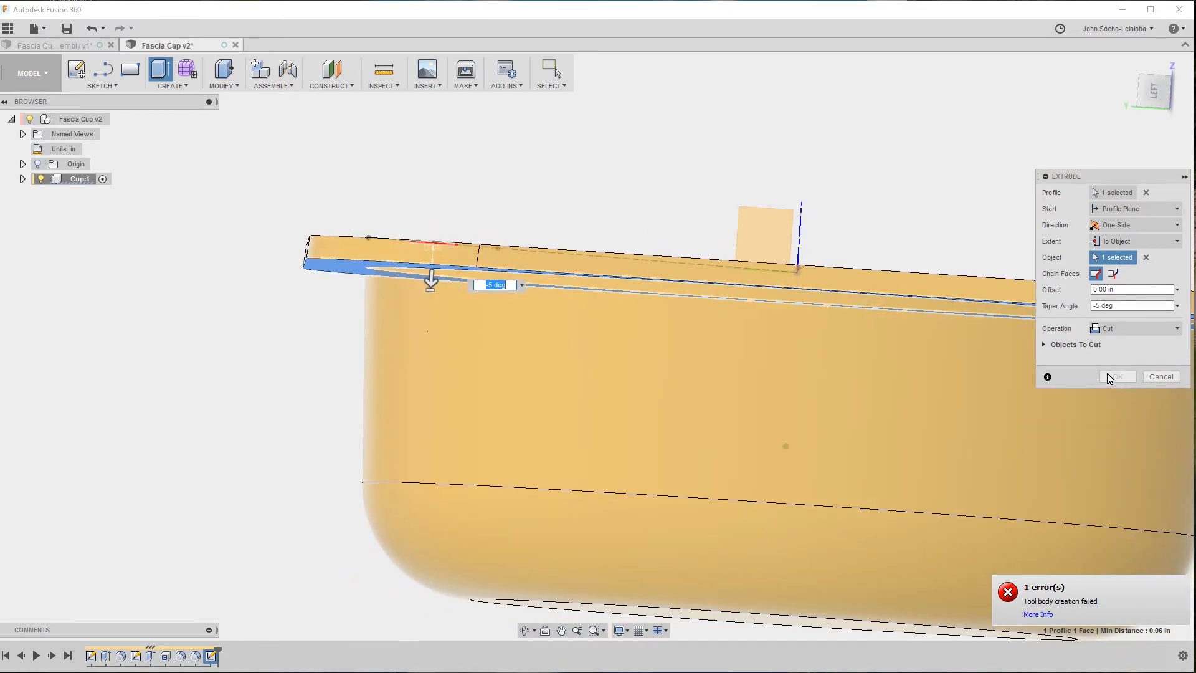
pyautogui.keyDown('shift'); pyautogui.moveTo(1111, 380); pyautogui.dragTo(1014, 366, button='middle'); pyautogui.keyUp('shift')
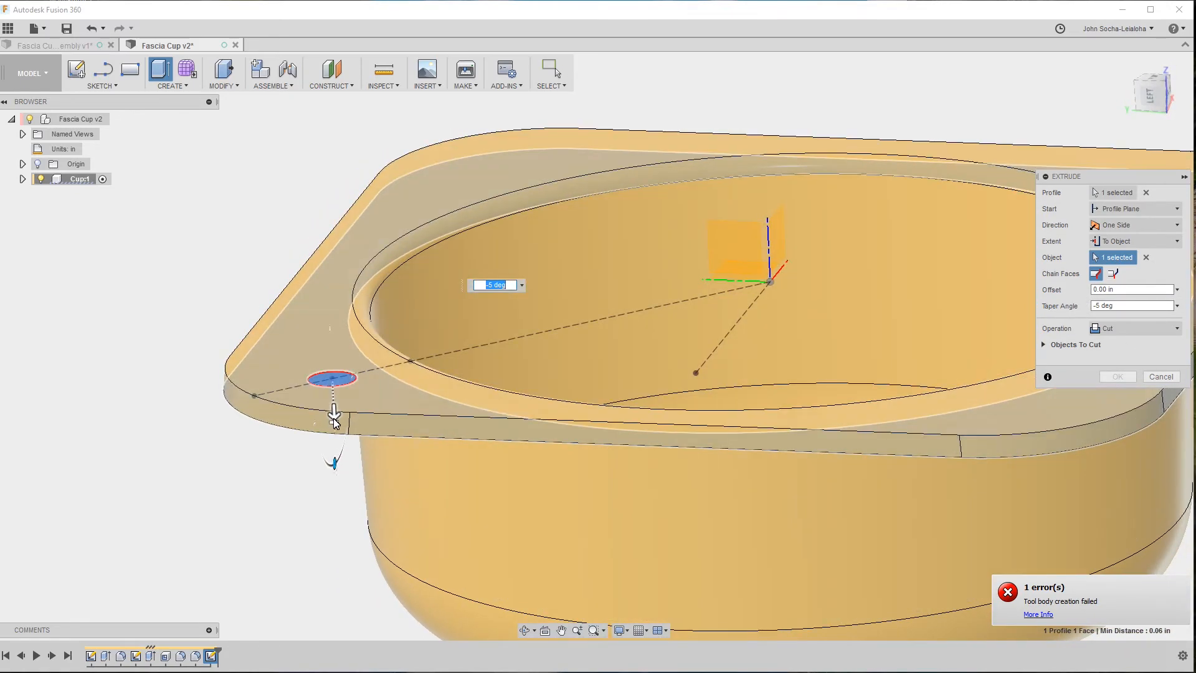
# Pull the tapered hole cut to a distance of about -0.179 in through the flange and inspect it from the side.
pyautogui.moveTo(334, 421); pyautogui.dragTo(338, 466)
pyautogui.keyDown('shift'); pyautogui.moveTo(601, 474); pyautogui.dragTo(618, 429, button='middle'); pyautogui.keyUp('shift')
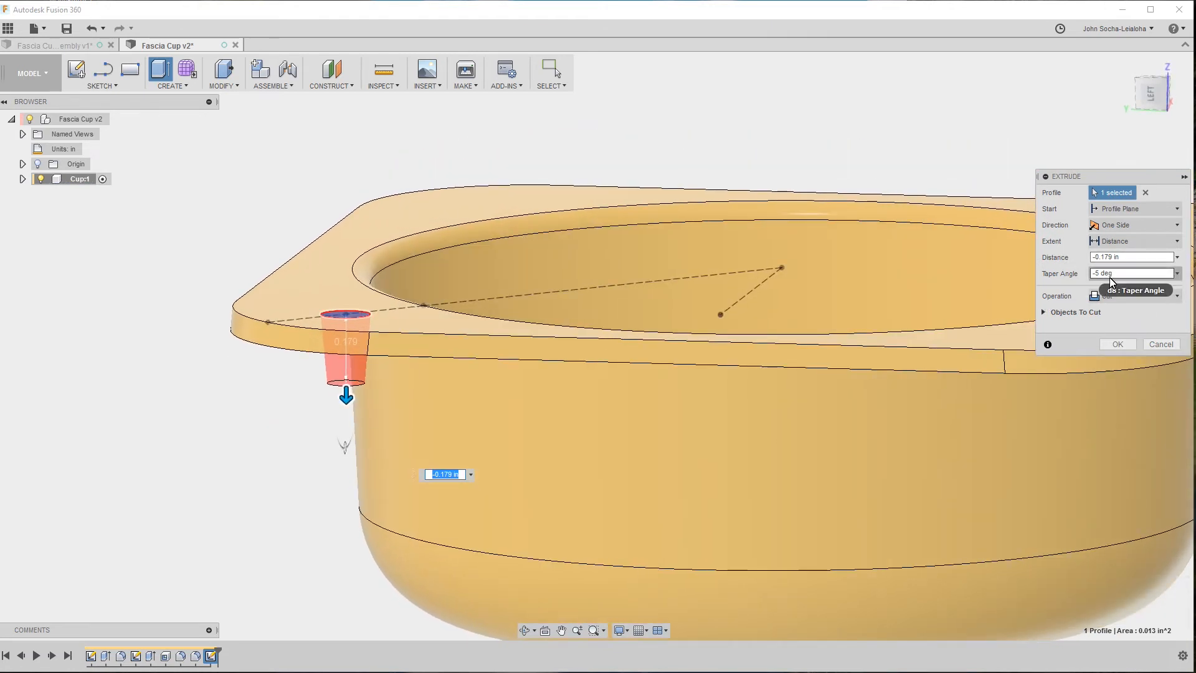
pyautogui.keyDown('shift'); pyautogui.moveTo(241, 430); pyautogui.dragTo(319, 253, button='middle'); pyautogui.keyUp('shift')
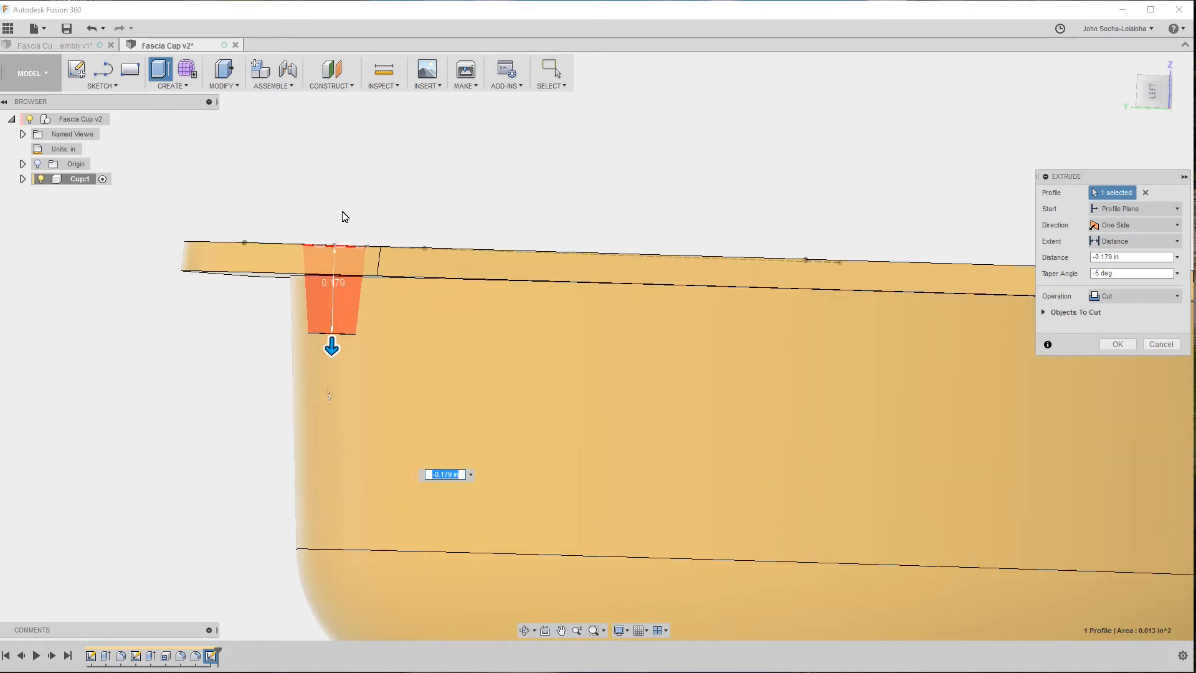
# Set the tapered hole cut's taper angle to -3 deg and complete the cut through the flange corner.
pyautogui.keyDown('shift'); pyautogui.moveTo(344, 216); pyautogui.dragTo(308, 258, button='middle'); pyautogui.keyUp('shift')
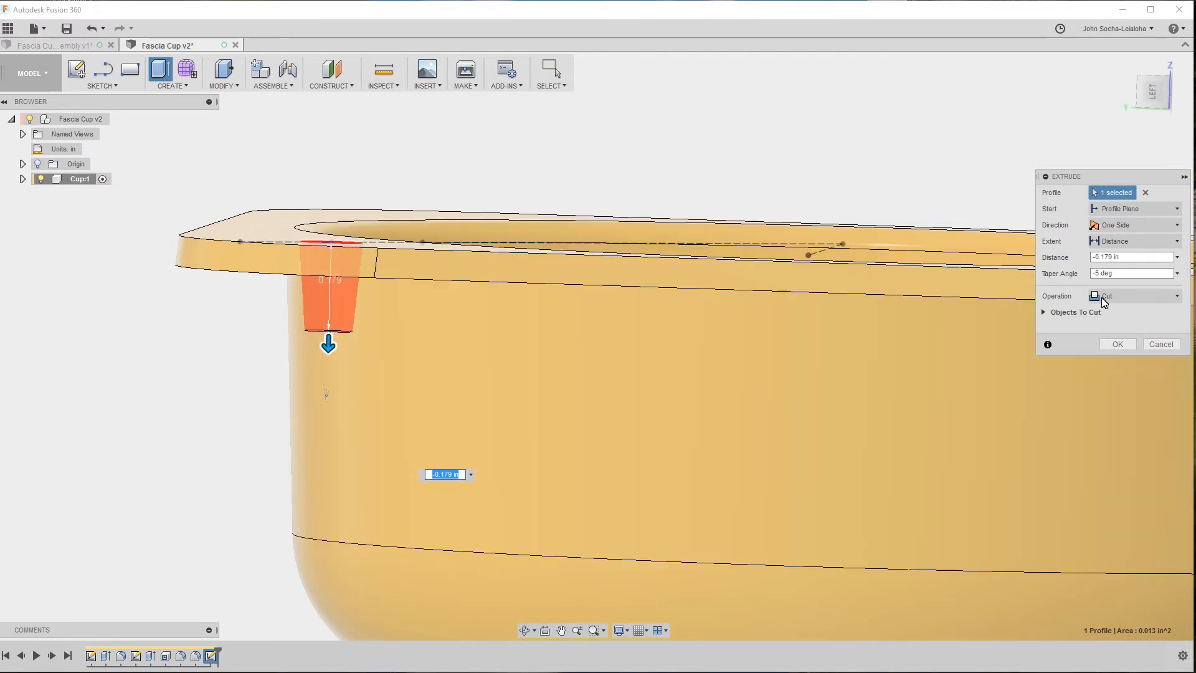
pyautogui.click(1100, 274)
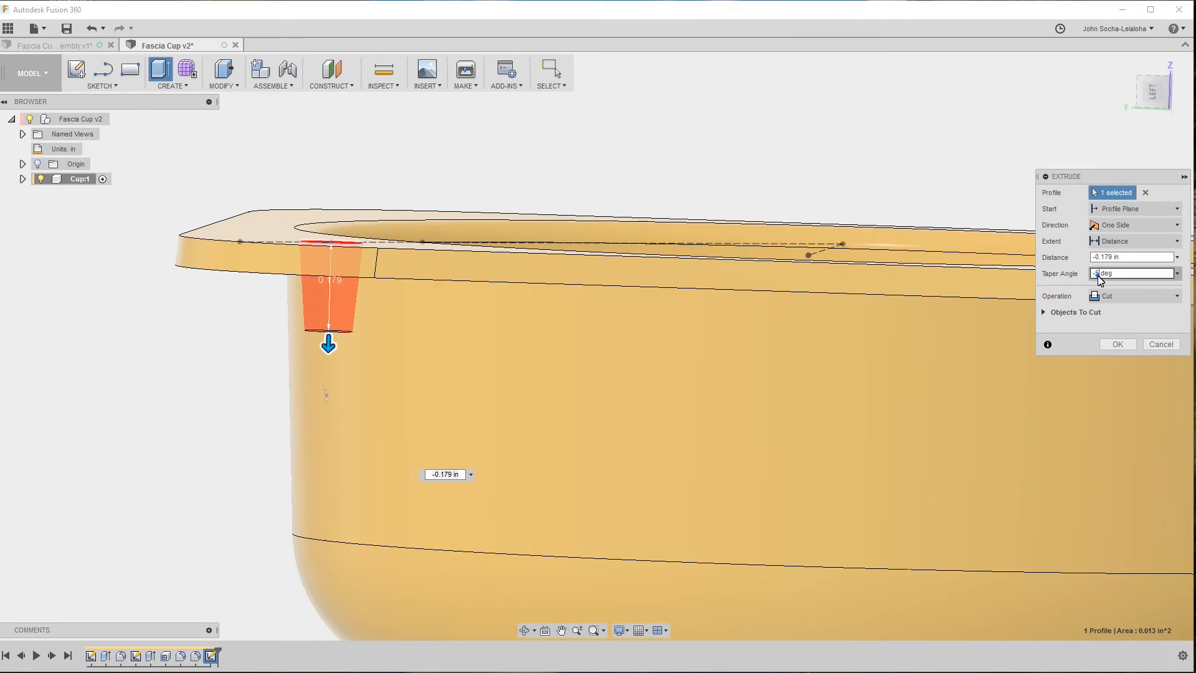
pyautogui.write('3')
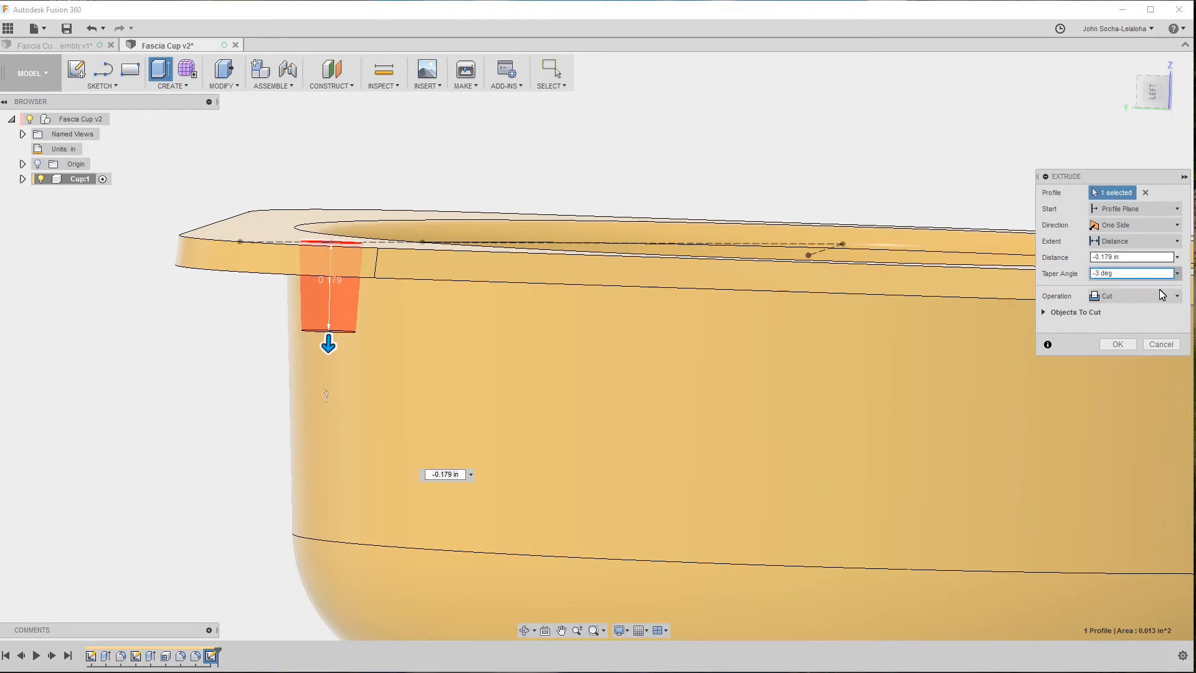
pyautogui.click(1117, 345)
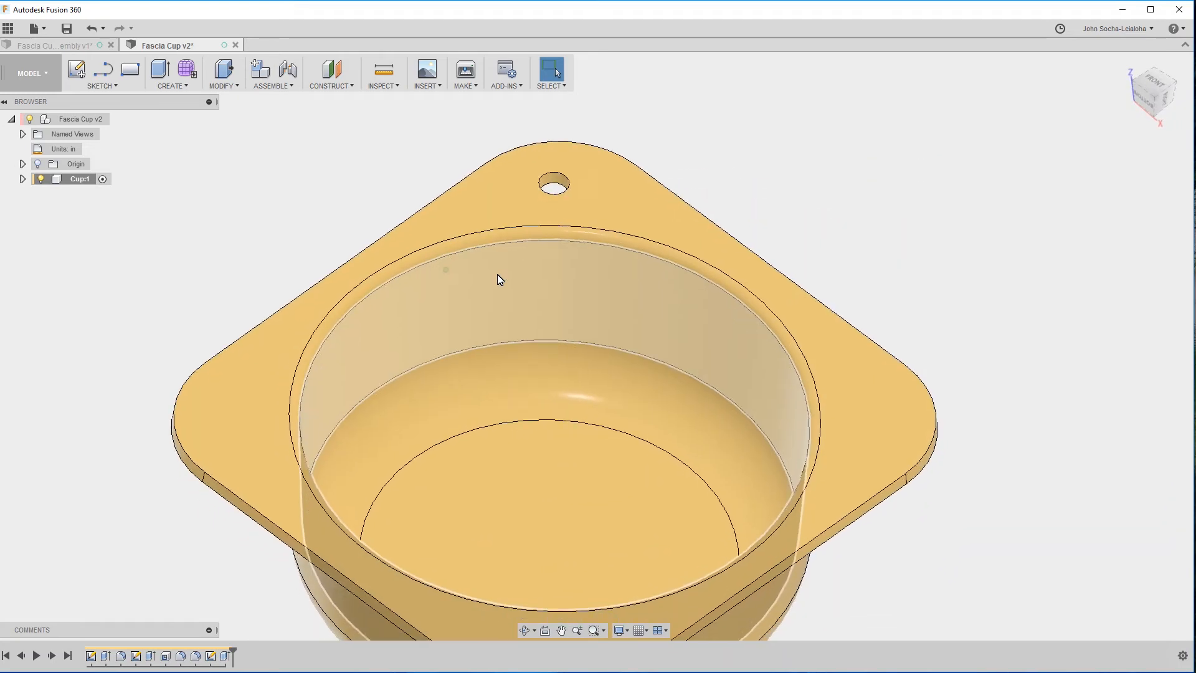
# Rename the new hole cut feature in the timeline as Mounting Screw Hole.
pyautogui.rightClick(226, 657)
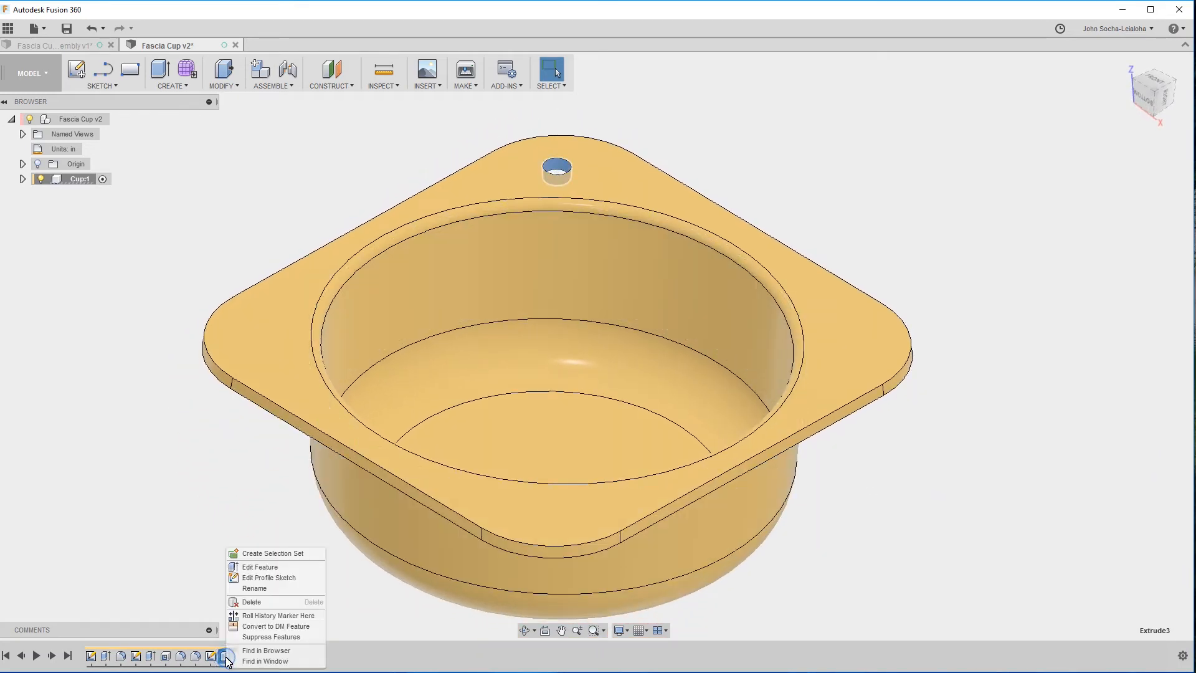
pyautogui.click(262, 588)
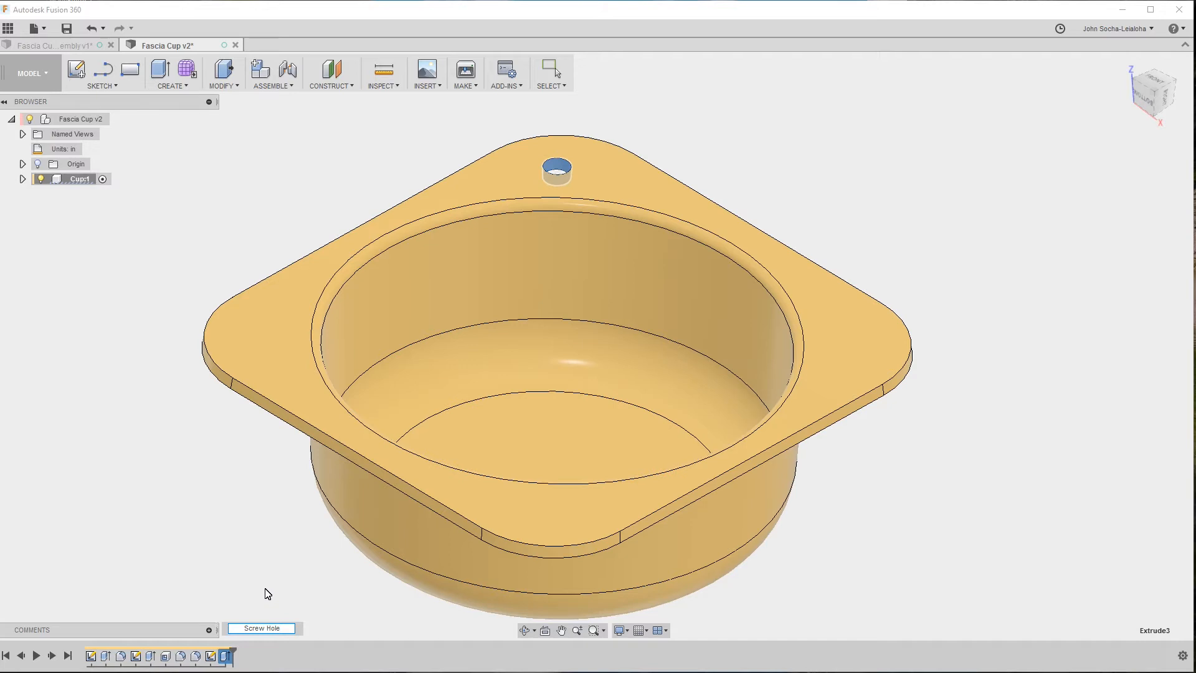
pyautogui.write('g')
pyautogui.press('Return')
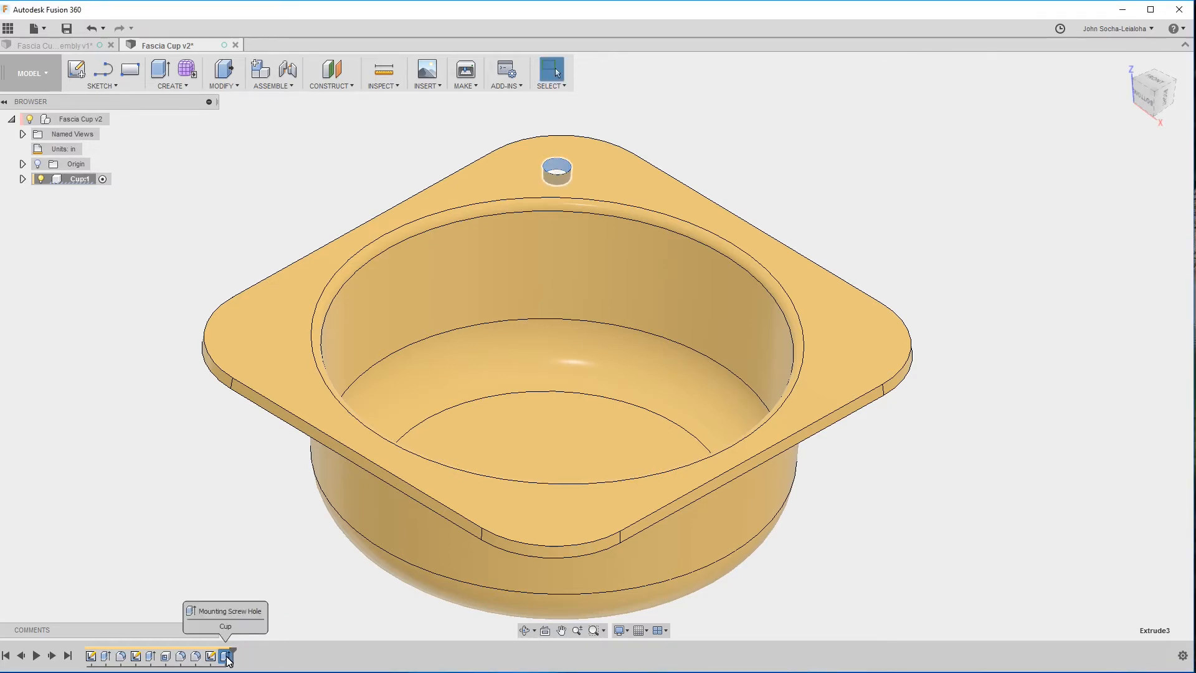
pyautogui.click(200, 545)
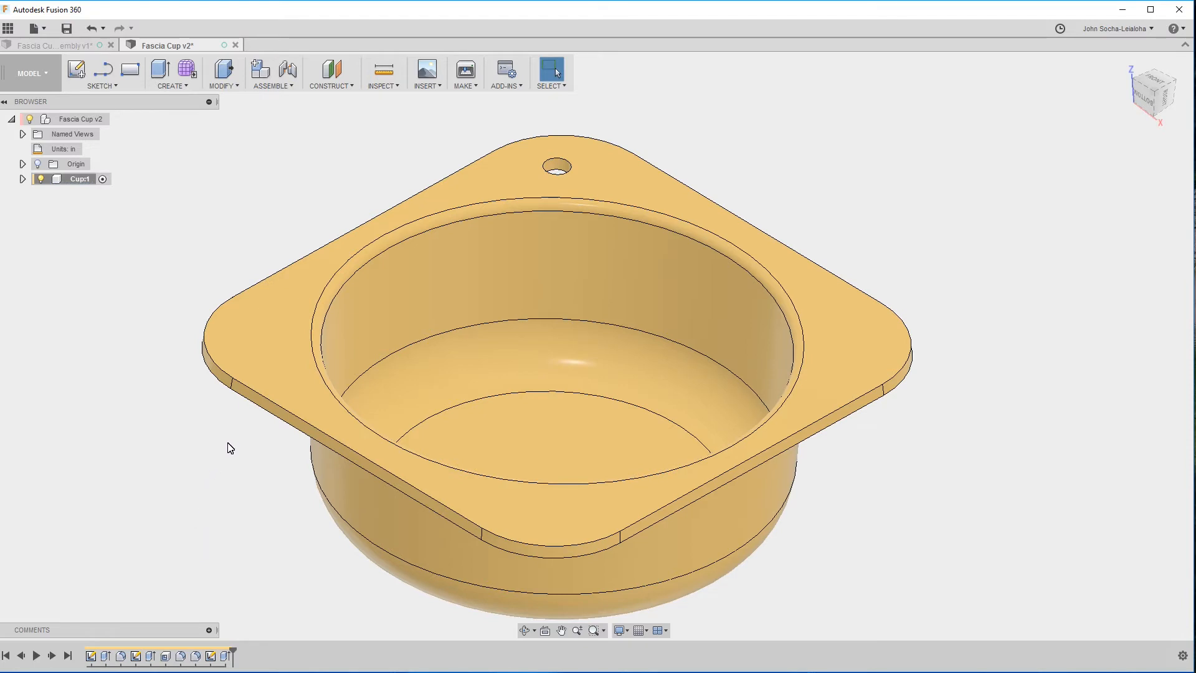
pyautogui.click(236, 87)
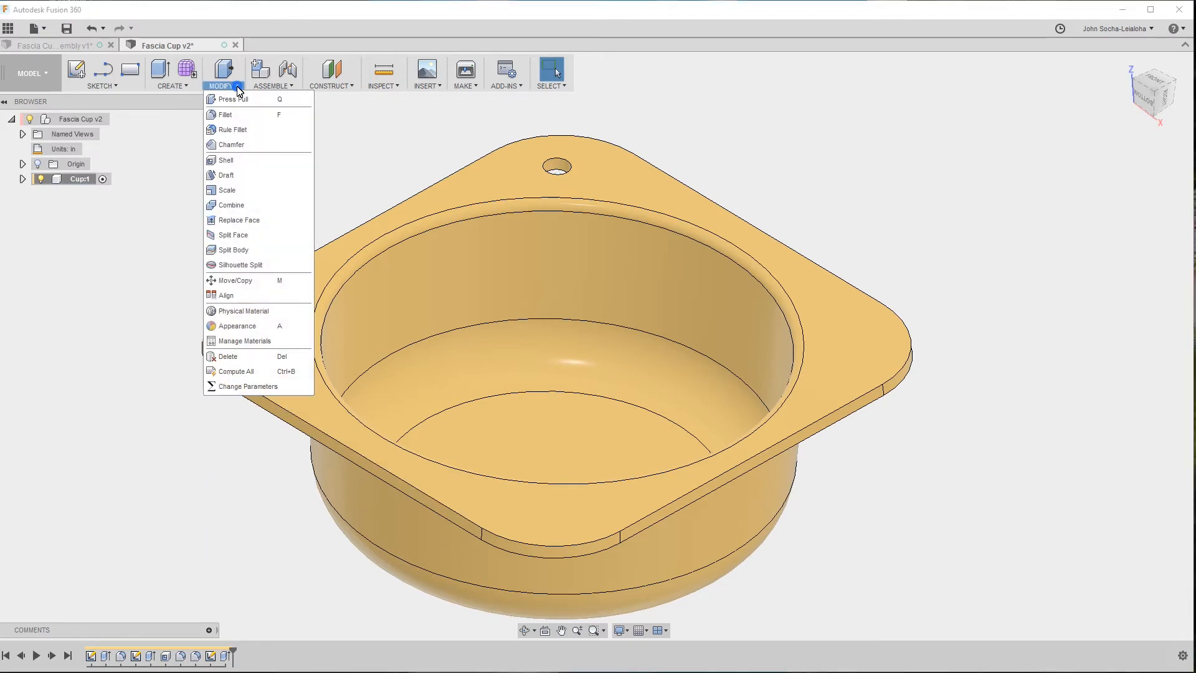
pyautogui.moveTo(262, 91)
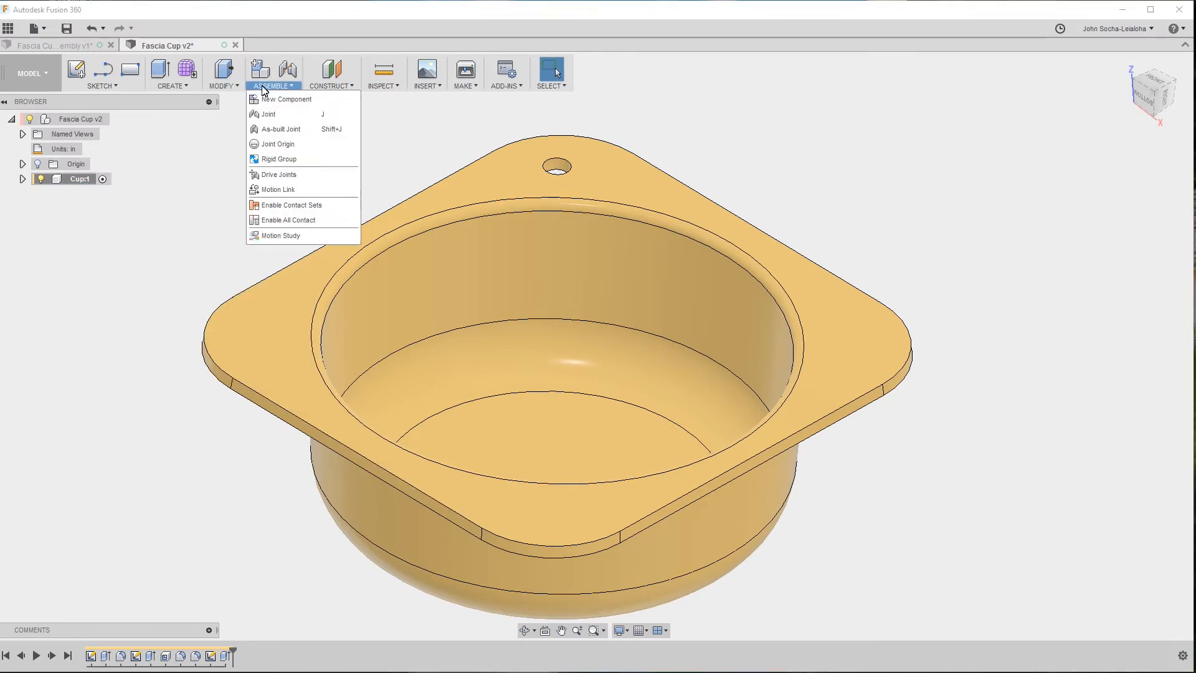
pyautogui.moveTo(173, 88)
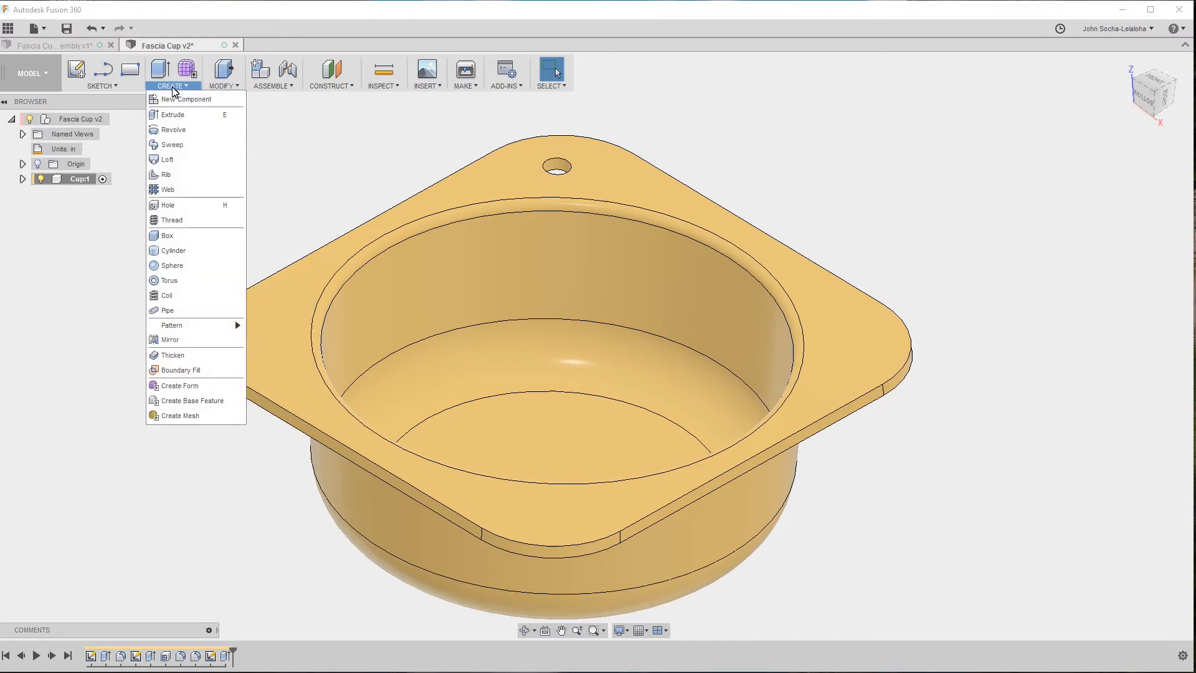
pyautogui.moveTo(220, 92)
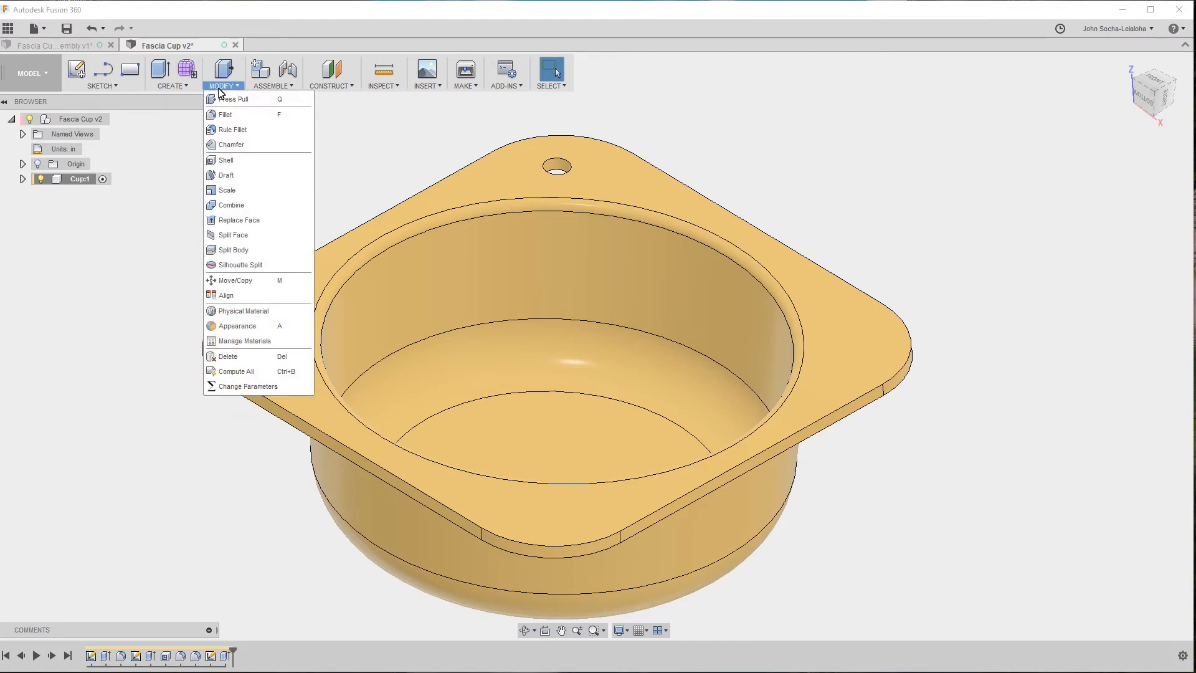
pyautogui.click(161, 215)
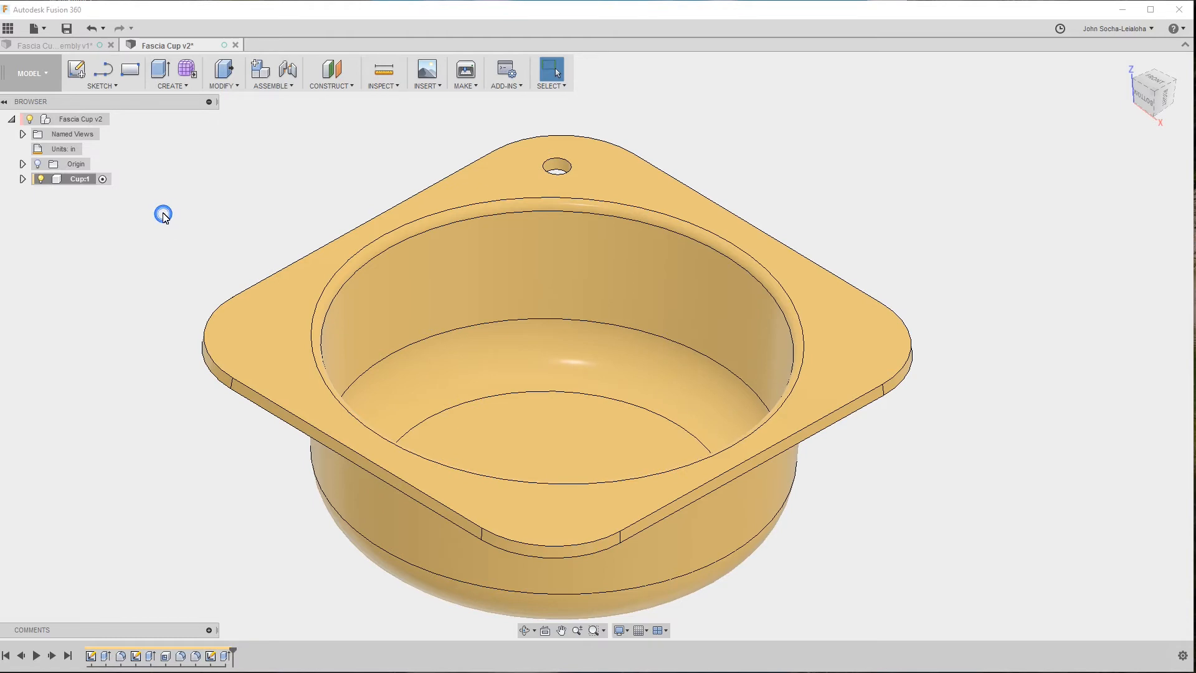
# Circular-pattern the Mounting Screw Hole feature around the Z axis with a quantity of 4, and save the design as a new version.
pyautogui.press('s')
pyautogui.write('patt')
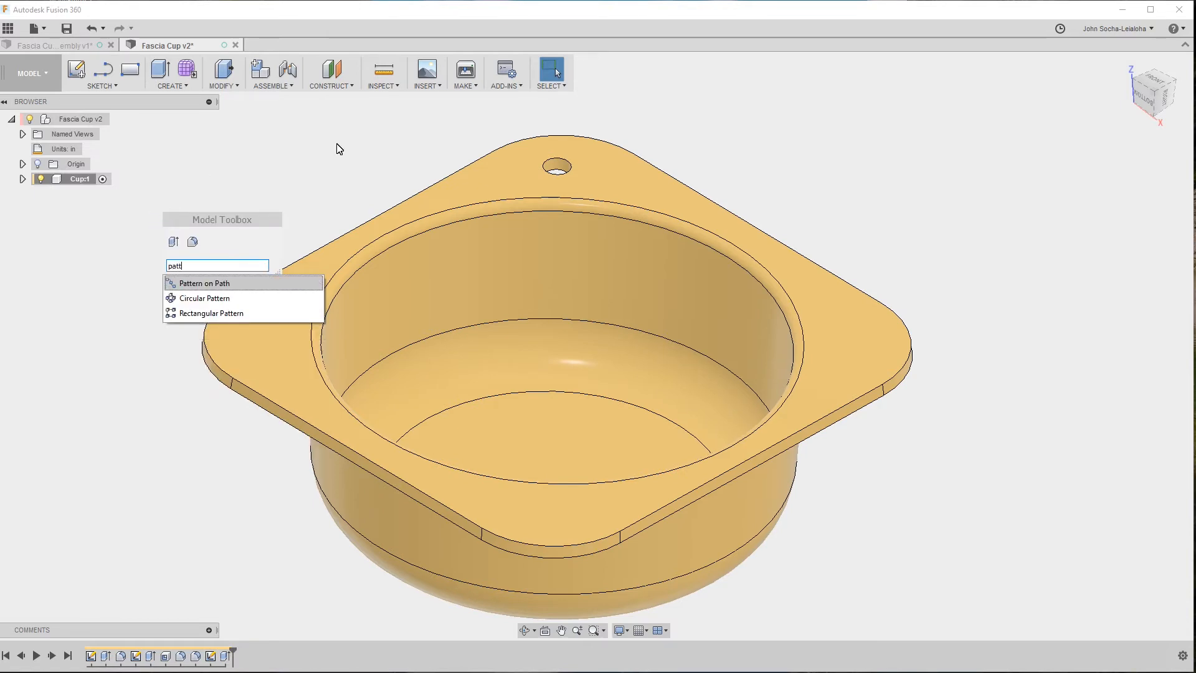
pyautogui.click(233, 299)
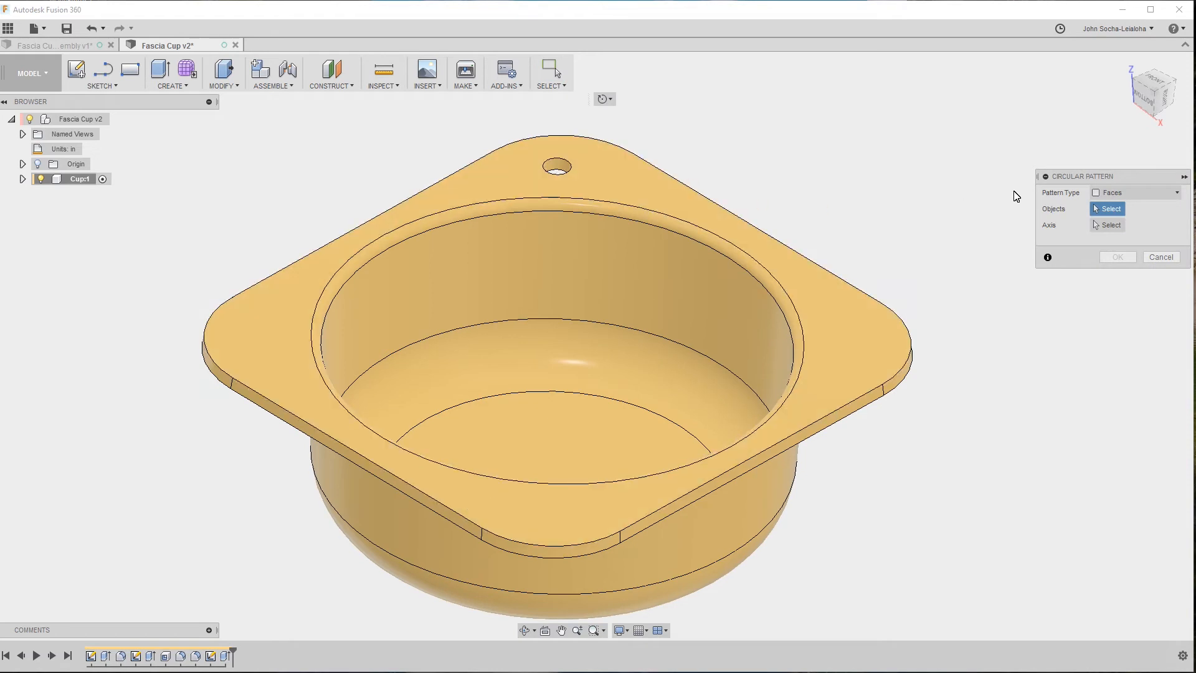
pyautogui.click(1110, 194)
pyautogui.click(1129, 239)
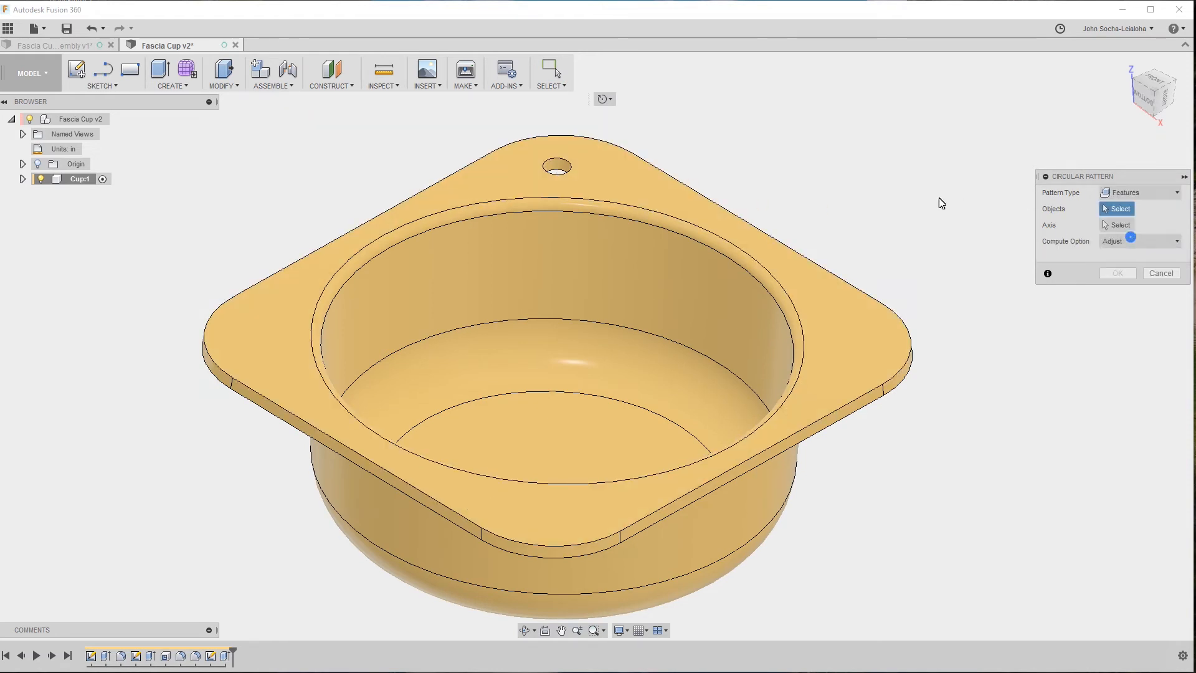
pyautogui.click(224, 659)
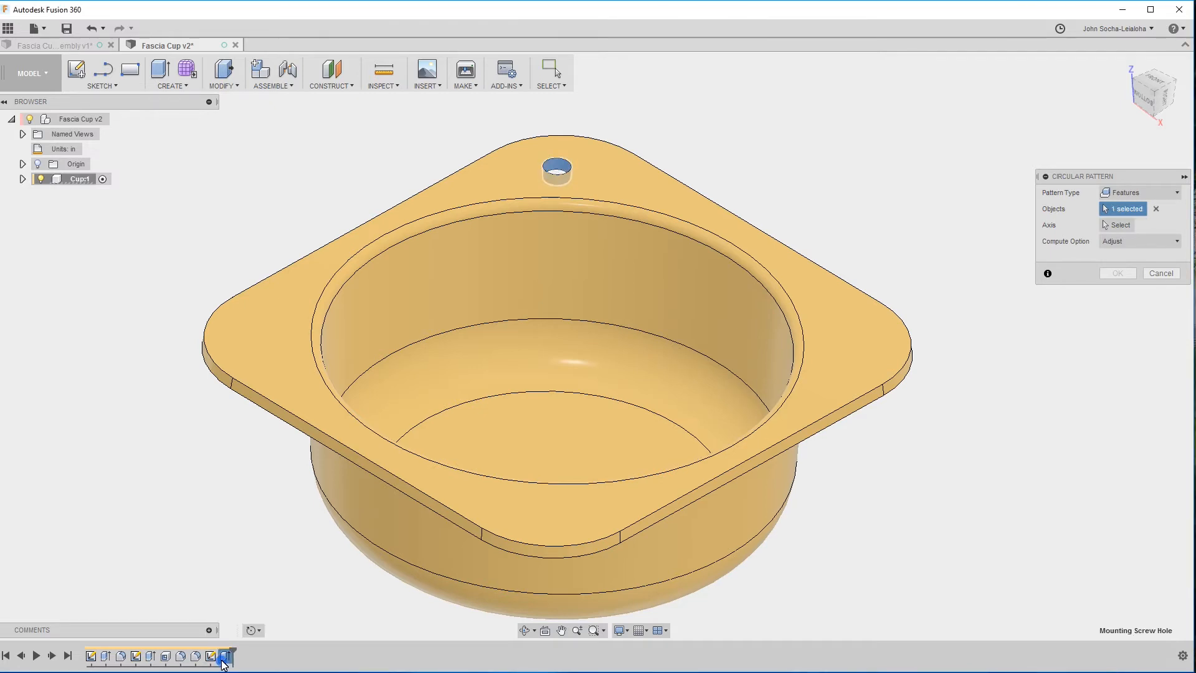
pyautogui.click(1115, 225)
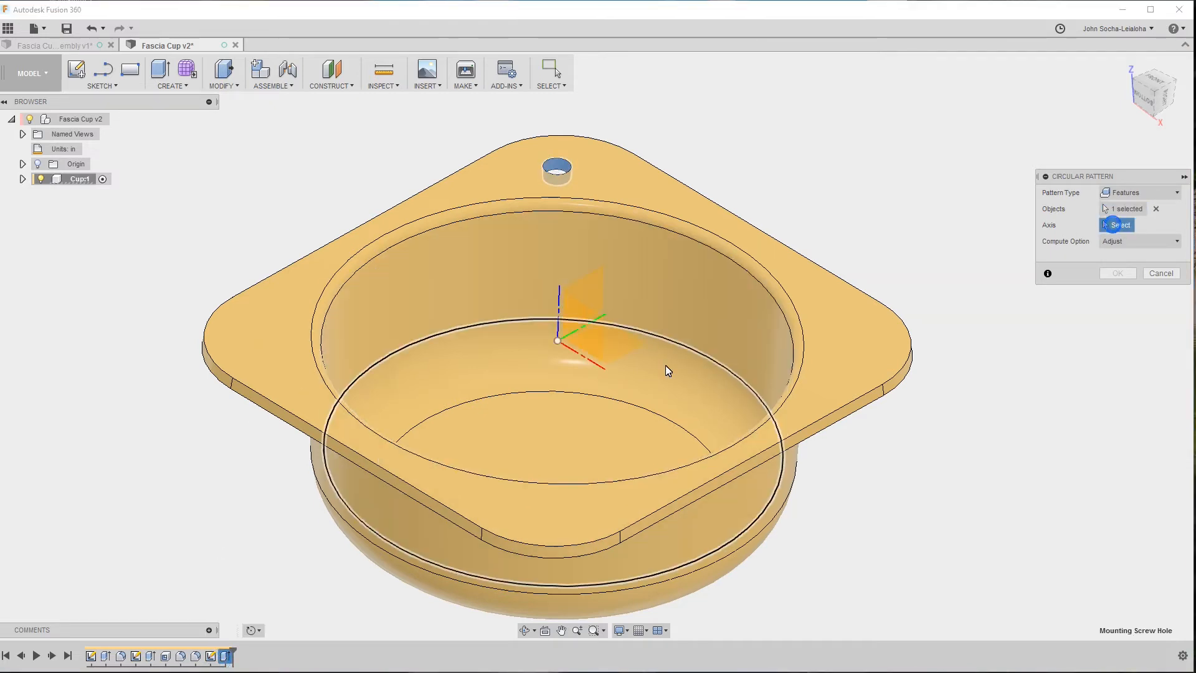
pyautogui.click(559, 307)
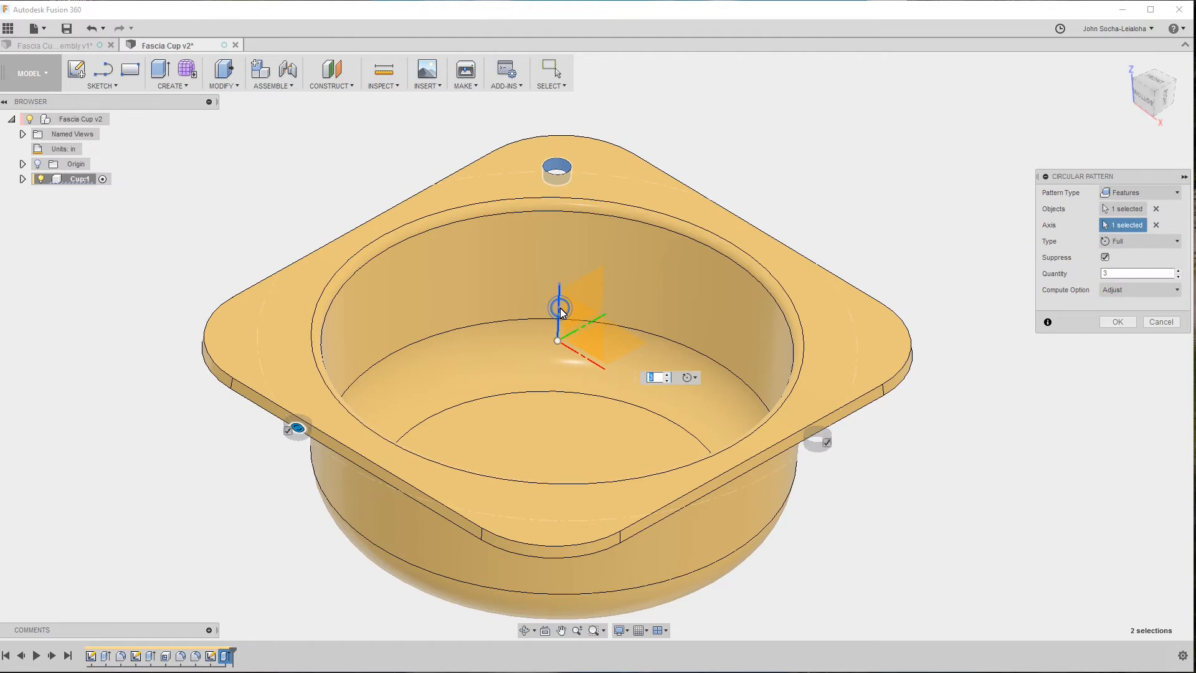
pyautogui.click(1180, 272)
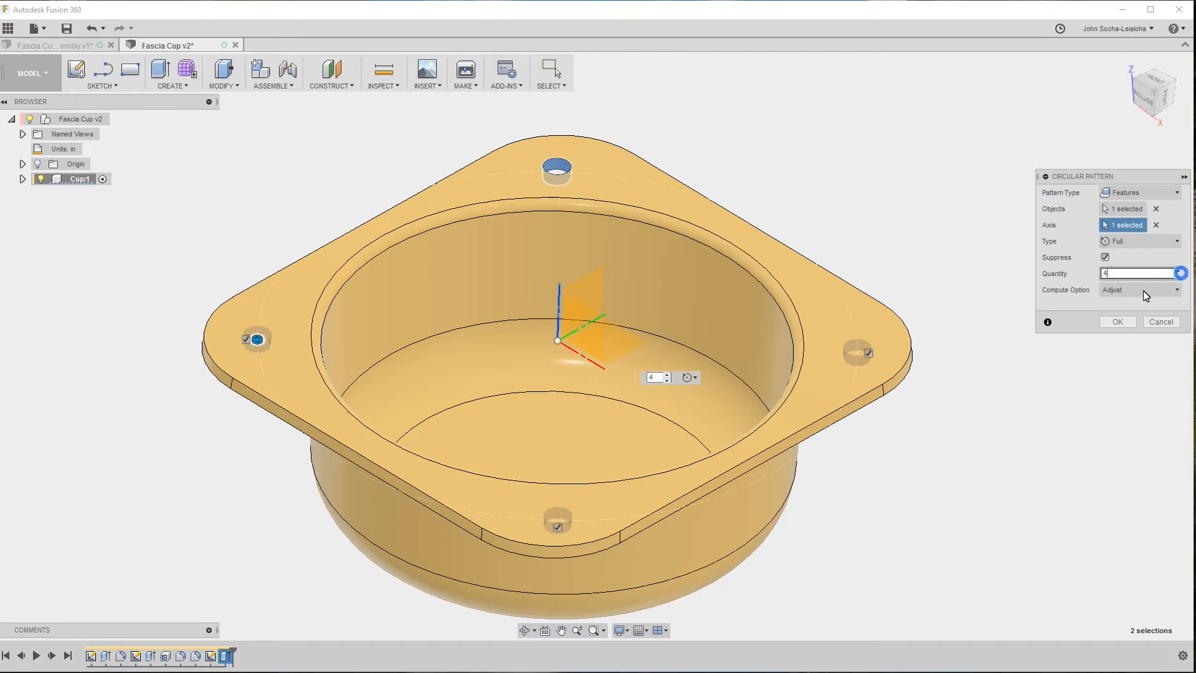
pyautogui.click(1112, 323)
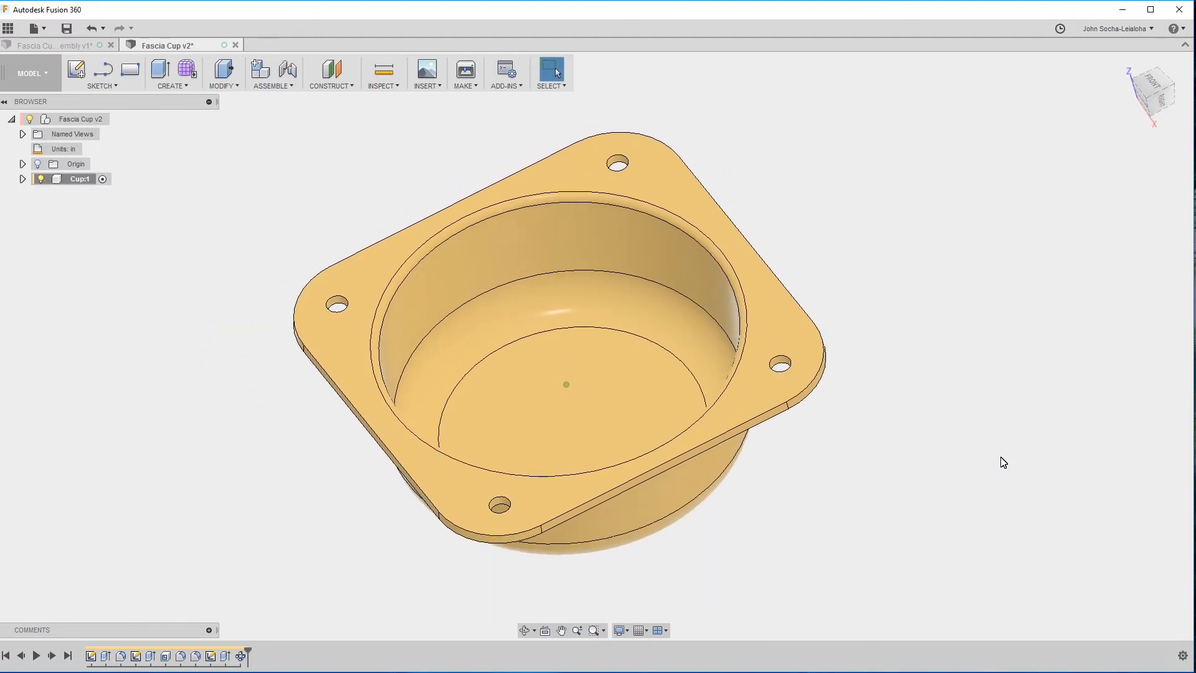
pyautogui.hotkey('ctrl', 's')
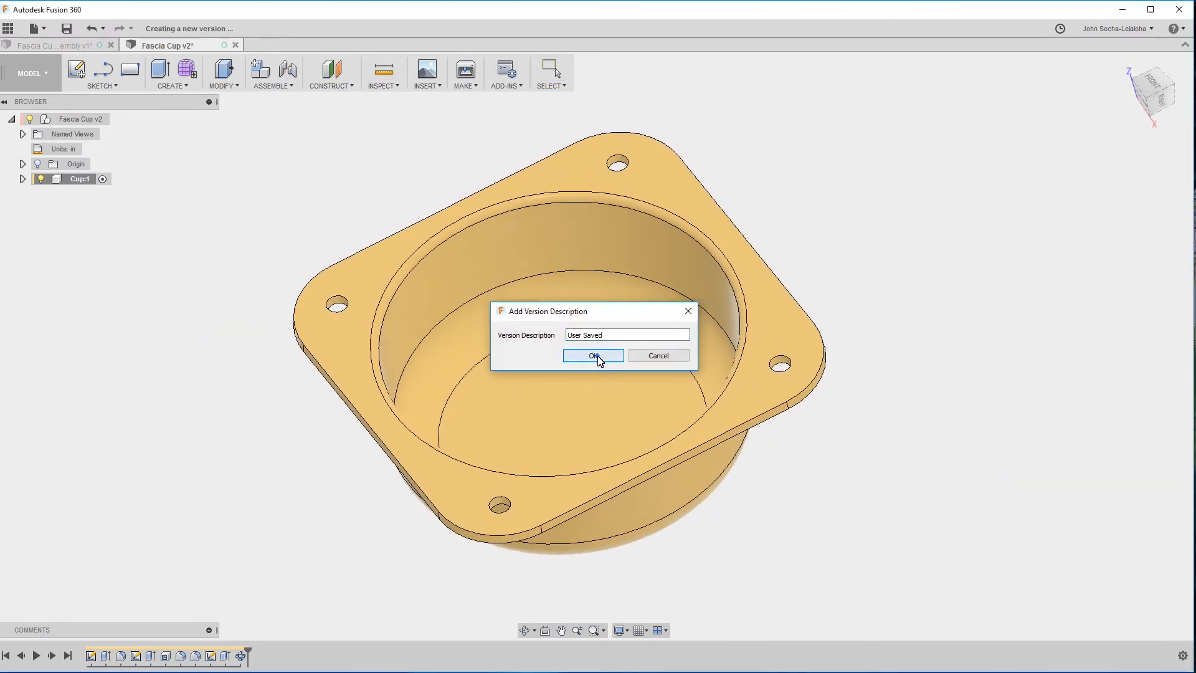
pyautogui.click(595, 355)
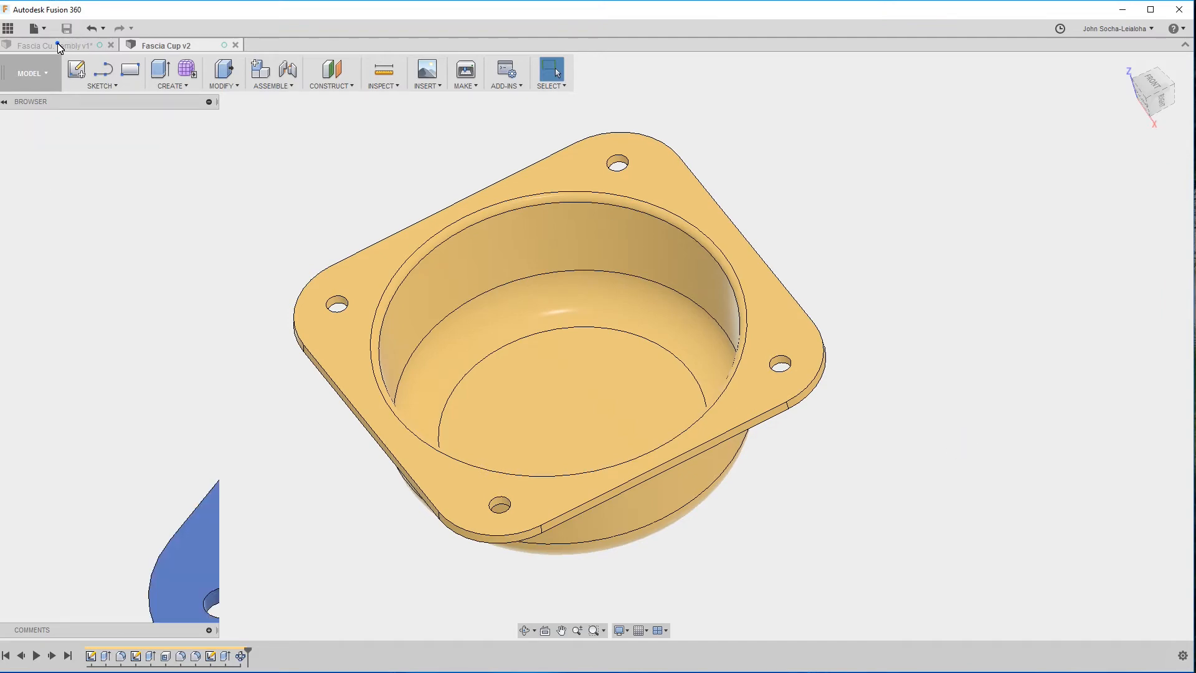
# Switch to the Fascia Cup assembly and check the radius of the Golden Rod Tube's outer end edge.
pyautogui.click(58, 45)
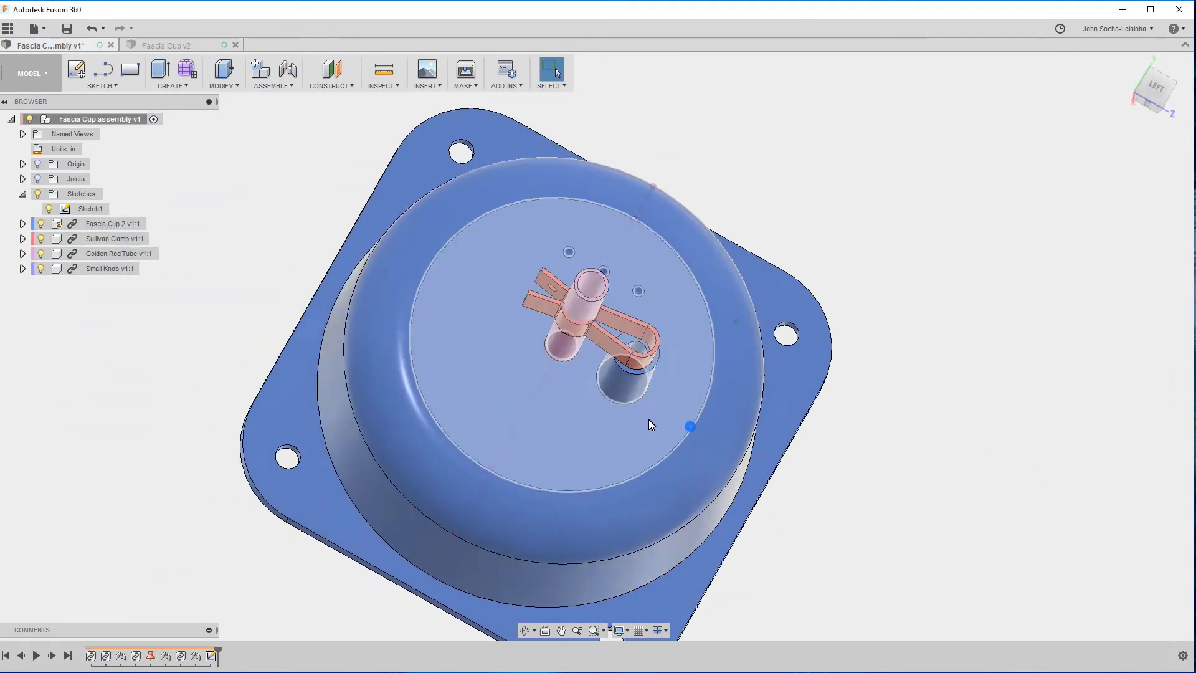
pyautogui.keyDown('shift'); pyautogui.moveTo(650, 423); pyautogui.dragTo(573, 312, button='middle'); pyautogui.keyUp('shift')
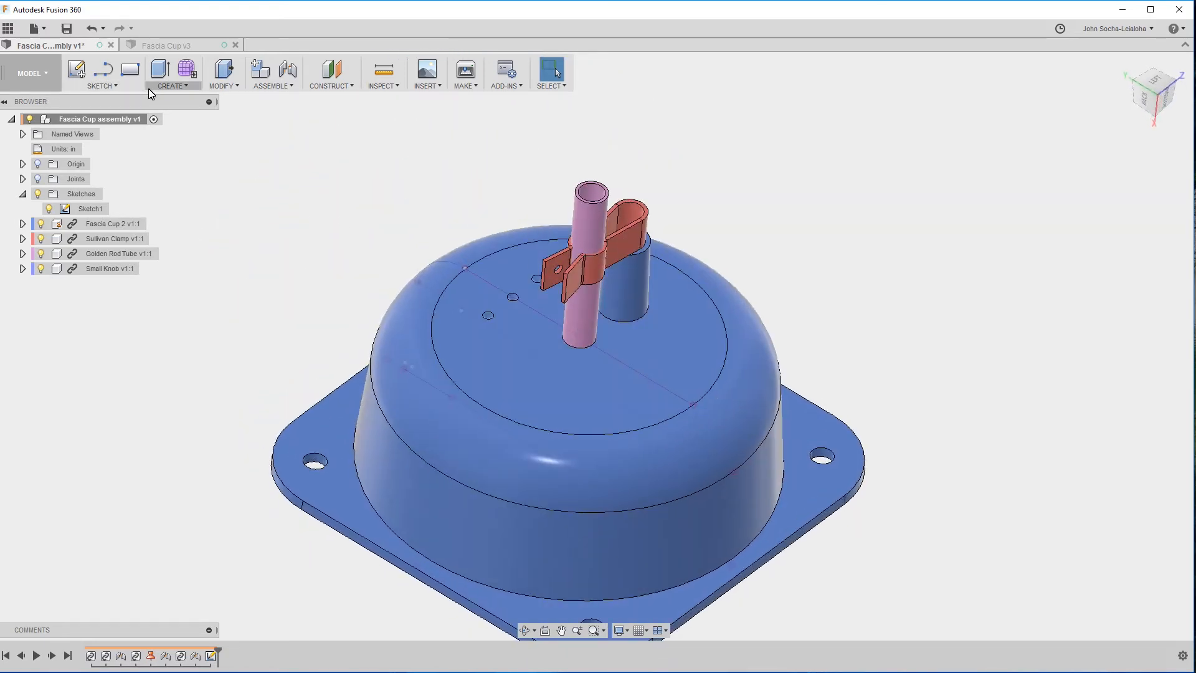
pyautogui.click(591, 190)
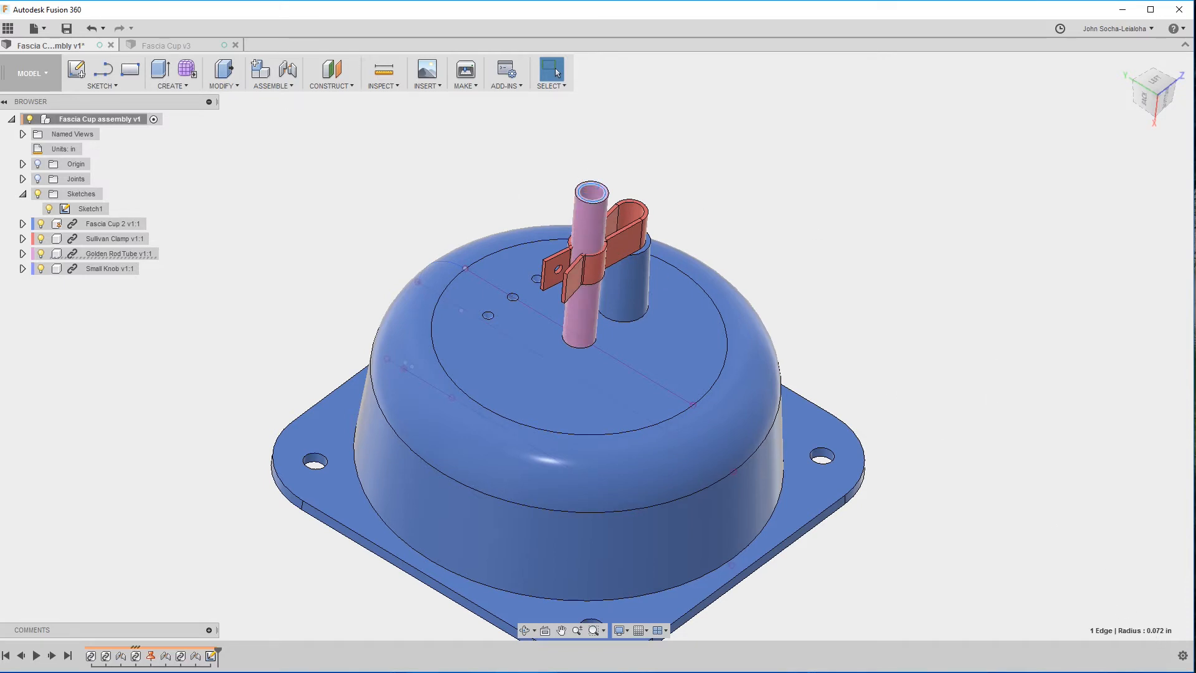
# Return to the Fascia Cup design and sketch a center diameter circle at the origin on the cup's inner floor.
pyautogui.click(176, 45)
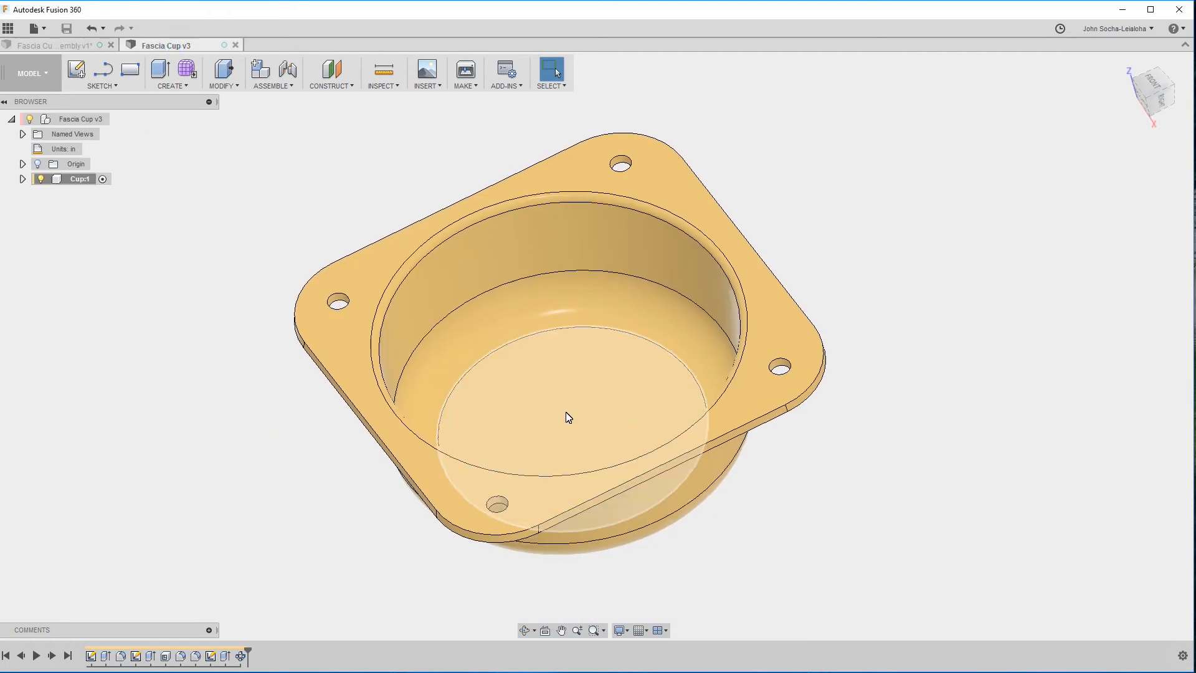
pyautogui.click(587, 438)
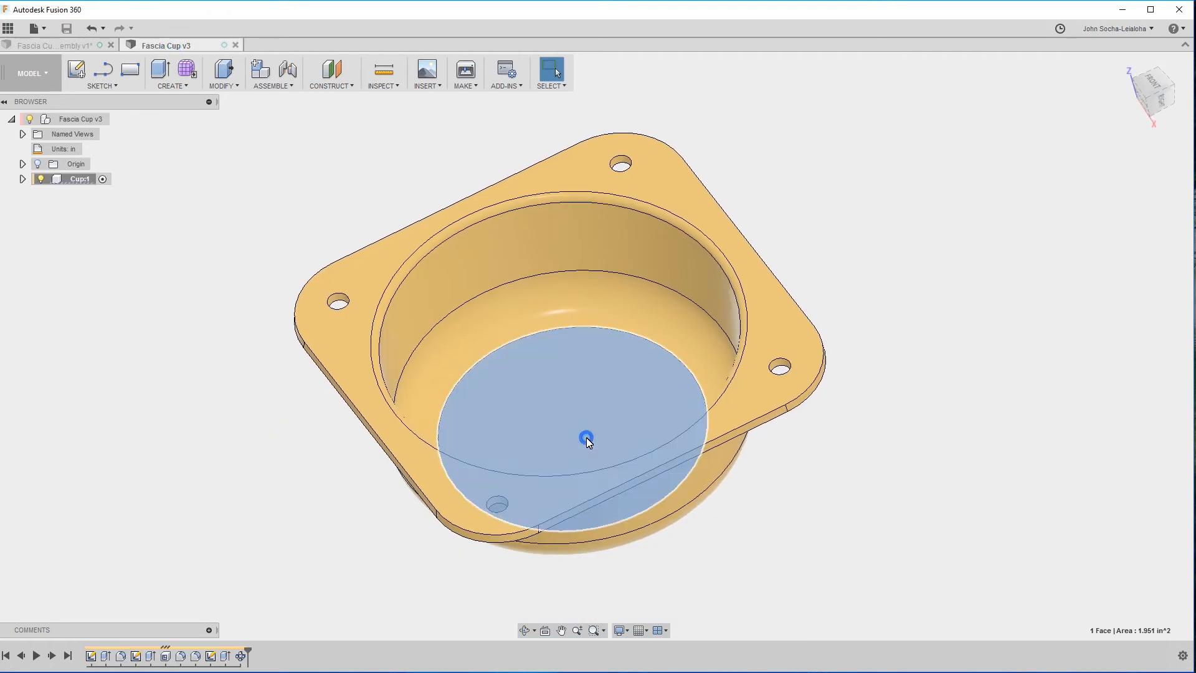
pyautogui.click(103, 86)
pyautogui.click(112, 148)
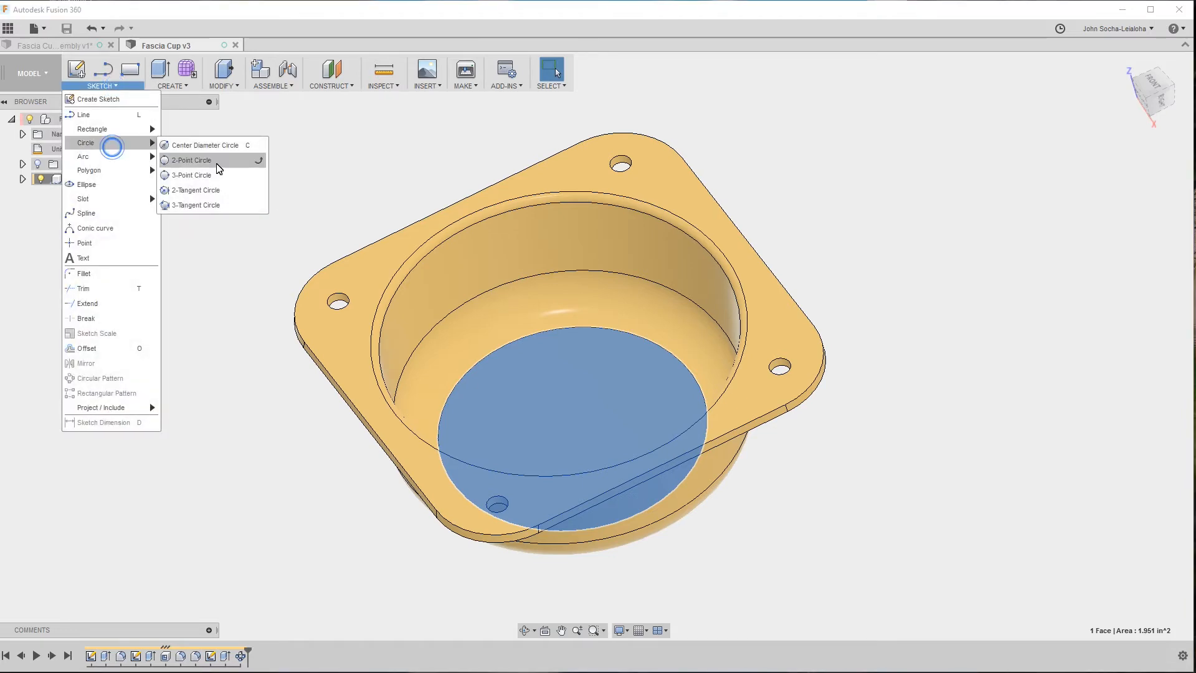
pyautogui.click(223, 150)
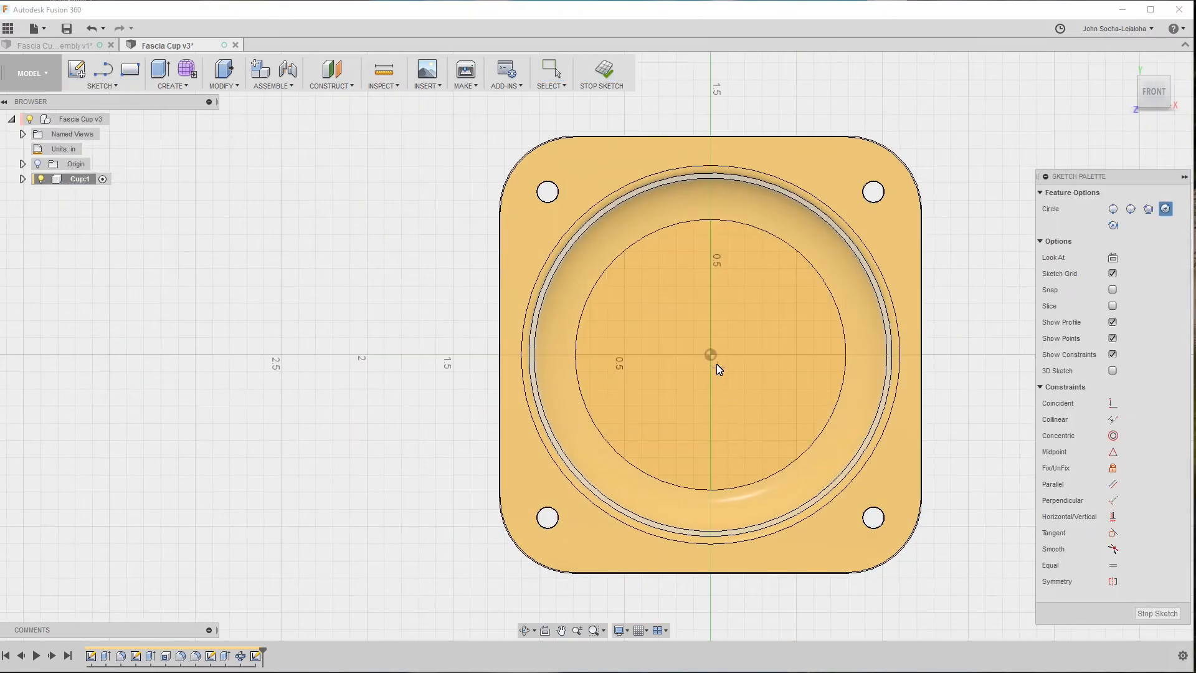
pyautogui.click(712, 355)
pyautogui.click(727, 346)
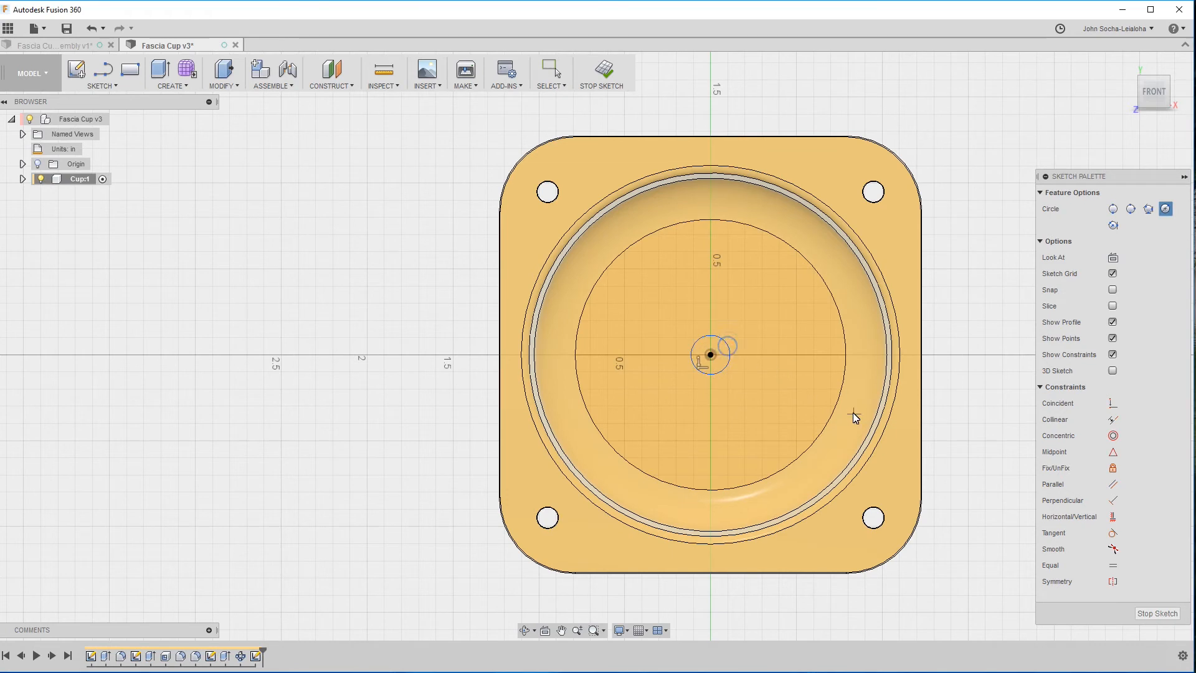
# Set the center circle's diameter to .072*2, giving 0.144 in, and finish the sketch.
pyautogui.press('d')
pyautogui.click(715, 338)
pyautogui.click(758, 316)
pyautogui.write('.072')
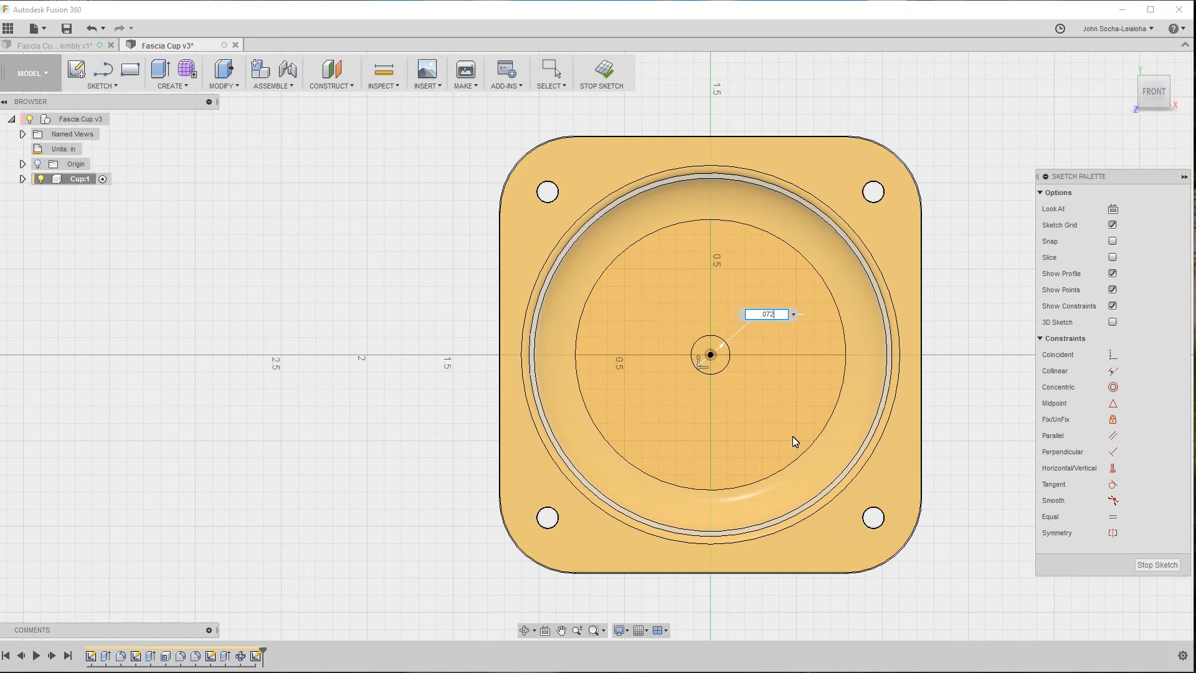
pyautogui.write('"')
pyautogui.write('2')
pyautogui.press('Return')
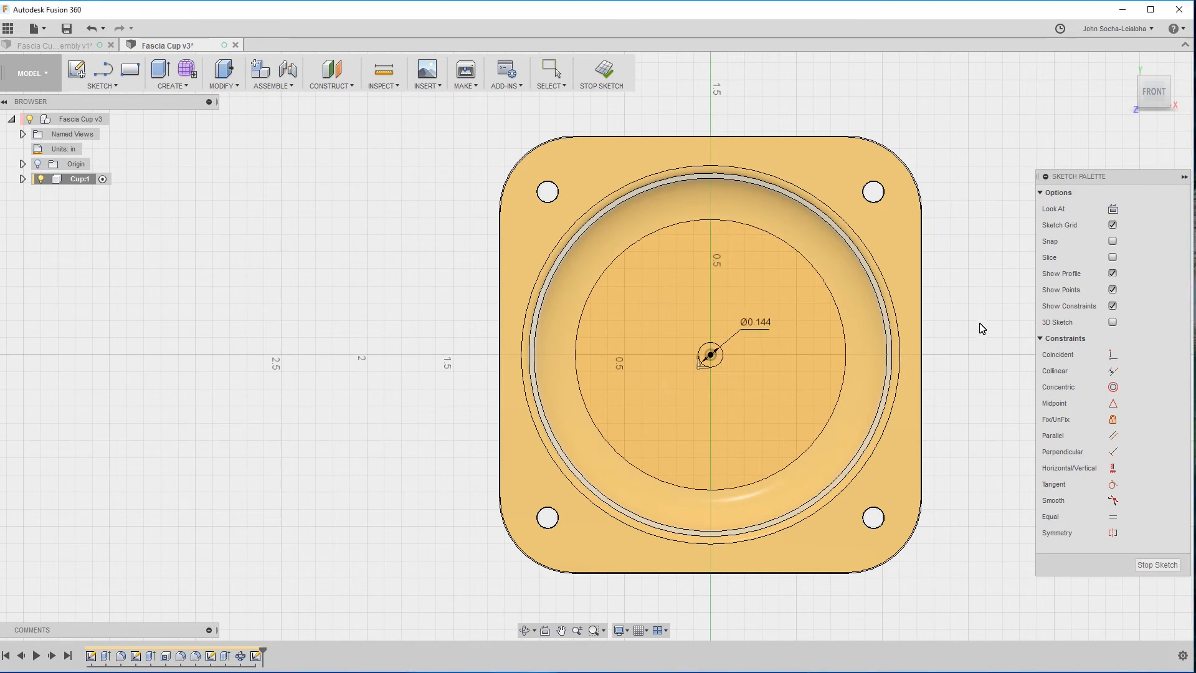
pyautogui.click(1146, 561)
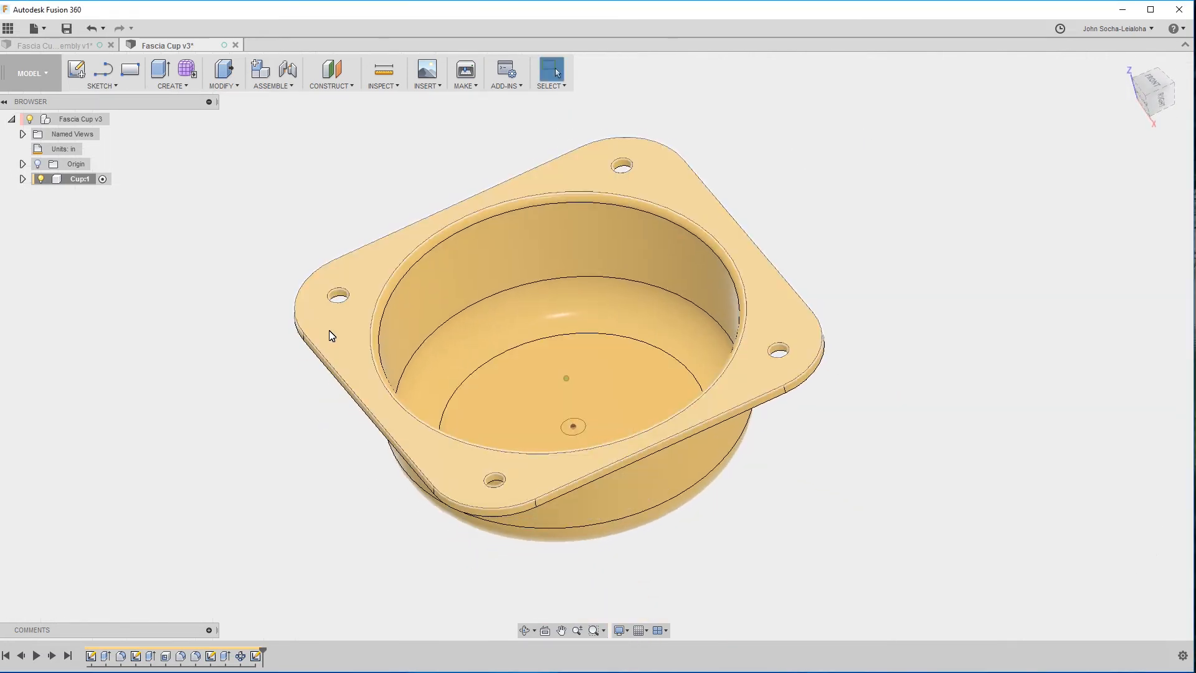
# Start an extruded cut of the center circle through the cup's floor, about -0.257 in deep, with a 5 deg taper angle.
pyautogui.press('e')
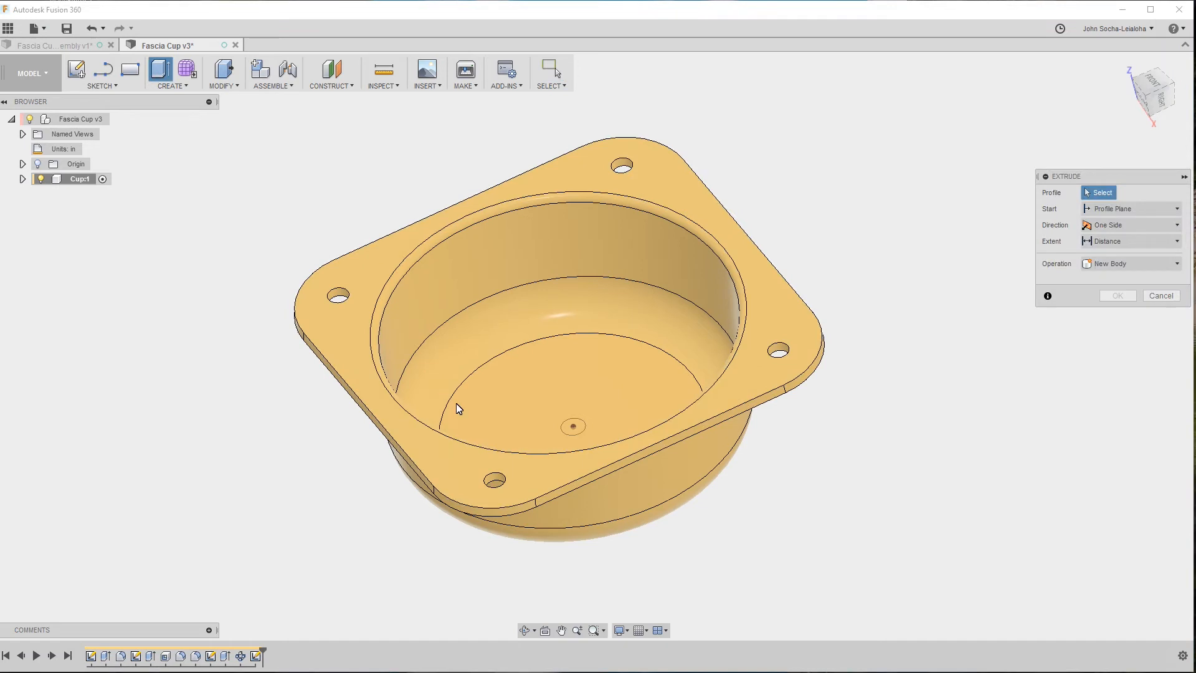
pyautogui.click(573, 428)
pyautogui.moveTo(572, 416); pyautogui.dragTo(579, 464)
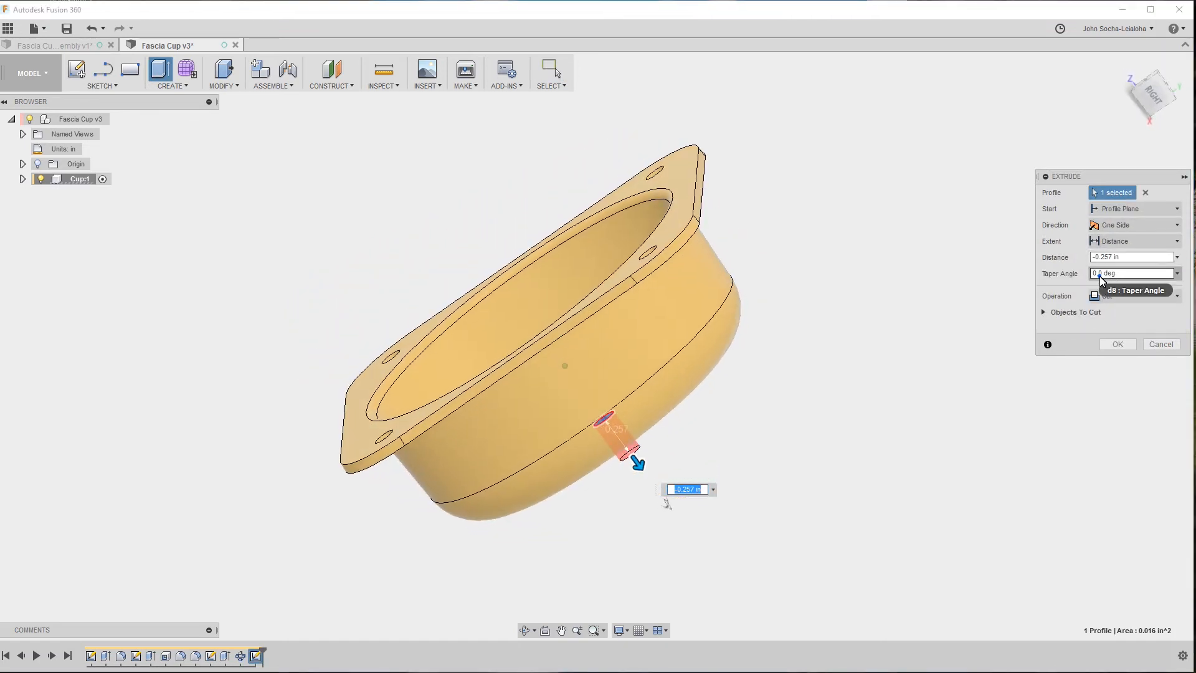
pyautogui.click(1113, 274)
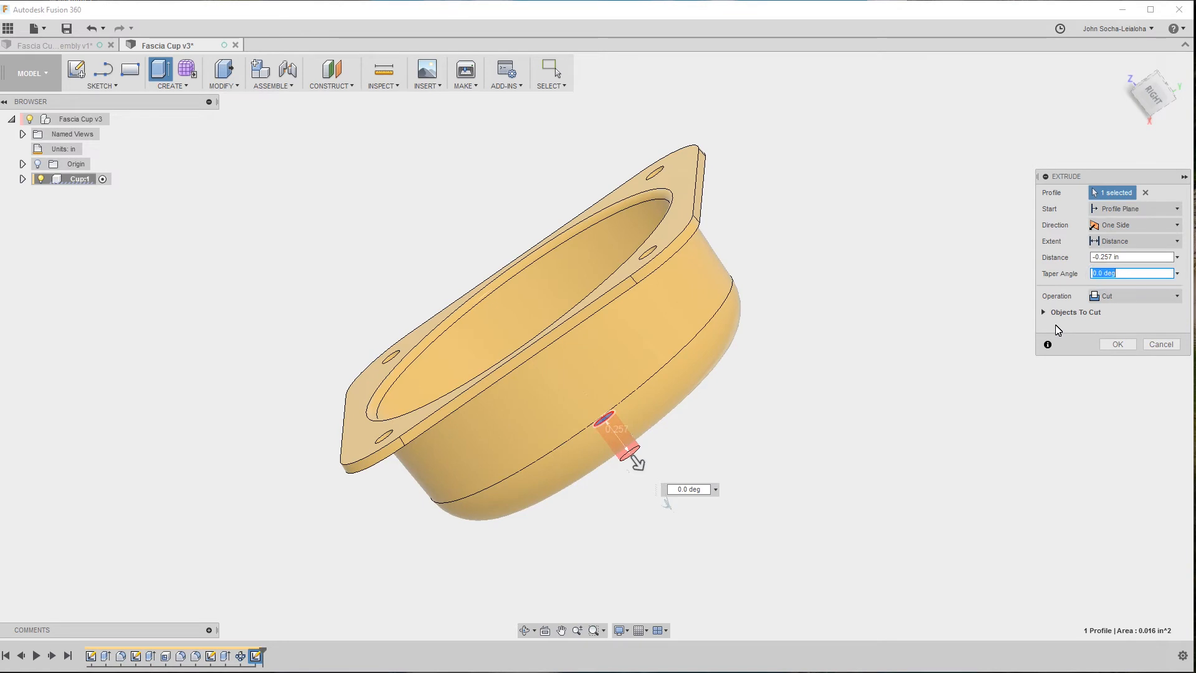
pyautogui.press('Tab')
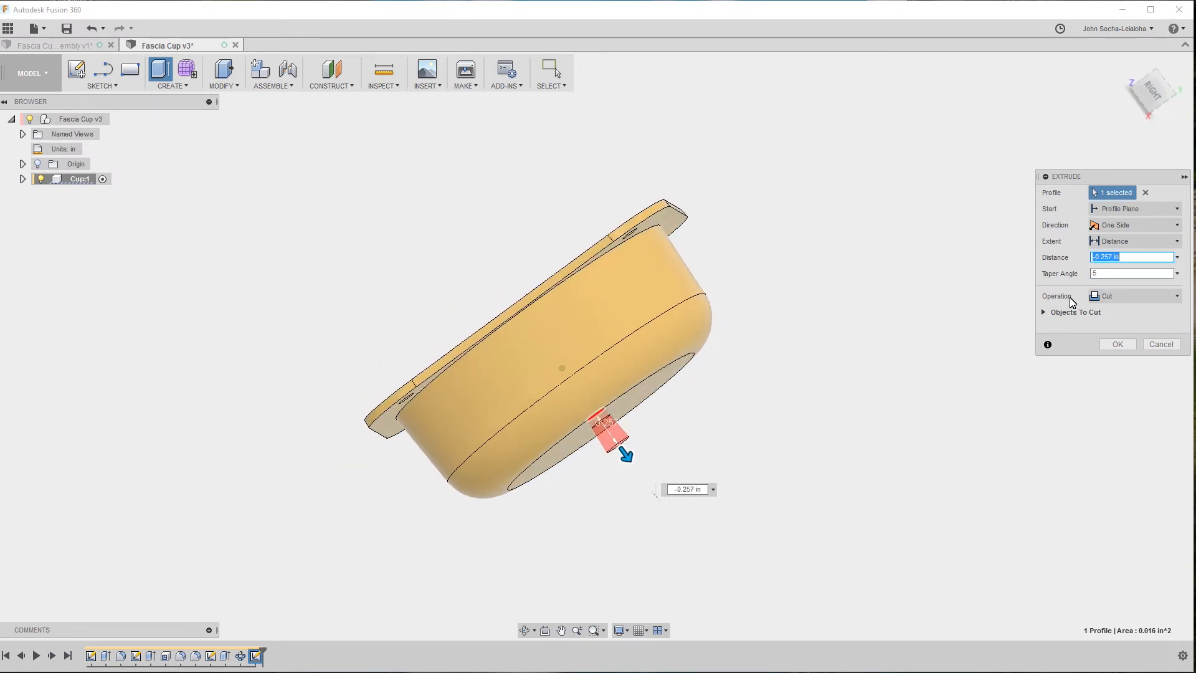
pyautogui.keyDown('shift'); pyautogui.moveTo(1051, 292); pyautogui.dragTo(562, 225, button='middle'); pyautogui.keyUp('shift')
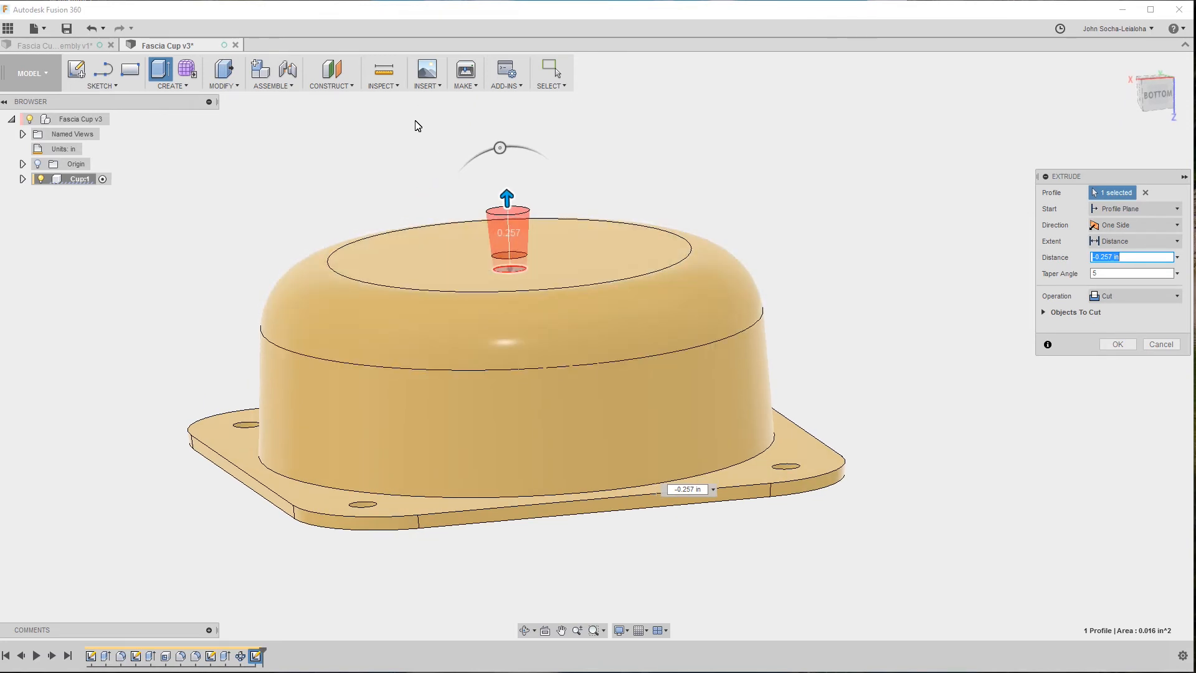
pyautogui.keyDown('shift'); pyautogui.moveTo(484, 231); pyautogui.dragTo(614, 373, button='middle'); pyautogui.keyUp('shift')
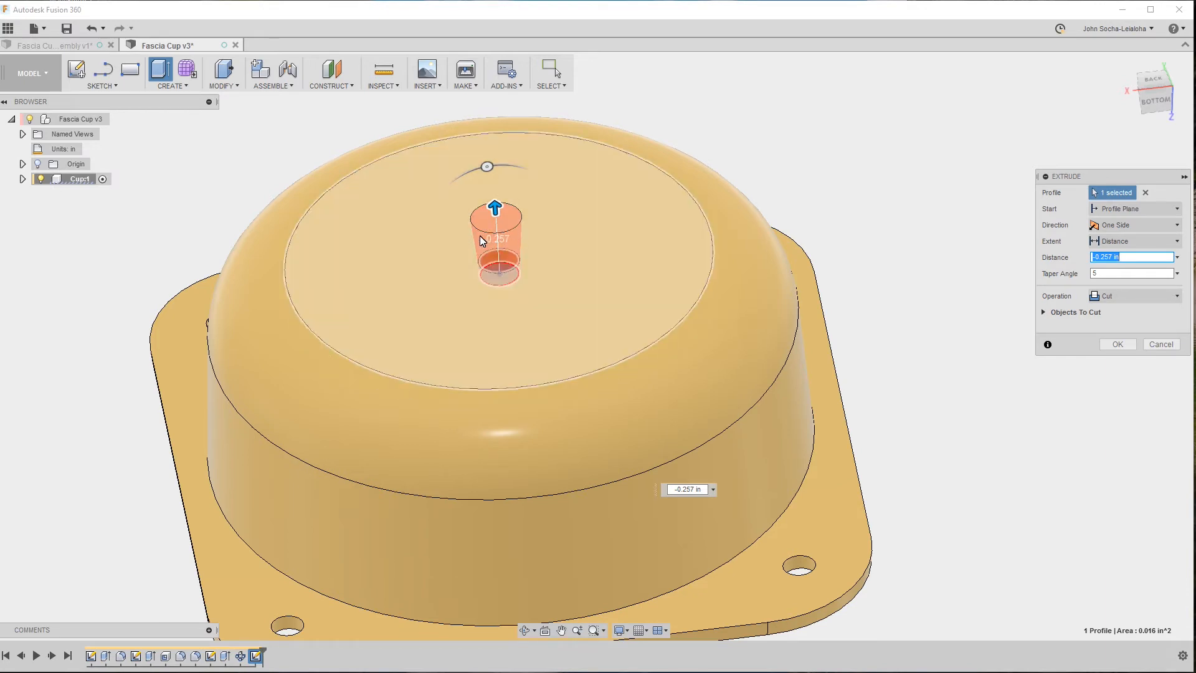
pyautogui.keyDown('shift'); pyautogui.moveTo(471, 320); pyautogui.dragTo(533, 234, button='middle'); pyautogui.keyUp('shift')
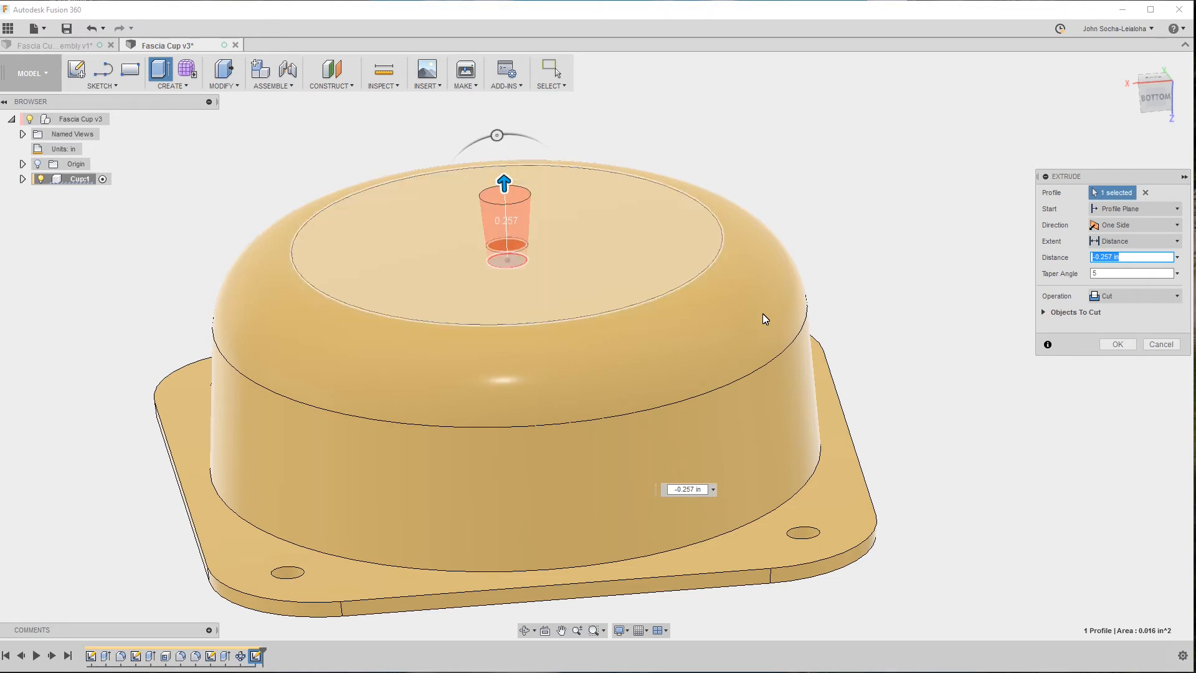
pyautogui.scroll(1, 852, 333)
pyautogui.scroll(1, 852, 337)
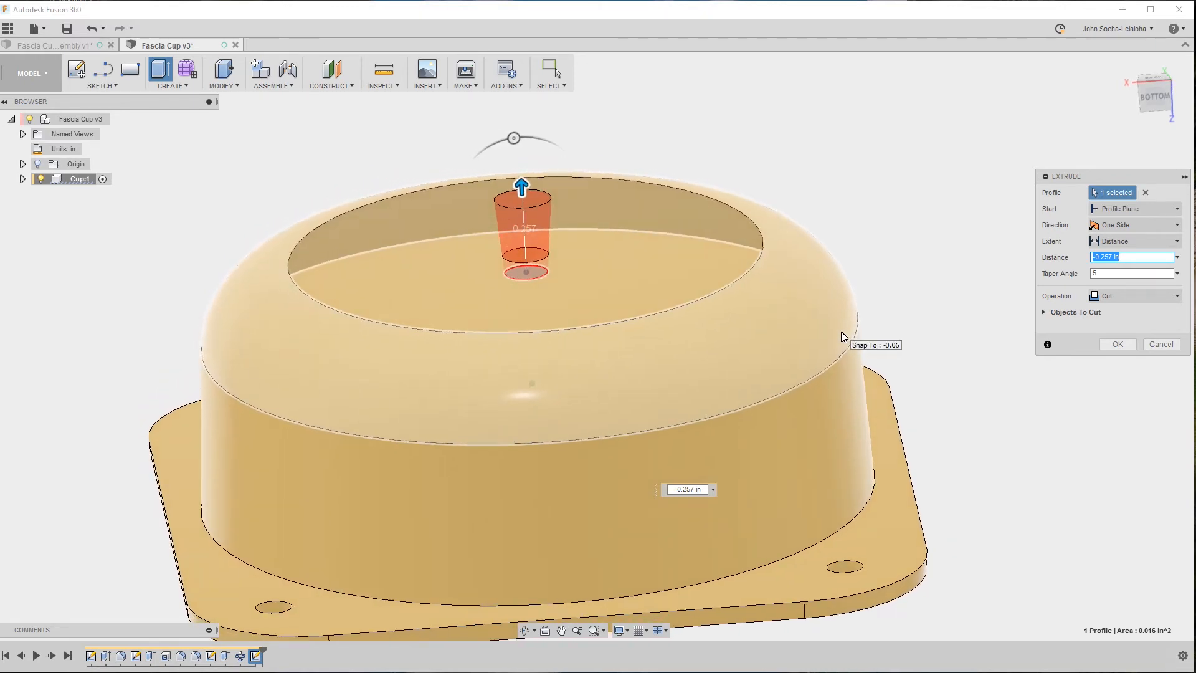
# Set the cut's taper angle to 3 deg, extend it to the floor's outer face, and save the design as a new version.
pyautogui.click(1106, 273)
pyautogui.write('3')
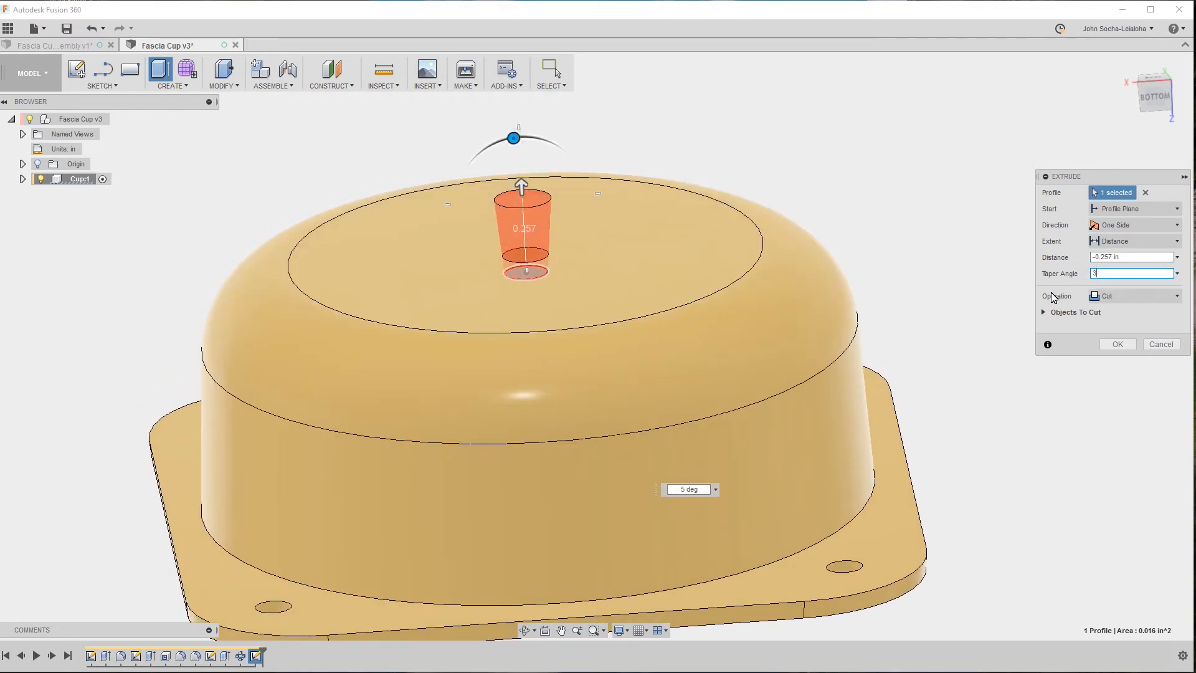
pyautogui.hotkey('shift', 'Tab')
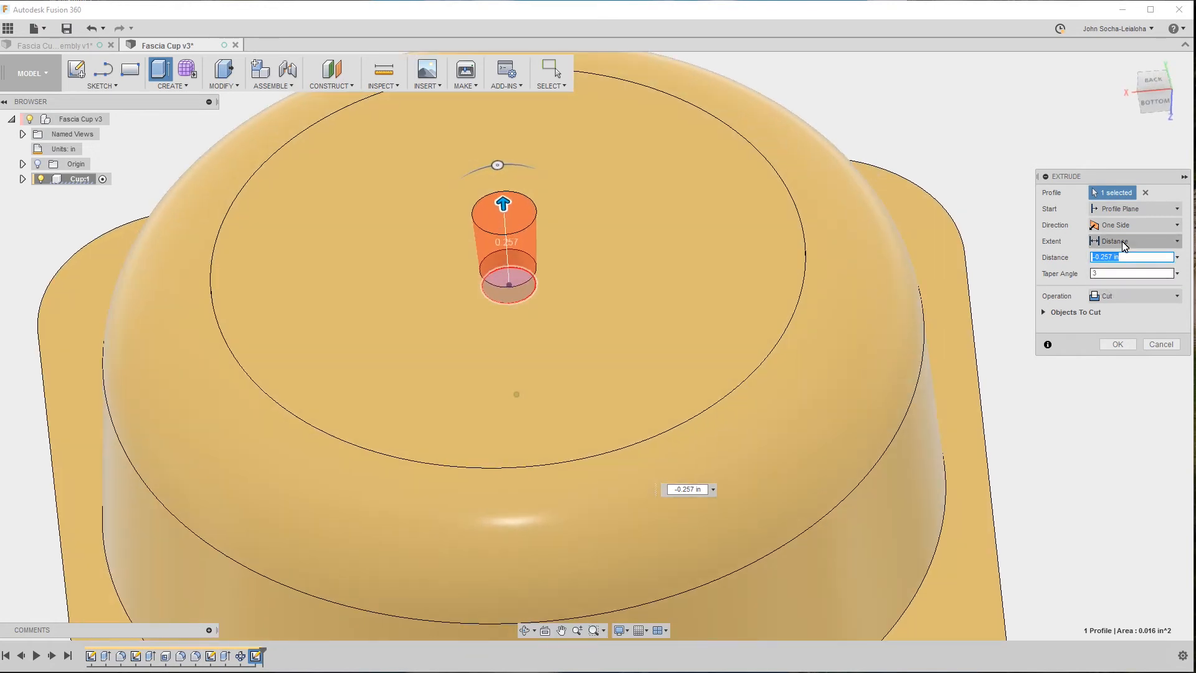
pyautogui.click(1124, 241)
pyautogui.click(1133, 273)
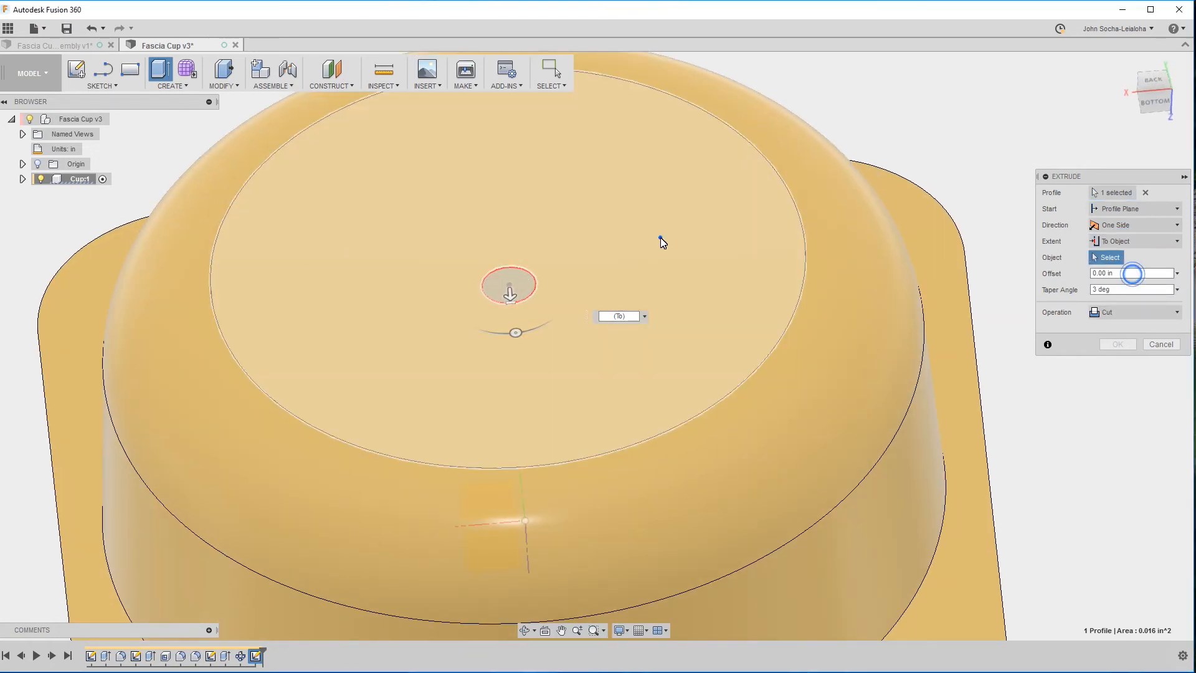
pyautogui.click(659, 237)
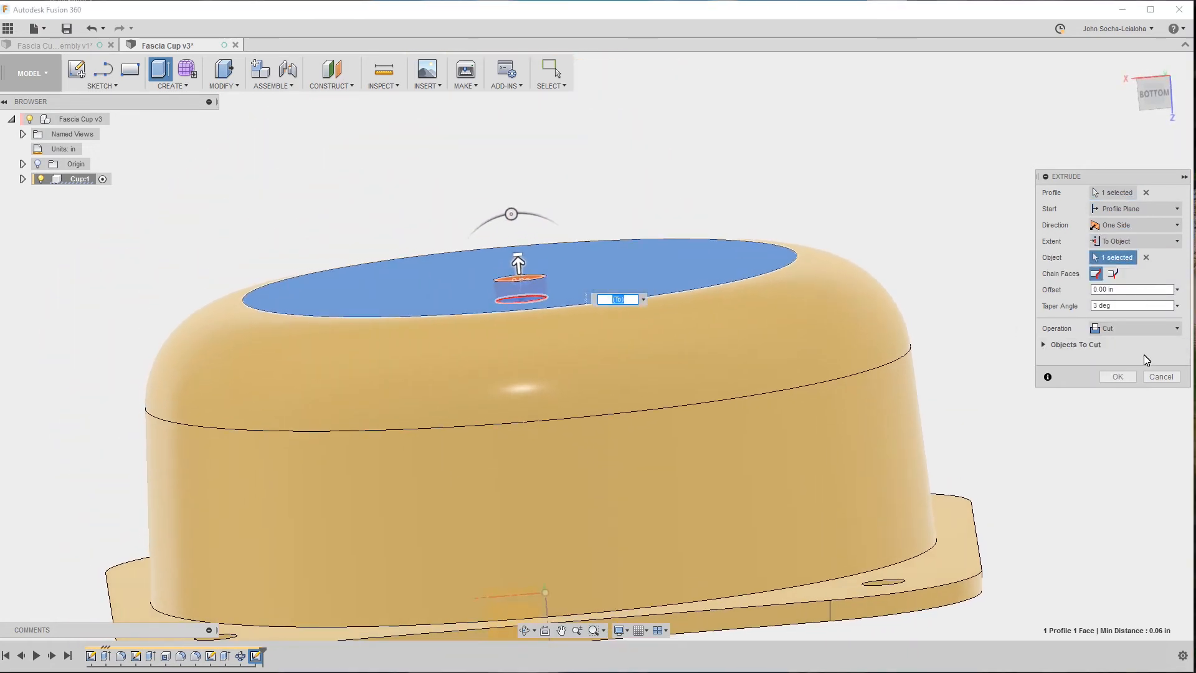
pyautogui.click(1118, 376)
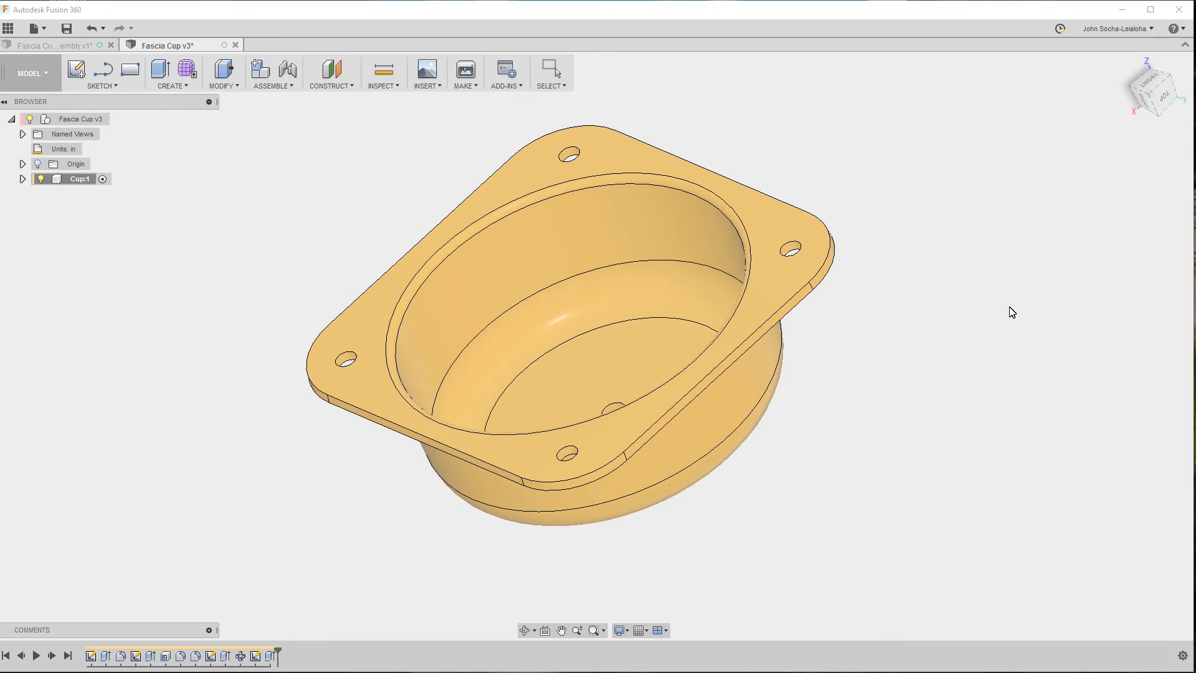
pyautogui.hotkey('ctrl', 's')
pyautogui.click(593, 355)
# Switch to the Fascia Cup assembly and hide the Sullivan Clamp component.
pyautogui.click(43, 45)
pyautogui.click(946, 324)
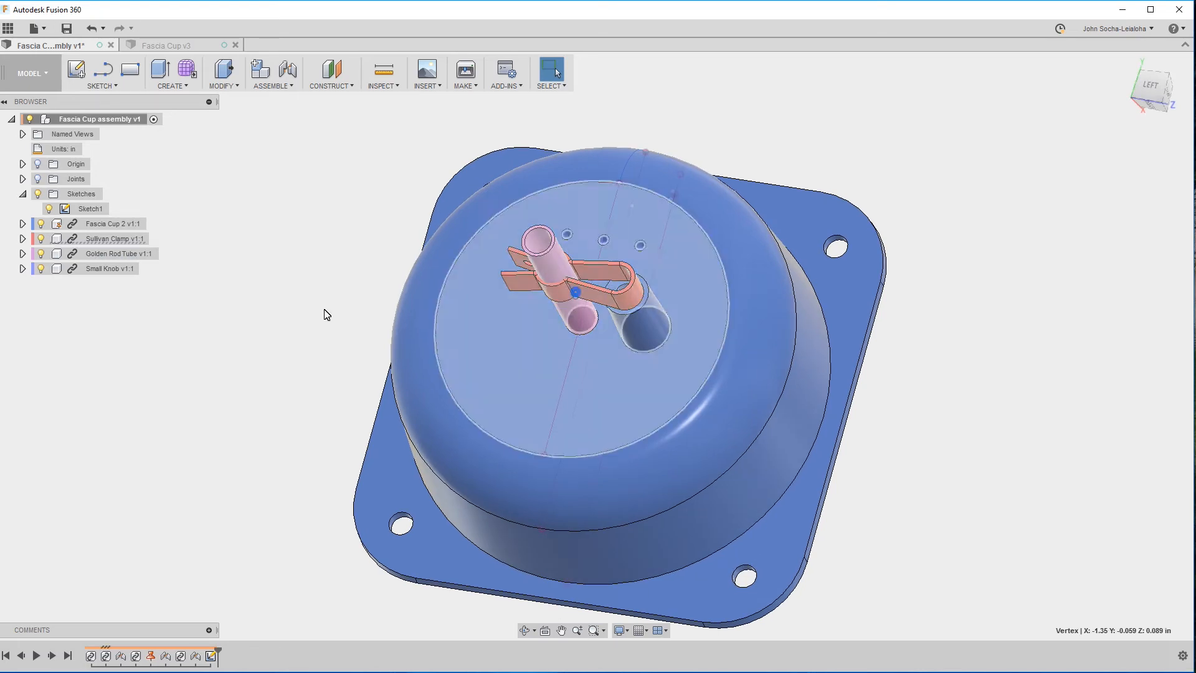
pyautogui.click(39, 239)
pyautogui.click(222, 312)
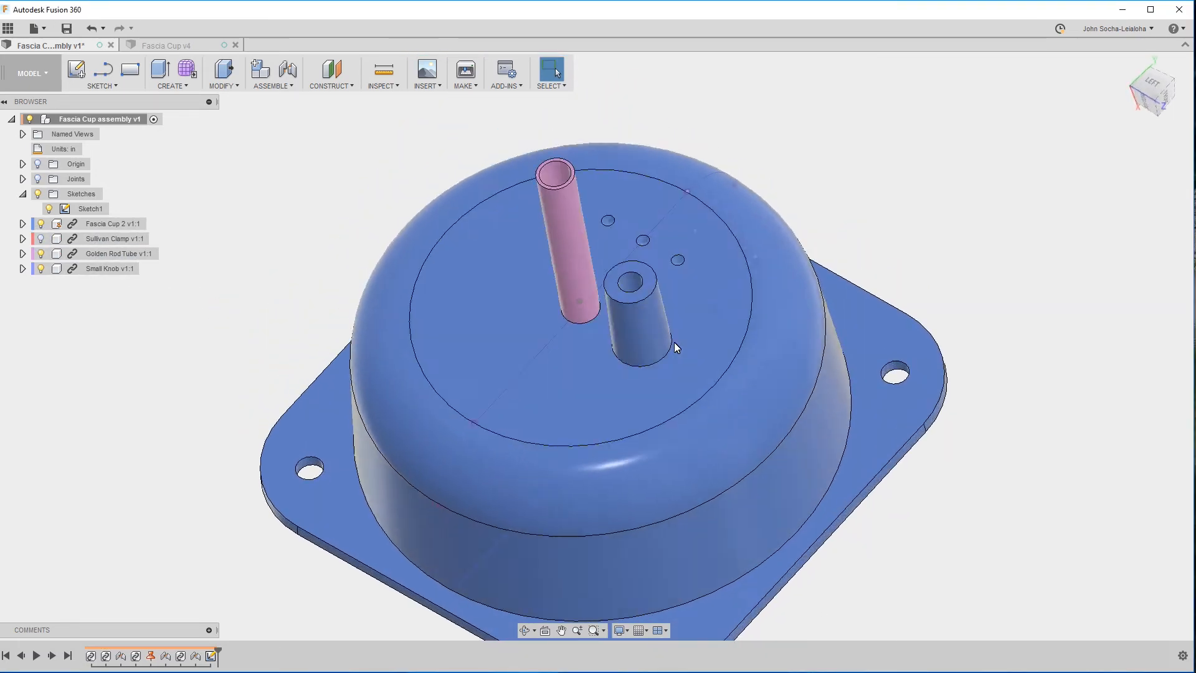
# Display the assembly in Wireframe style and examine the tapered post's blind hole and how the post meets the cup's floor.
pyautogui.click(623, 631)
pyautogui.moveTo(687, 536)
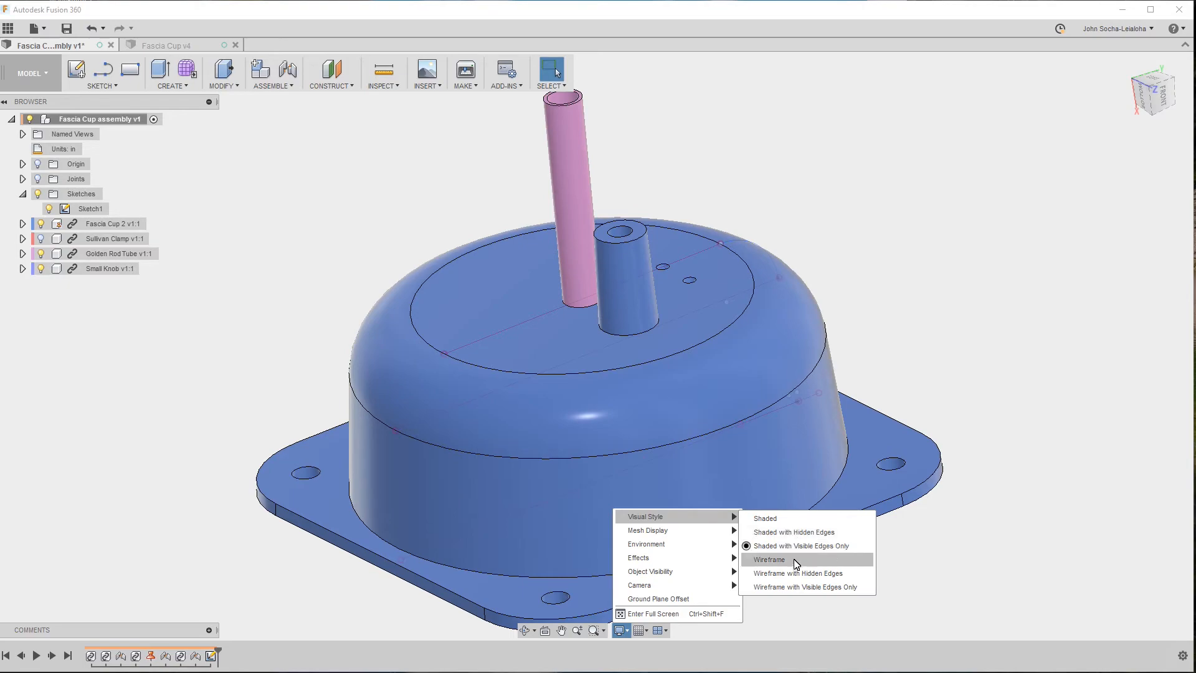
pyautogui.click(794, 562)
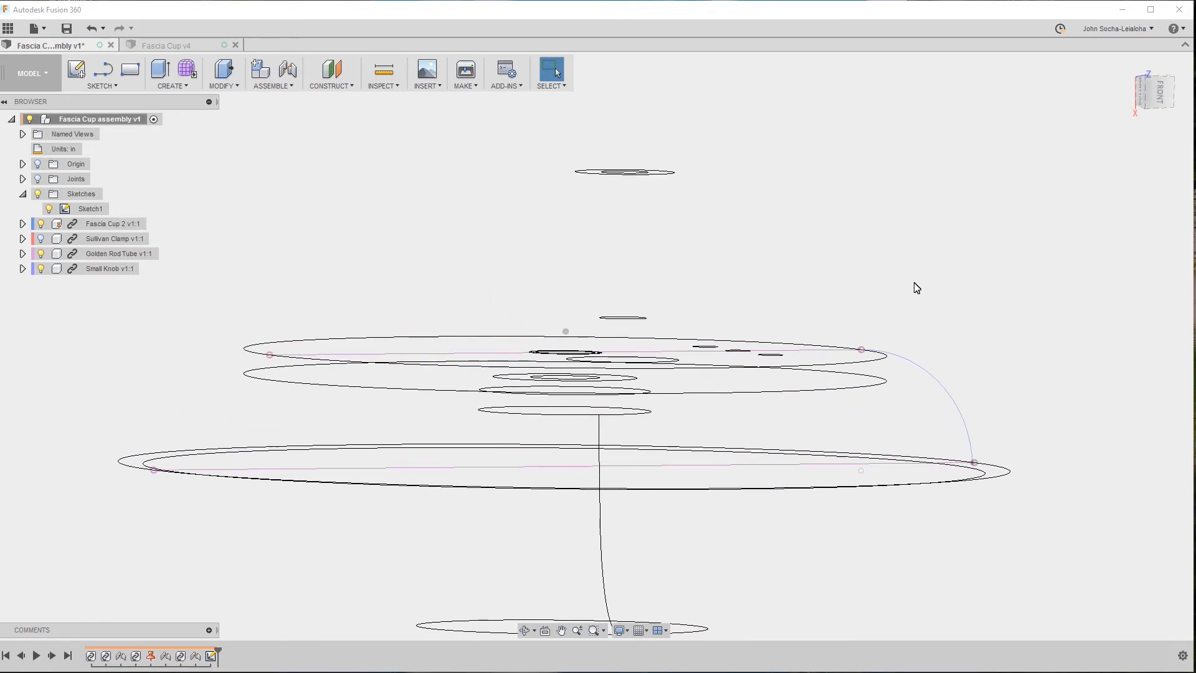
pyautogui.click(848, 248)
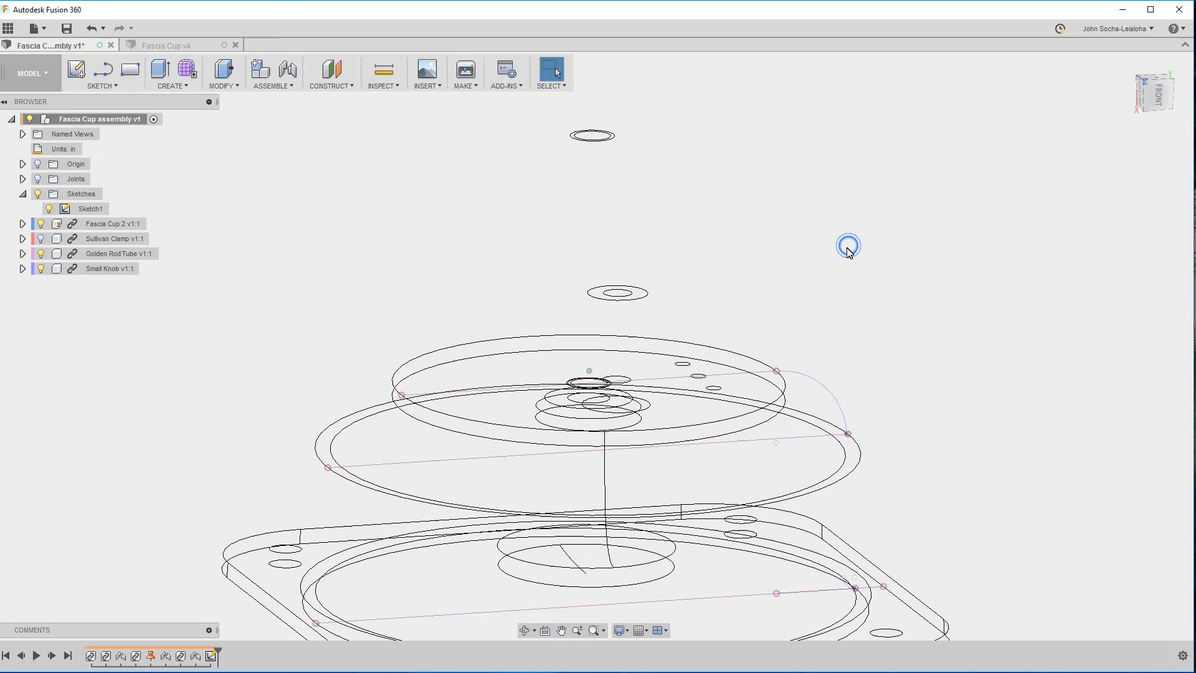
pyautogui.click(645, 633)
pyautogui.click(910, 461)
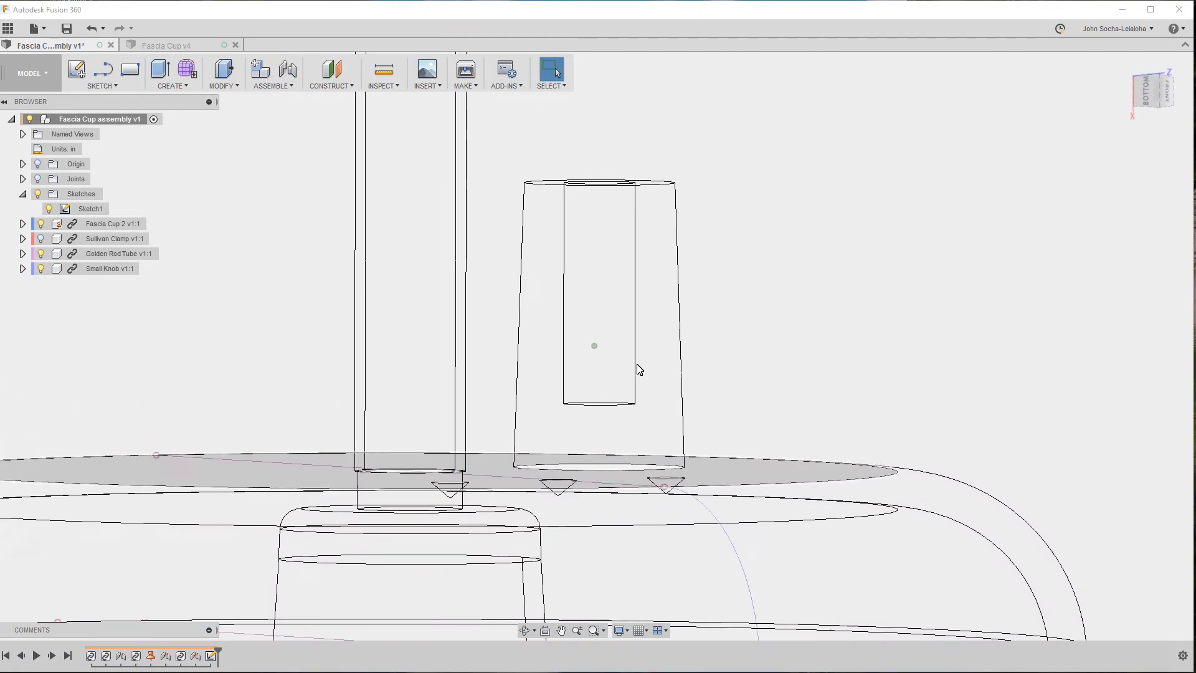
pyautogui.click(776, 325)
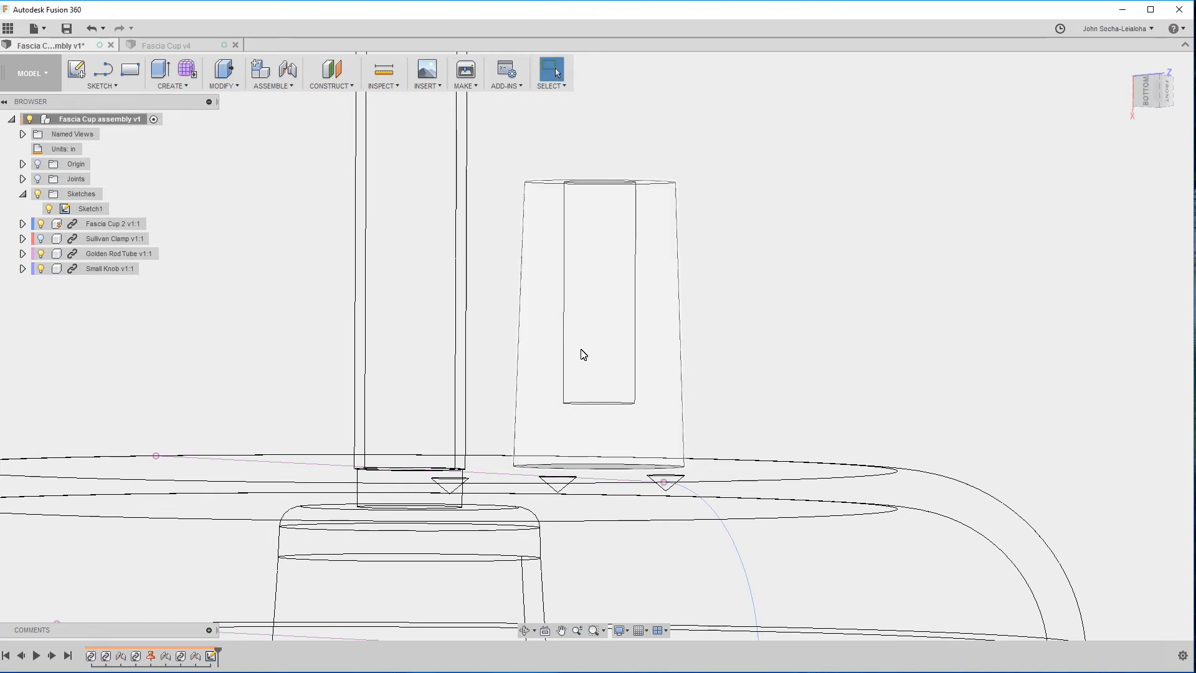
pyautogui.scroll(-5, 867, 245)
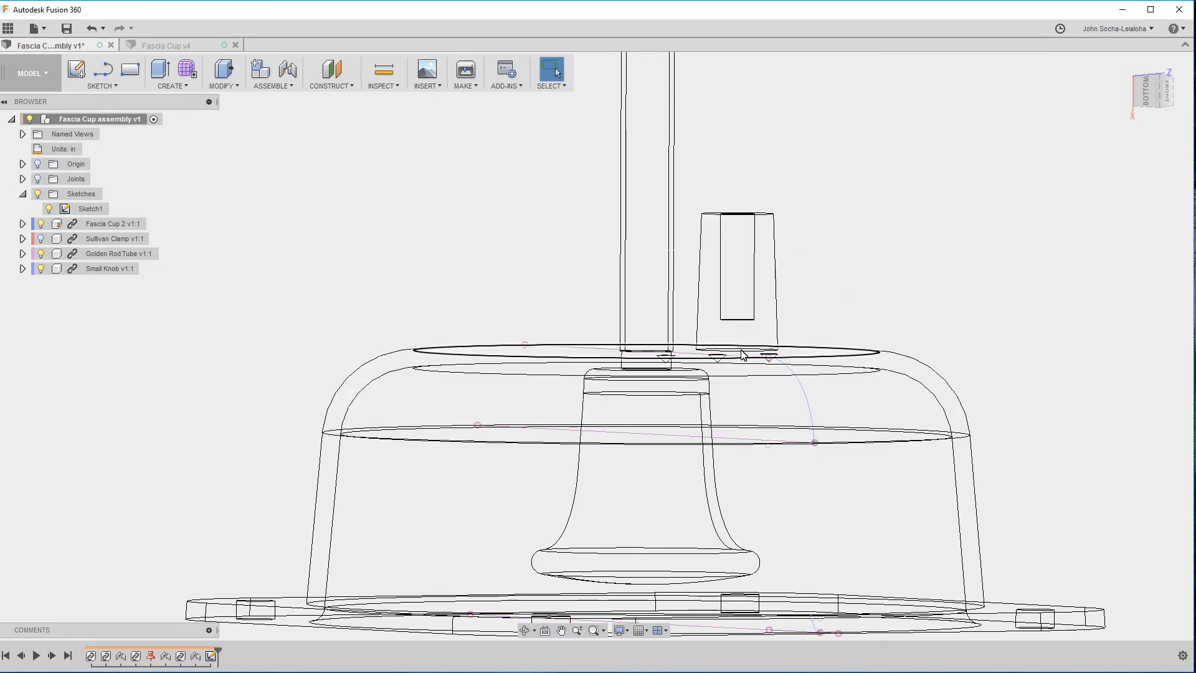
pyautogui.keyDown('shift'); pyautogui.moveTo(395, 296); pyautogui.dragTo(814, 267, button='middle'); pyautogui.keyUp('shift')
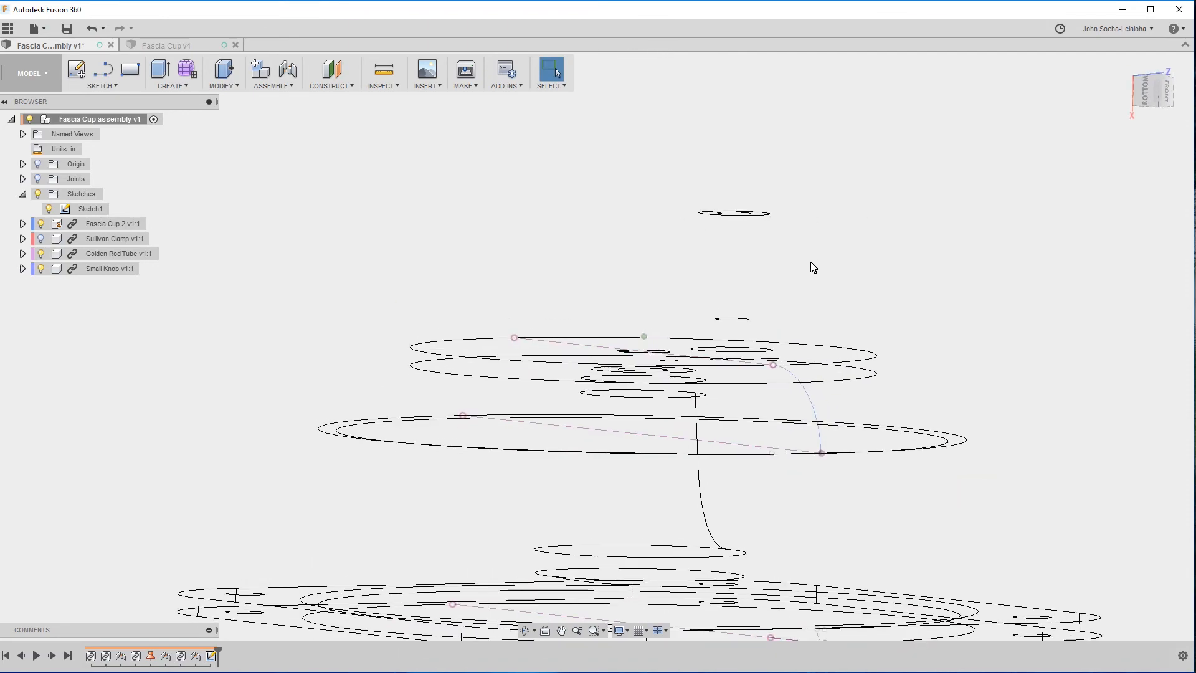
pyautogui.scroll(10, 810, 268)
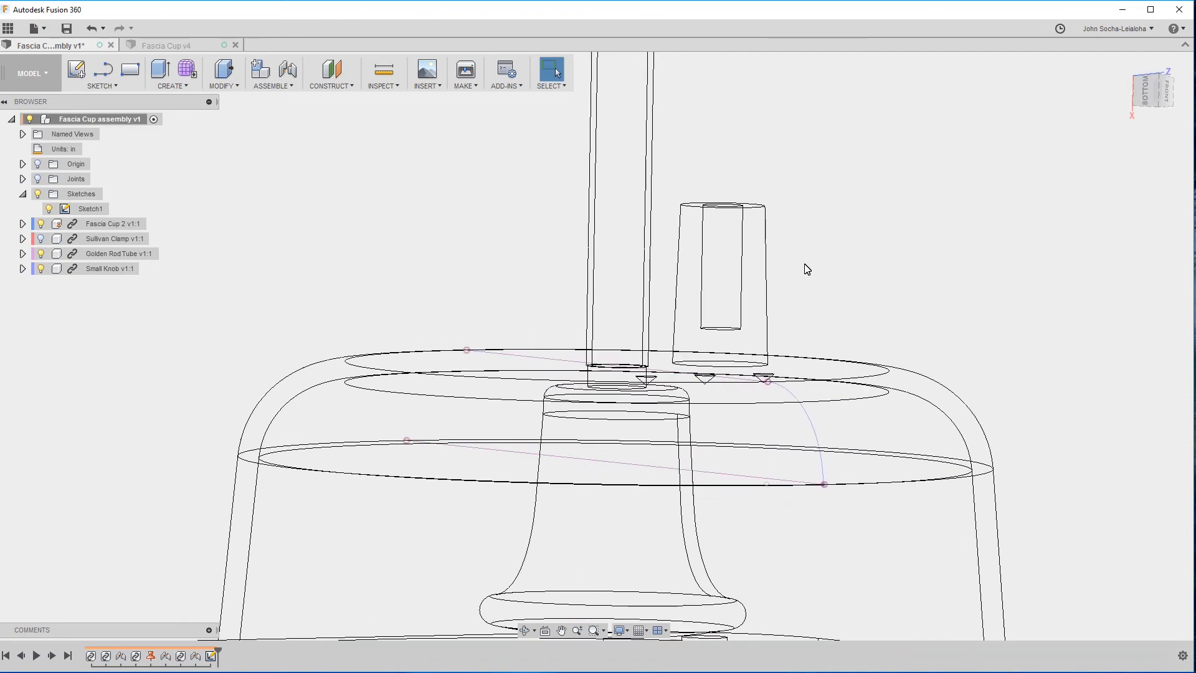
pyautogui.keyDown('shift'); pyautogui.moveTo(805, 264); pyautogui.dragTo(783, 265, button='middle'); pyautogui.keyUp('shift')
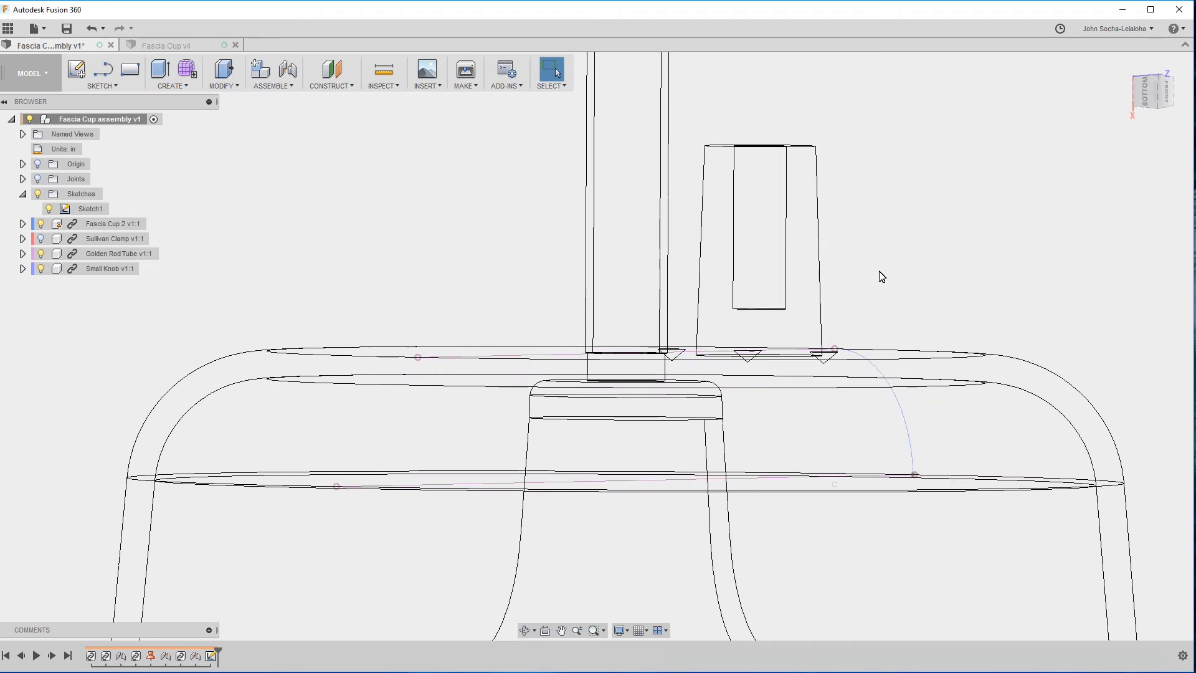
pyautogui.scroll(-5, 878, 272)
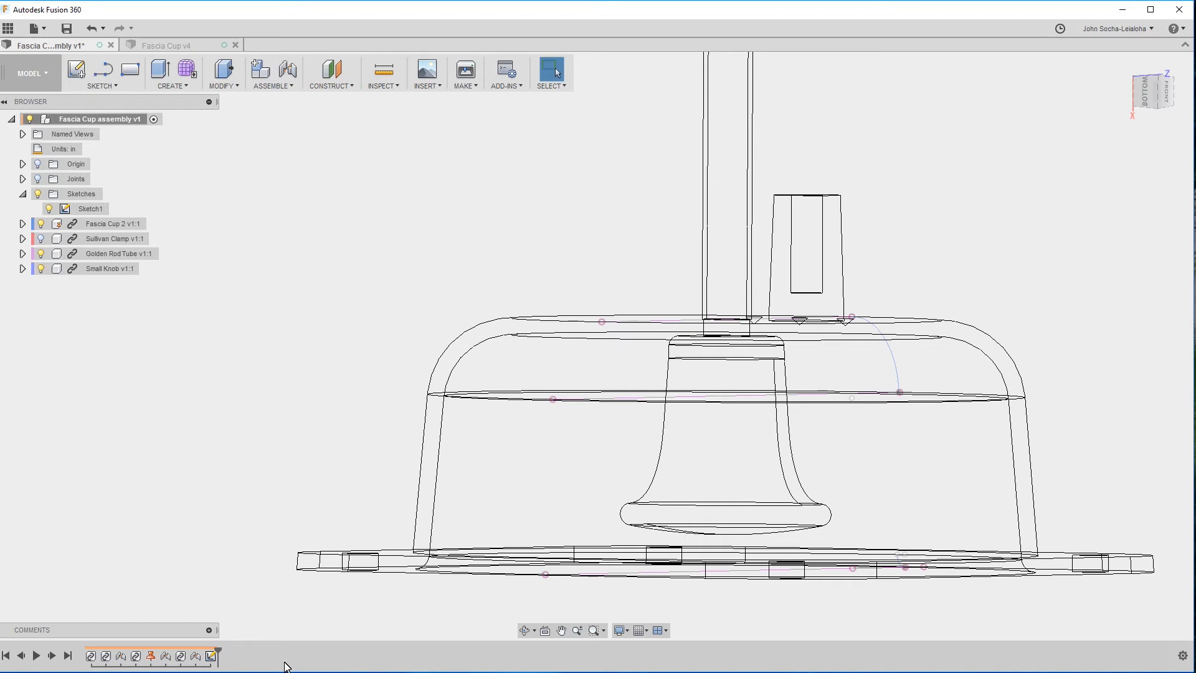
# Try the Shaded visual style, then return the assembly display to Shaded with Visible Edges Only.
pyautogui.click(621, 631)
pyautogui.moveTo(684, 522)
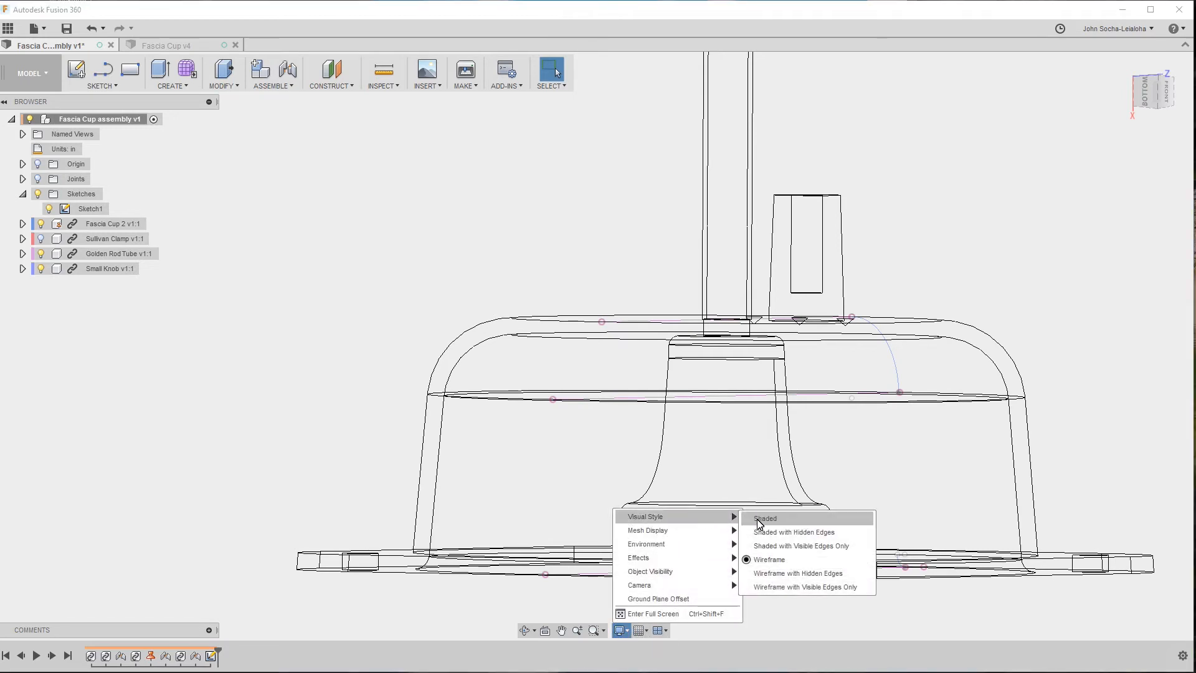
pyautogui.click(770, 515)
pyautogui.keyDown('shift'); pyautogui.moveTo(974, 240); pyautogui.dragTo(967, 283, button='middle'); pyautogui.keyUp('shift')
pyautogui.click(1026, 250)
pyautogui.scroll(-3, 945, 273)
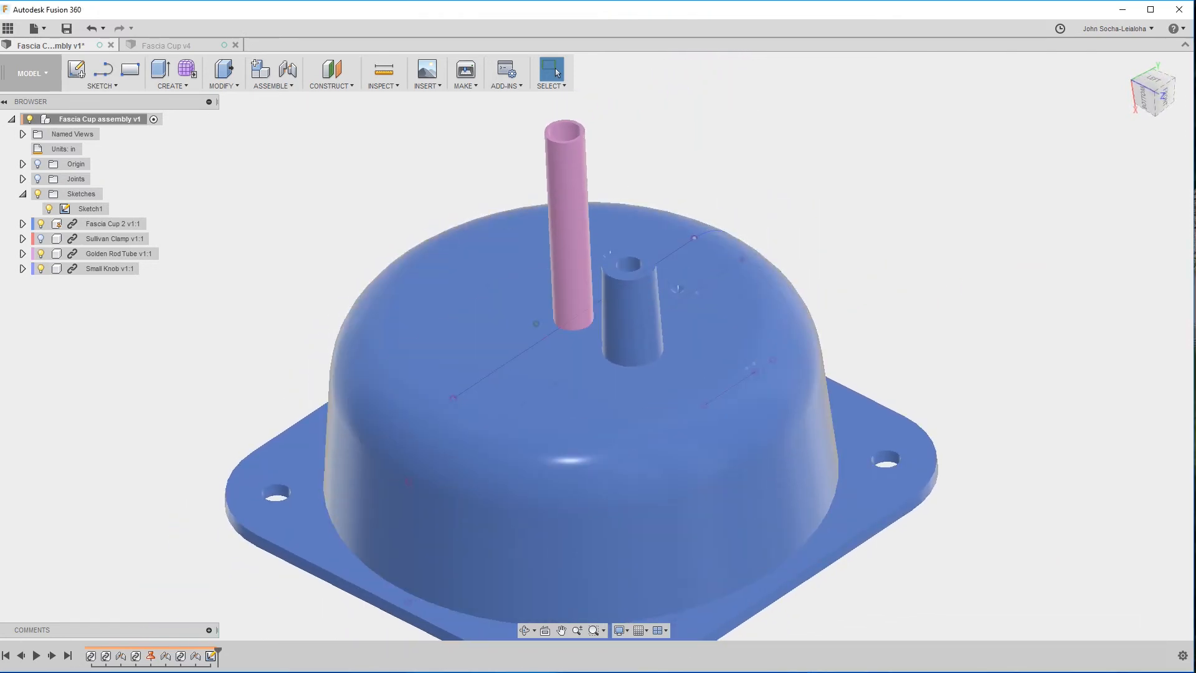
pyautogui.click(625, 630)
pyautogui.moveTo(679, 518)
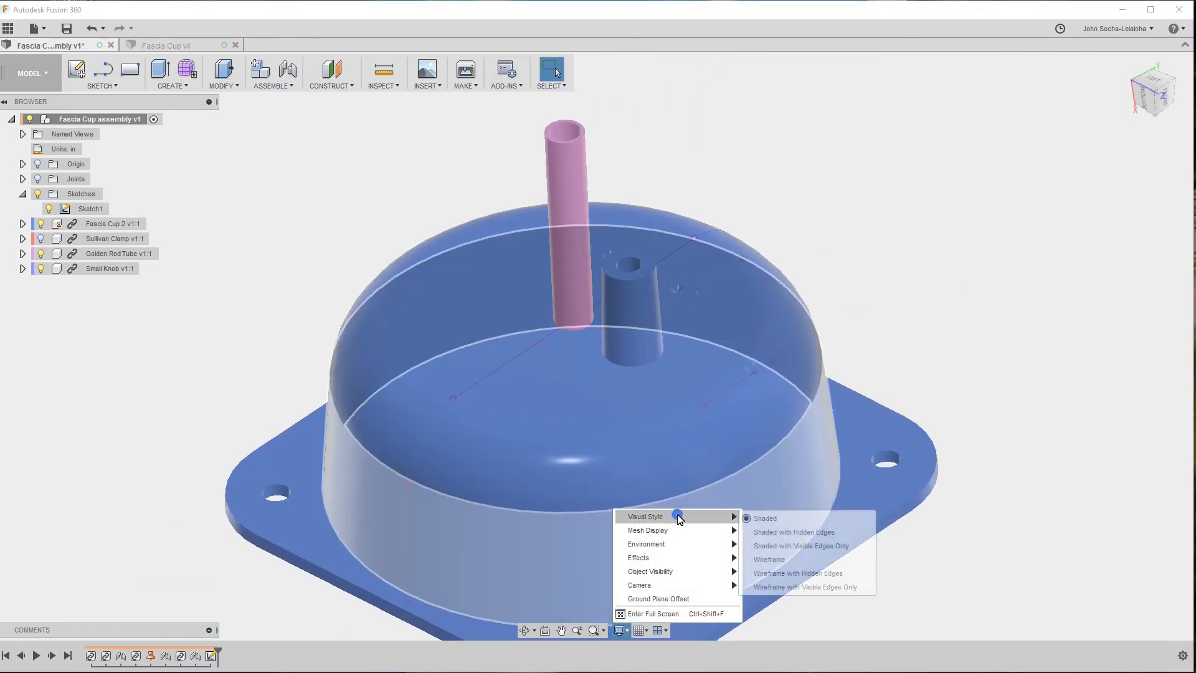
pyautogui.click(839, 554)
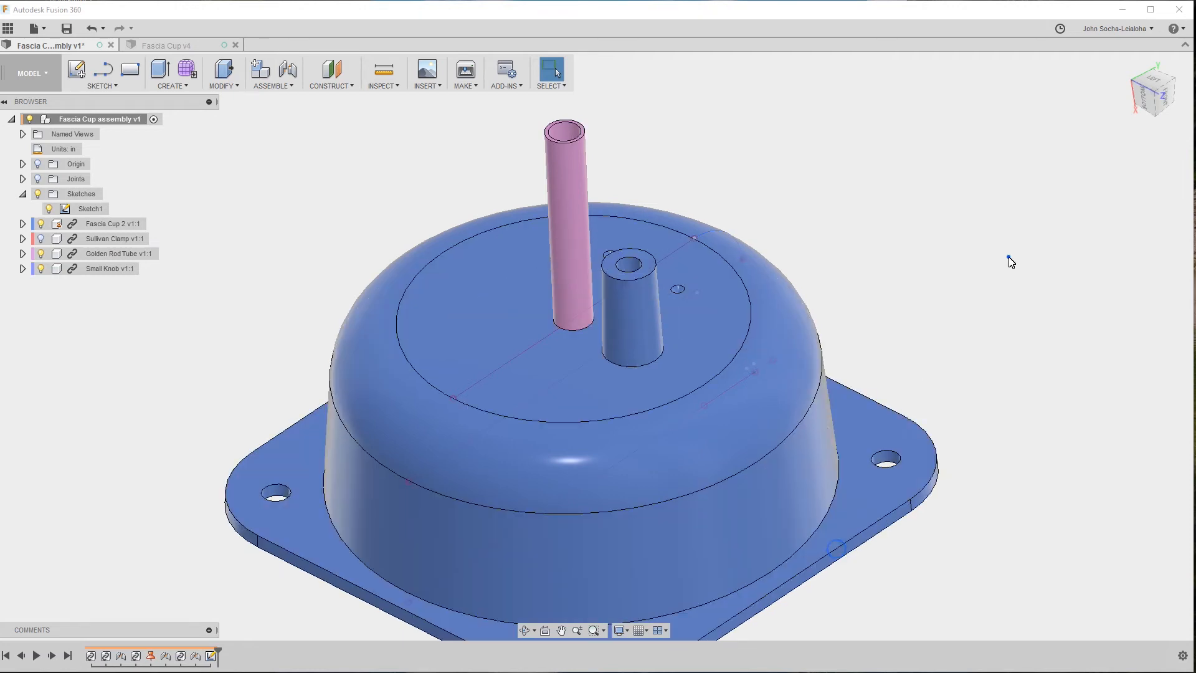
# Check the radius of the tapered post's base edge on the outer face of the cup.
pyautogui.keyDown('shift'); pyautogui.moveTo(1007, 258); pyautogui.dragTo(722, 249, button='middle'); pyautogui.keyUp('shift')
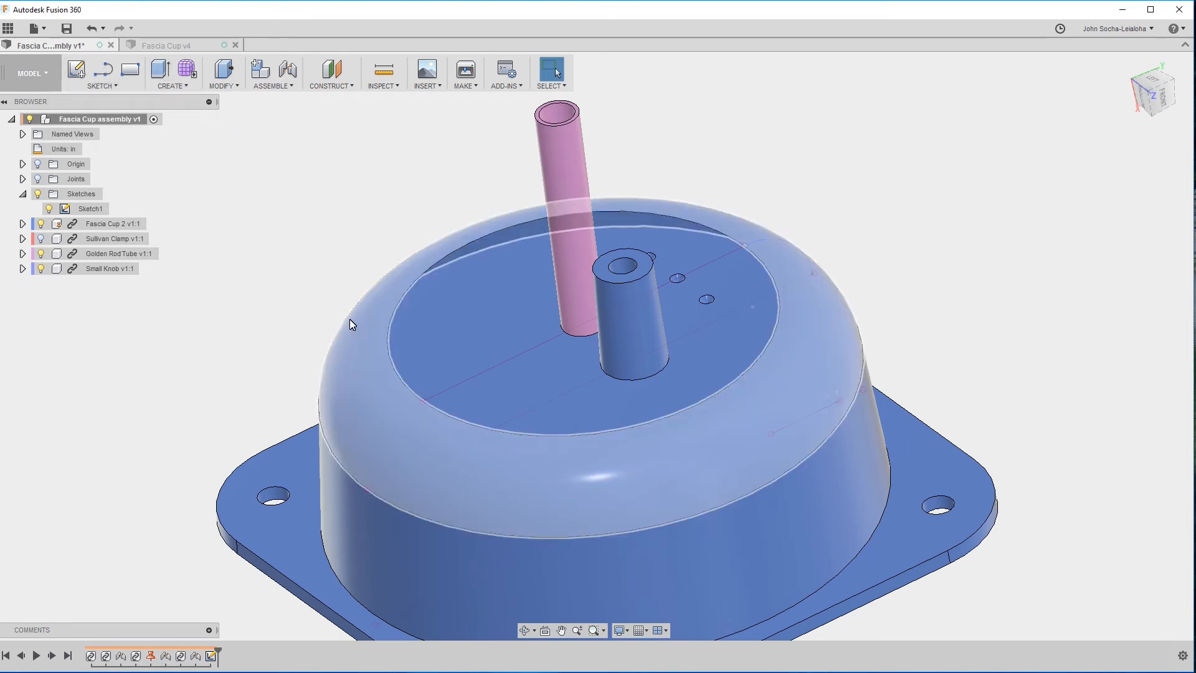
pyautogui.click(658, 376)
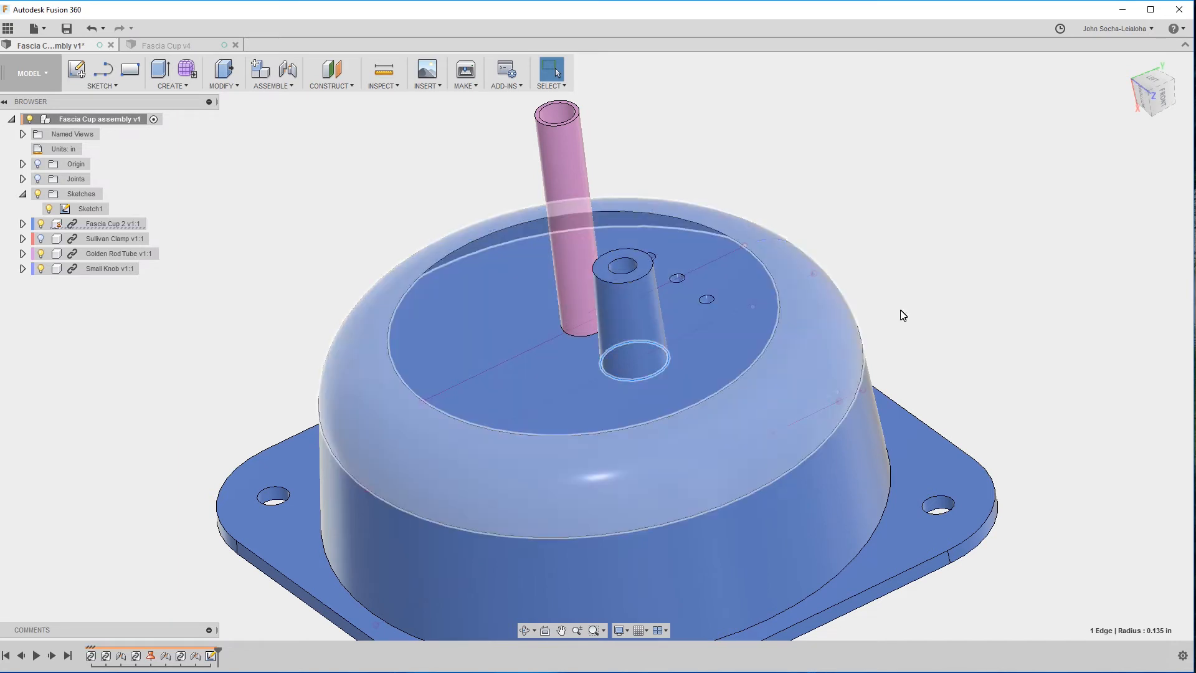
pyautogui.click(946, 316)
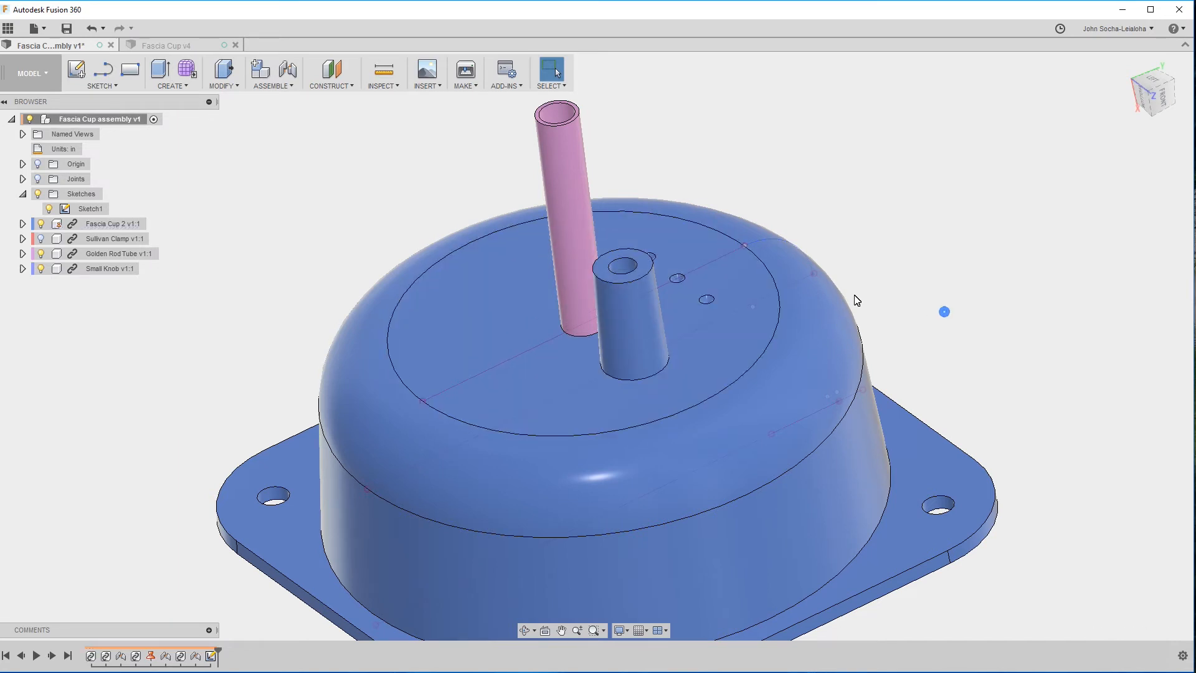
# Return to the Fascia Cup design and sketch a center diameter circle on the floor's outer face, beside the center hole along the horizontal axis.
pyautogui.click(160, 46)
pyautogui.keyDown('shift'); pyautogui.moveTo(932, 473); pyautogui.dragTo(358, 339, button='middle'); pyautogui.keyUp('shift')
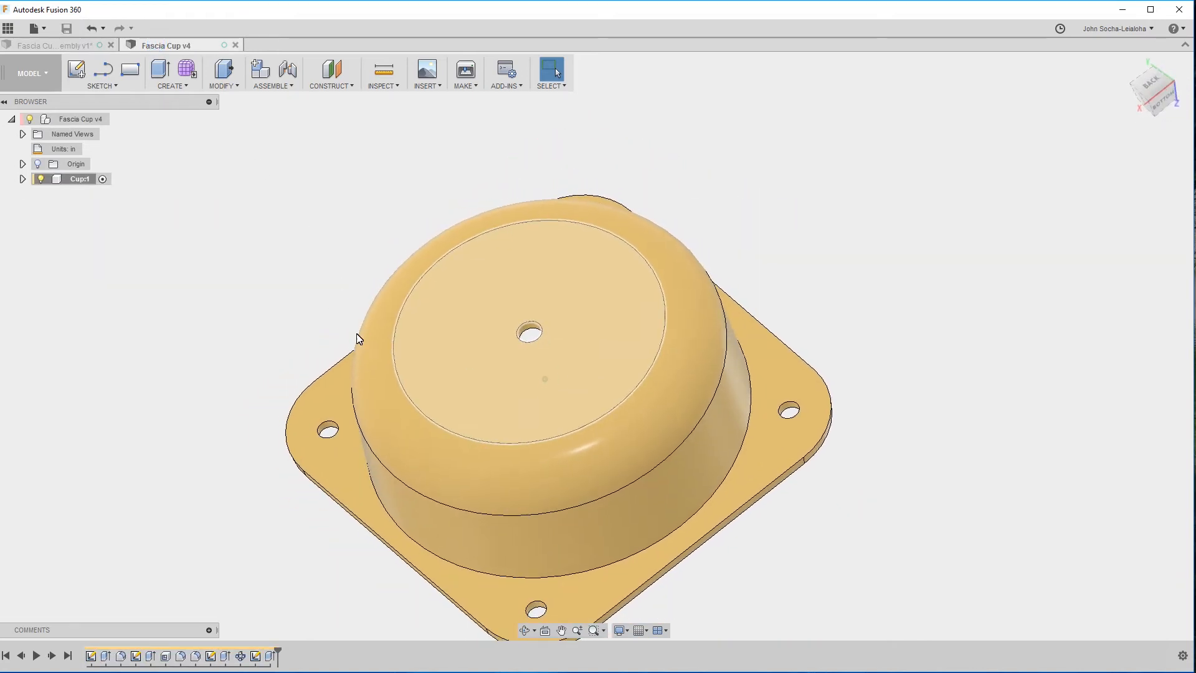
pyautogui.press('c')
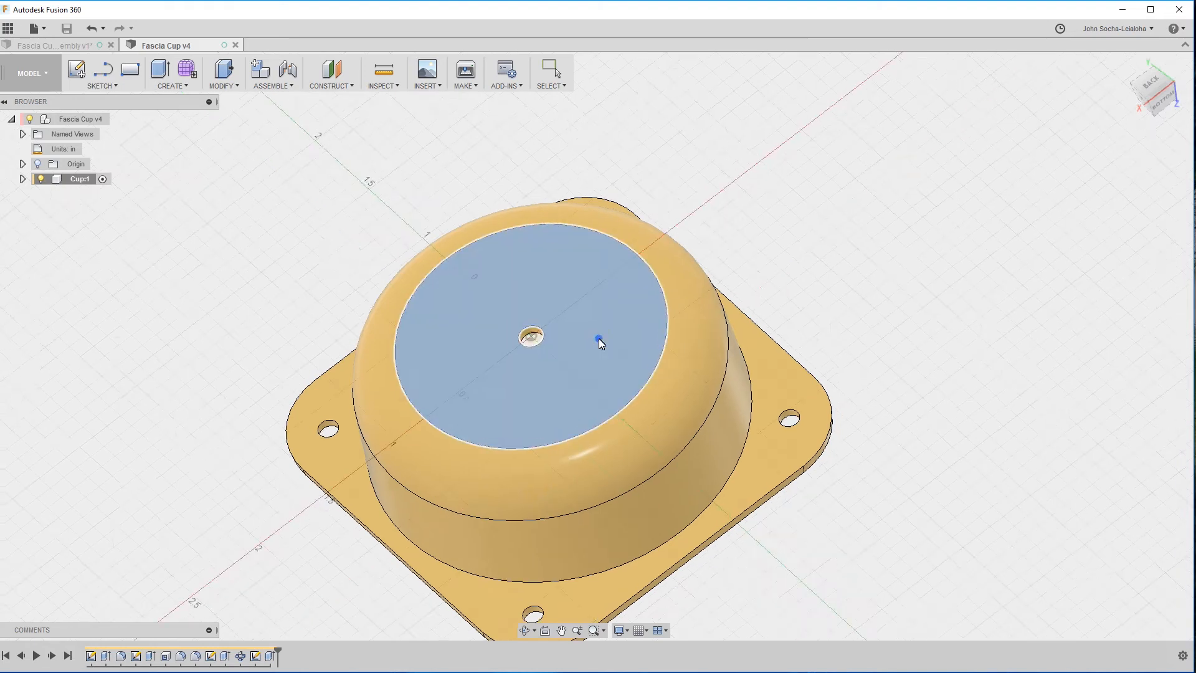
pyautogui.click(599, 338)
pyautogui.click(630, 290)
pyautogui.click(645, 269)
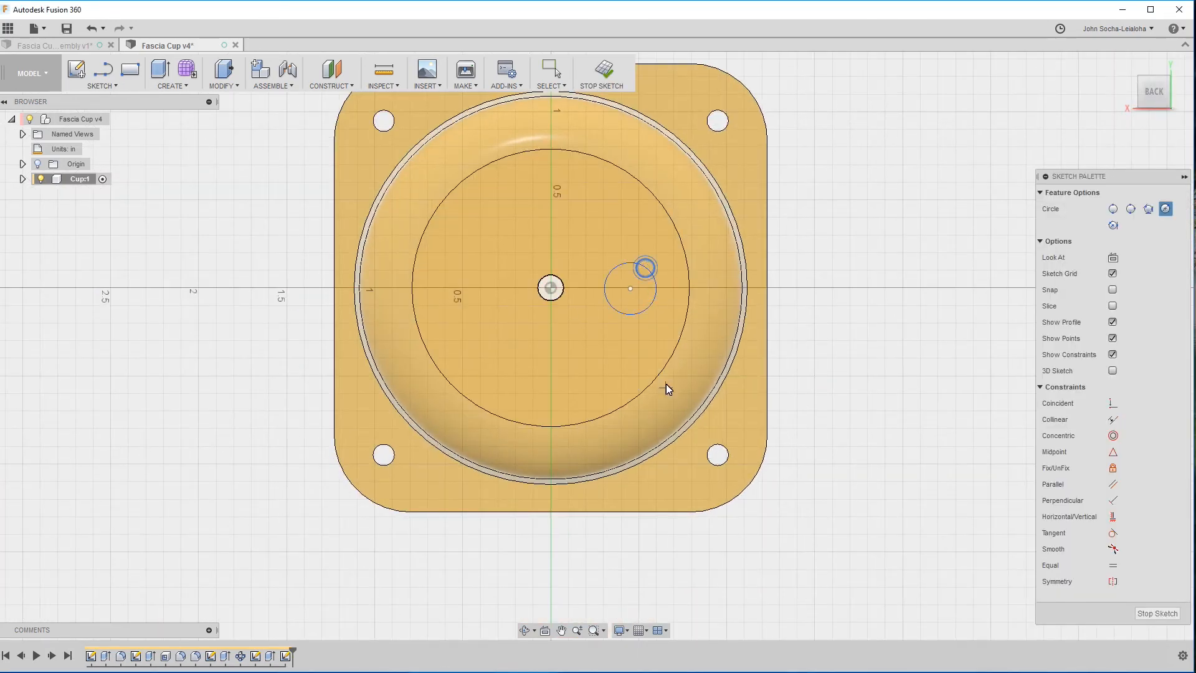
# Dimension the post circle's diameter on the floor's outer face as .135*2 inches.
pyautogui.press('d')
pyautogui.click(655, 282)
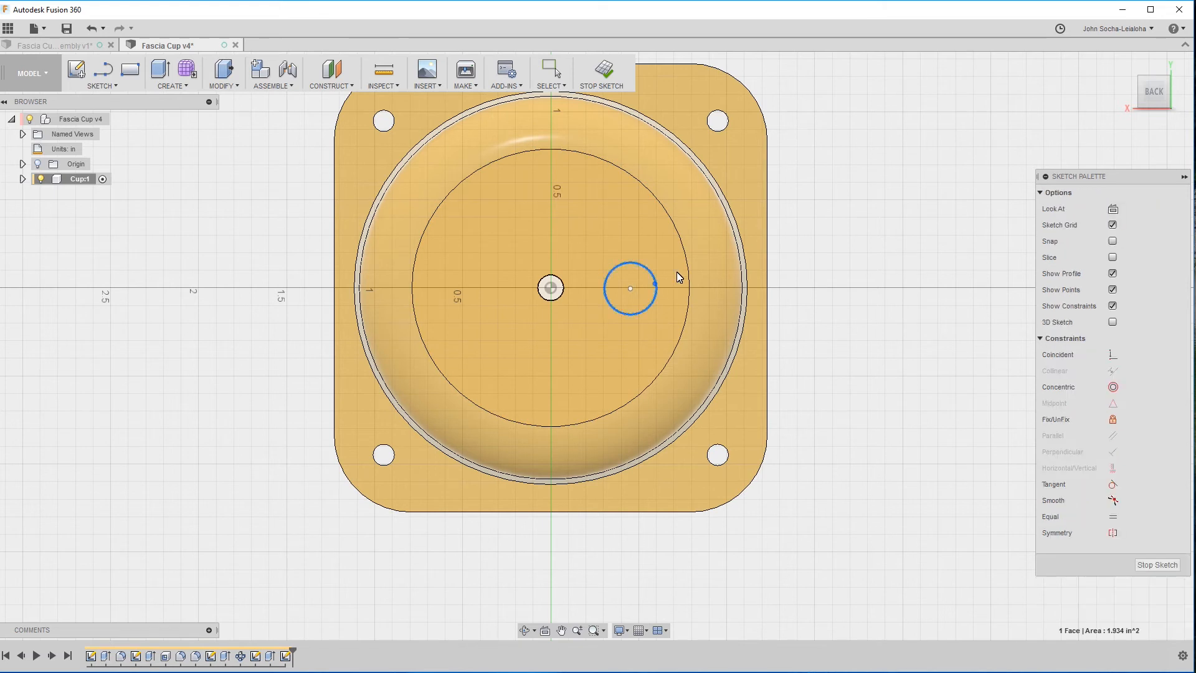
pyautogui.click(778, 249)
pyautogui.write('.135*2')
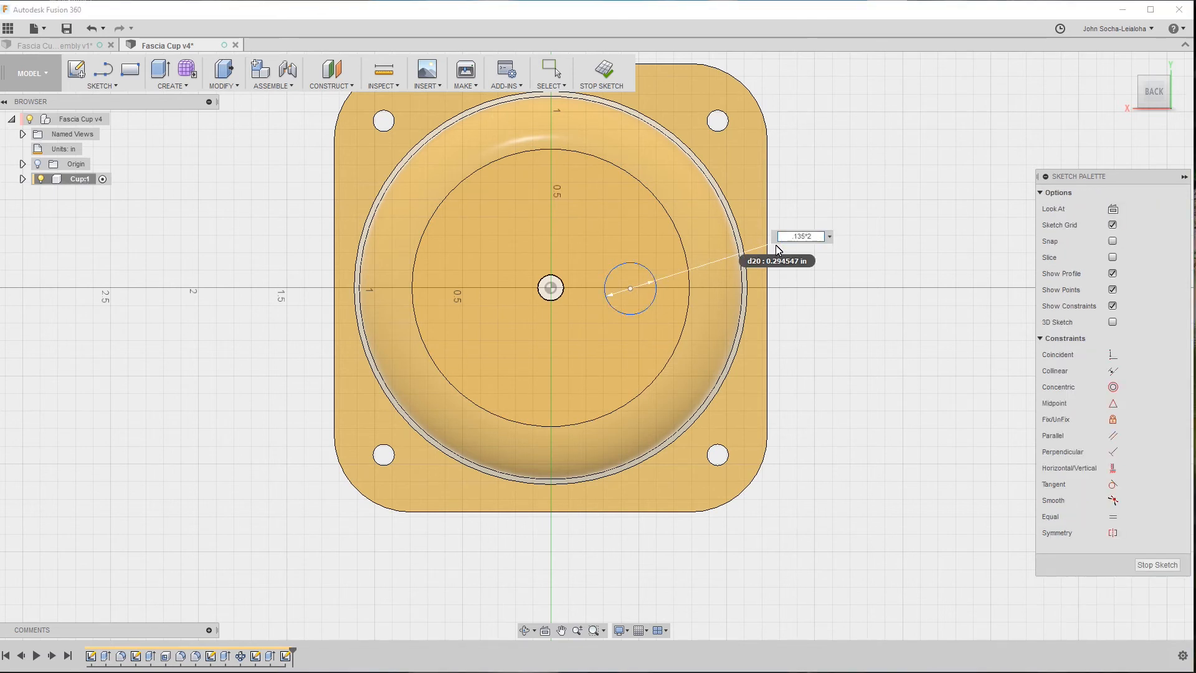
pyautogui.press('Return')
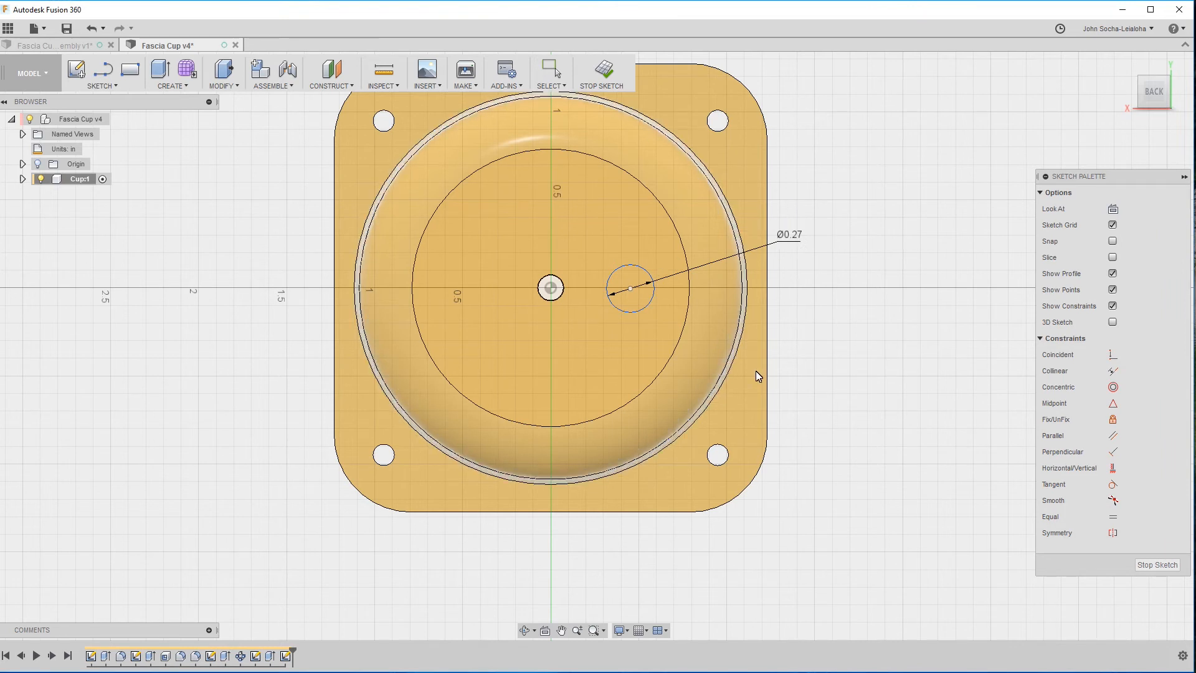
# Apply a Horizontal/Vertical constraint between the post circle's center and the sketch origin at the center hole.
pyautogui.click(631, 289)
pyautogui.keyDown('shift'); pyautogui.click(551, 288); pyautogui.keyUp('shift')
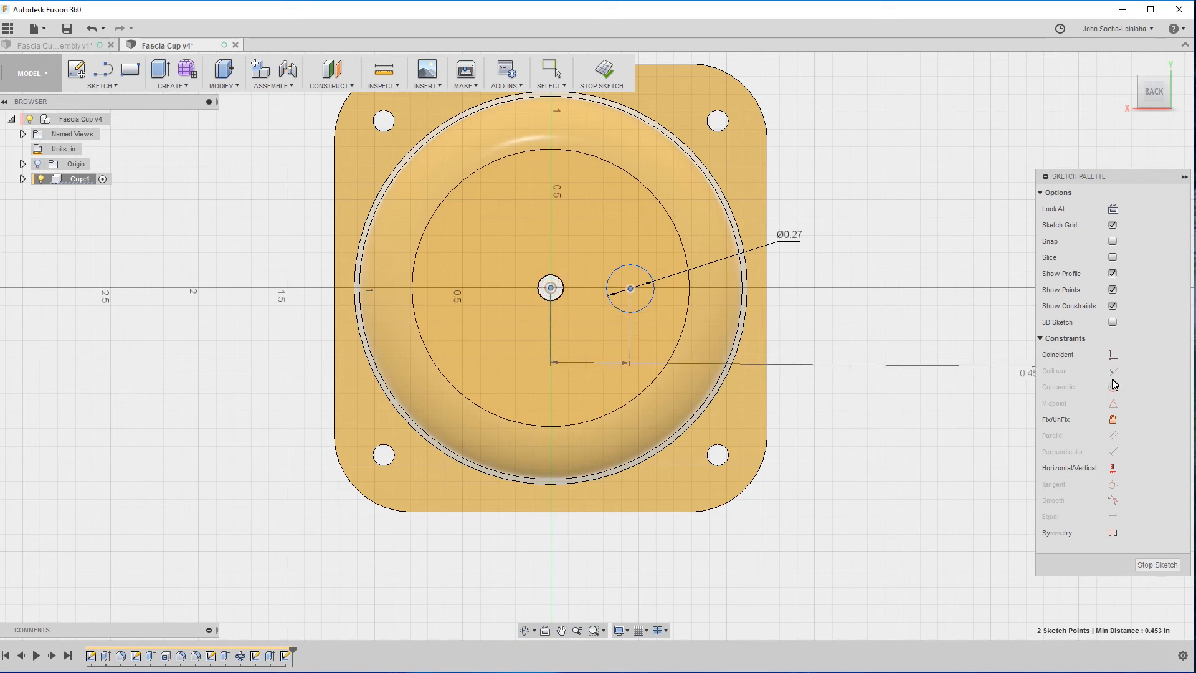
pyautogui.click(1113, 468)
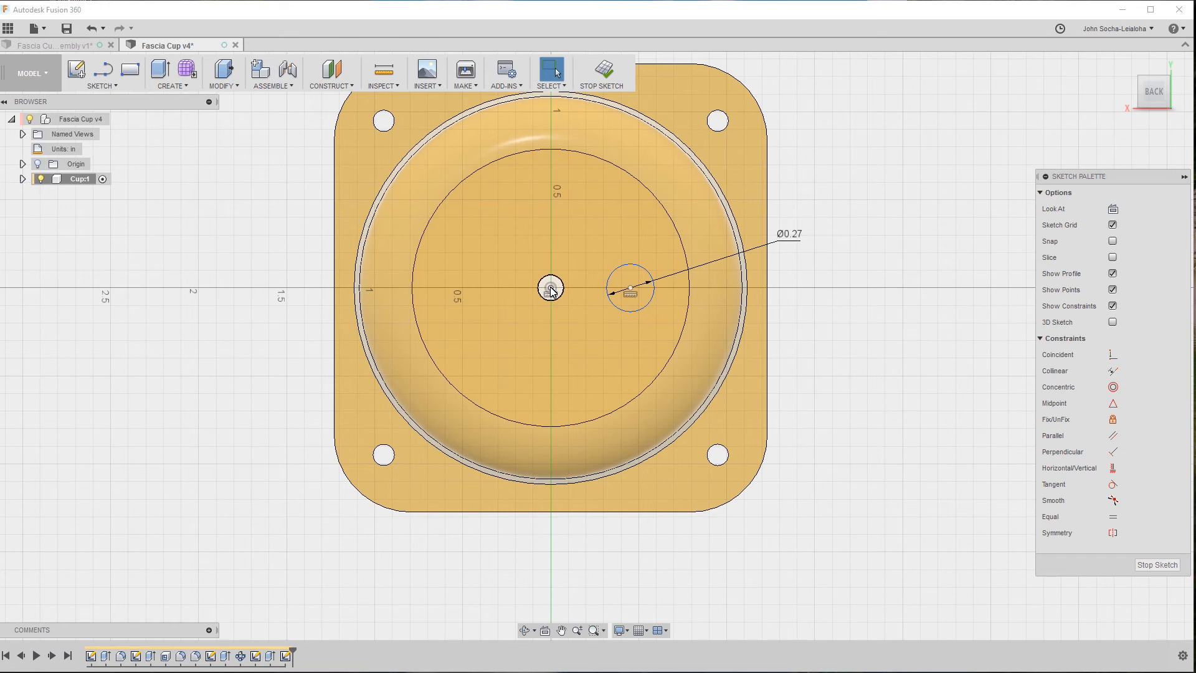
# In the Fascia Cup assembly, measure the minimum distance between the golden rod tube's face and the post's blind hole face.
pyautogui.click(52, 47)
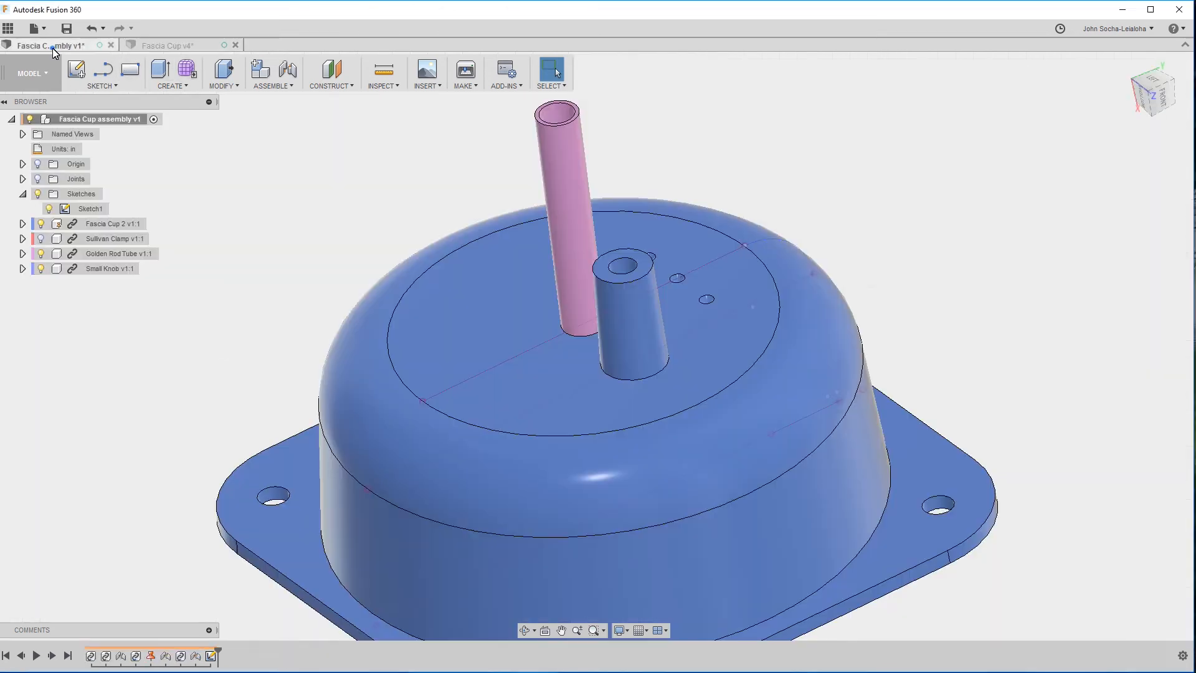
pyautogui.click(570, 285)
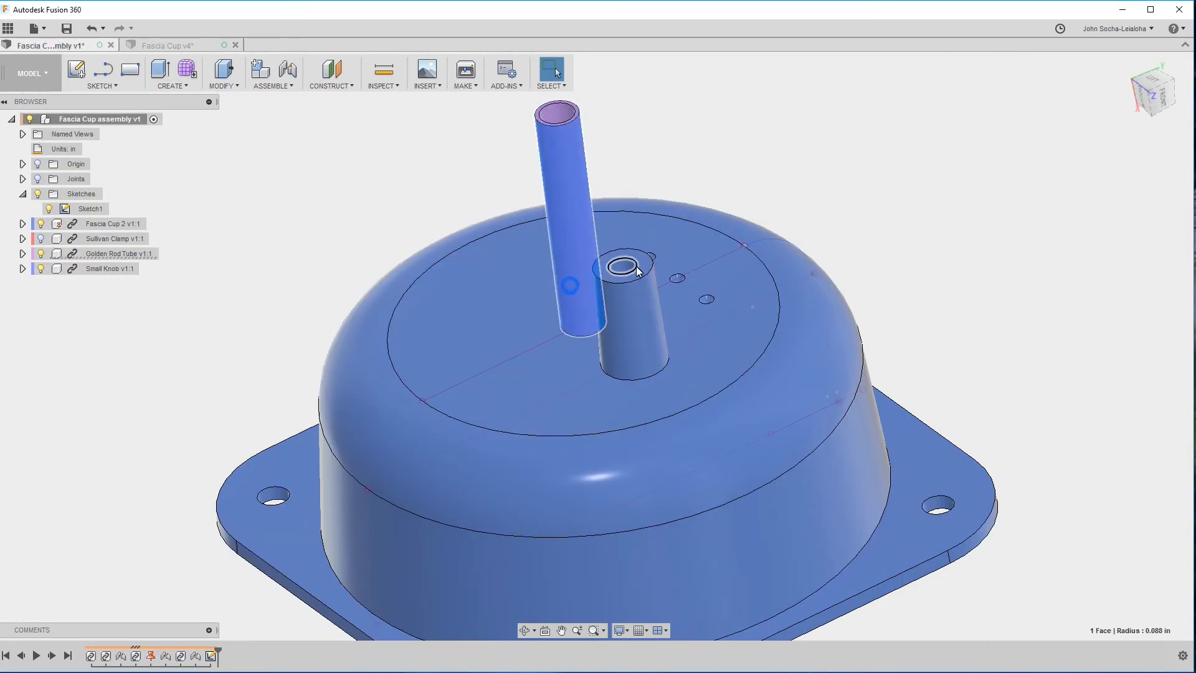
pyautogui.keyDown('ctrl'); pyautogui.click(636, 269); pyautogui.keyUp('ctrl')
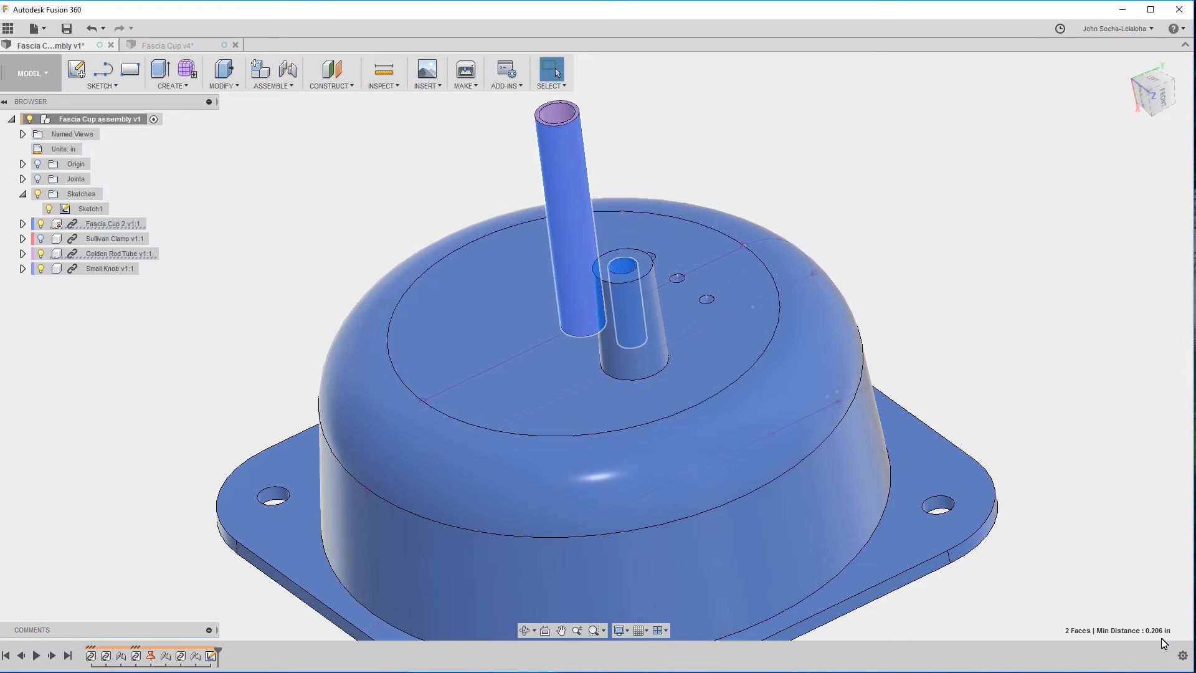
# Return to the Fascia Cup design and dimension the distance from the origin to the post circle's center as 0.206 in.
pyautogui.click(175, 45)
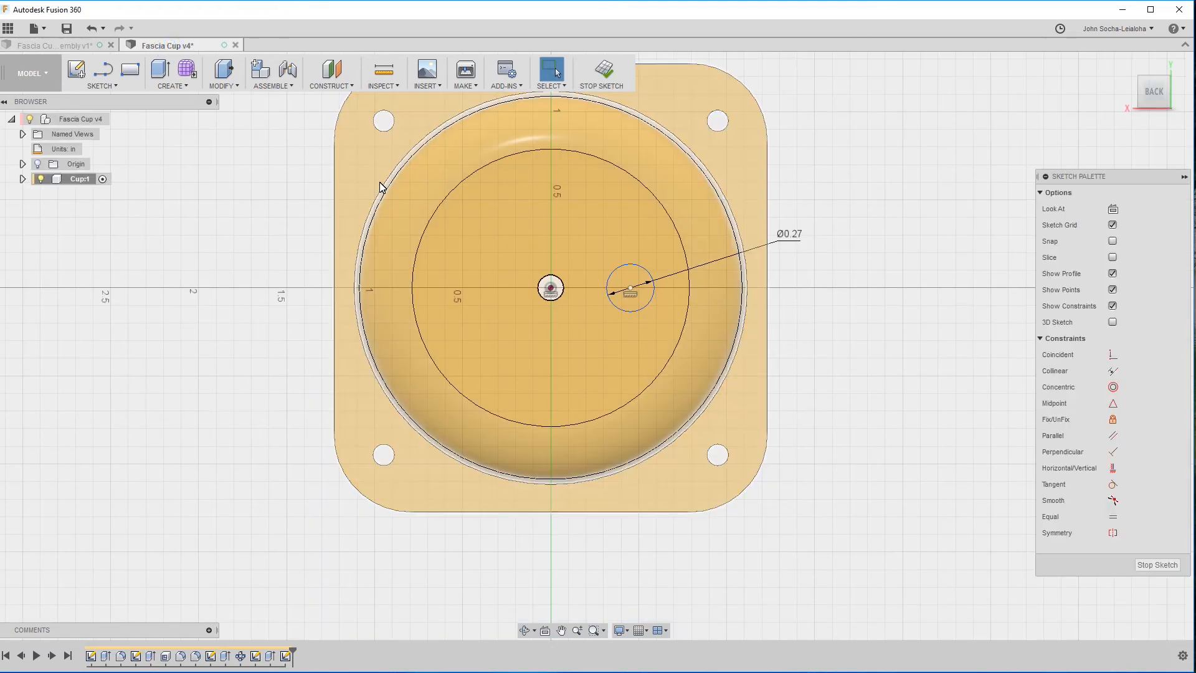
pyautogui.click(552, 289)
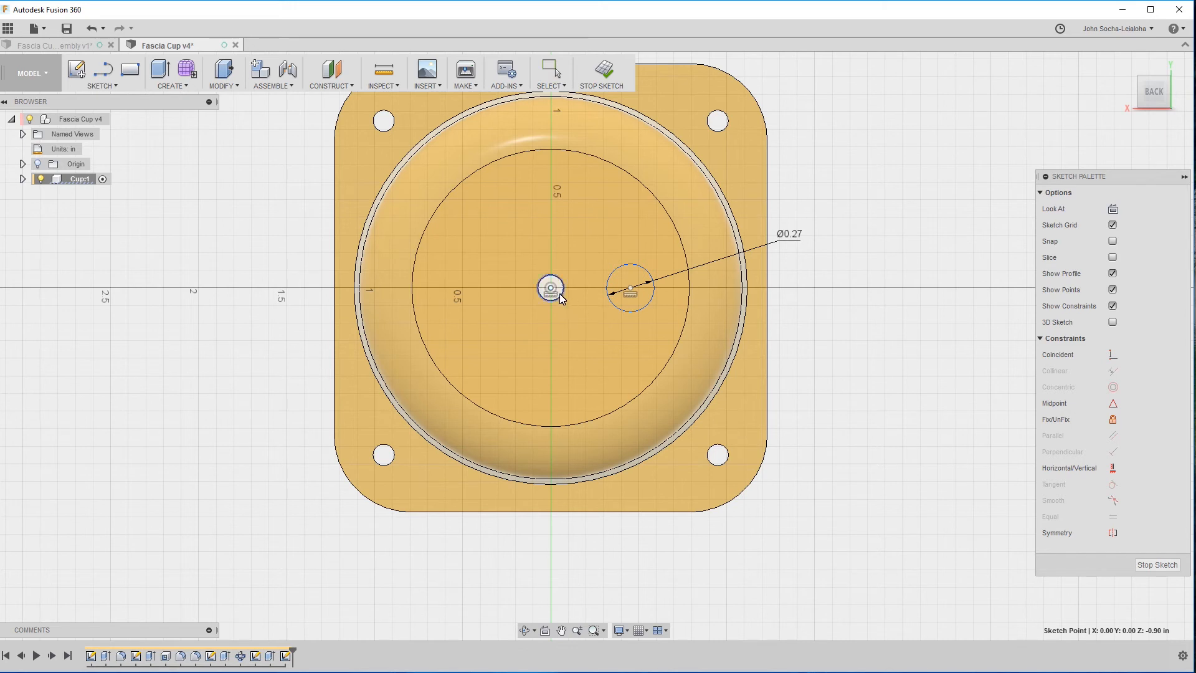
pyautogui.click(630, 288)
pyautogui.click(597, 329)
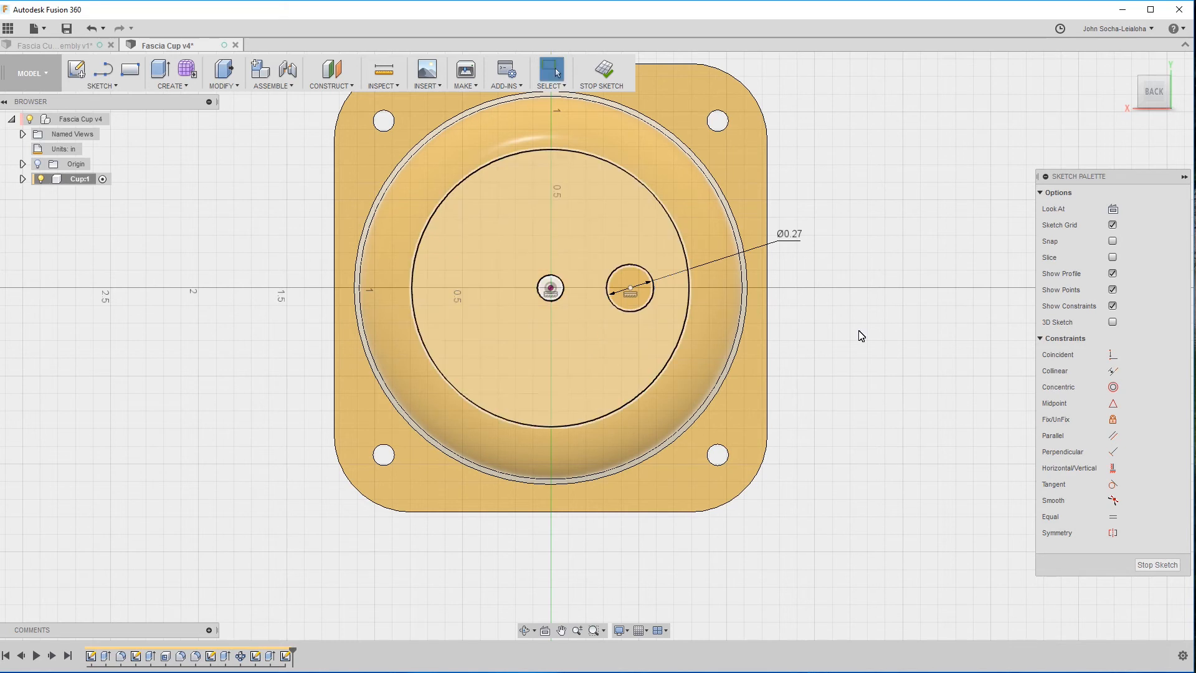
pyautogui.click(631, 289)
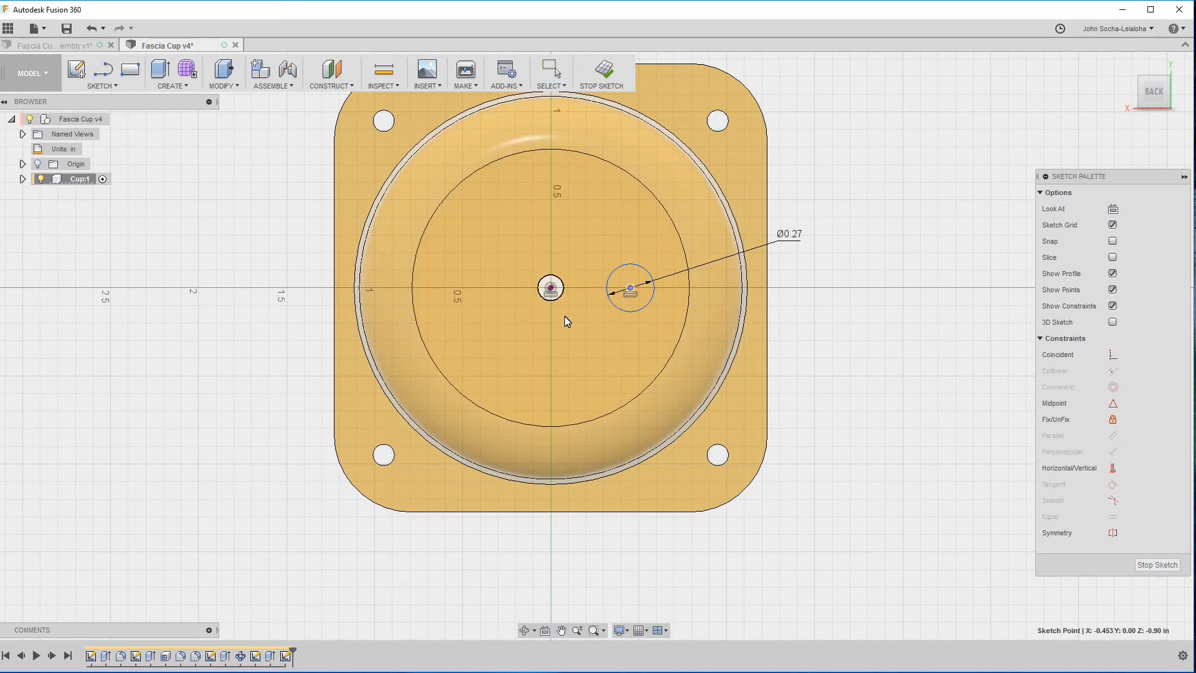
pyautogui.click(552, 289)
pyautogui.click(594, 335)
pyautogui.write('.206')
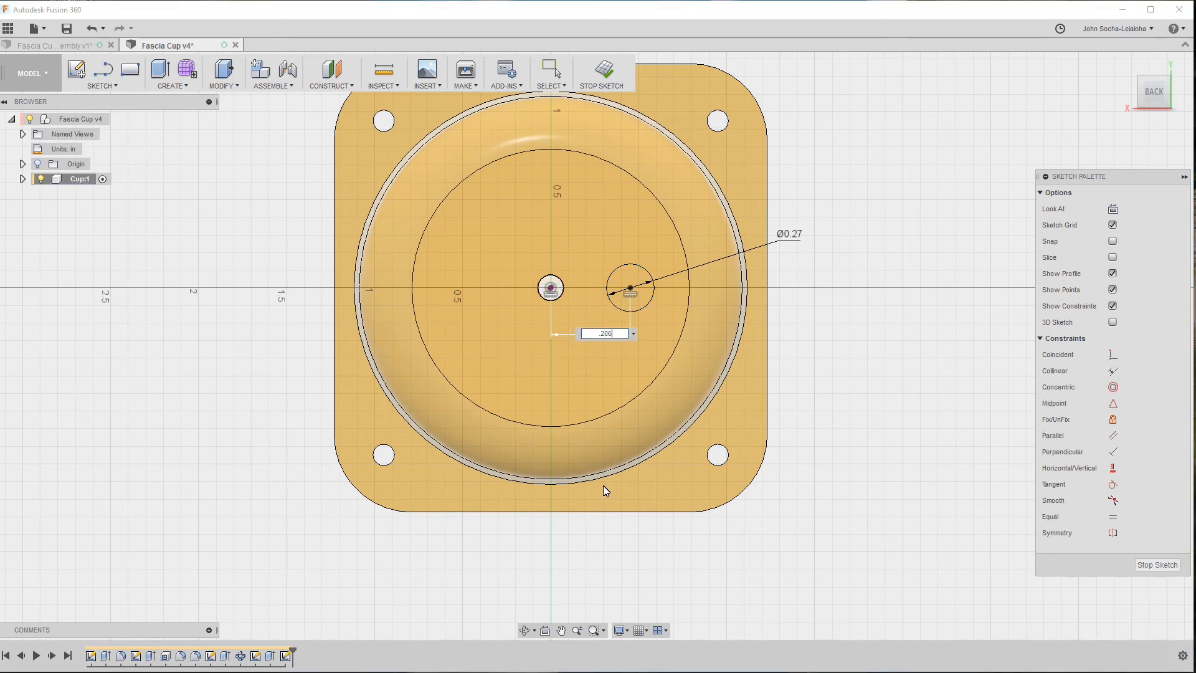
pyautogui.press('Return')
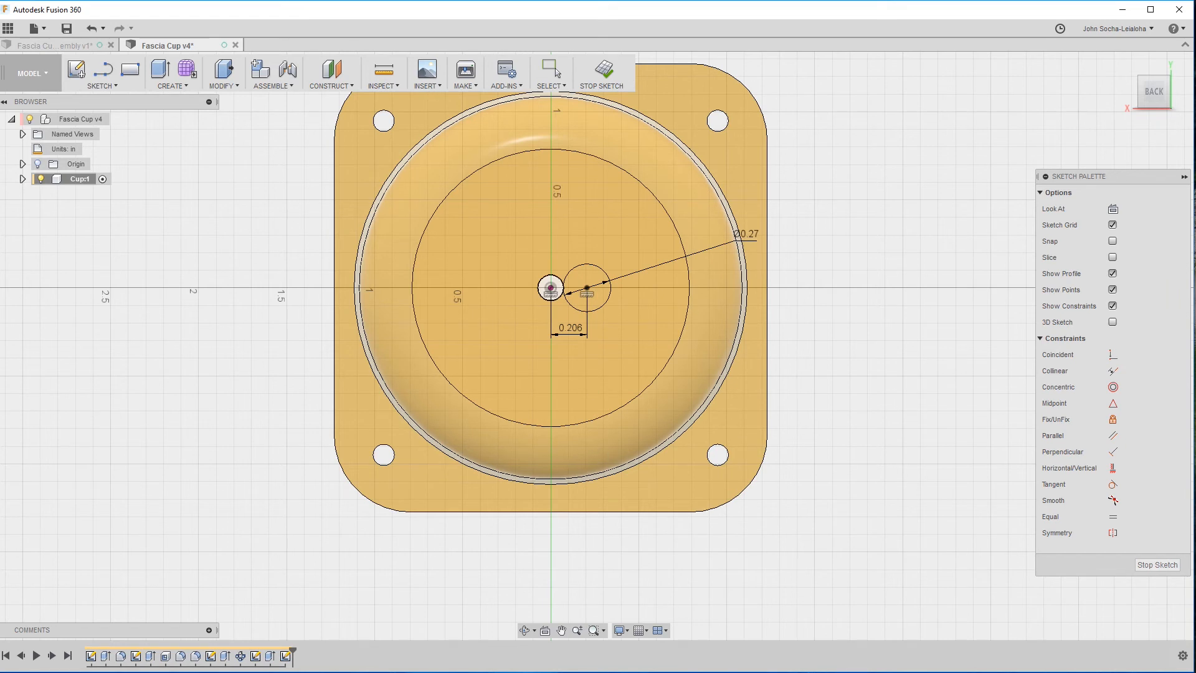
# In the assembly, sketch a line on the floor's outer face from the golden rod tube's center to the tapered post's center.
pyautogui.click(60, 46)
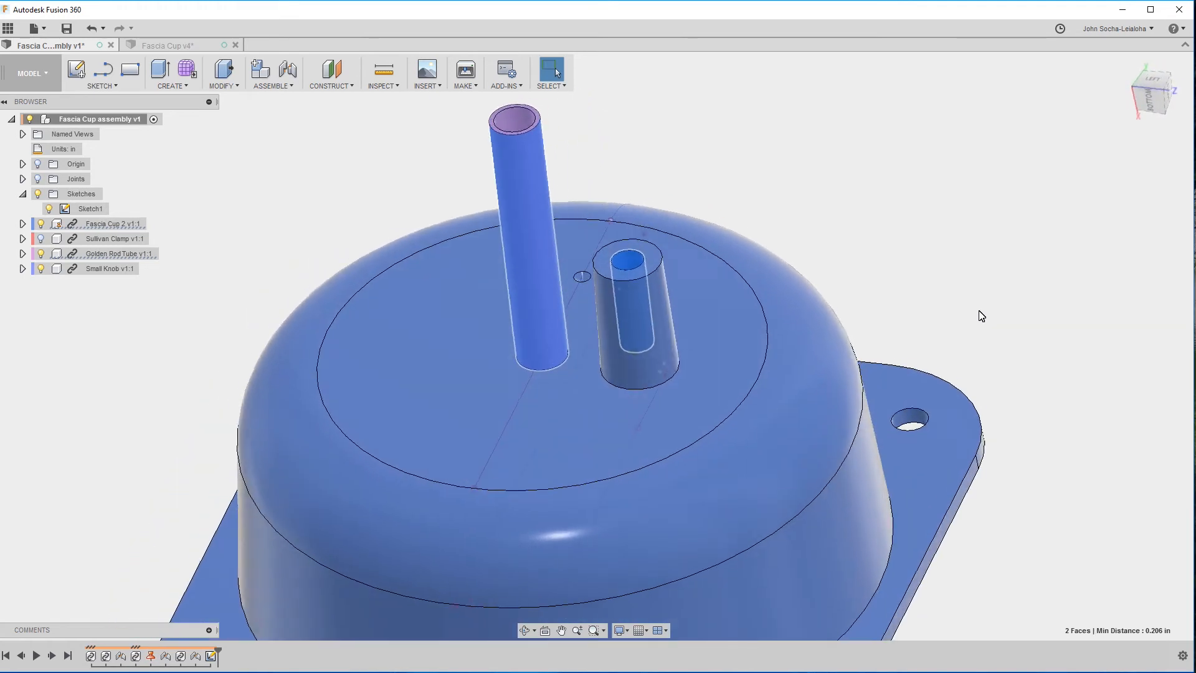
pyautogui.click(982, 316)
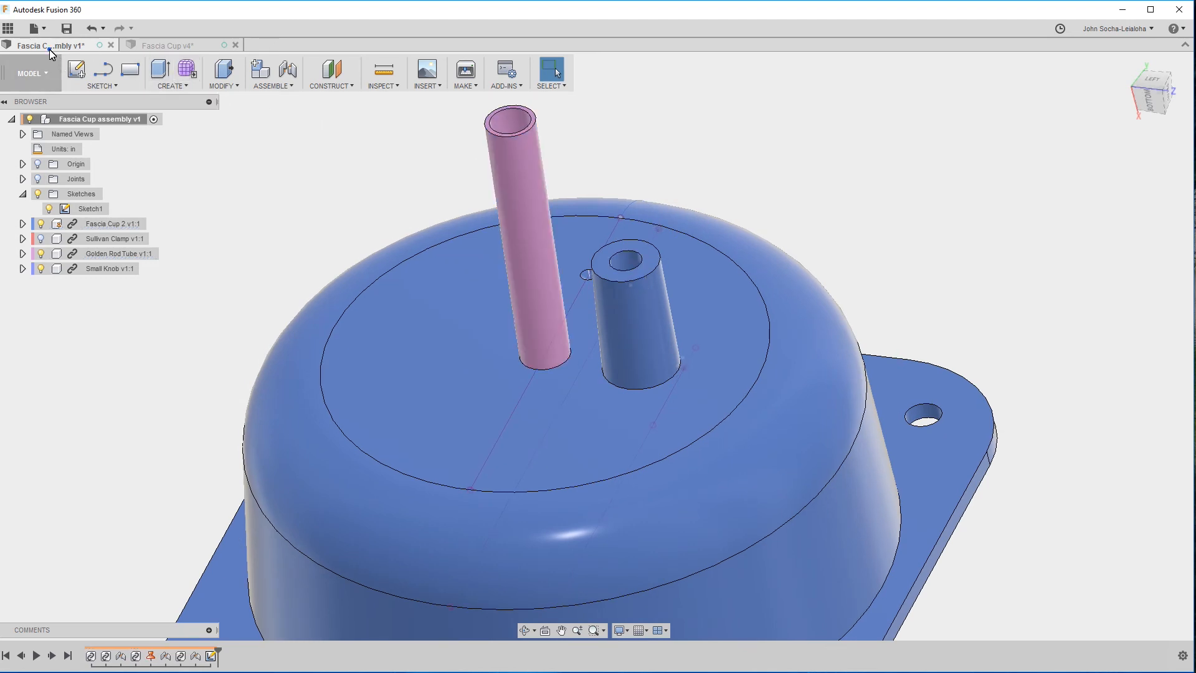
pyautogui.click(154, 48)
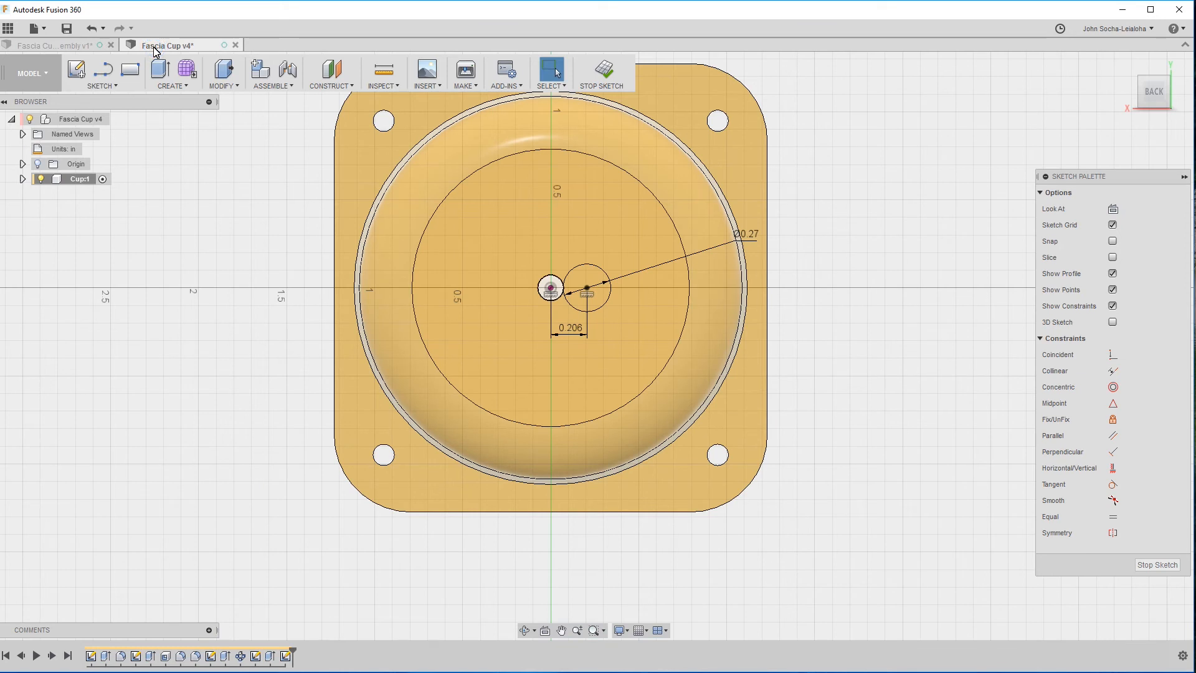
pyautogui.click(38, 49)
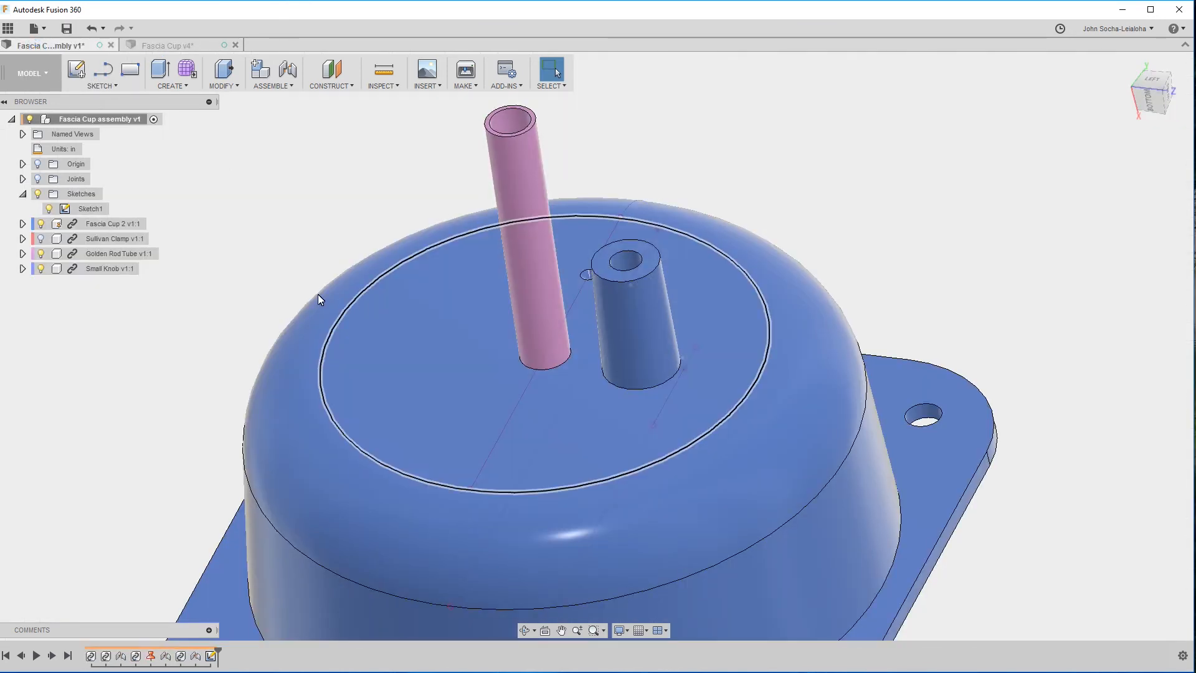
pyautogui.click(94, 86)
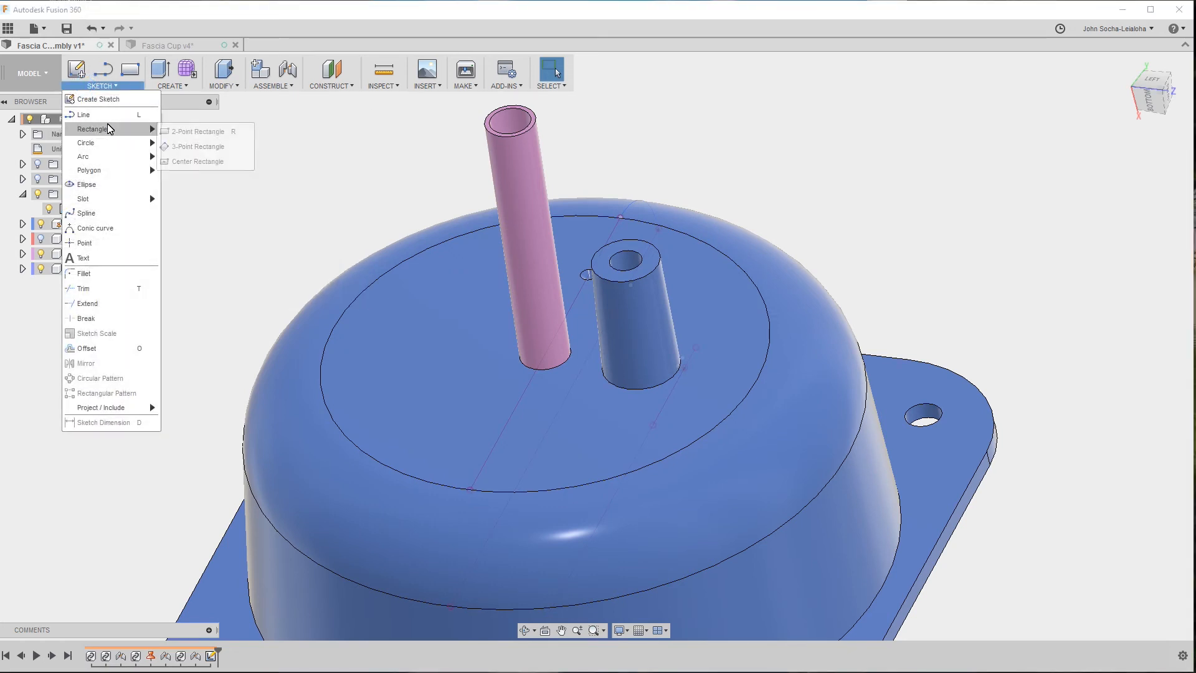
pyautogui.click(102, 114)
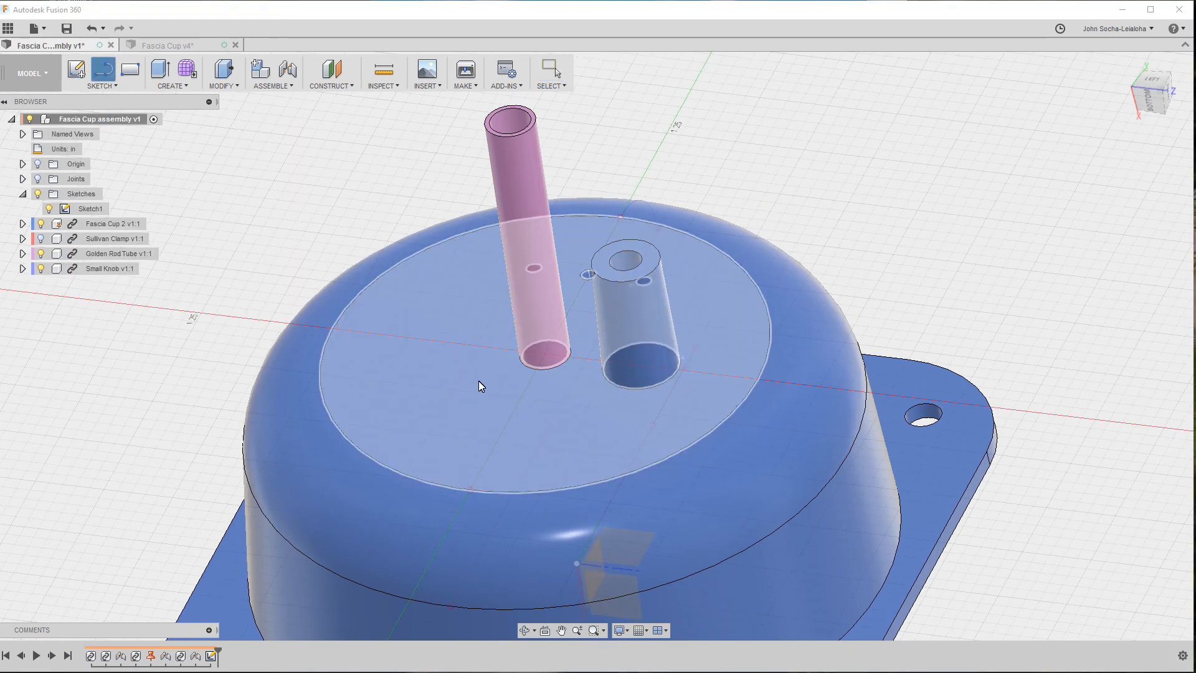
pyautogui.click(479, 380)
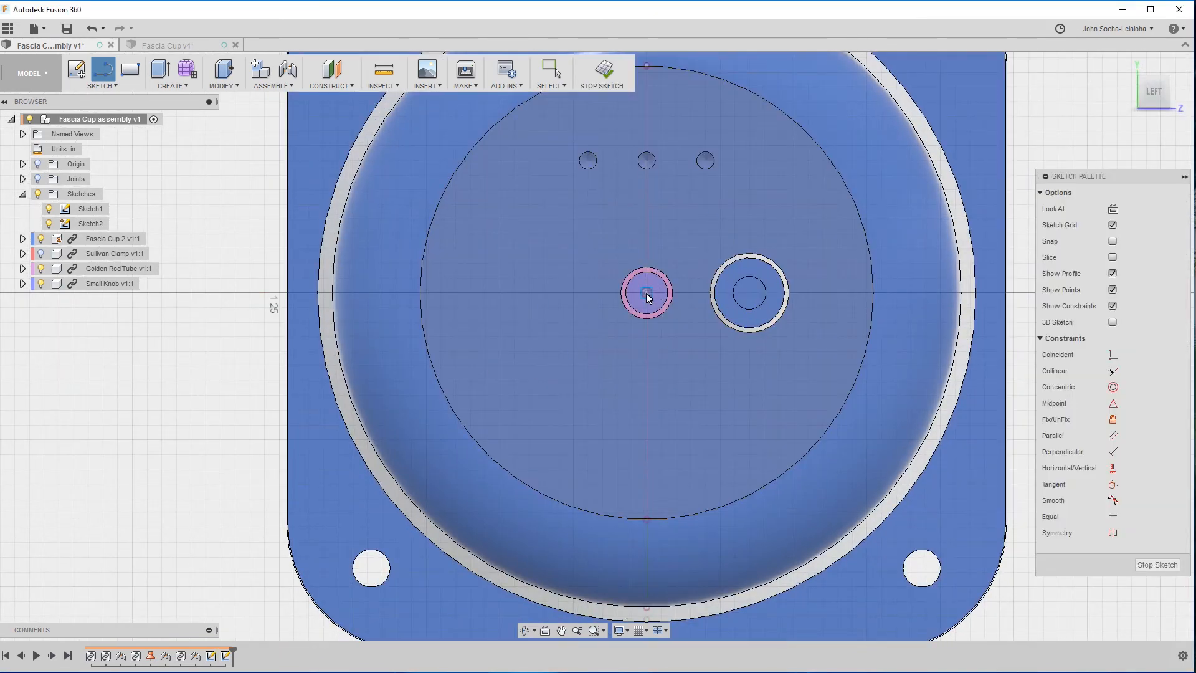
pyautogui.click(646, 293)
pyautogui.click(749, 293)
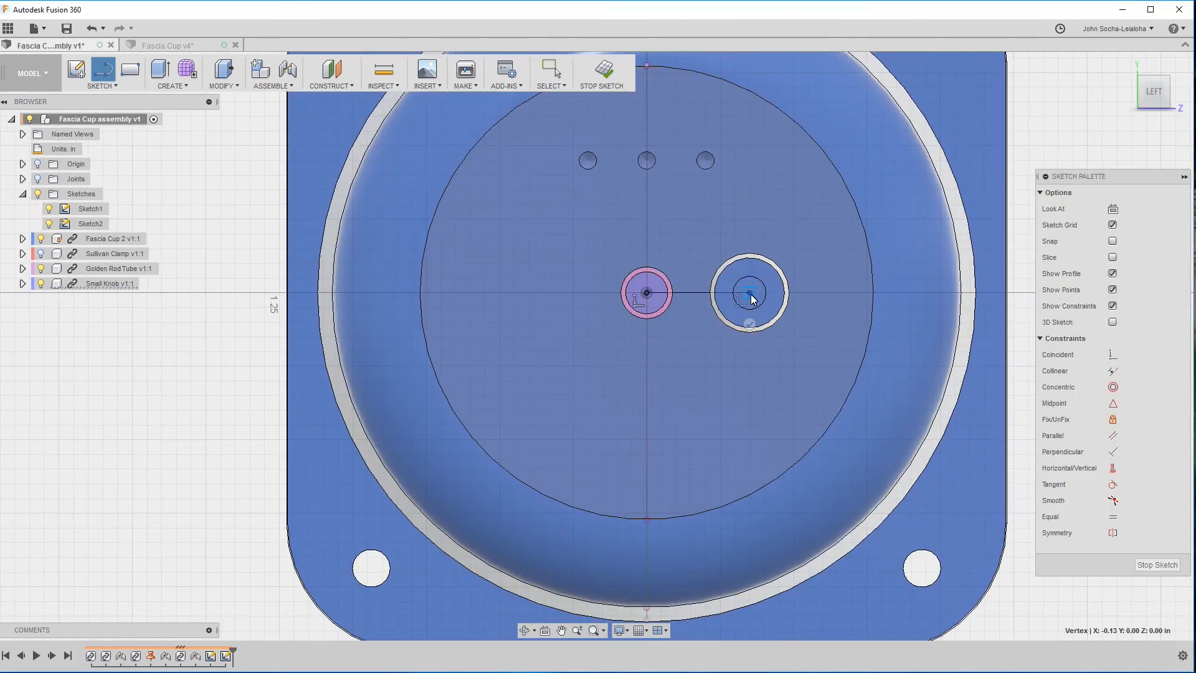
pyautogui.press('Escape')
# Add a driven length dimension to the line between the tube and post centers.
pyautogui.press('d')
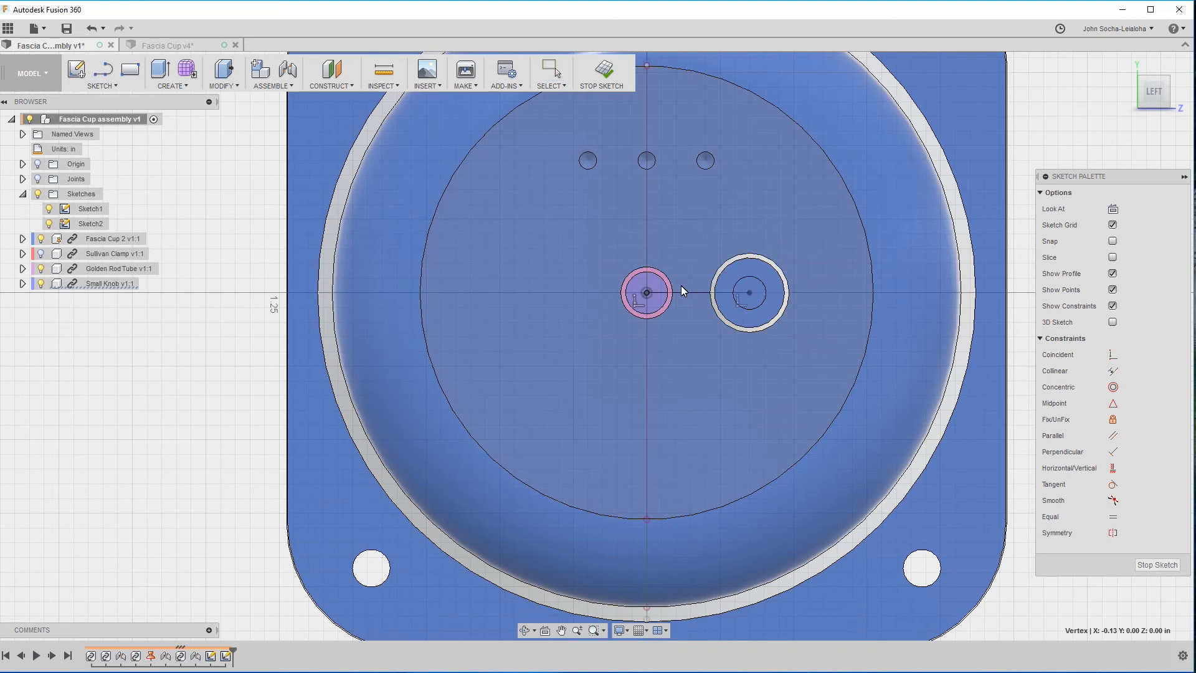
pyautogui.click(692, 292)
pyautogui.press('Escape')
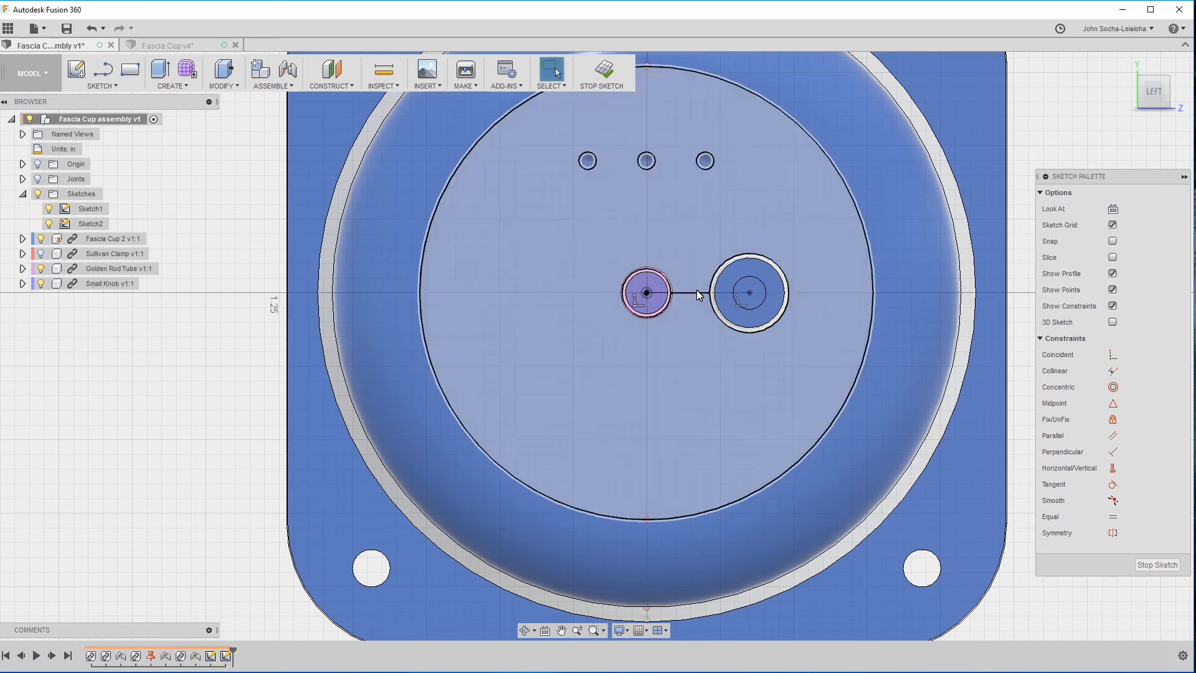
pyautogui.press('d')
pyautogui.click(707, 293)
pyautogui.click(704, 221)
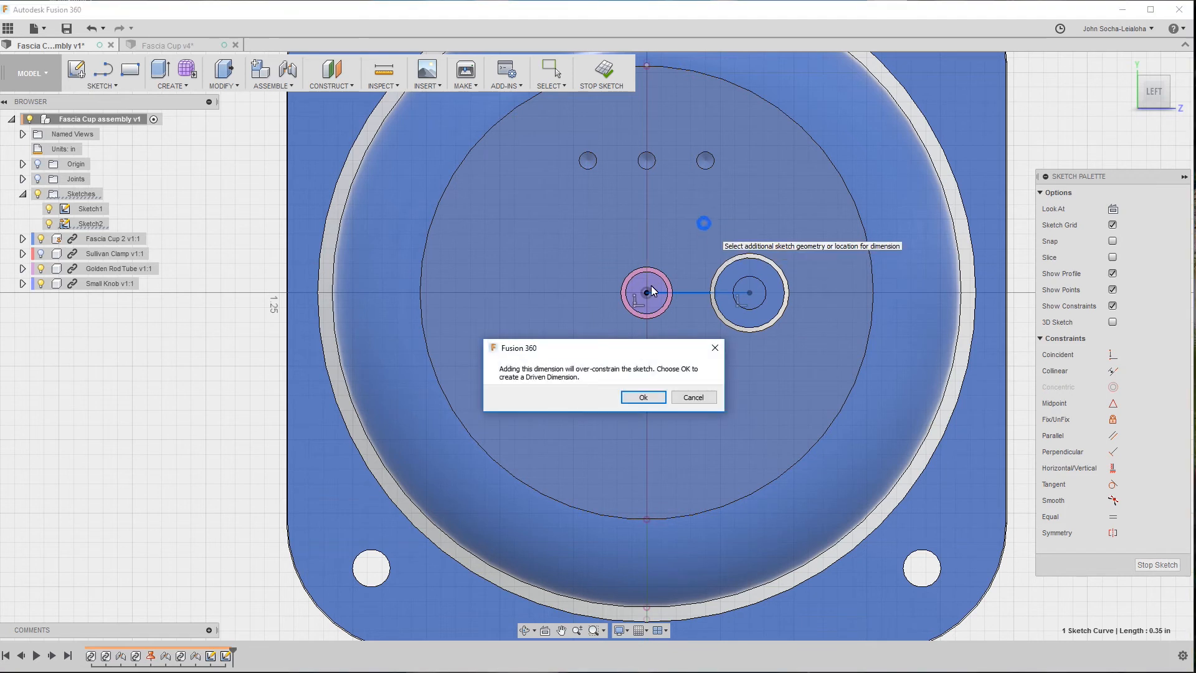
pyautogui.click(652, 397)
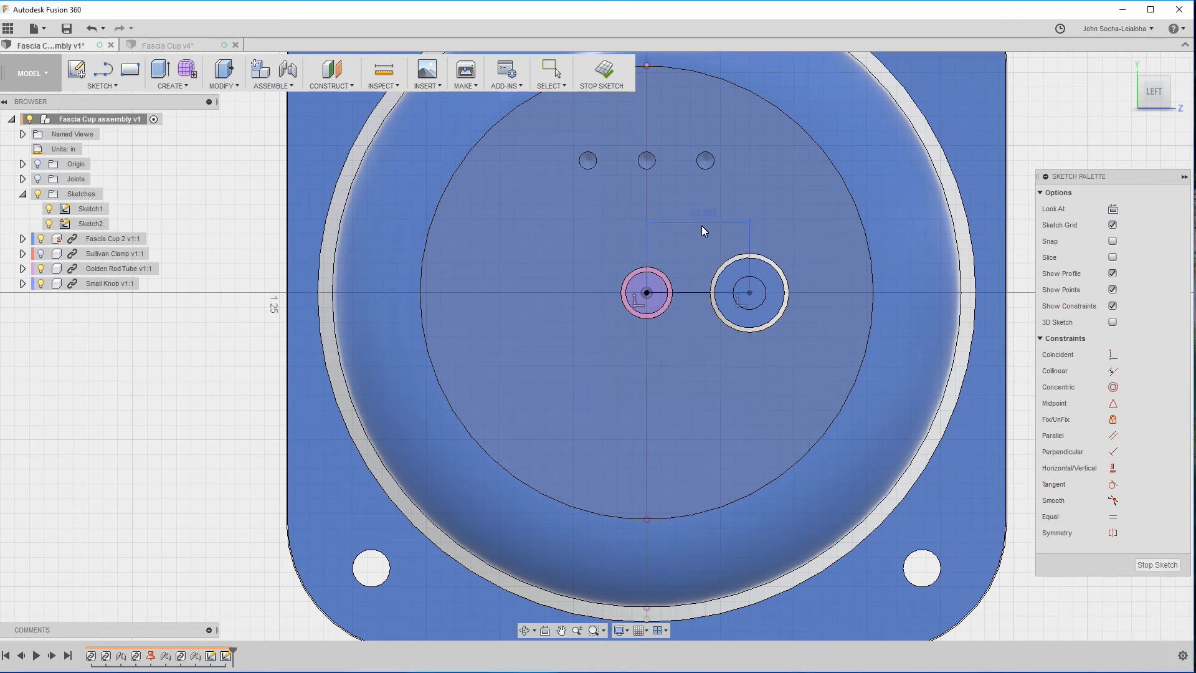
# In the Fascia Cup design, set the post circle's distance from the origin to 0.35 in and finish the sketch.
pyautogui.click(156, 47)
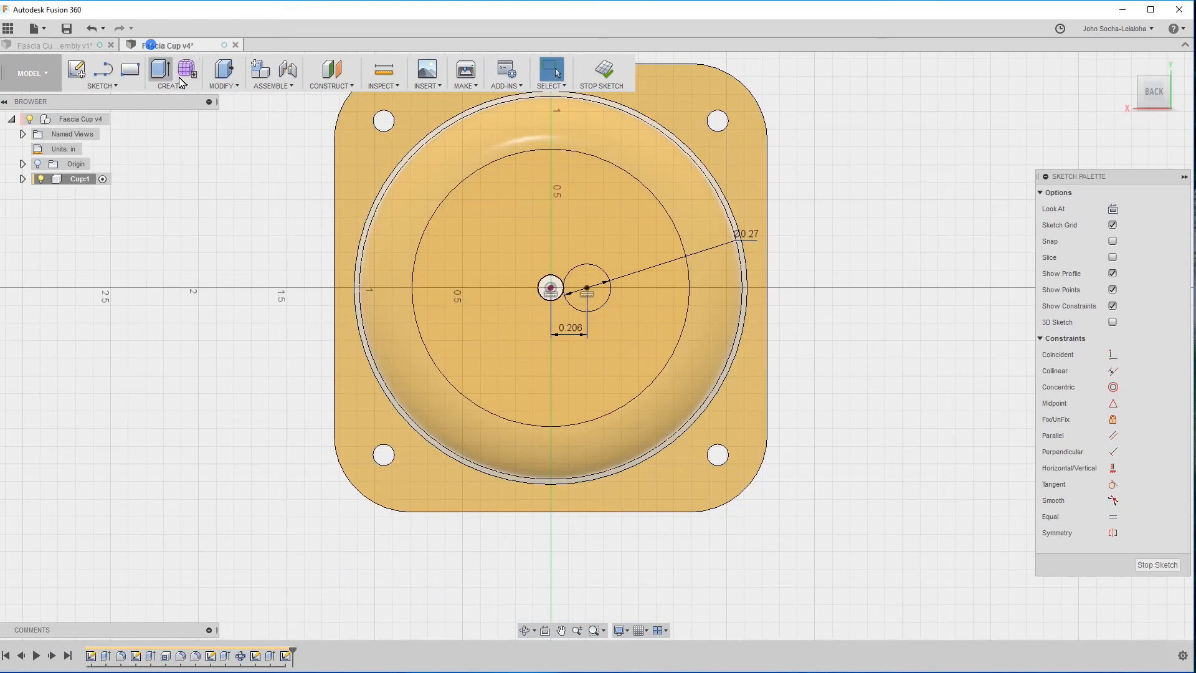
pyautogui.doubleClick(570, 328)
pyautogui.write('0.35')
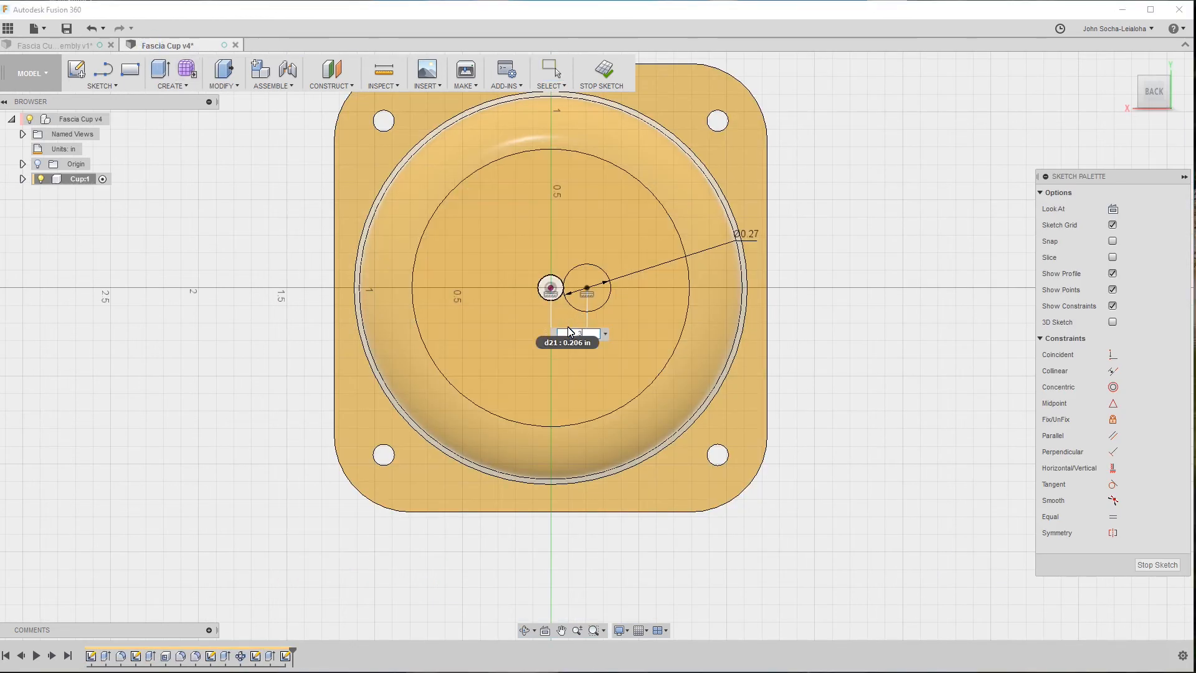
pyautogui.press('Return')
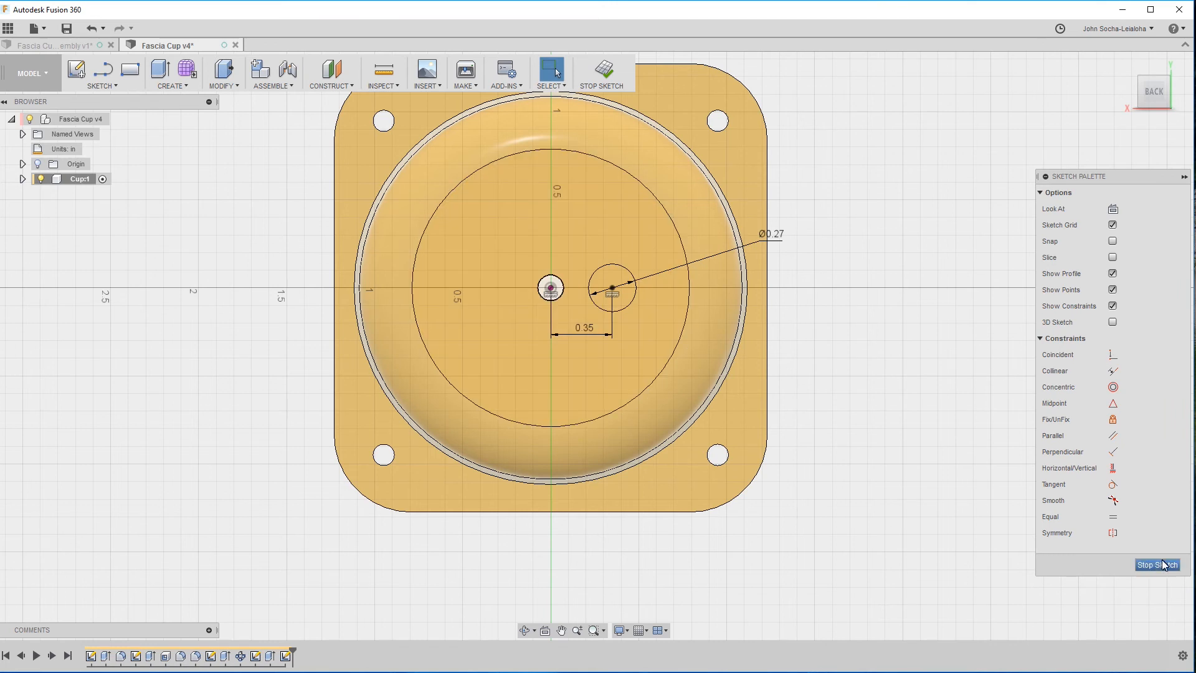
pyautogui.click(1146, 565)
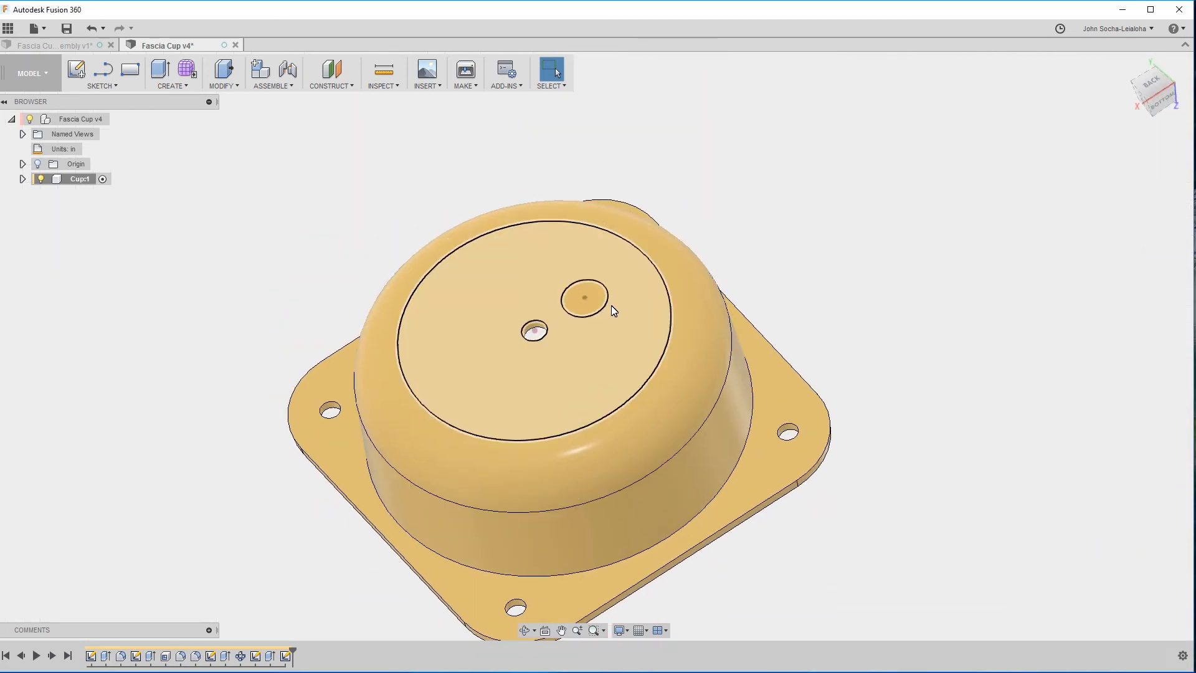
# Switch back to the Fascia Cup assembly and finish its center-to-center measuring sketch.
pyautogui.click(53, 45)
pyautogui.keyDown('shift'); pyautogui.moveTo(517, 559); pyautogui.dragTo(924, 386, button='middle'); pyautogui.keyUp('shift')
pyautogui.click(487, 376)
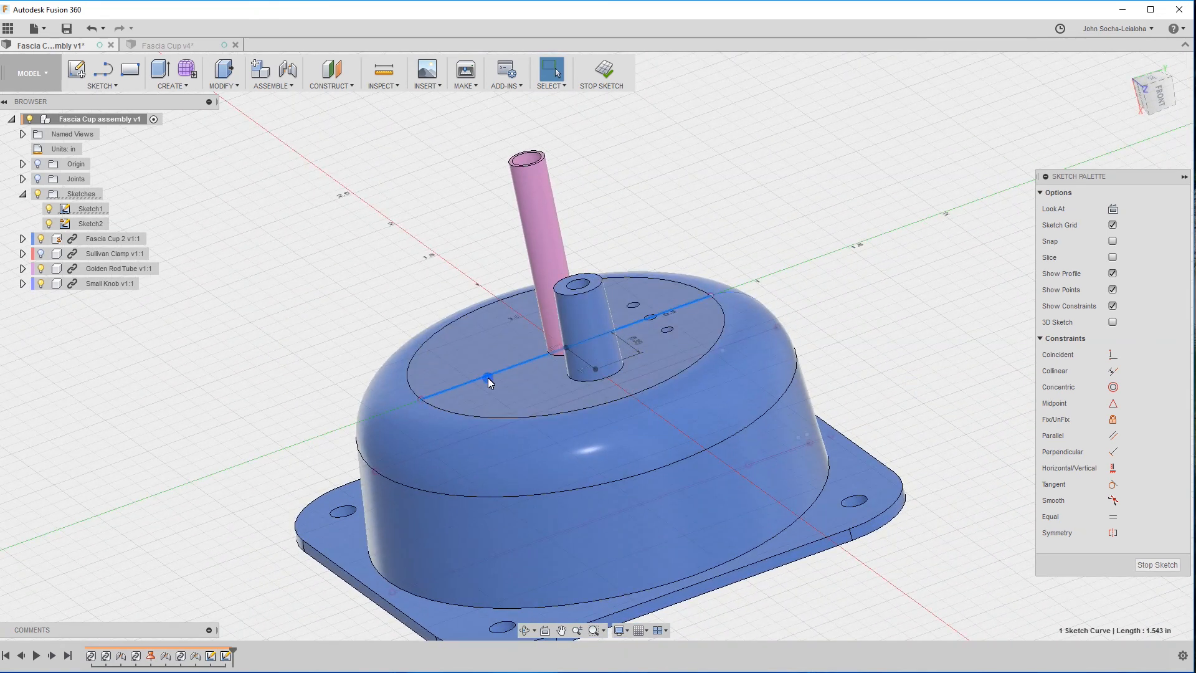
pyautogui.click(1157, 565)
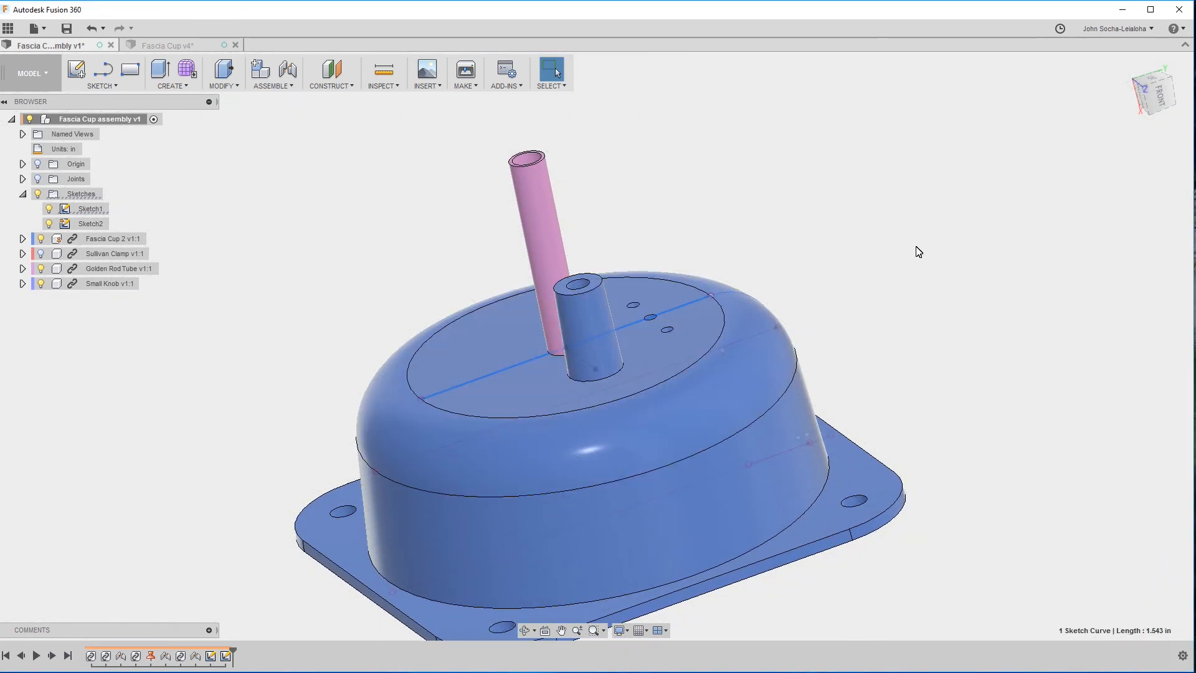
# Measure the tapered post's height from the floor's outer face to the post's top edge, and clear the selection.
pyautogui.click(651, 365)
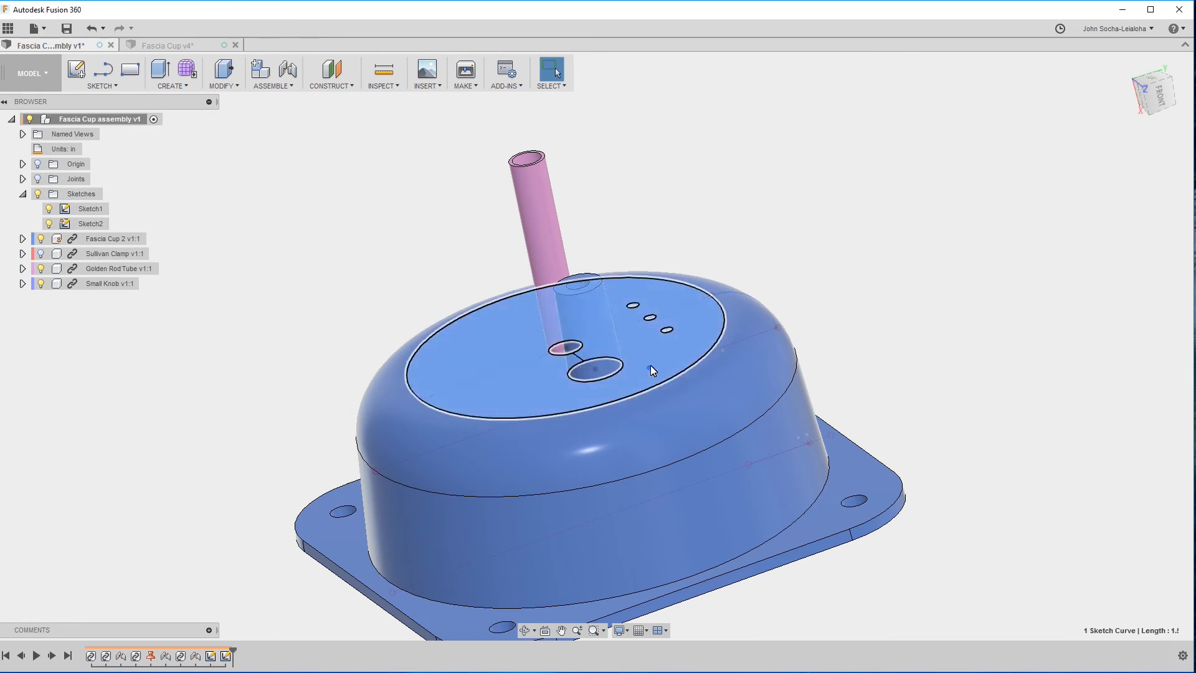
pyautogui.keyDown('ctrl'); pyautogui.click(588, 279); pyautogui.keyUp('ctrl')
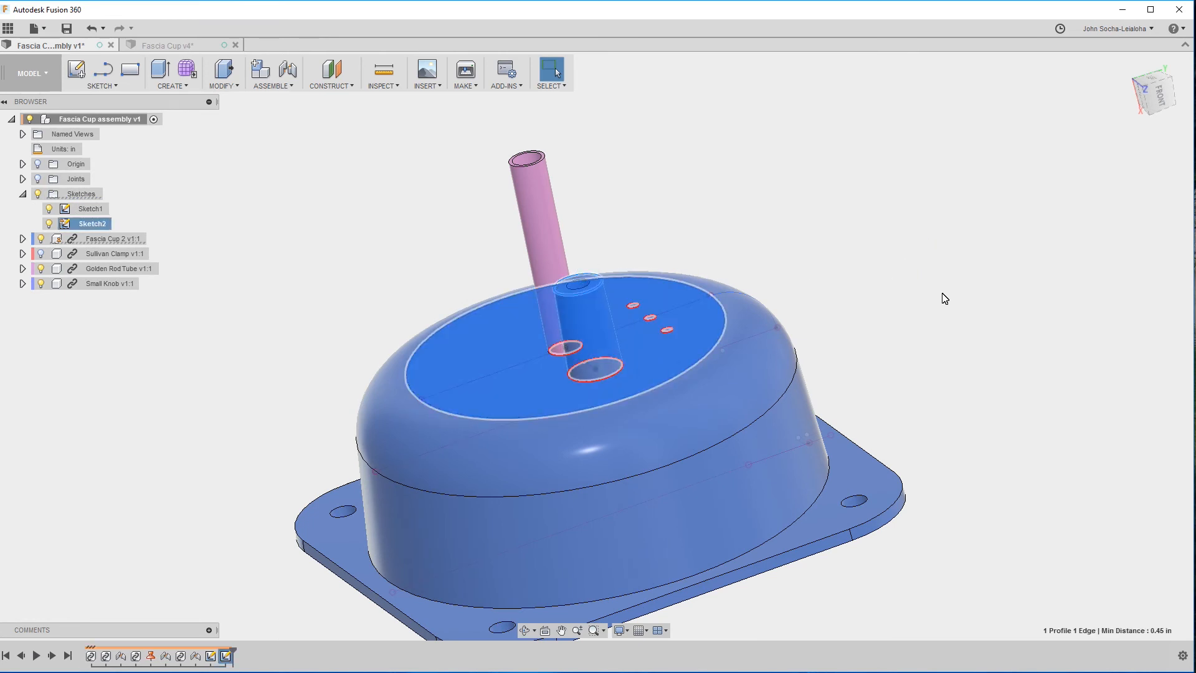
pyautogui.keyDown('shift'); pyautogui.moveTo(940, 301); pyautogui.dragTo(996, 340, button='middle'); pyautogui.keyUp('shift')
pyautogui.click(996, 339)
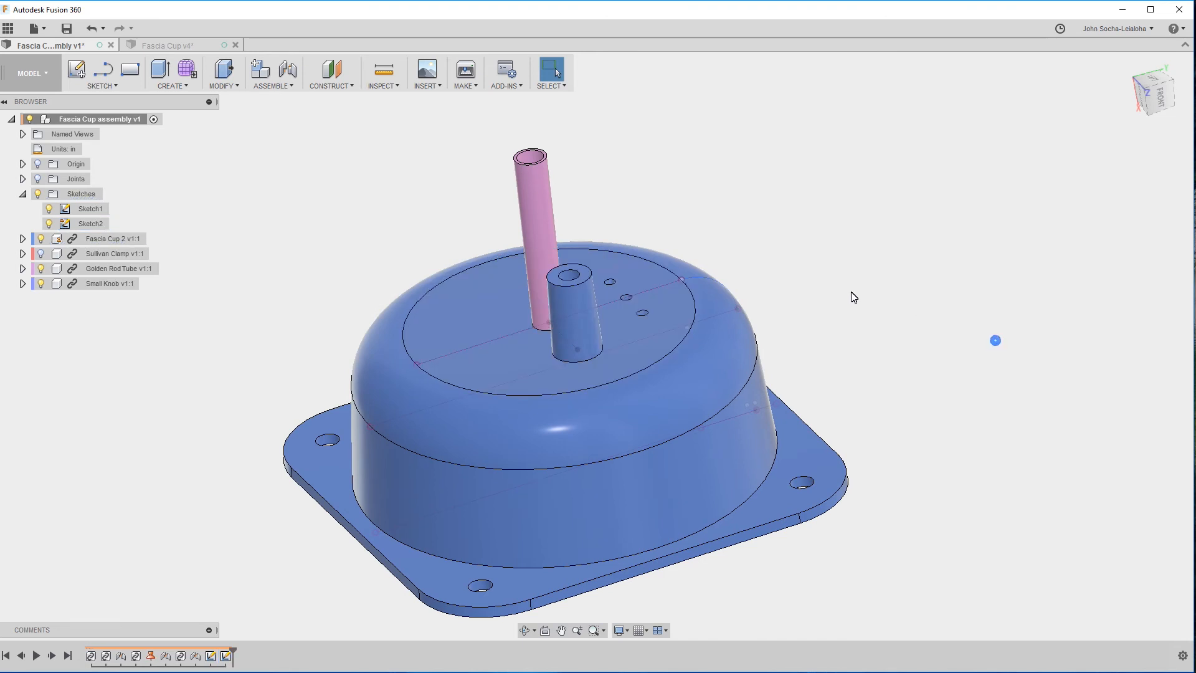
# In the Fascia Cup design, extrude the post circle 0.45 in outward from the floor as a join.
pyautogui.click(172, 49)
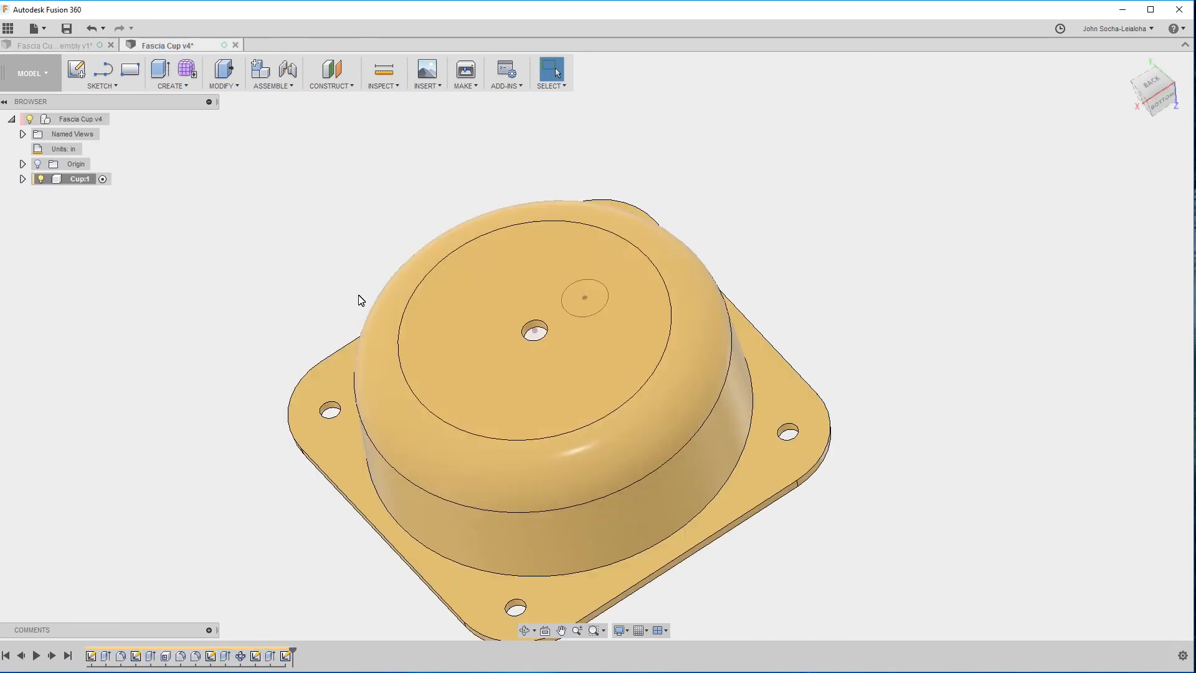
pyautogui.press('e')
pyautogui.click(584, 297)
pyautogui.moveTo(585, 292); pyautogui.dragTo(562, 236)
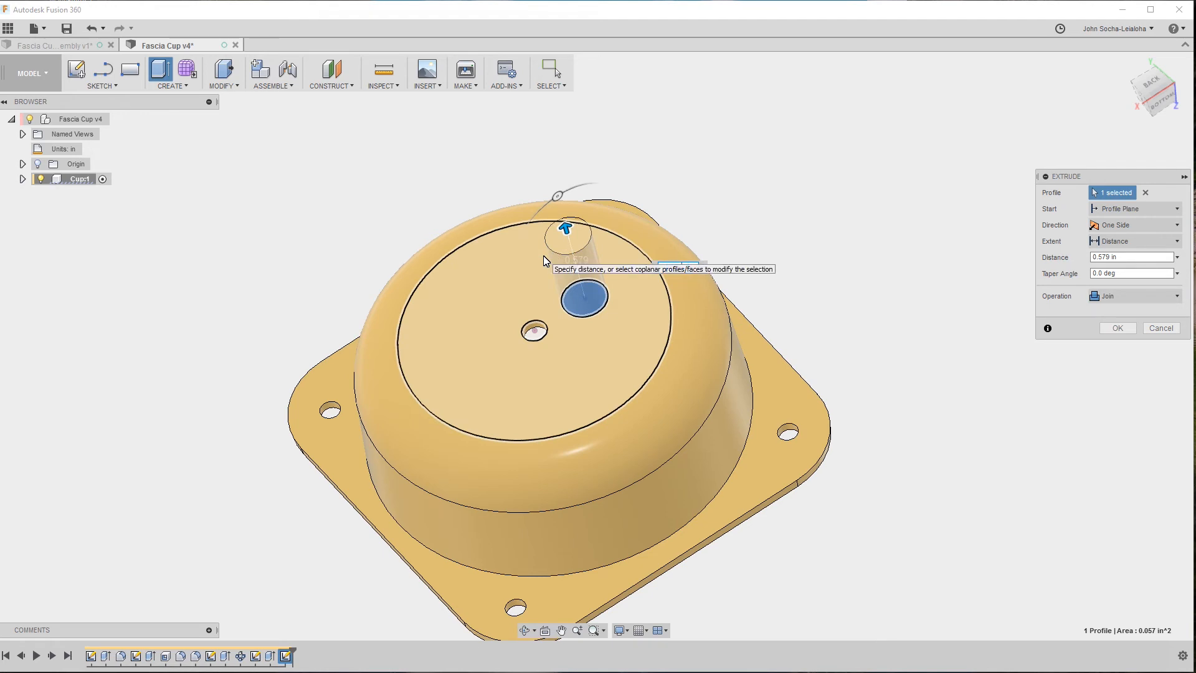
pyautogui.write('0.45')
pyautogui.press('Tab')
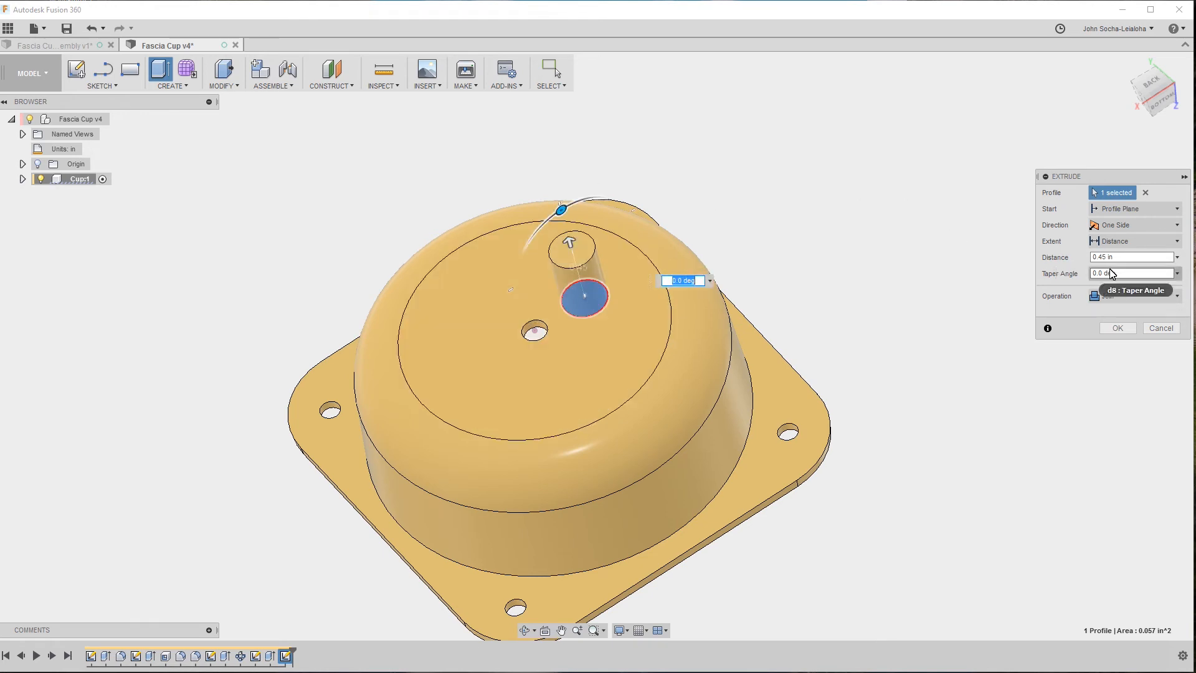
# Try a taper angle of 4 degrees and of -4 degrees on the post extrusion.
pyautogui.moveTo(1113, 271); pyautogui.dragTo(1028, 281)
pyautogui.write('4g')
pyautogui.hotkey('ctrl', 'z')
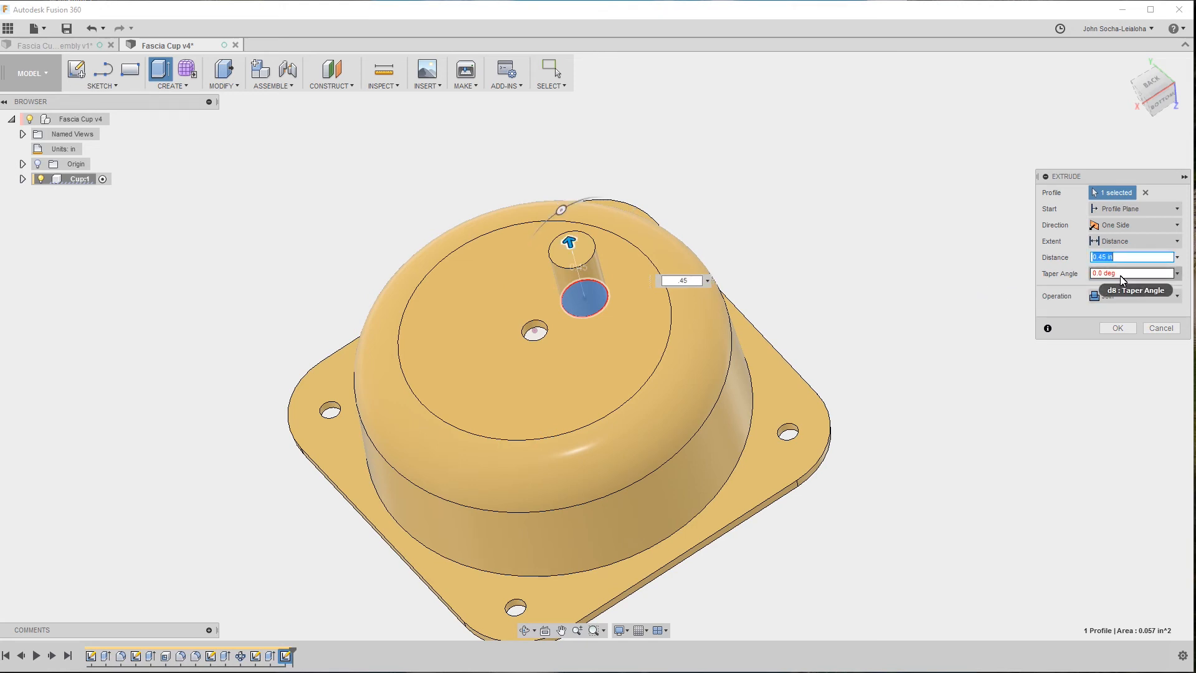
pyautogui.moveTo(1120, 275); pyautogui.dragTo(1056, 282)
pyautogui.write('4')
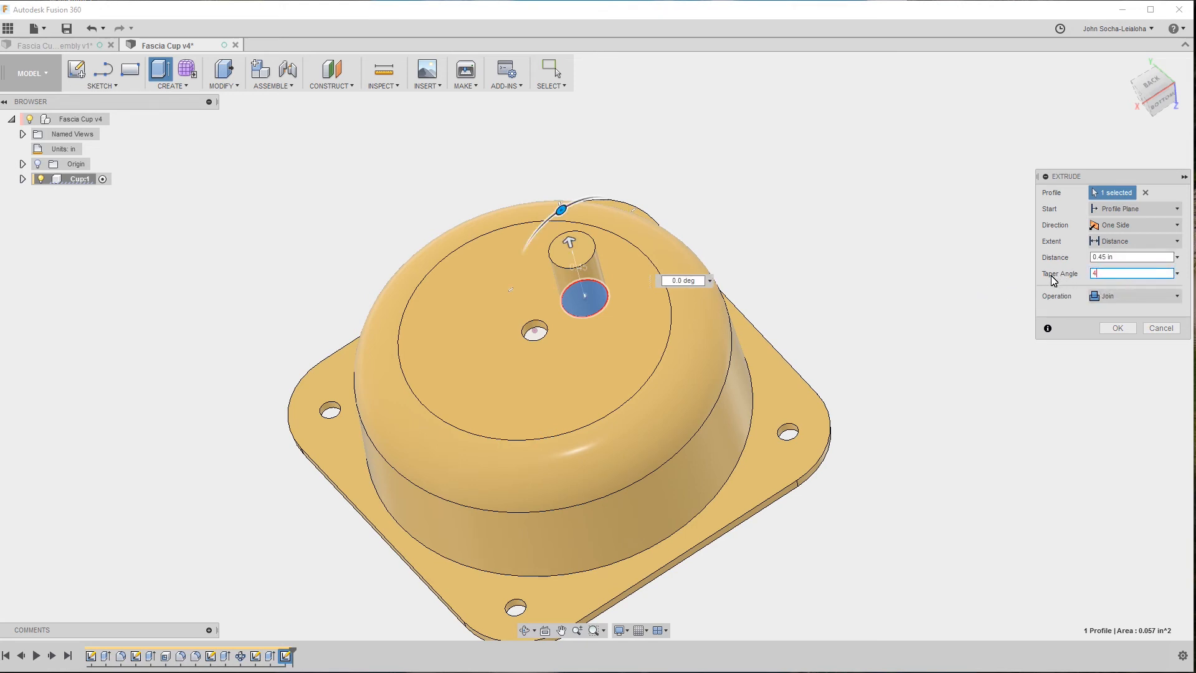
pyautogui.press('Tab')
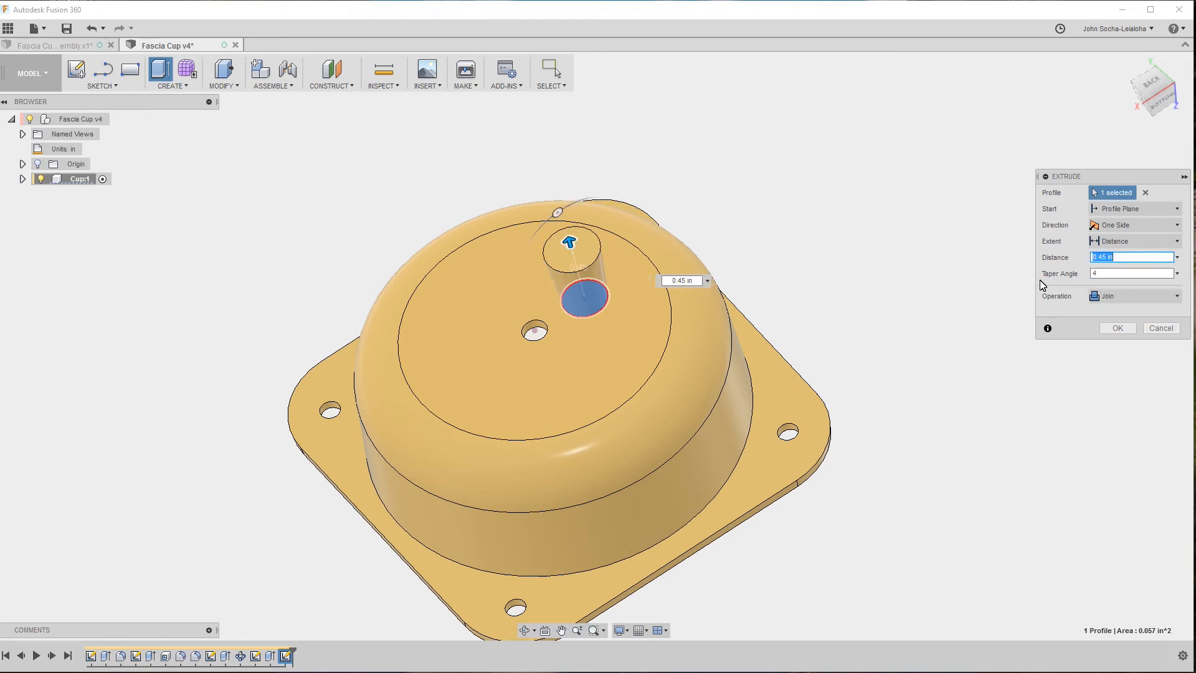
pyautogui.click(1096, 274)
pyautogui.write('-')
pyautogui.press('Tab')
pyautogui.keyDown('shift'); pyautogui.moveTo(964, 361); pyautogui.dragTo(897, 324, button='middle'); pyautogui.keyUp('shift')
pyautogui.scroll(3, 870, 337)
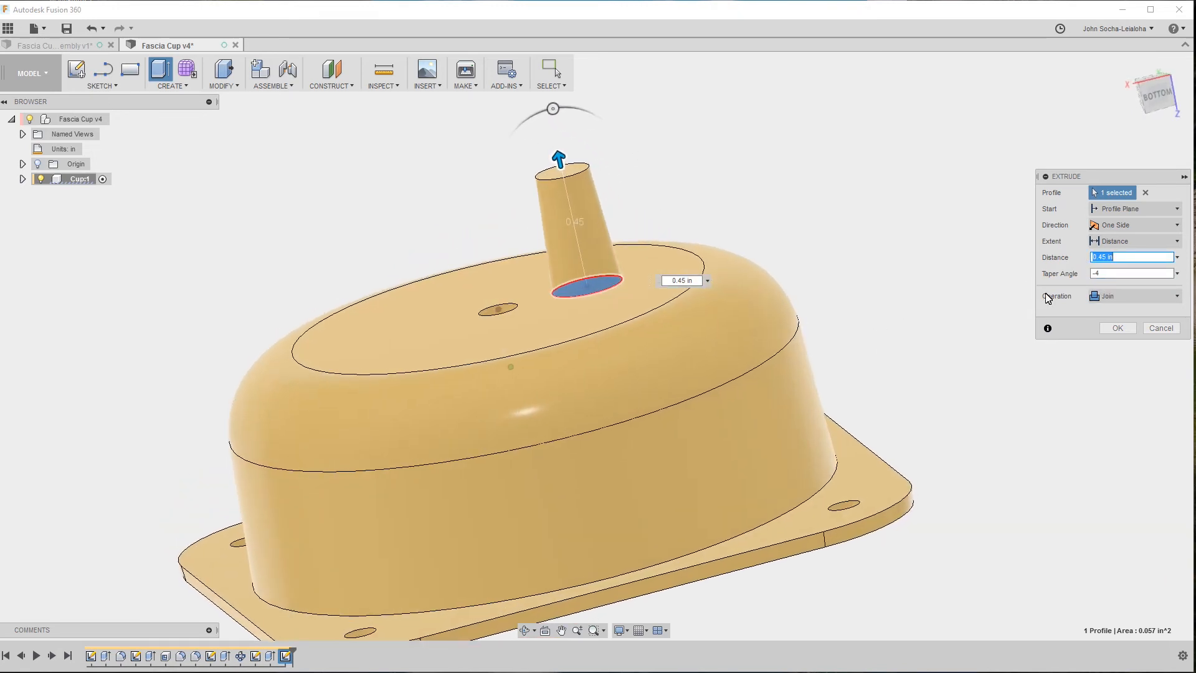
# Set the post extrusion's taper angle to -3 degrees and complete the extrusion.
pyautogui.click(1105, 272)
pyautogui.press('BackSpace')
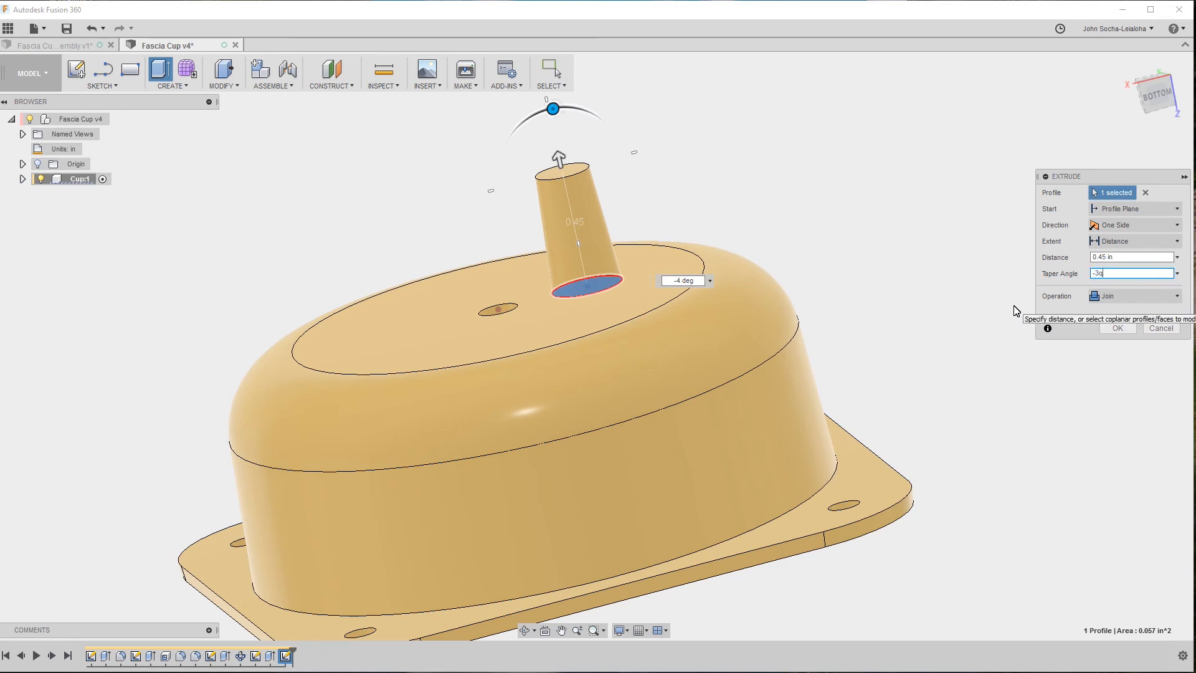
pyautogui.write('3')
pyautogui.press('Tab')
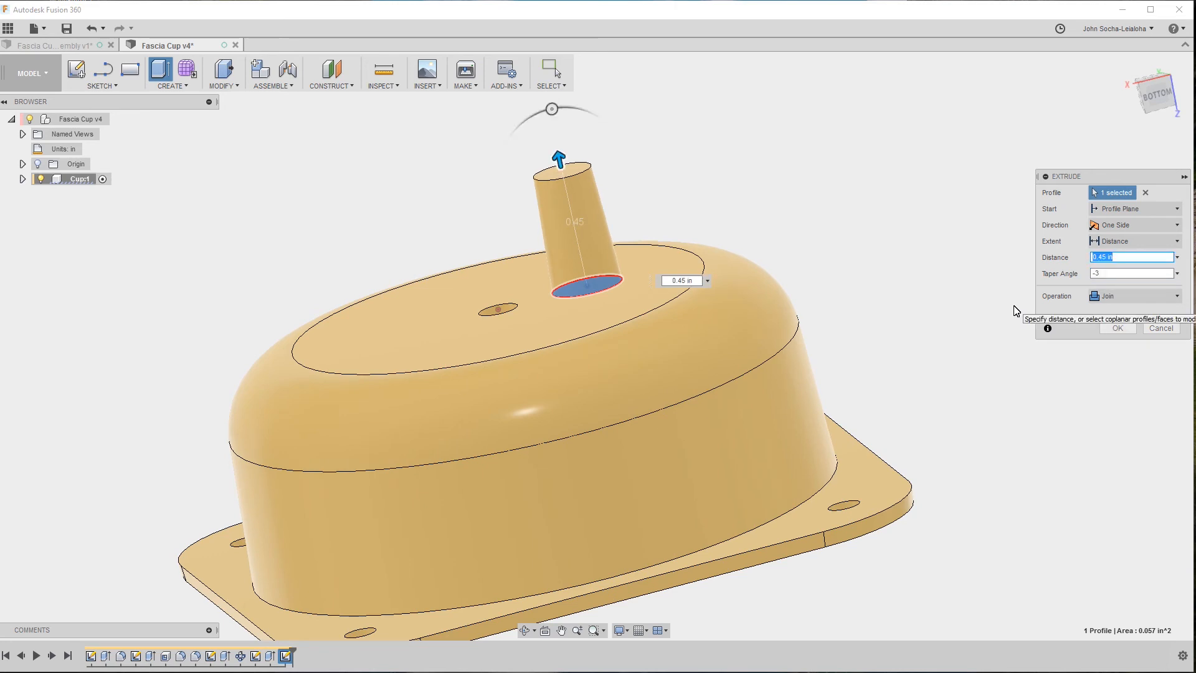
pyautogui.click(1130, 329)
pyautogui.keyDown('shift'); pyautogui.moveTo(1018, 295); pyautogui.dragTo(997, 293, button='middle'); pyautogui.keyUp('shift')
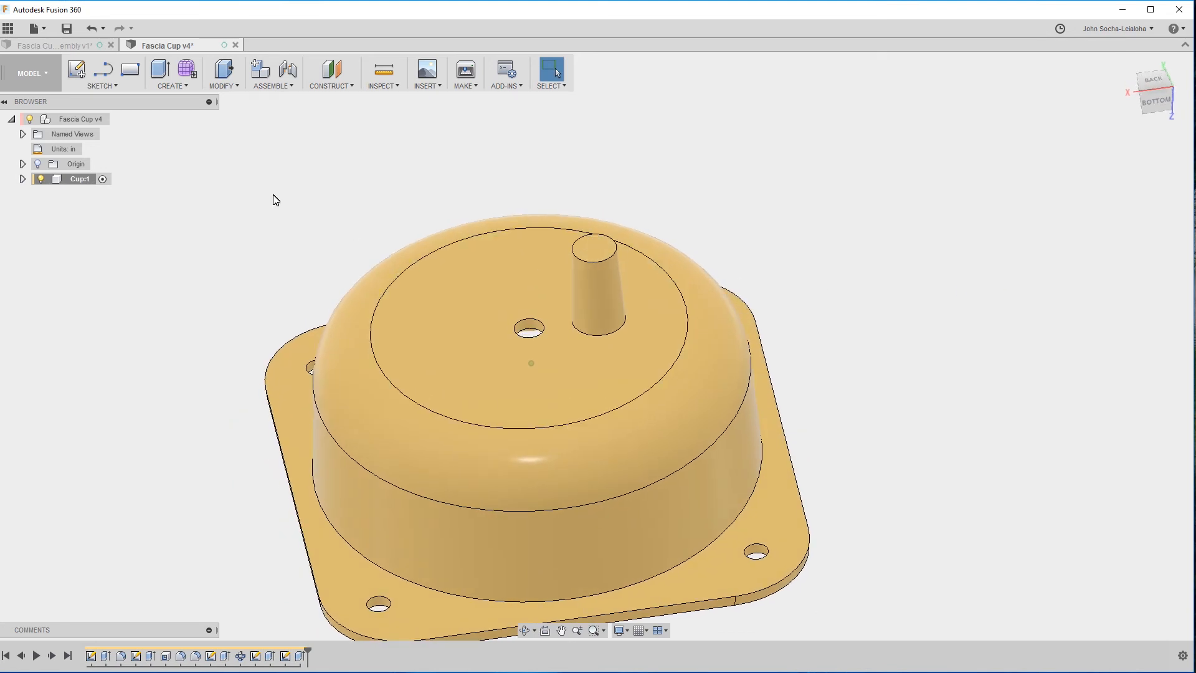
# Check the radius of the post's hole edge in the Fascia Cup assembly, and return to the Fascia Cup design.
pyautogui.click(71, 46)
pyautogui.click(571, 276)
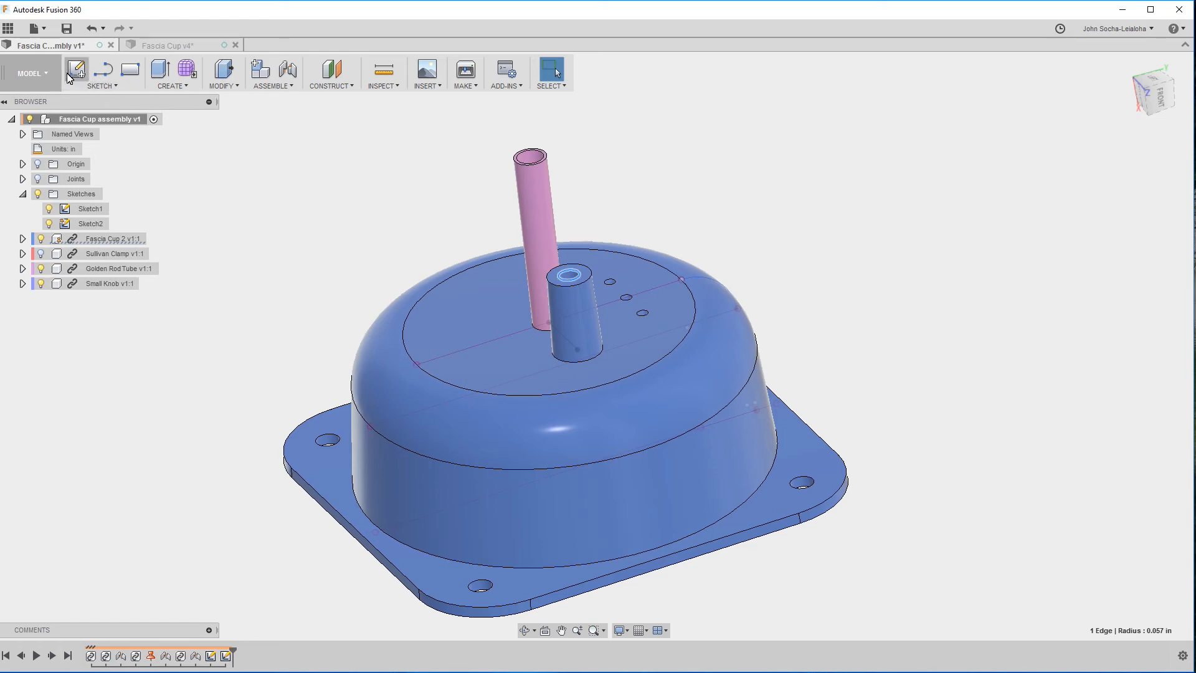
pyautogui.click(152, 45)
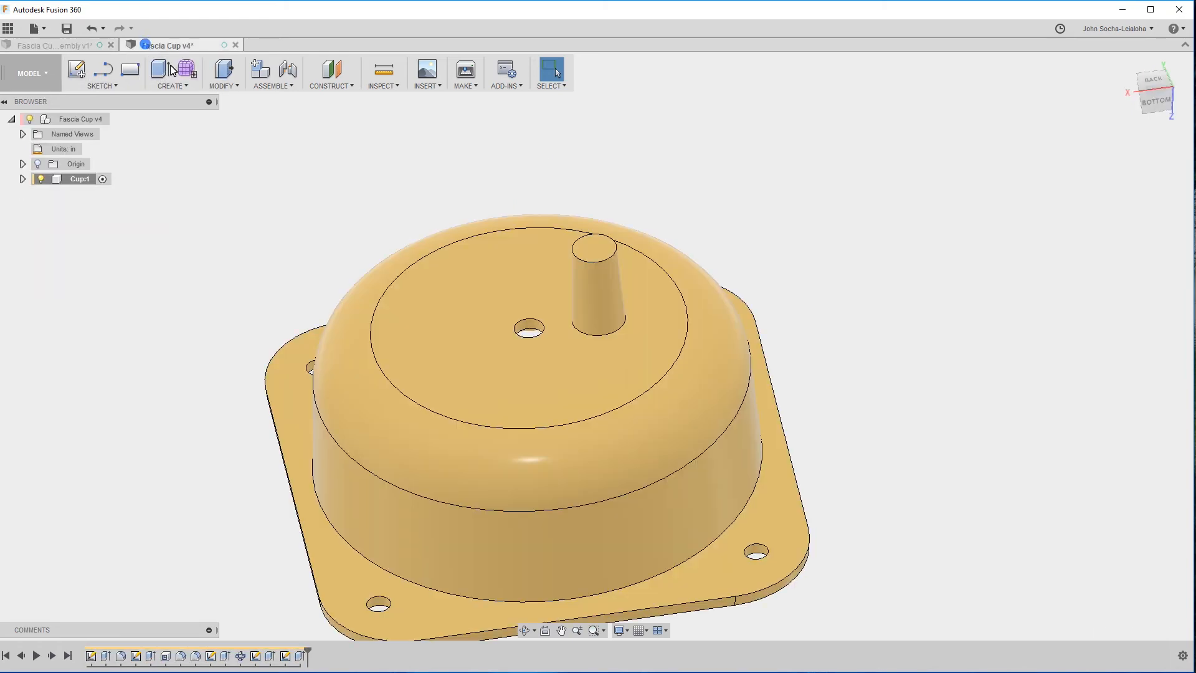
# On the post's end face, sketch a circle about 0.12 in in diameter, concentric with the post.
pyautogui.click(596, 254)
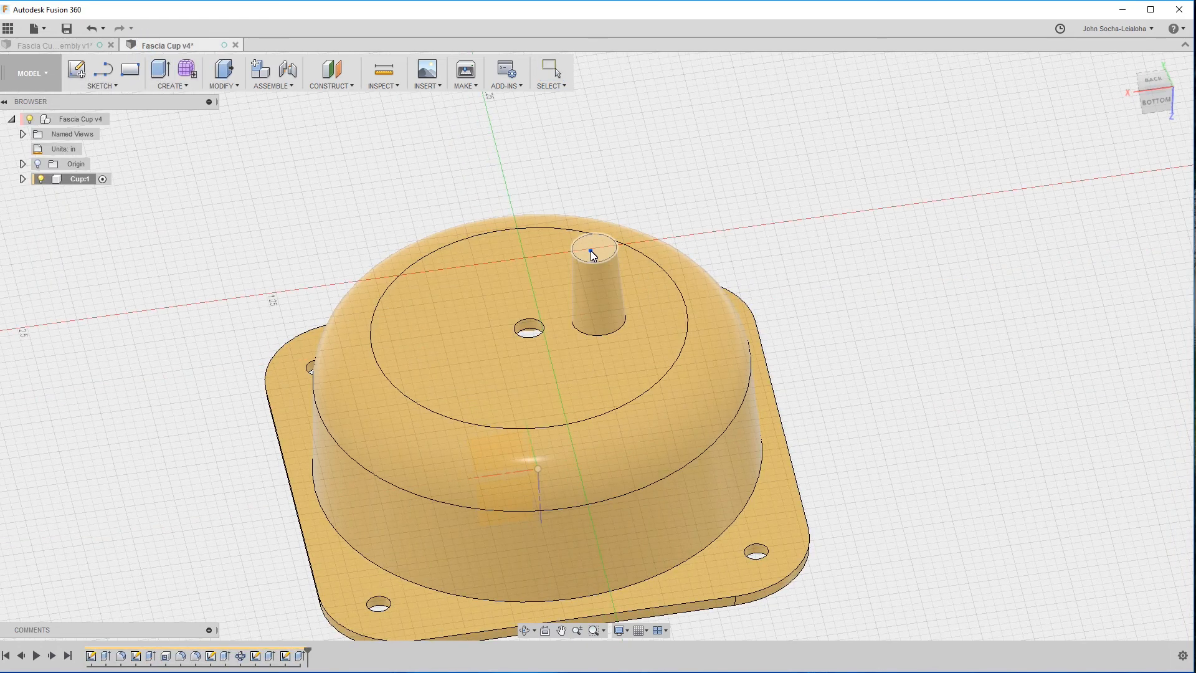
pyautogui.scroll(4, 624, 371)
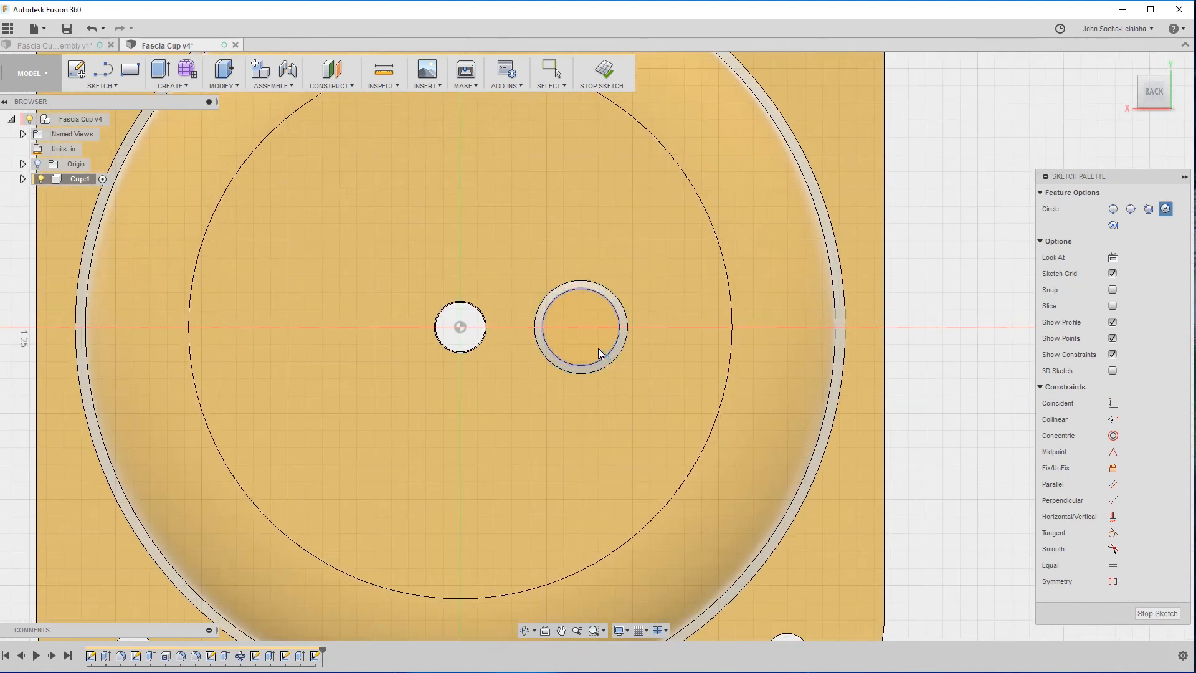
pyautogui.click(580, 327)
pyautogui.press('Escape')
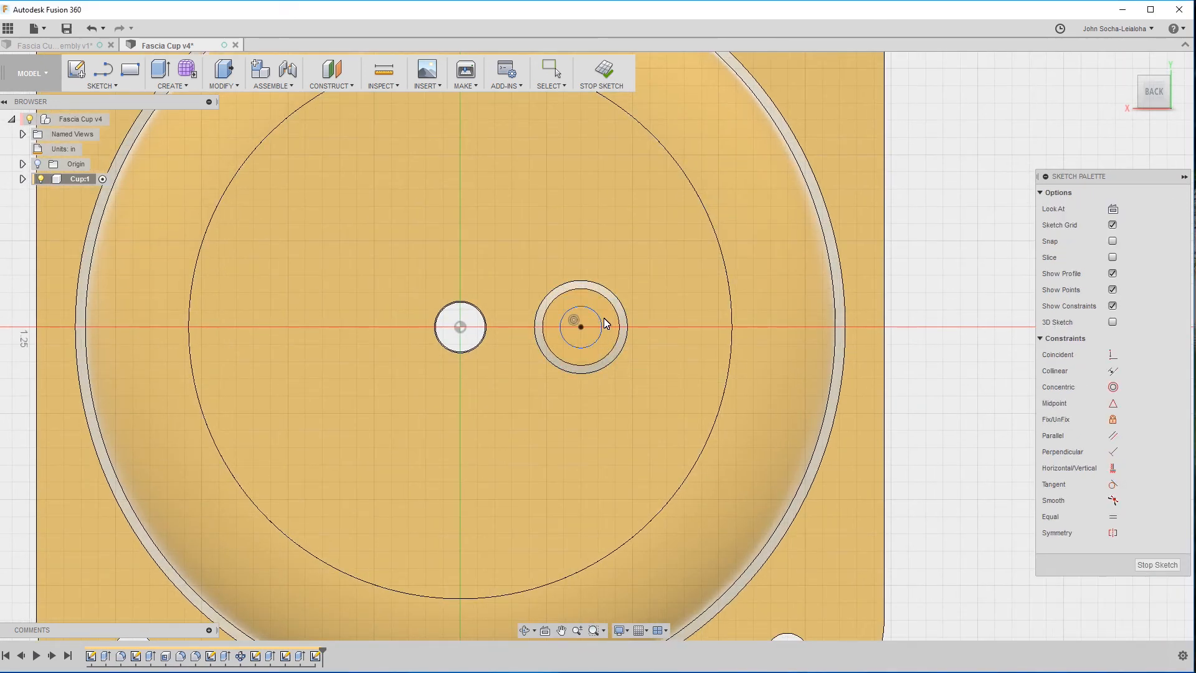
# Dimension the small circle's diameter as 0.057*2 in and finish the sketch.
pyautogui.press('d')
pyautogui.click(597, 312)
pyautogui.click(644, 261)
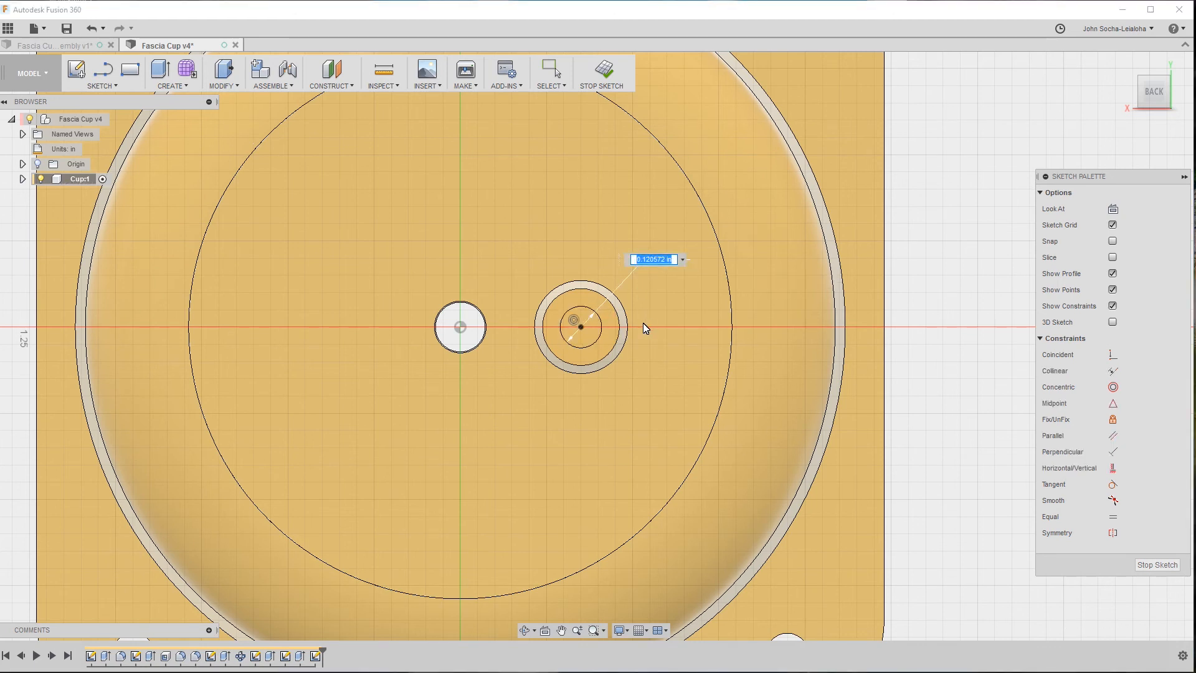
pyautogui.write('.5')
pyautogui.write('57*2')
pyautogui.press('Return')
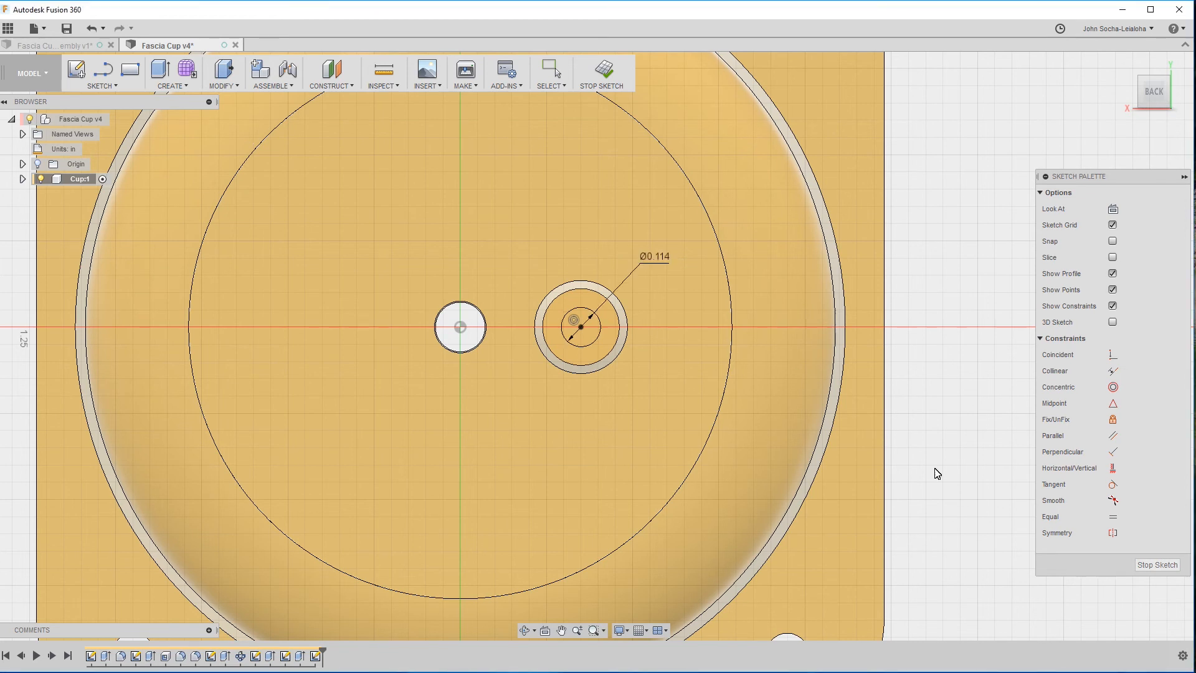
pyautogui.click(1157, 564)
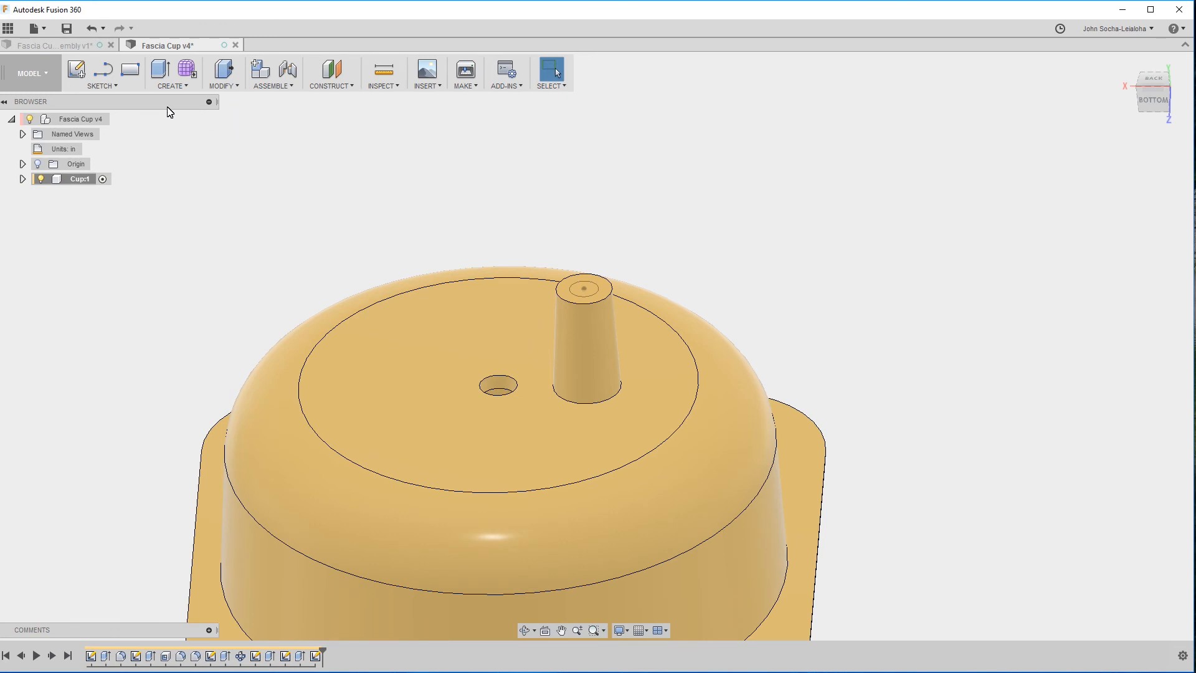
# Set up an extruded cut of the small circle 0.25 in deep into the post with a 3-degree taper.
pyautogui.click(585, 295)
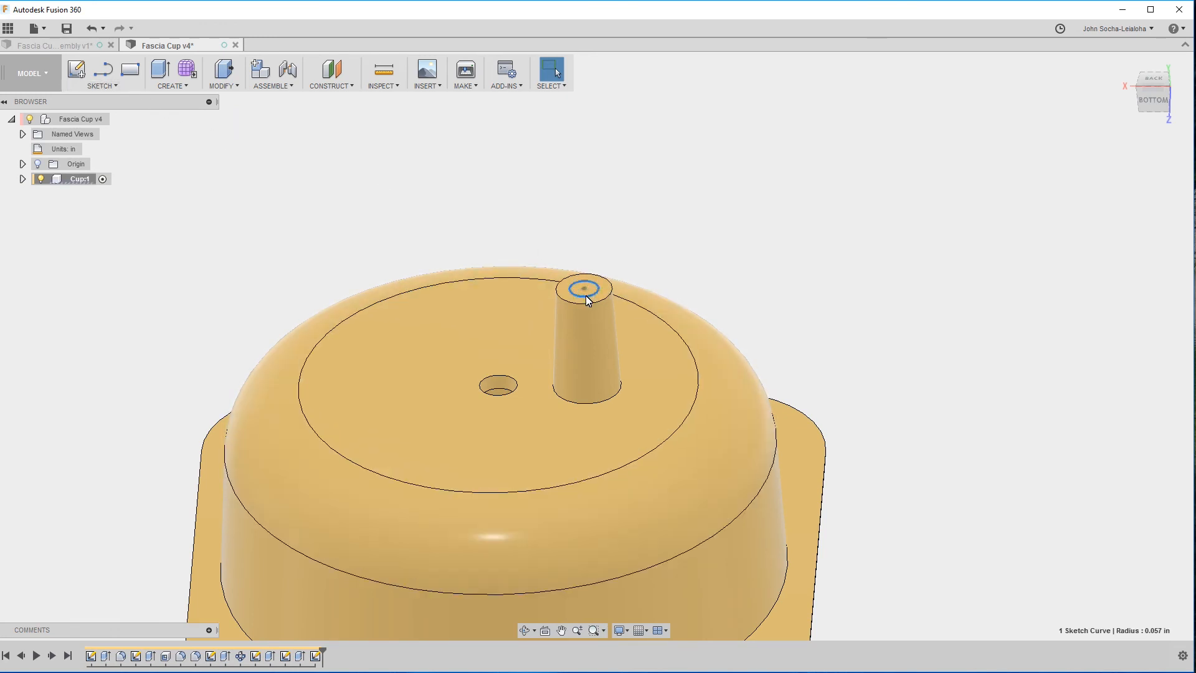
pyautogui.press('e')
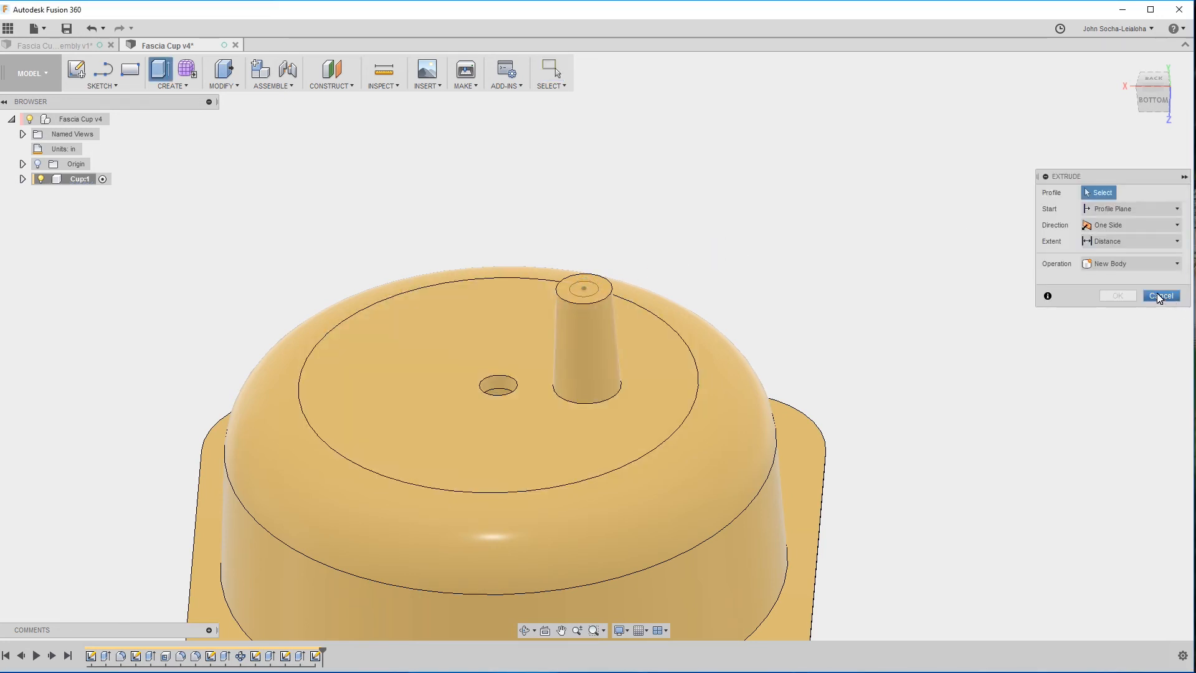
pyautogui.click(584, 289)
pyautogui.moveTo(582, 287); pyautogui.dragTo(587, 346)
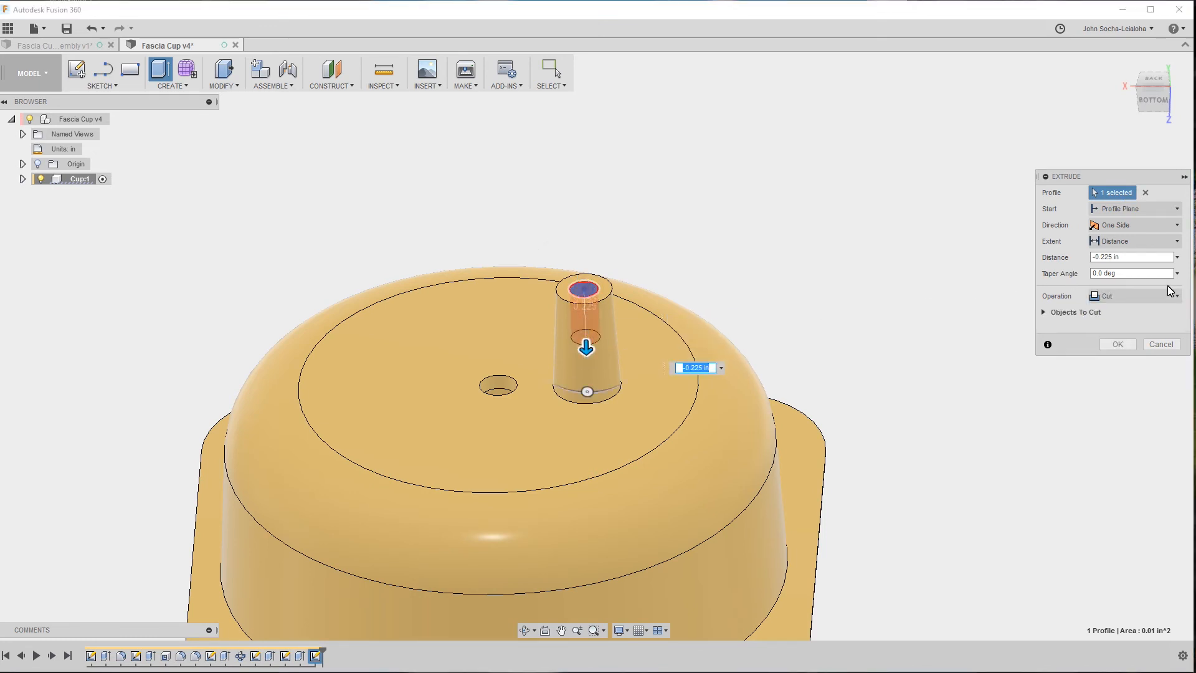
pyautogui.click(1111, 257)
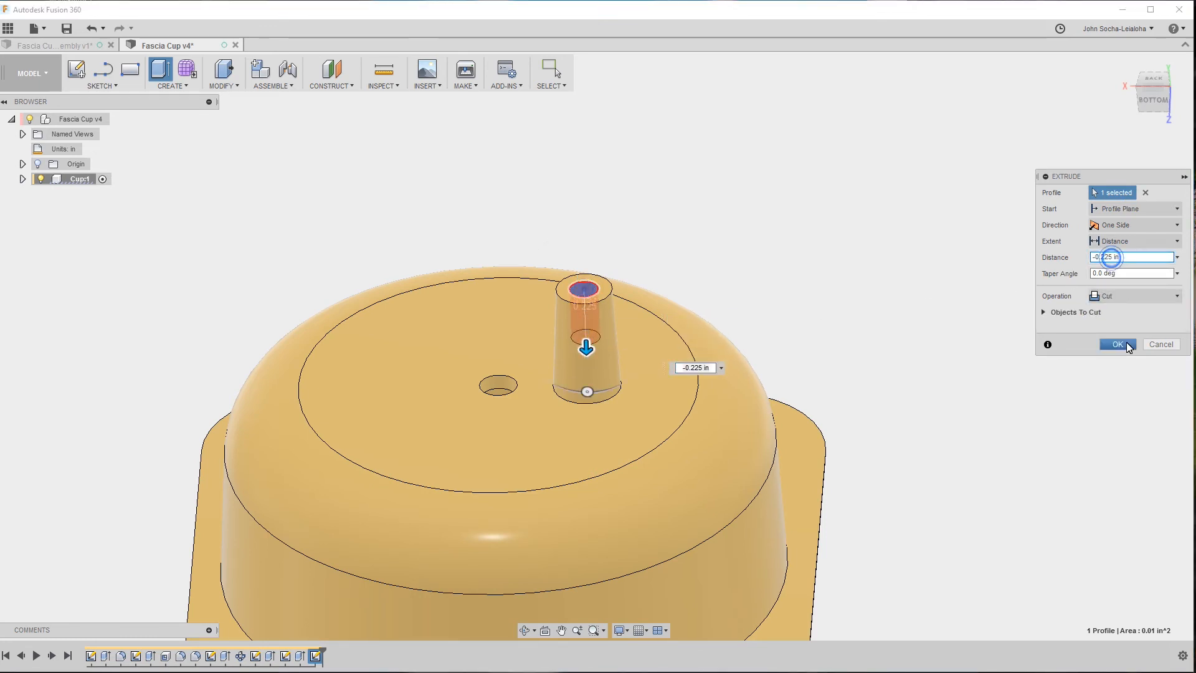
pyautogui.write('5')
pyautogui.press('Tab')
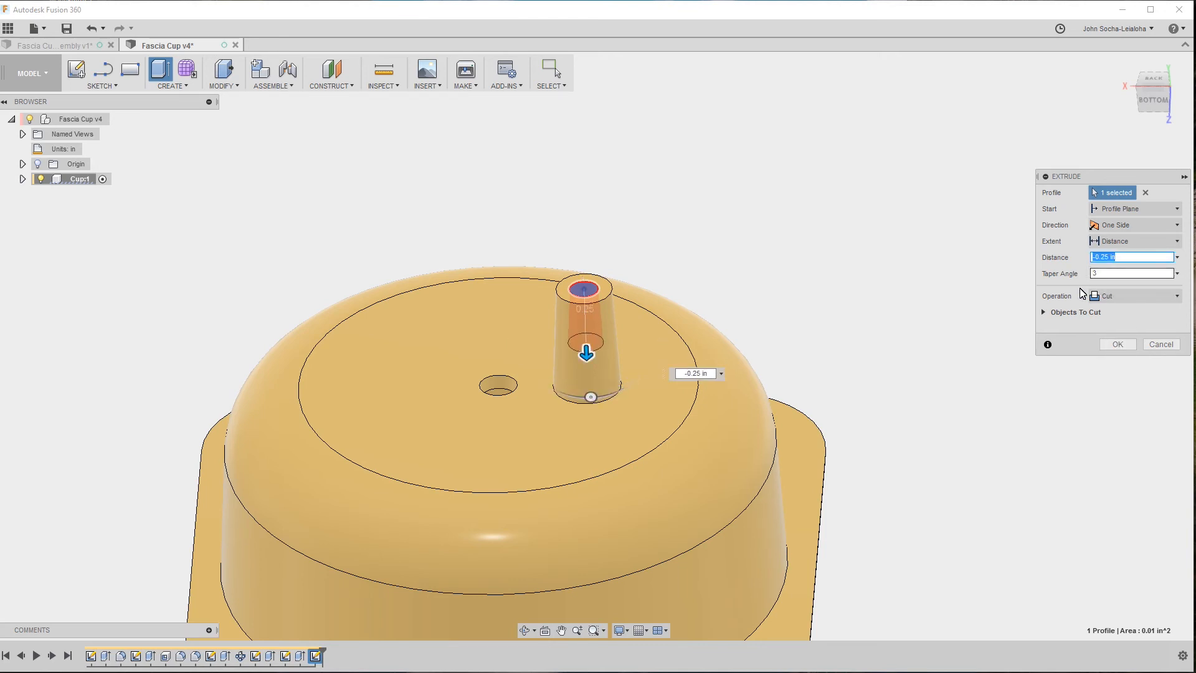
# Set the hole cut's taper angle to -3 degrees and complete the cut.
pyautogui.click(1104, 275)
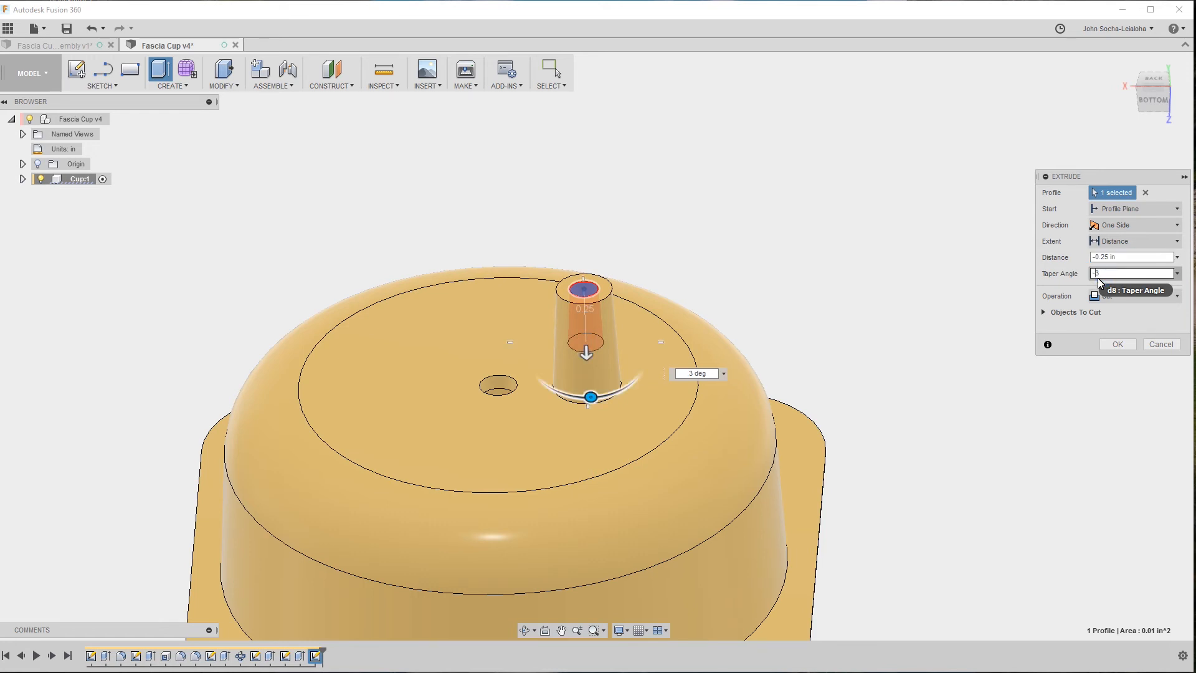
pyautogui.write('-')
pyautogui.press('Tab')
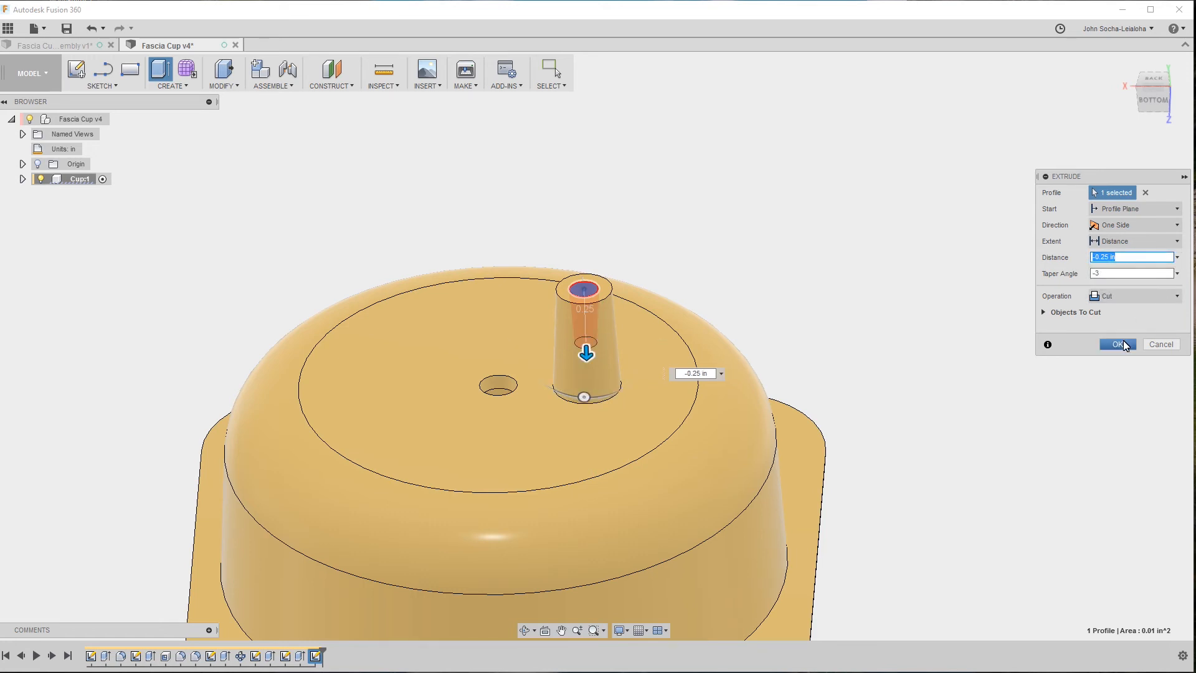
pyautogui.click(1102, 274)
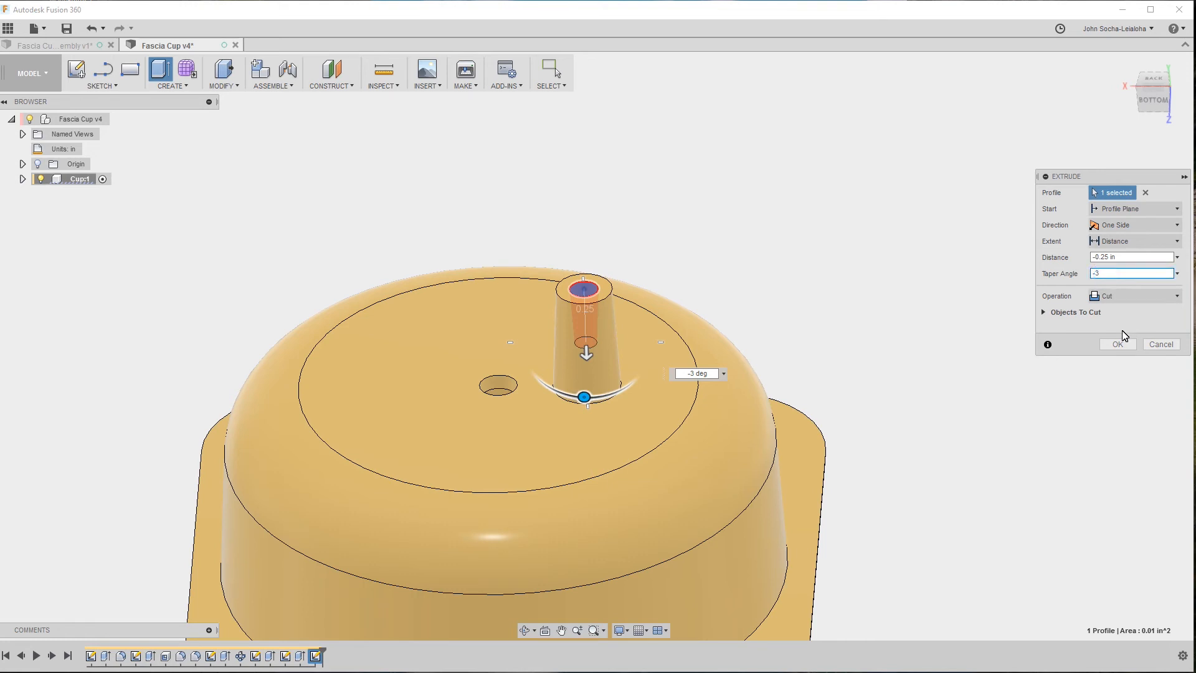
pyautogui.click(1120, 346)
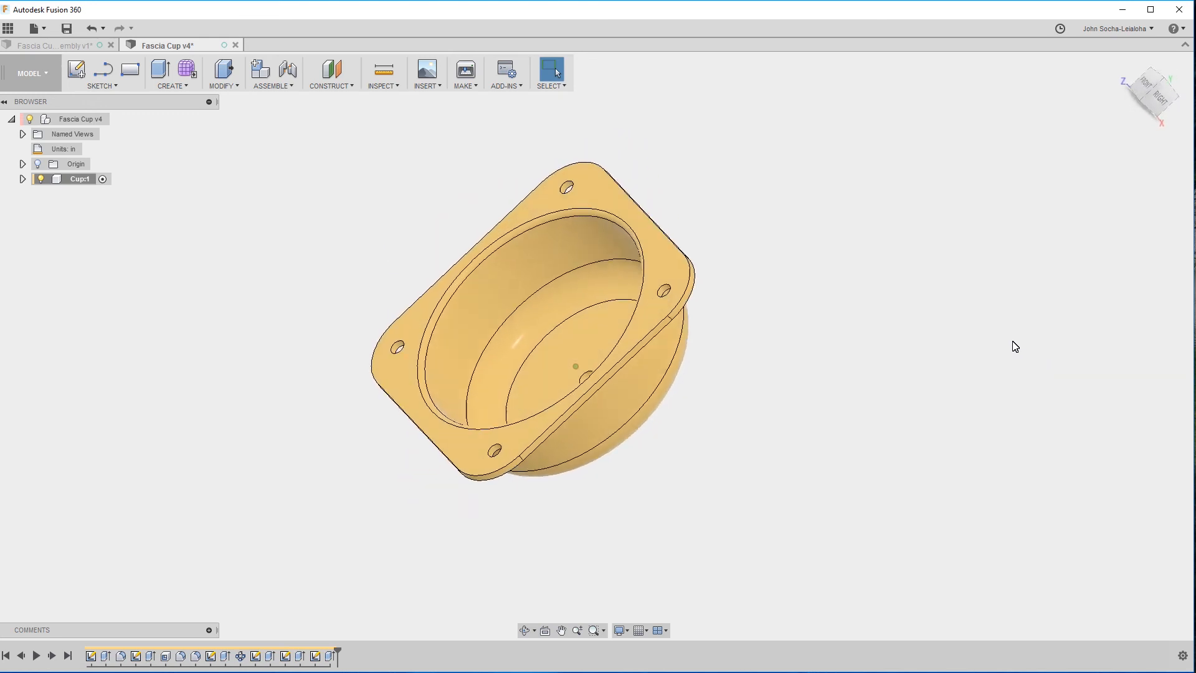
# Save the design with the version description "User Saved" and expand the Cup component's sketch list.
pyautogui.hotkey('ctrl', 's')
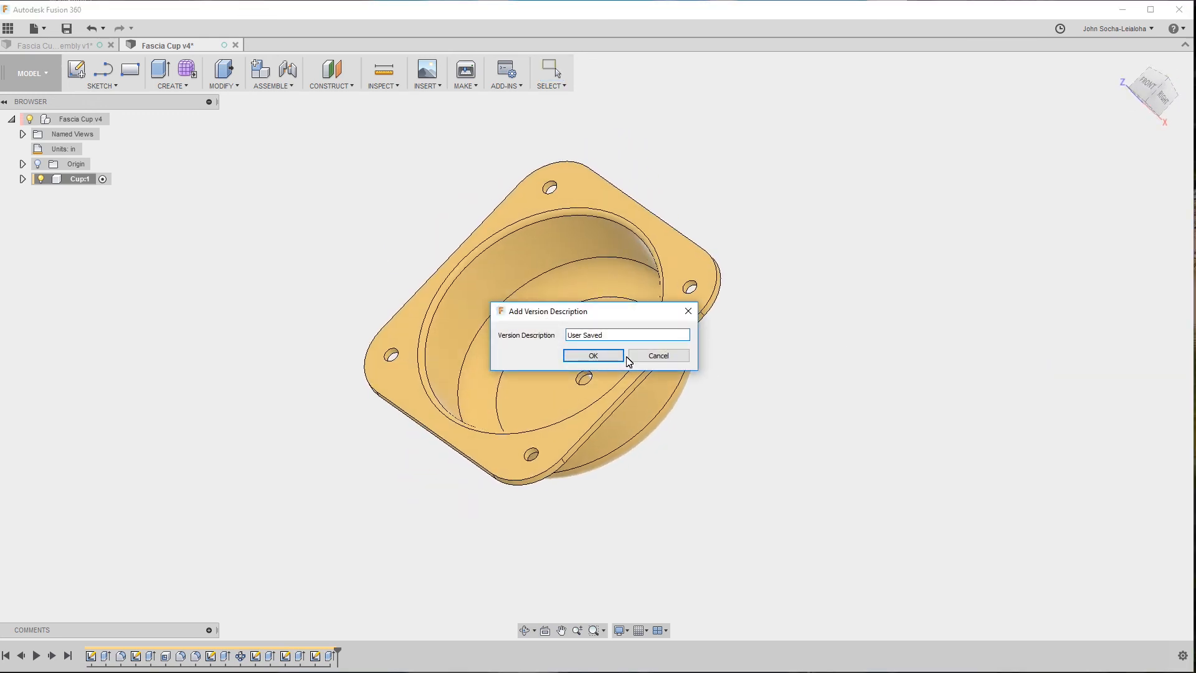
pyautogui.click(589, 355)
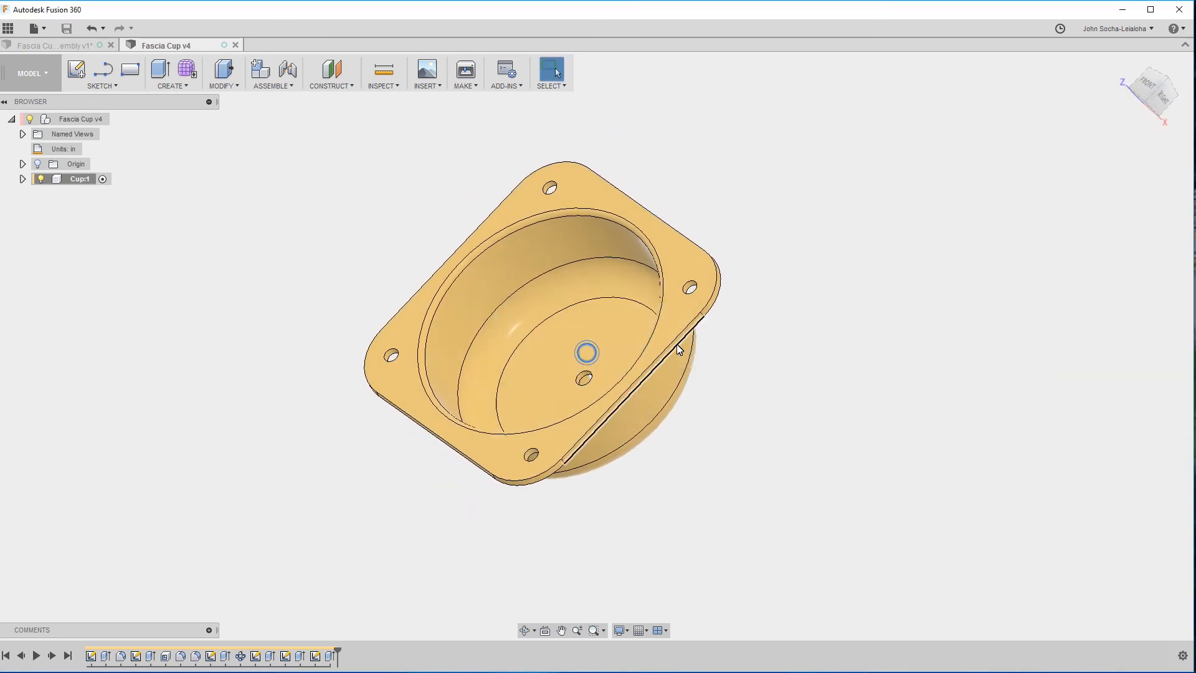
pyautogui.click(22, 180)
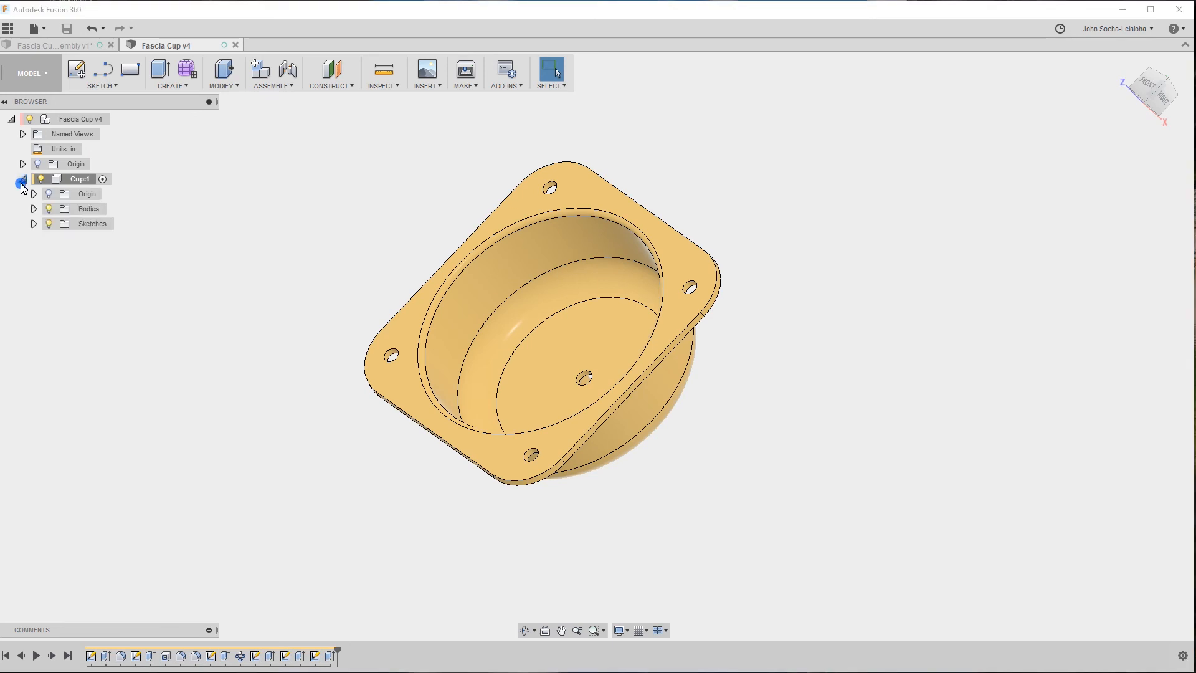
pyautogui.click(34, 224)
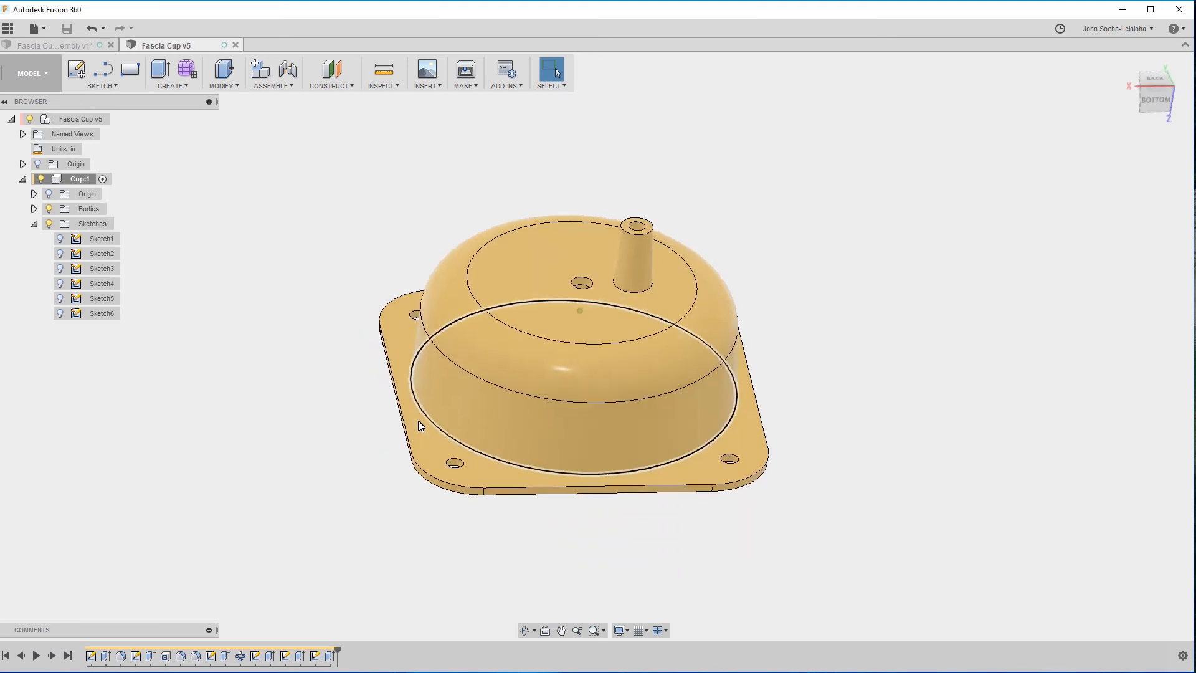
pyautogui.click(454, 396)
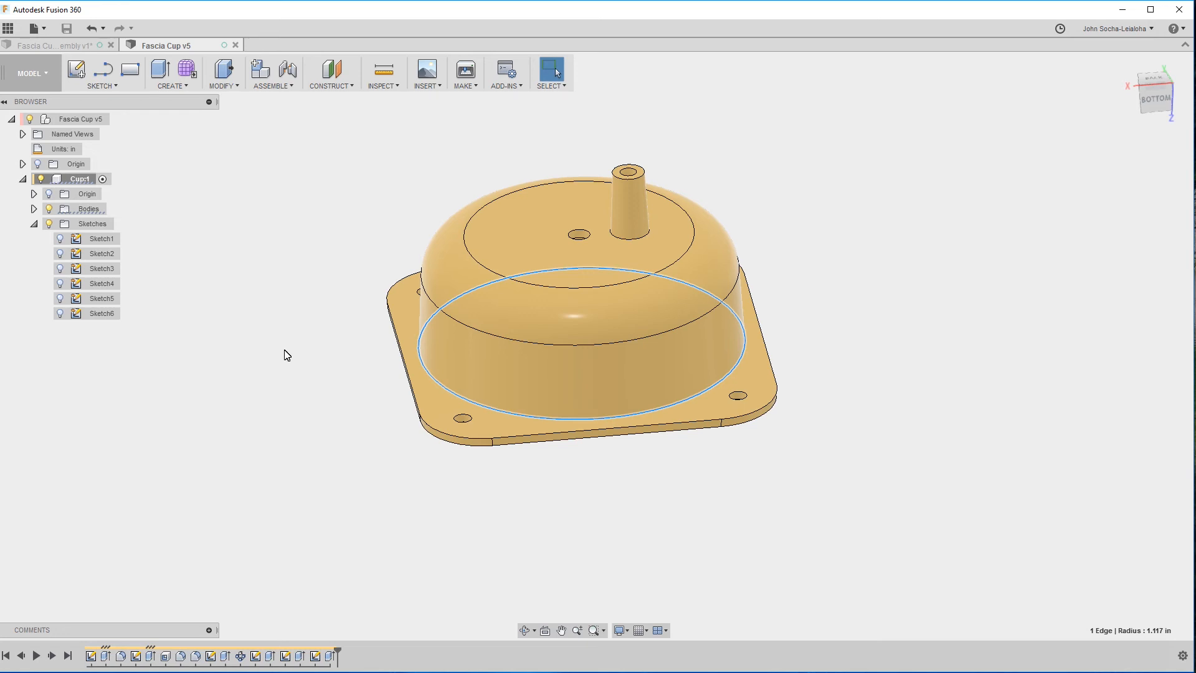
pyautogui.click(324, 319)
pyautogui.click(431, 372)
pyautogui.click(271, 259)
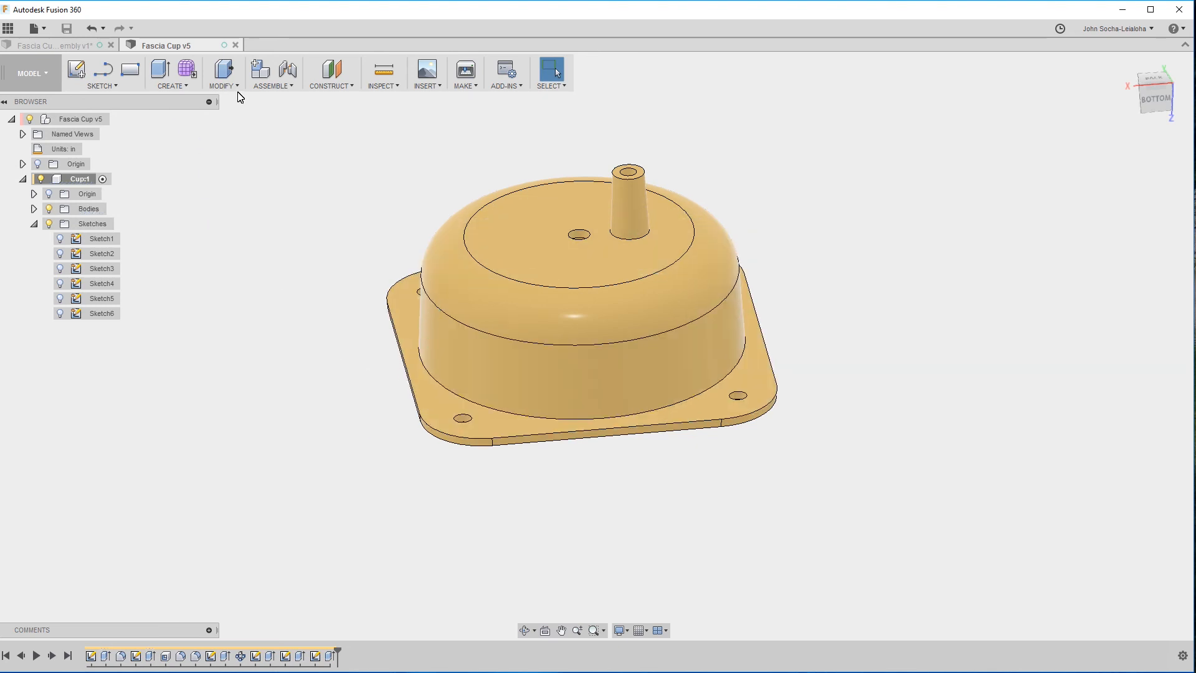
pyautogui.click(326, 87)
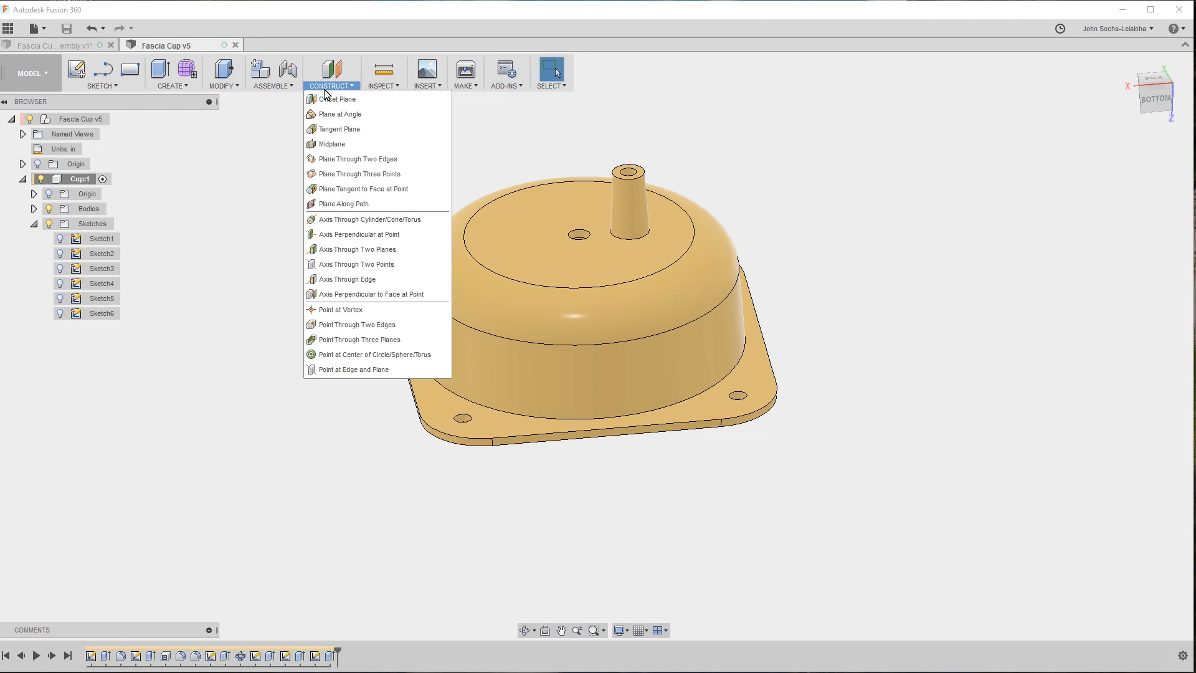
pyautogui.click(379, 88)
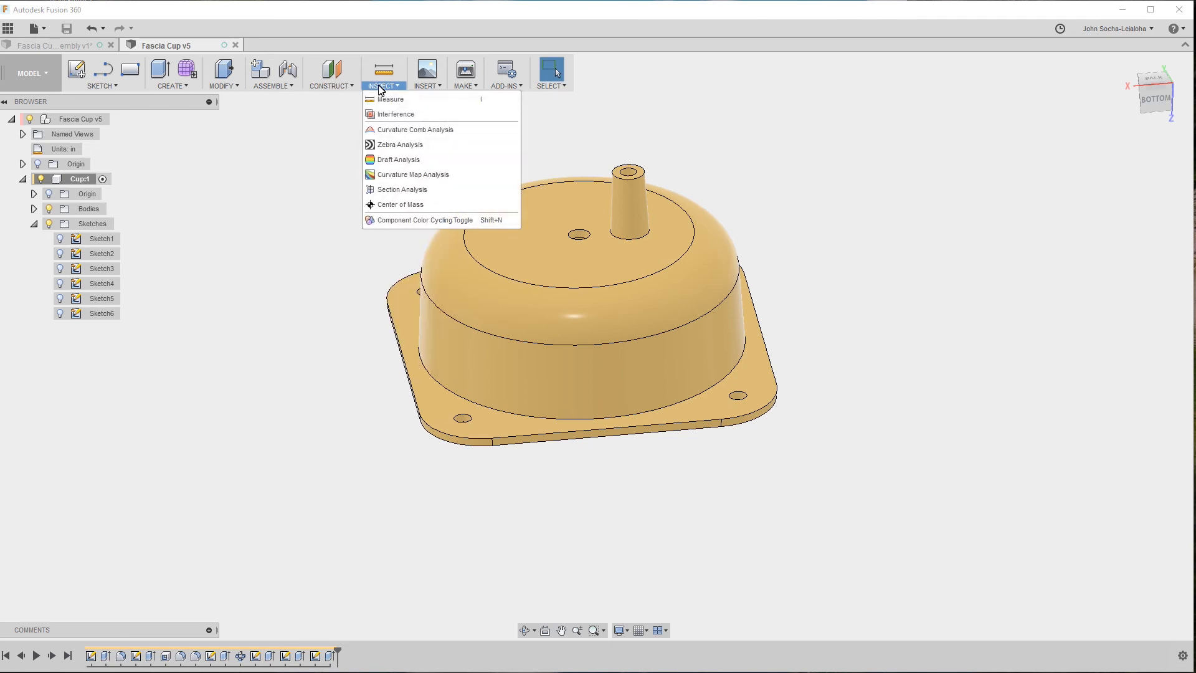
# Add a user parameter named HoleDiameter, in inches, with the expression 2.25 to the design's parameters.
pyautogui.click(324, 87)
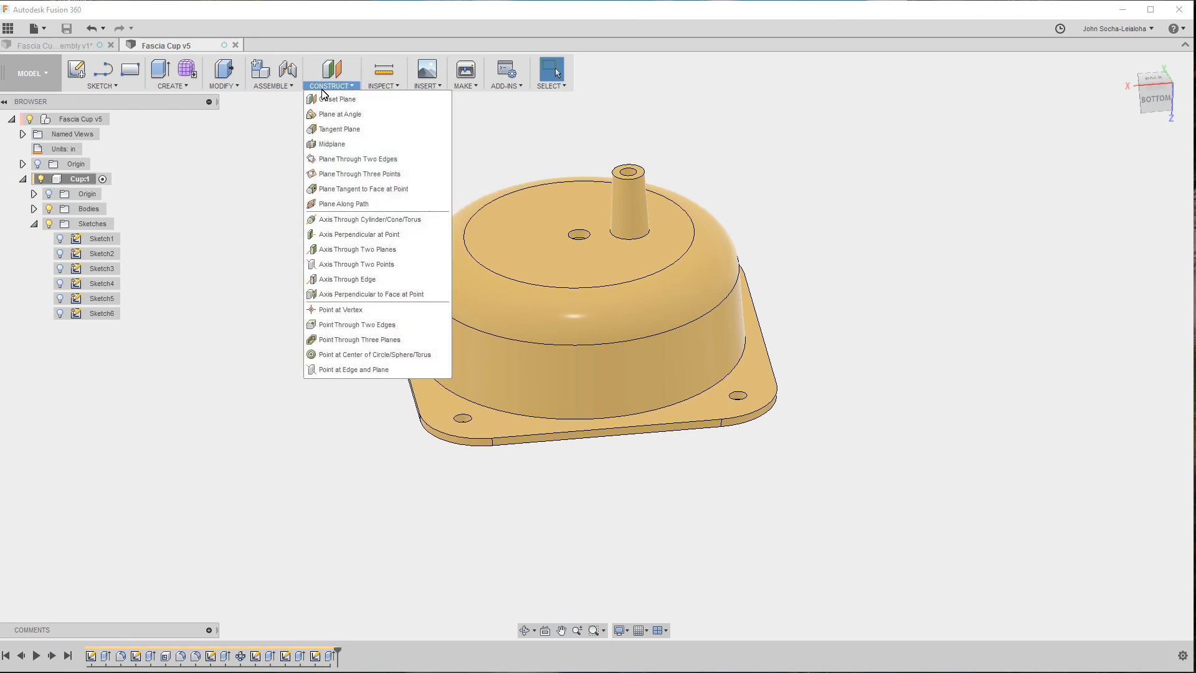
pyautogui.click(271, 91)
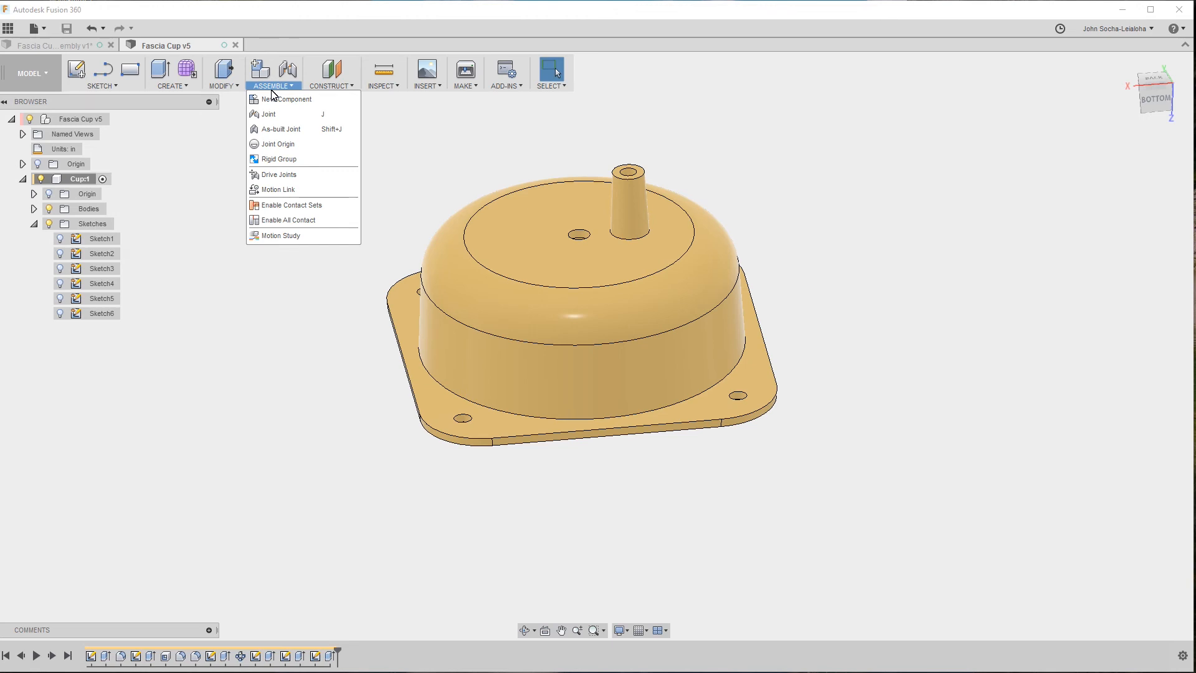
pyautogui.click(235, 89)
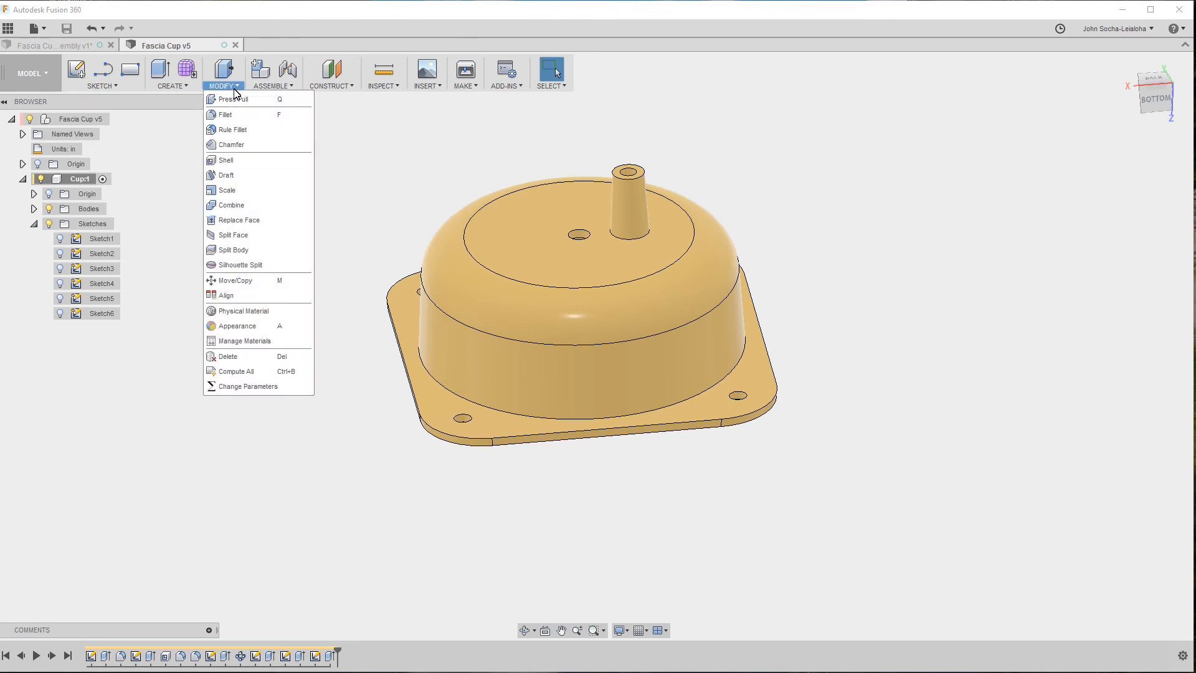
pyautogui.click(243, 387)
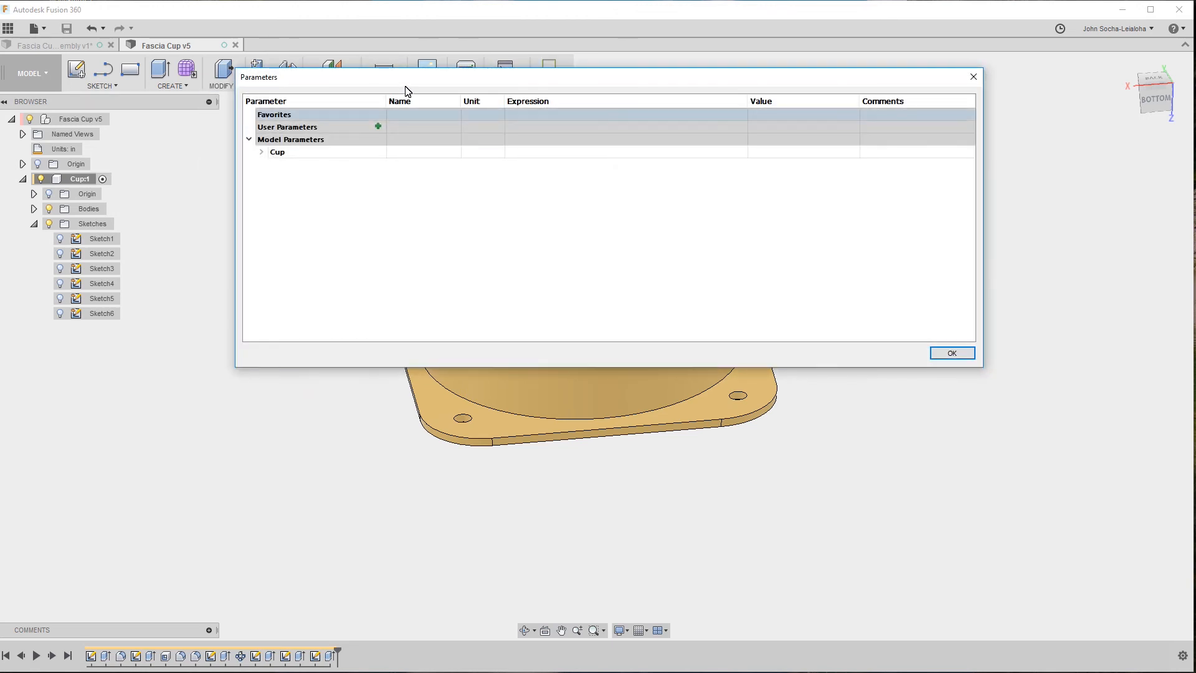
pyautogui.moveTo(406, 88); pyautogui.dragTo(408, 149)
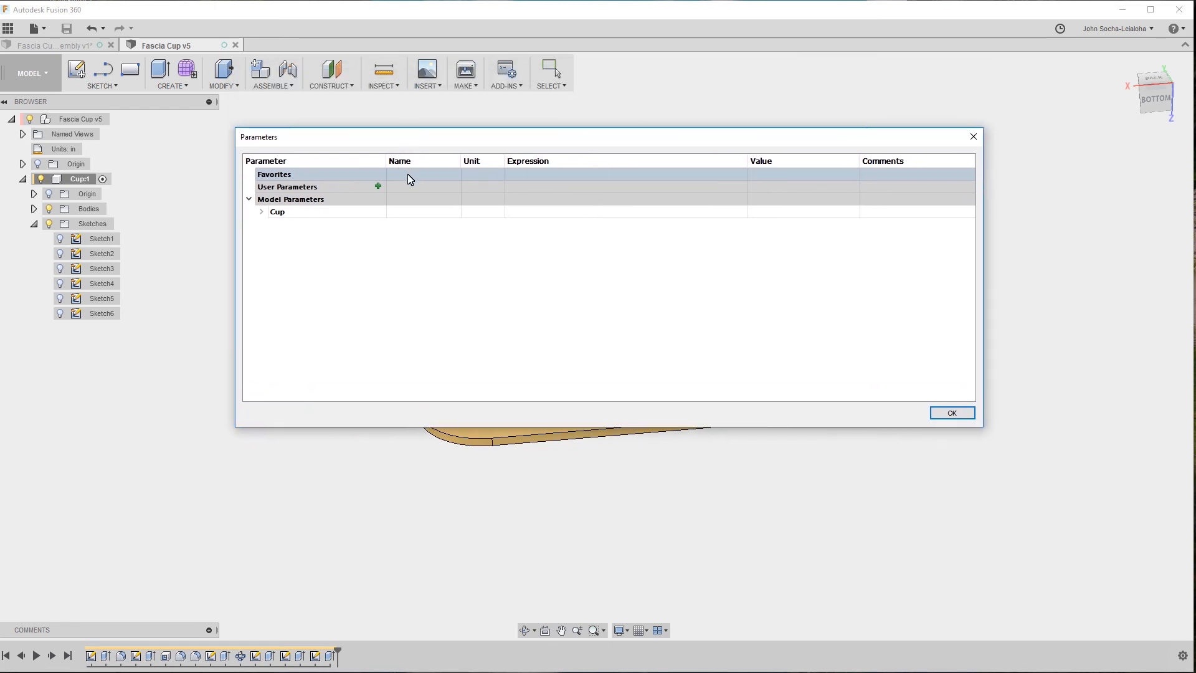
pyautogui.click(378, 186)
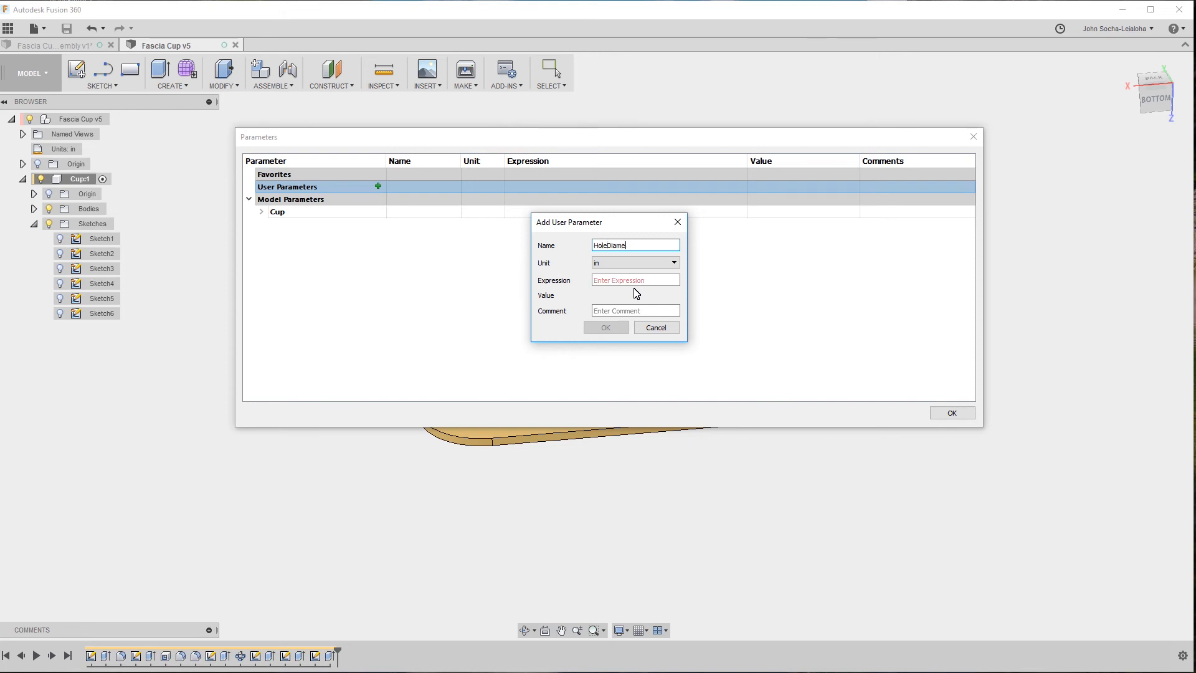
pyautogui.click(642, 280)
pyautogui.write('.2')
pyautogui.press('BackSpace')
pyautogui.press('BackSpace')
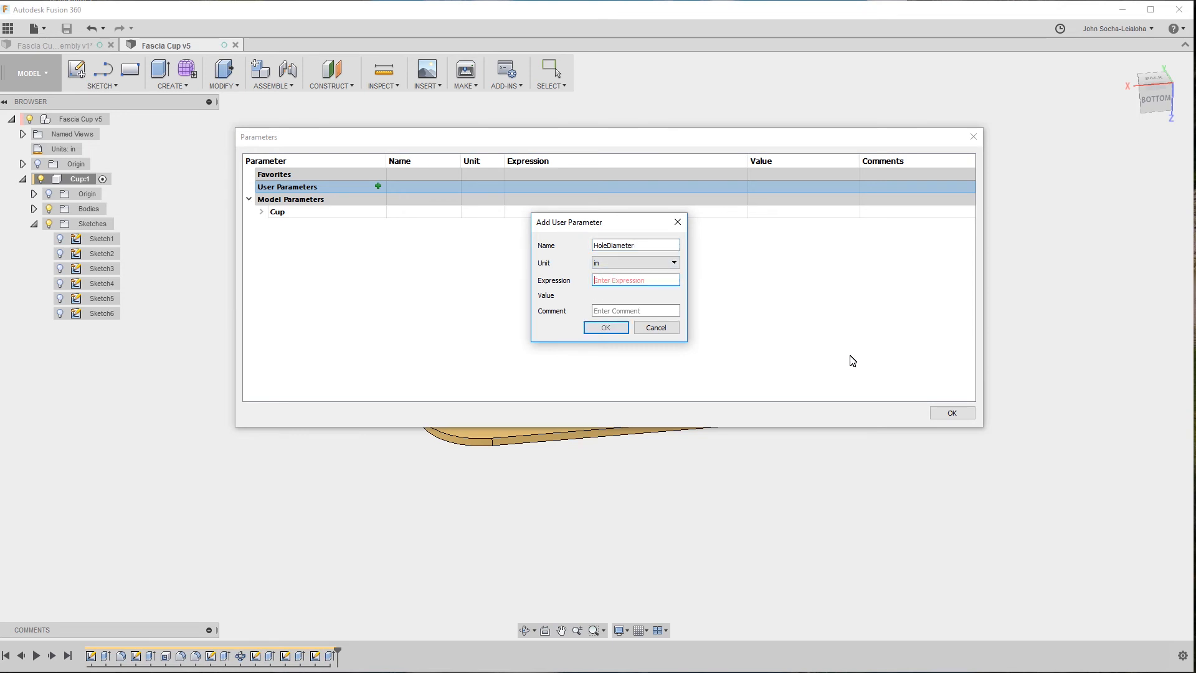
pyautogui.write('2.25')
pyautogui.click(606, 327)
pyautogui.click(943, 412)
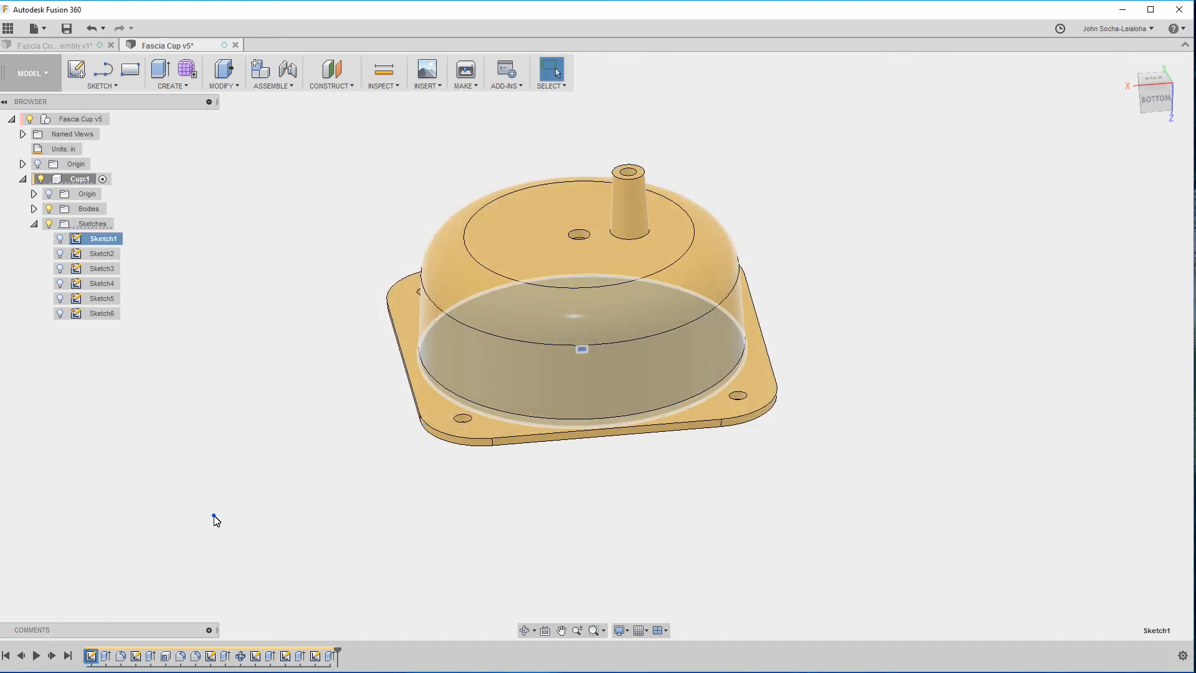
# Rename the first sketch in the timeline as Hole Diameter.
pyautogui.rightClick(105, 656)
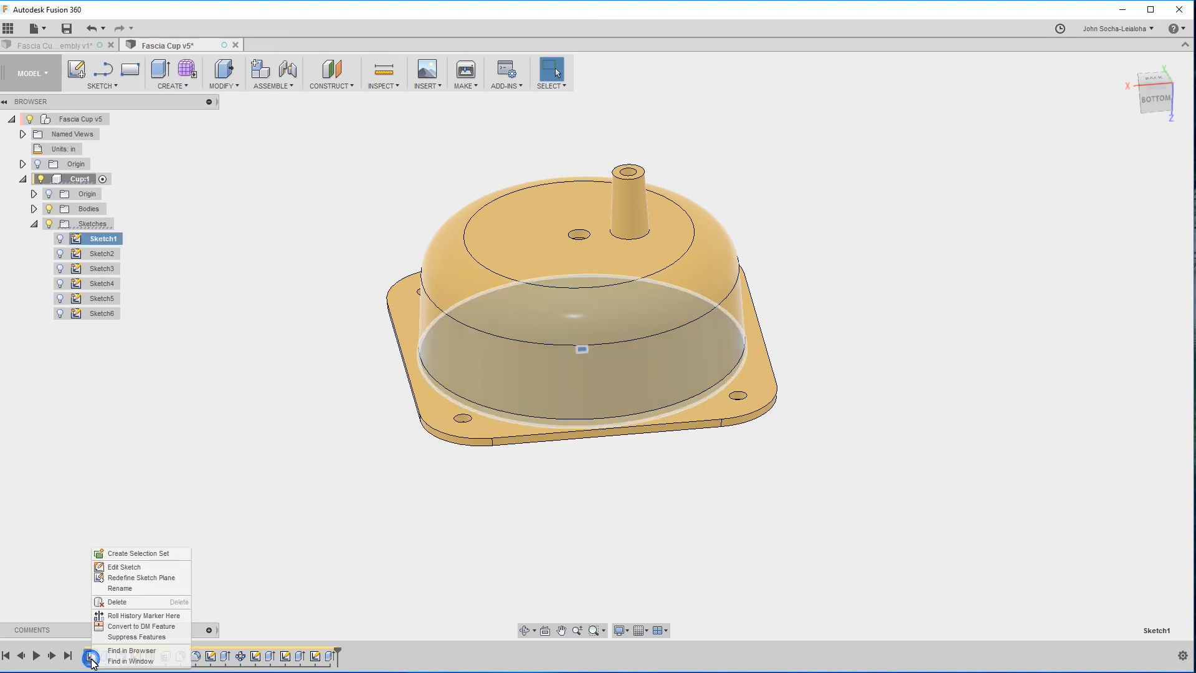
pyautogui.click(124, 589)
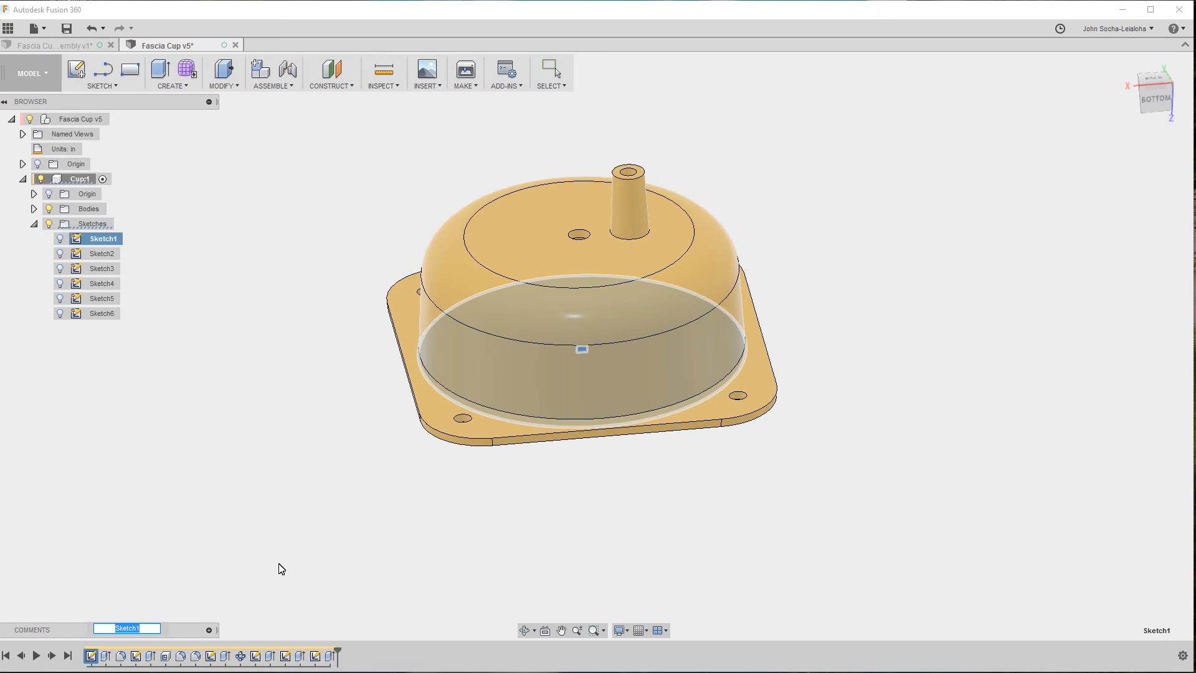
pyautogui.write('Hole Diameter')
pyautogui.press('Return')
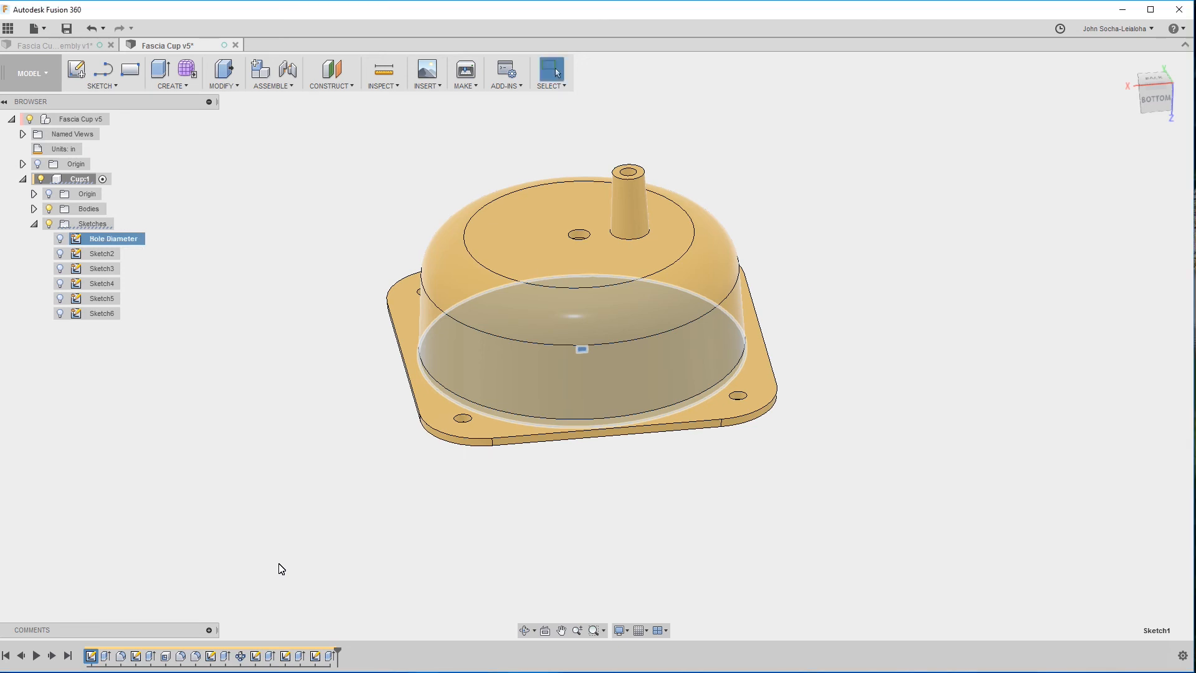
# Edit the Hole Diameter sketch, set the circle's diameter to HoleDiameter-0.05, and finish the sketch.
pyautogui.rightClick(92, 657)
pyautogui.click(134, 568)
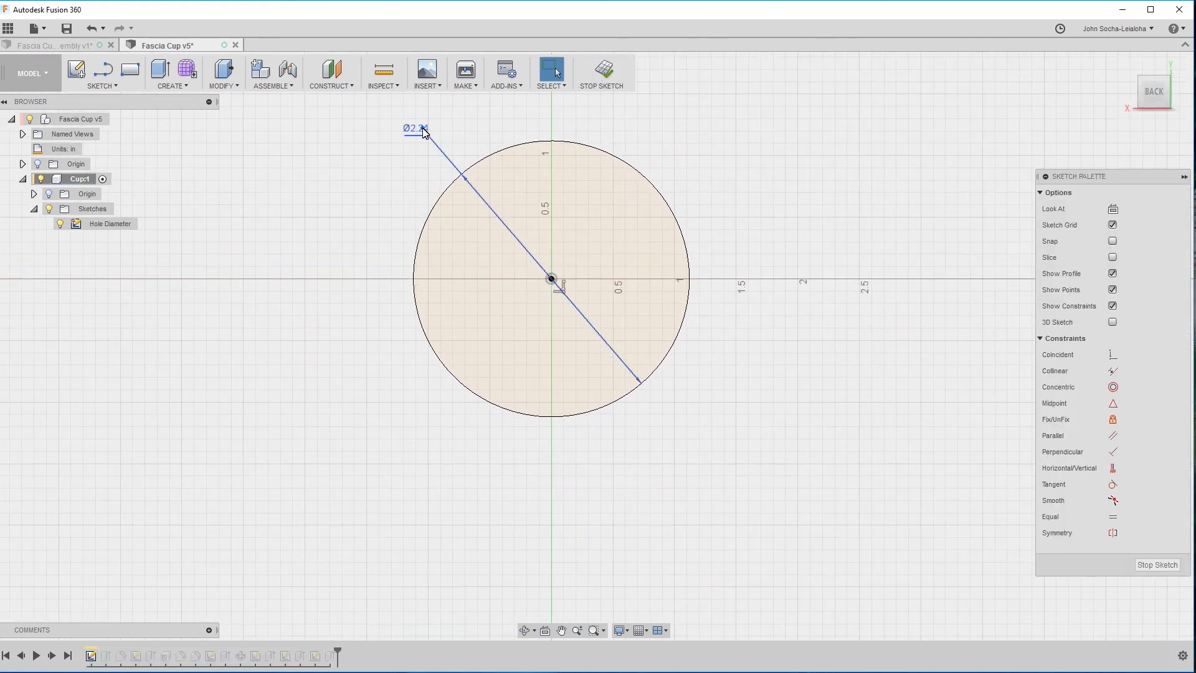
pyautogui.doubleClick(418, 128)
pyautogui.write('H')
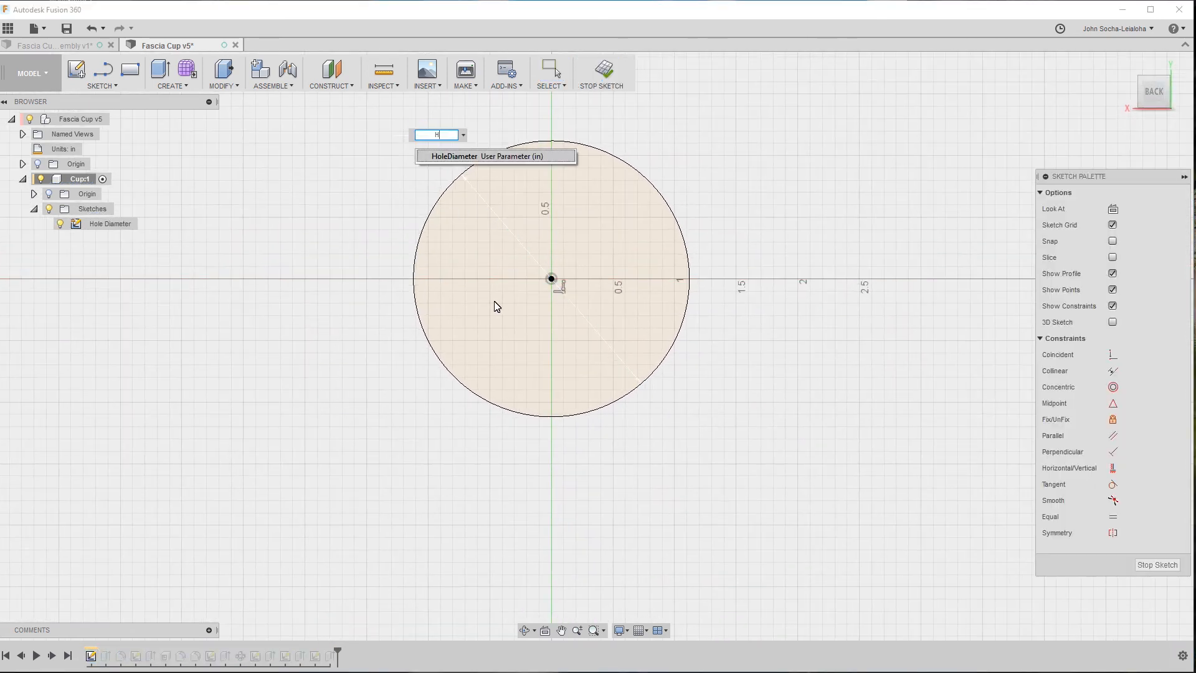
pyautogui.write('o')
pyautogui.press('Return')
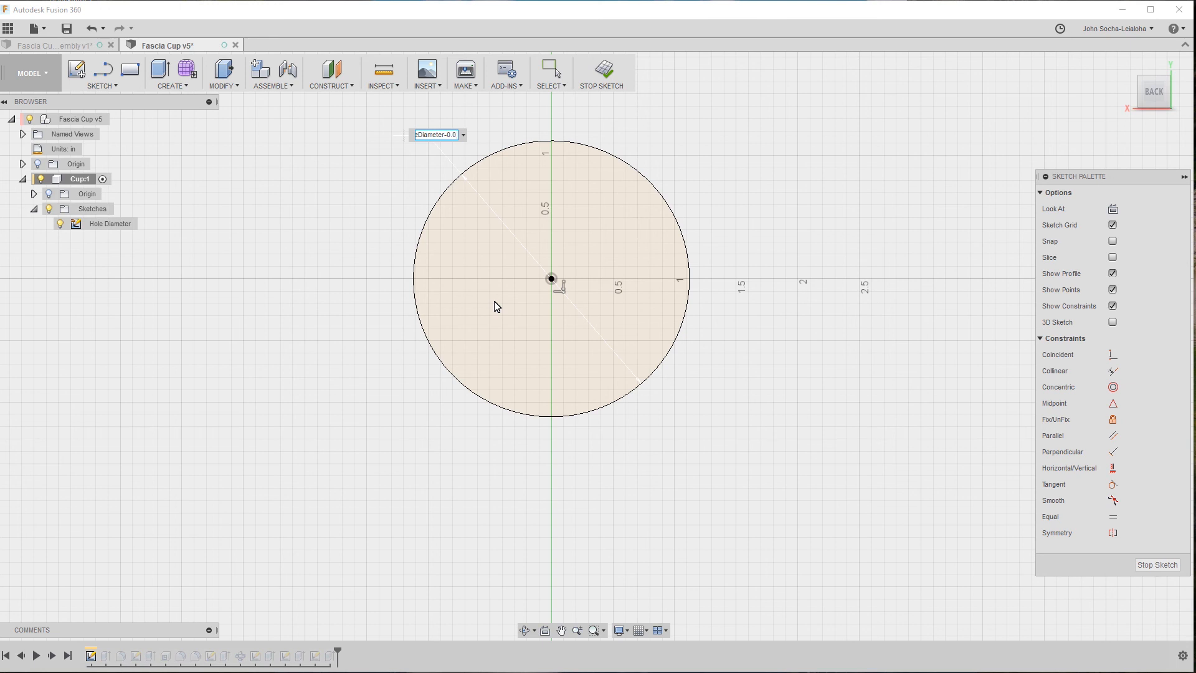
pyautogui.press('Return')
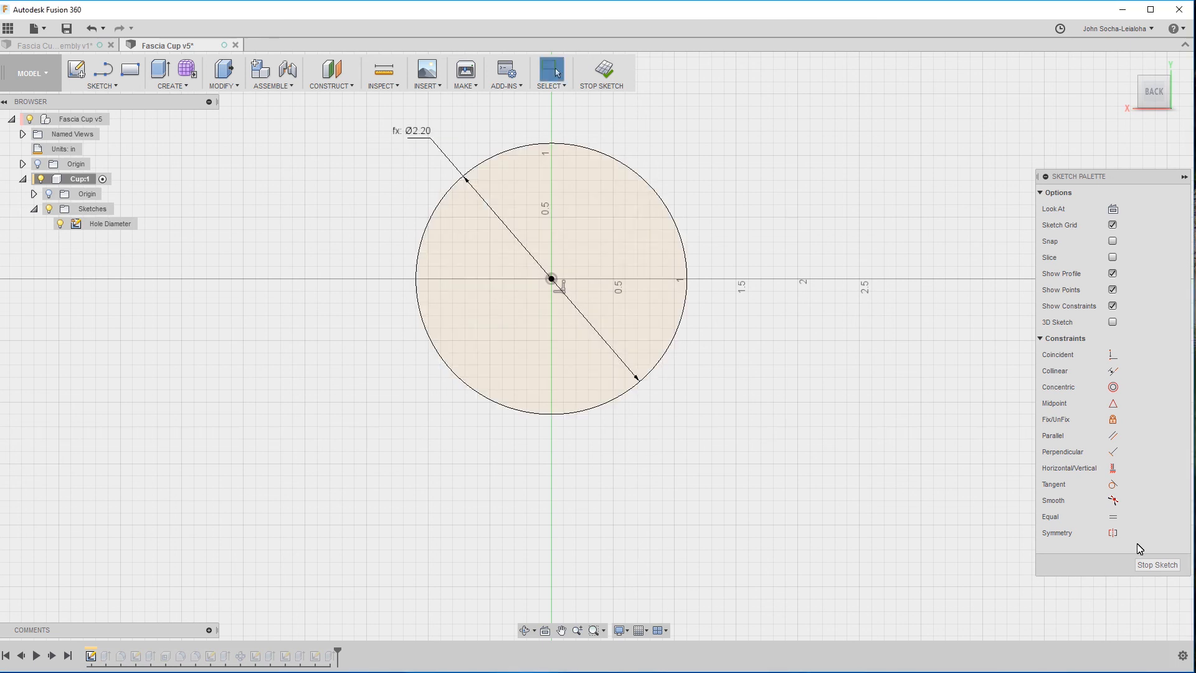
pyautogui.click(1149, 564)
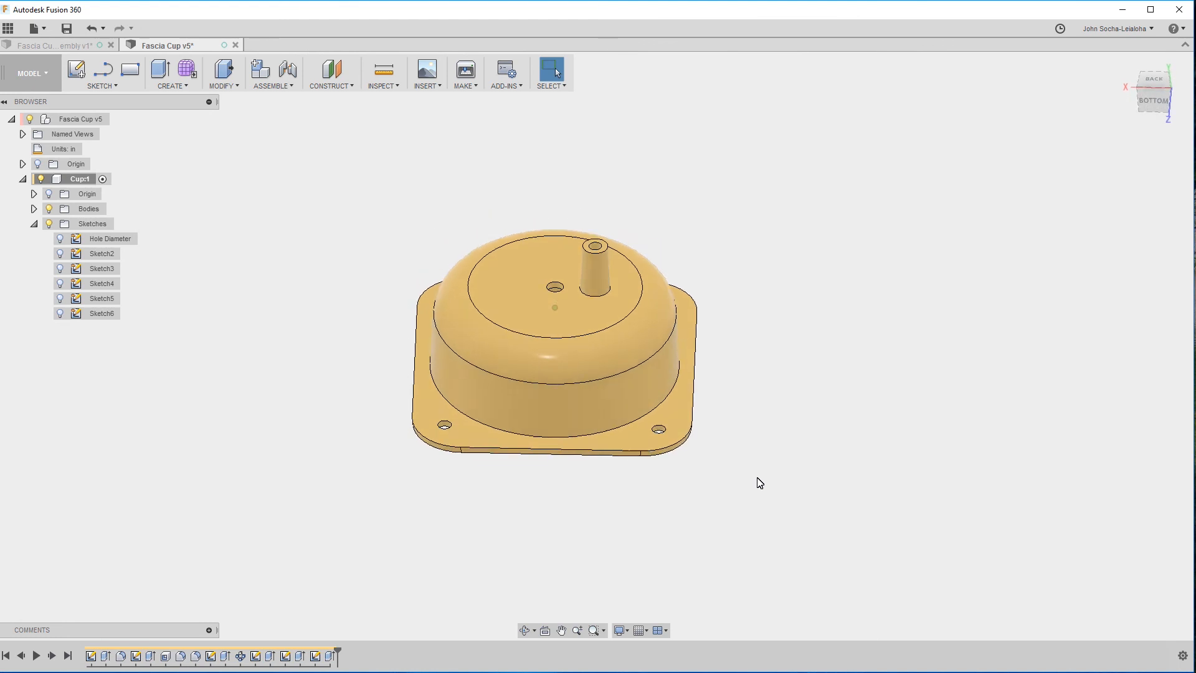
# Try to resize the cup by setting the HoleDiameter user parameter to 3.25 in.
pyautogui.keyDown('shift'); pyautogui.moveTo(764, 475); pyautogui.dragTo(400, 373, button='middle'); pyautogui.keyUp('shift')
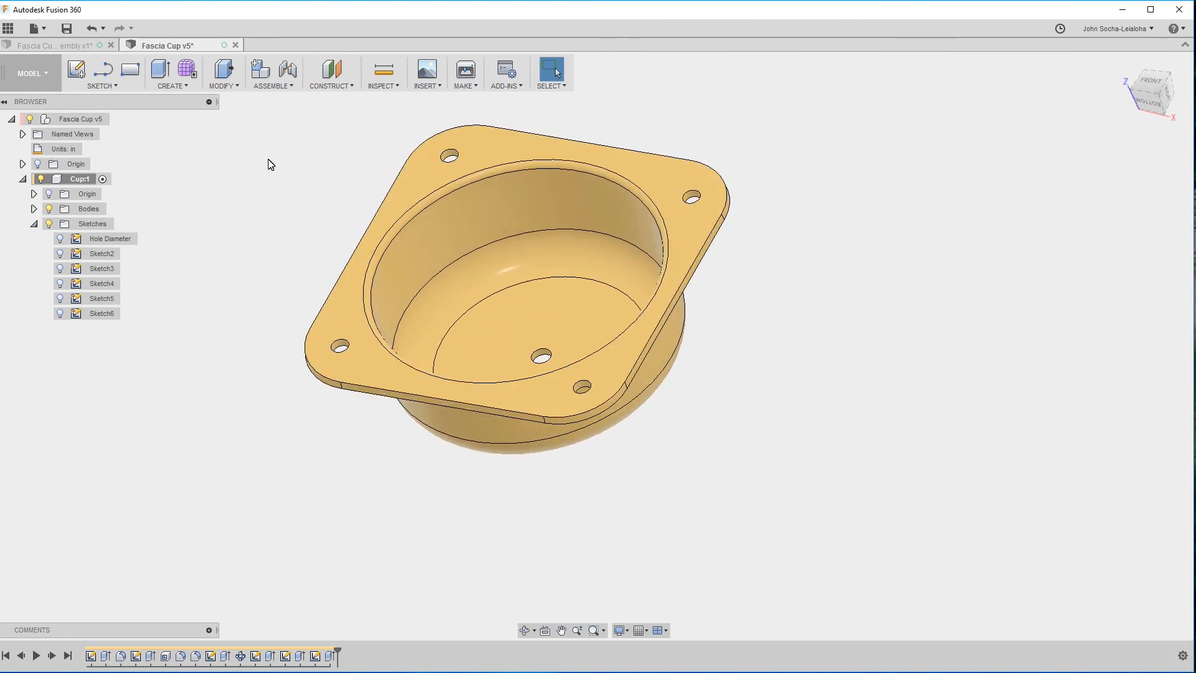
pyautogui.click(224, 86)
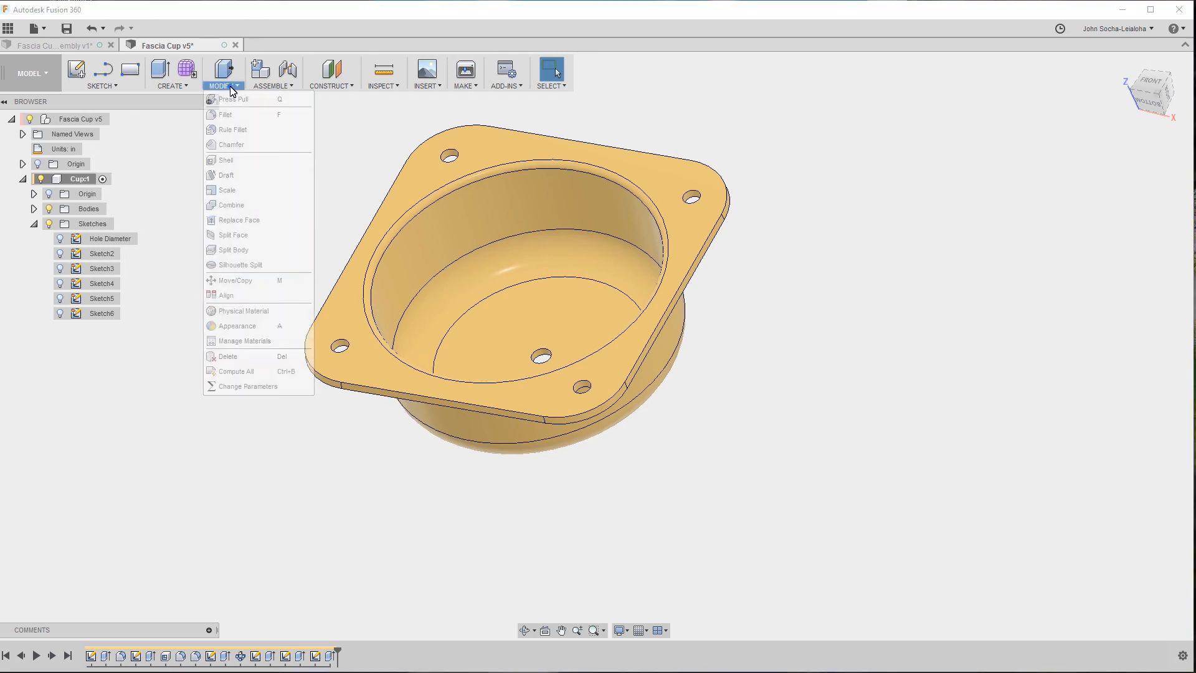
pyautogui.click(226, 385)
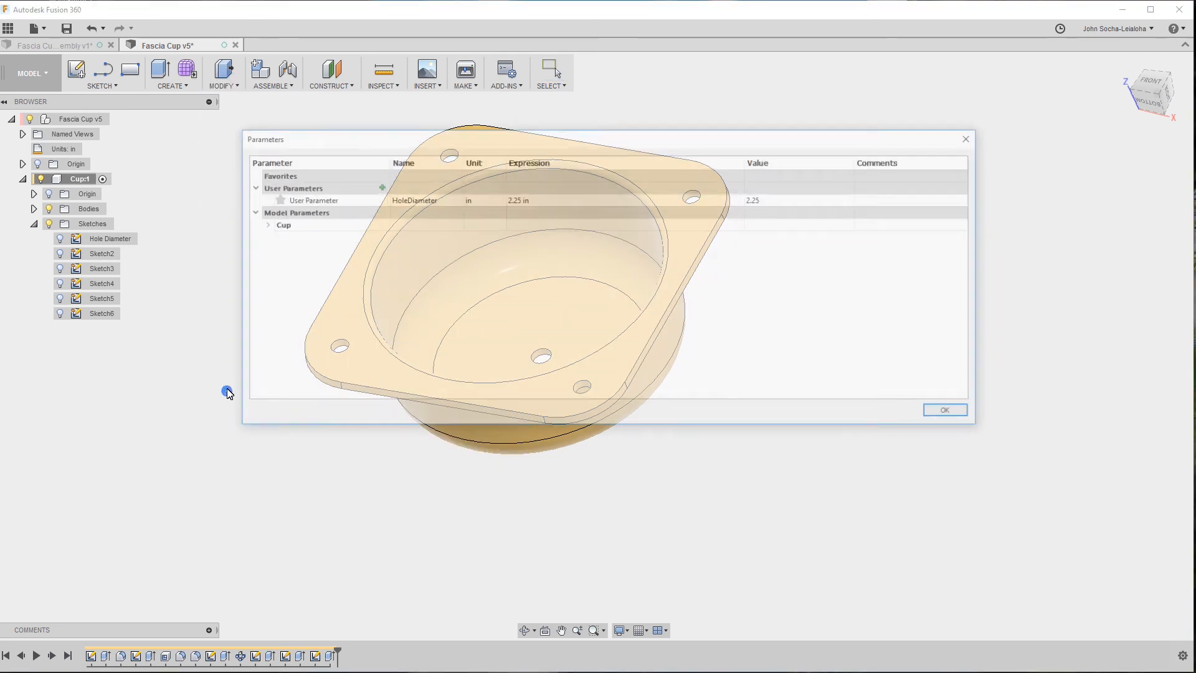
pyautogui.moveTo(534, 143); pyautogui.dragTo(827, 366)
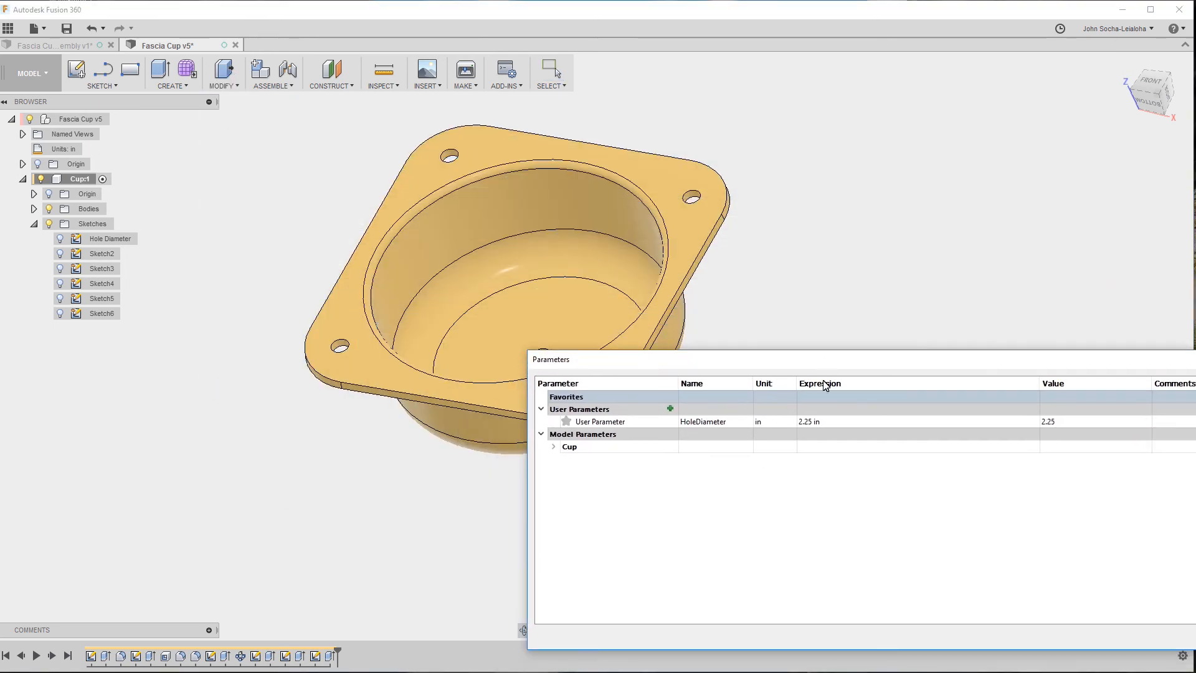
pyautogui.click(808, 427)
pyautogui.click(804, 422)
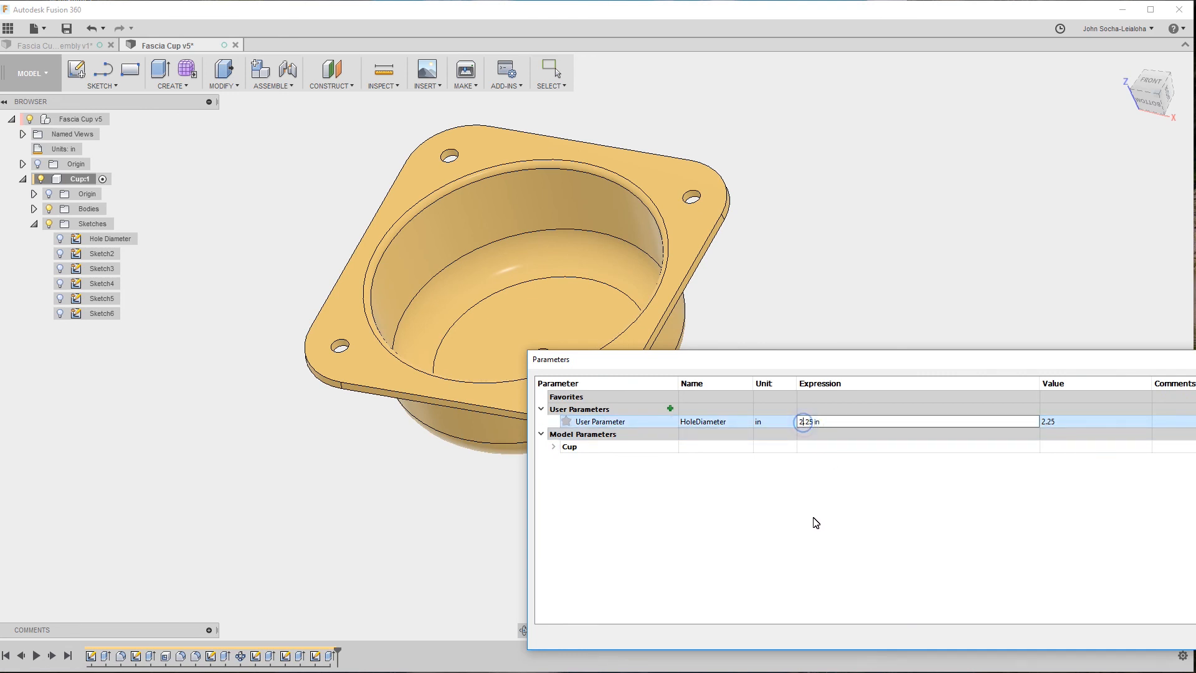
pyautogui.write('3')
pyautogui.moveTo(803, 360); pyautogui.dragTo(717, 309)
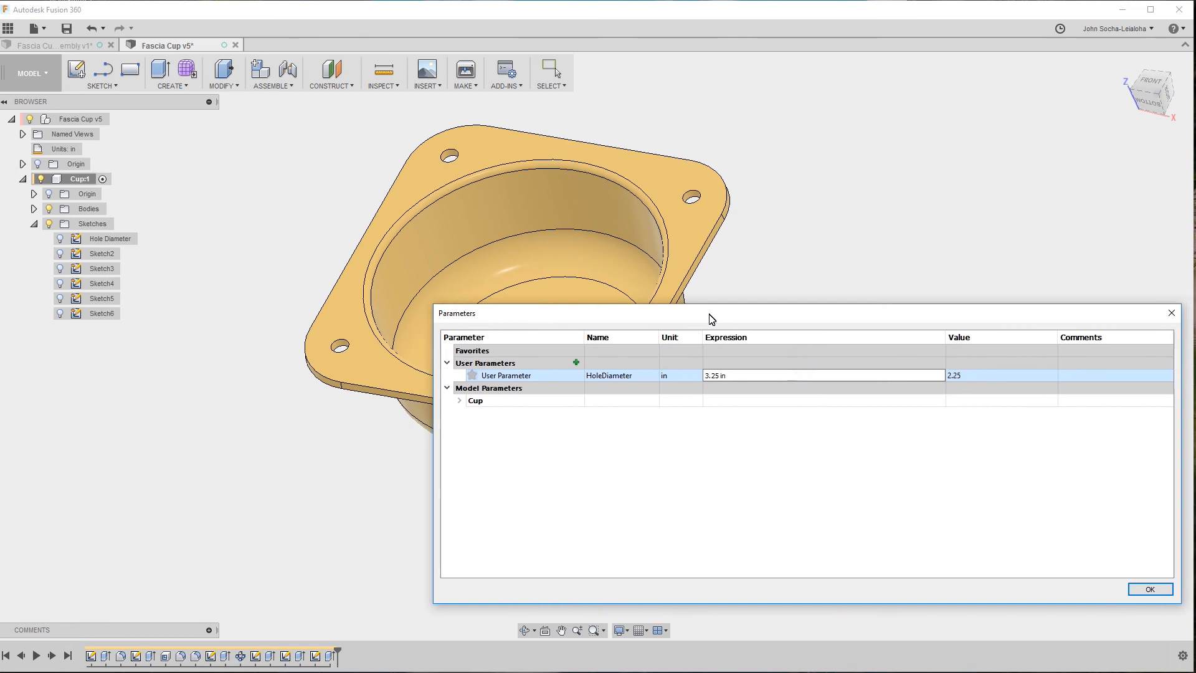
pyautogui.click(1151, 589)
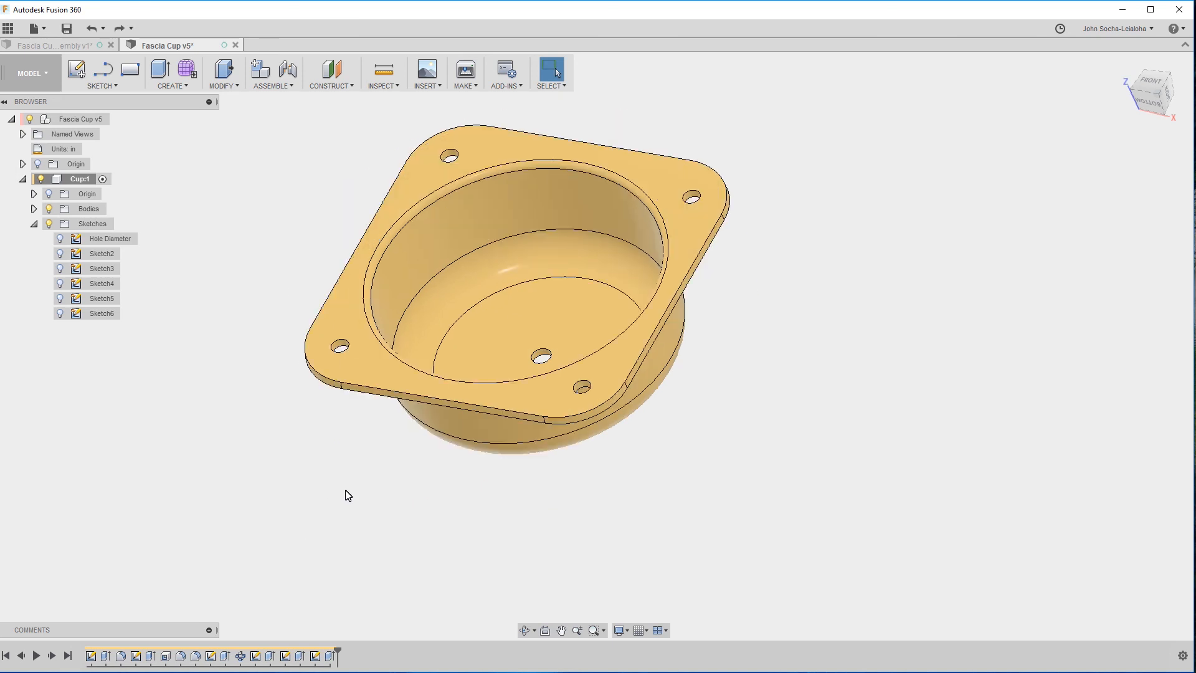
# Rename the square flange's sketch, the second sketch in the timeline, as Mounting Plate.
pyautogui.click(347, 309)
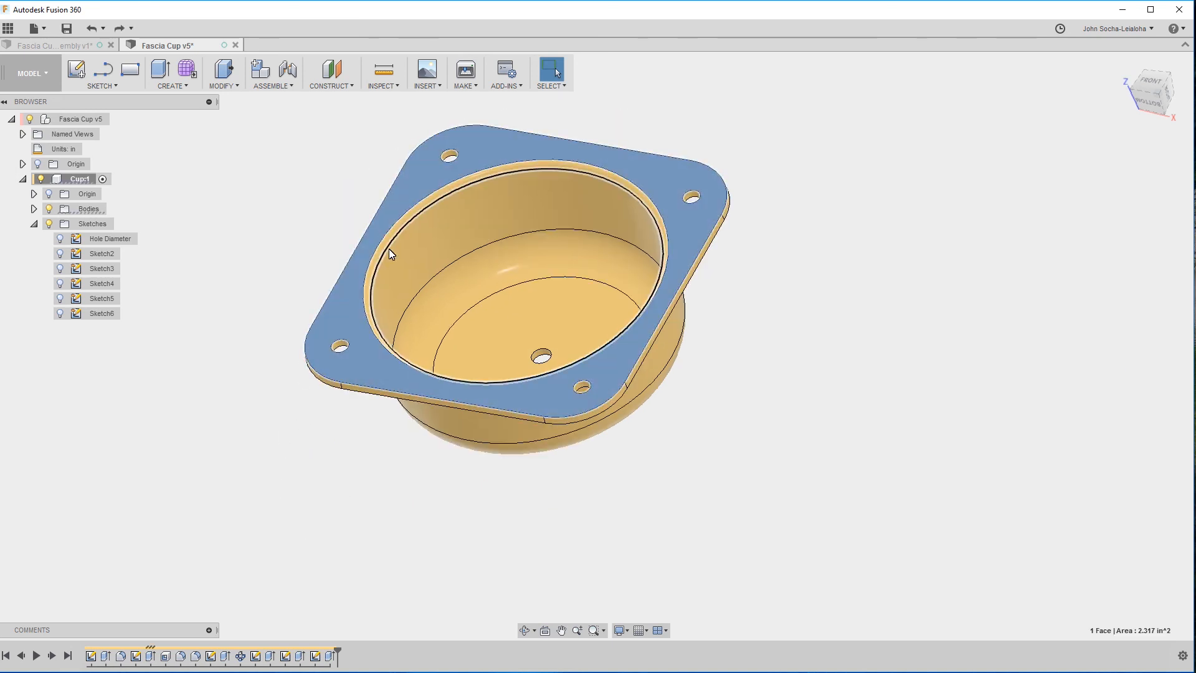
pyautogui.click(197, 334)
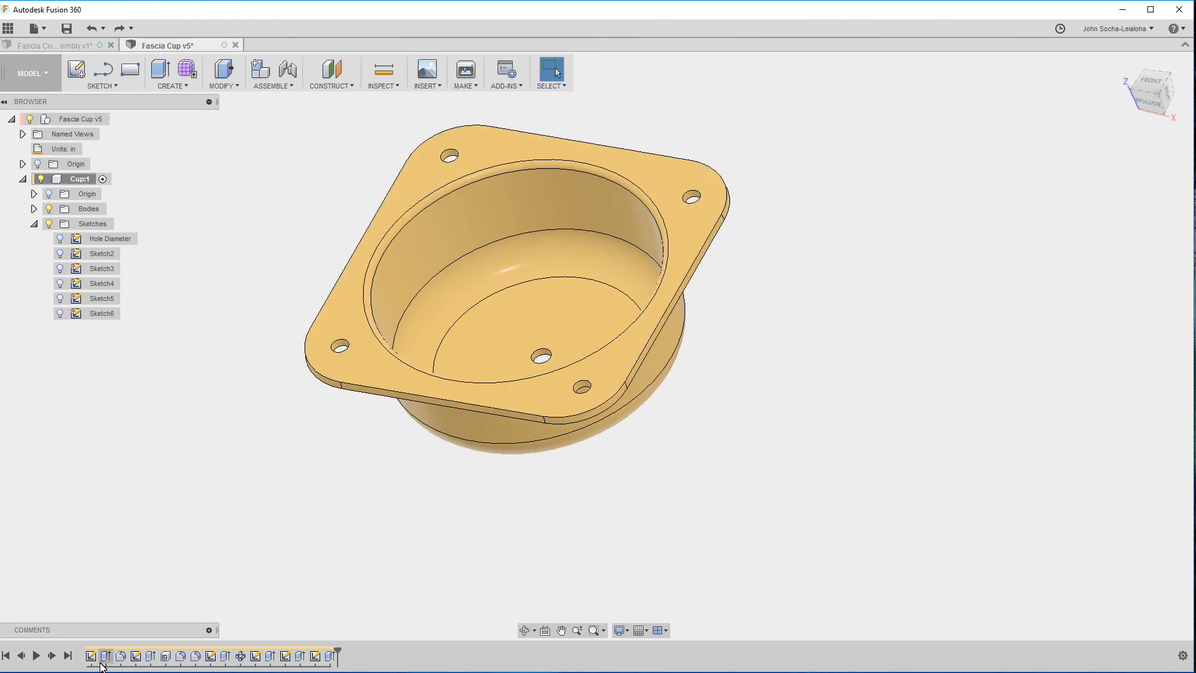
pyautogui.click(137, 658)
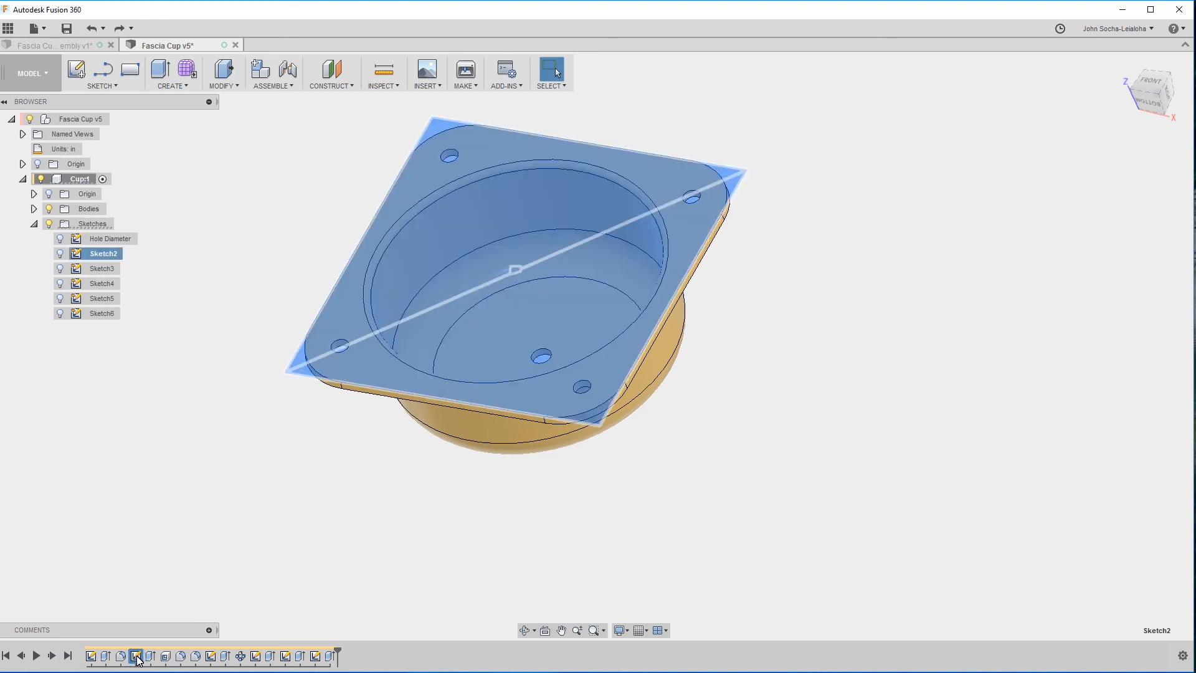
pyautogui.rightClick(137, 658)
pyautogui.click(168, 589)
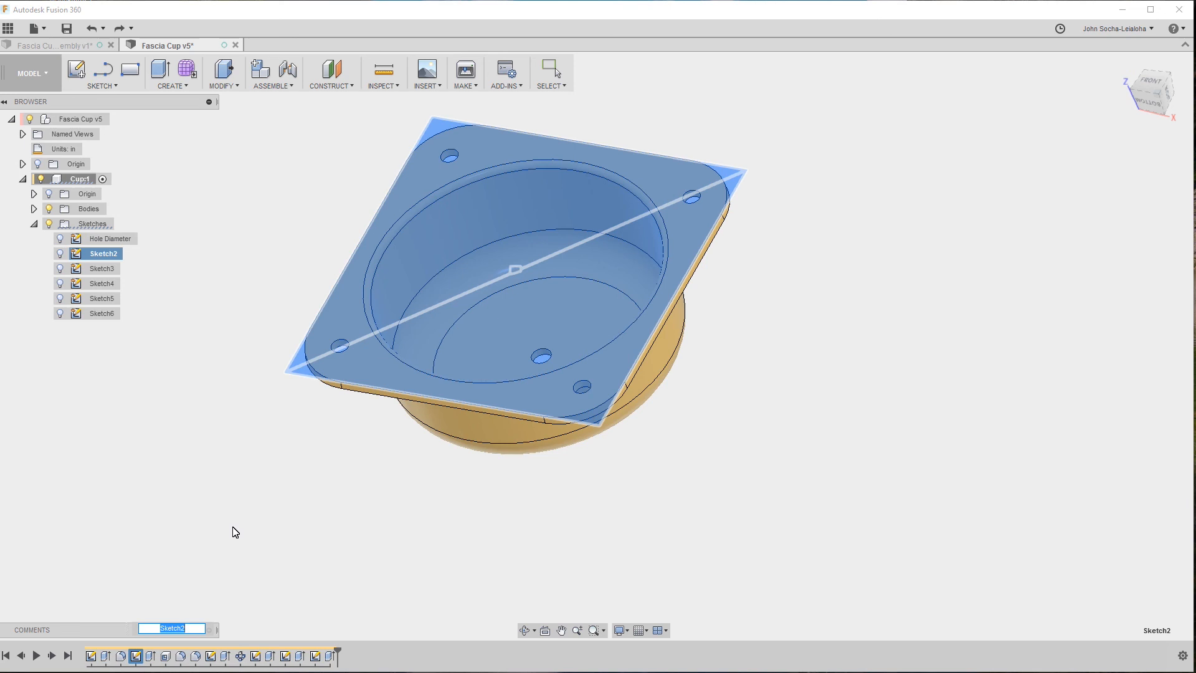
pyautogui.write('Mounting Plate')
pyautogui.press('Return')
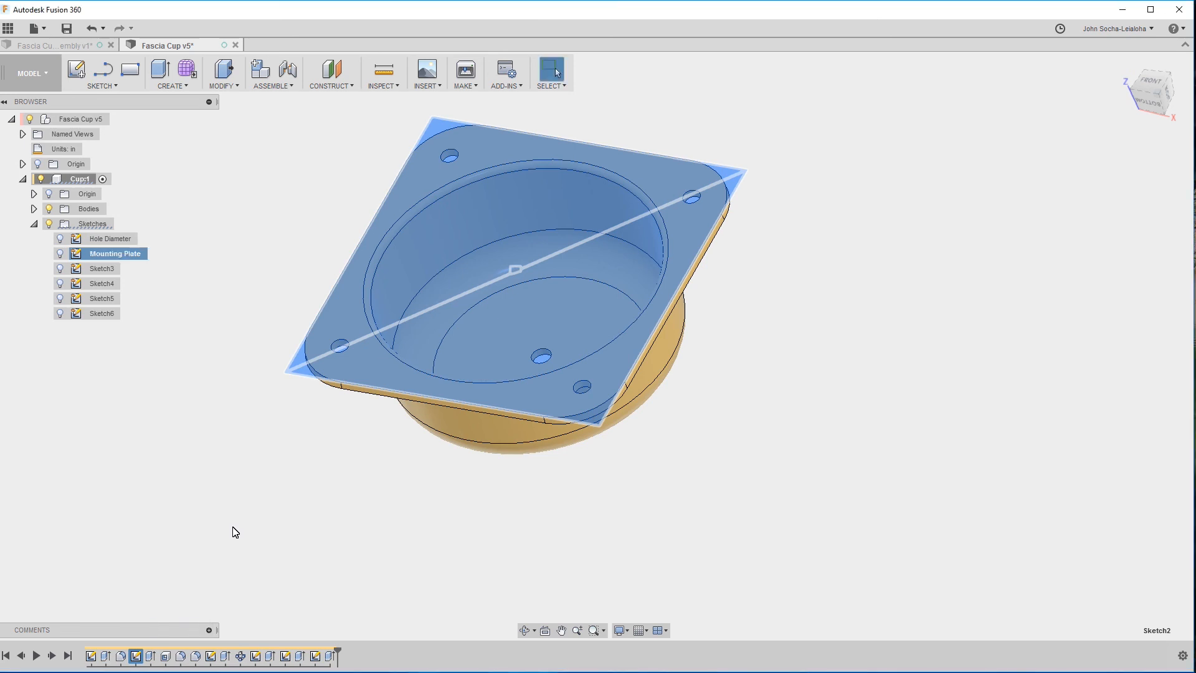
# Open the Mounting Plate sketch for editing and delete the square's 2.45 in width dimension.
pyautogui.rightClick(137, 655)
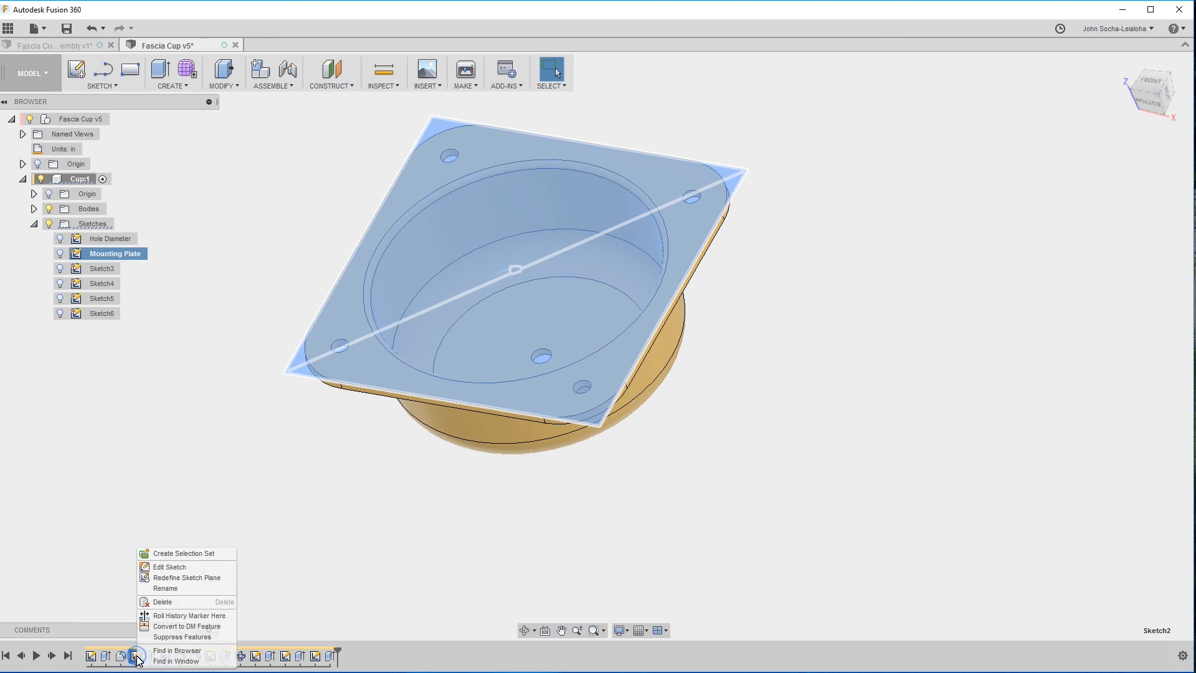
pyautogui.click(167, 567)
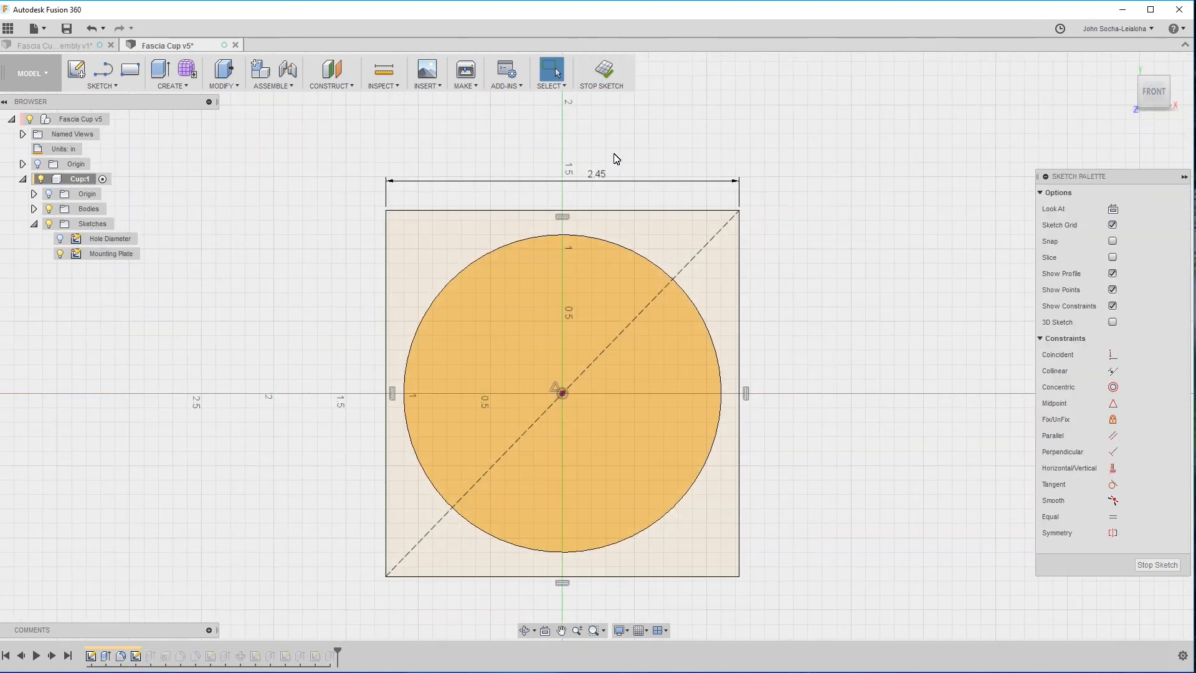
pyautogui.click(602, 176)
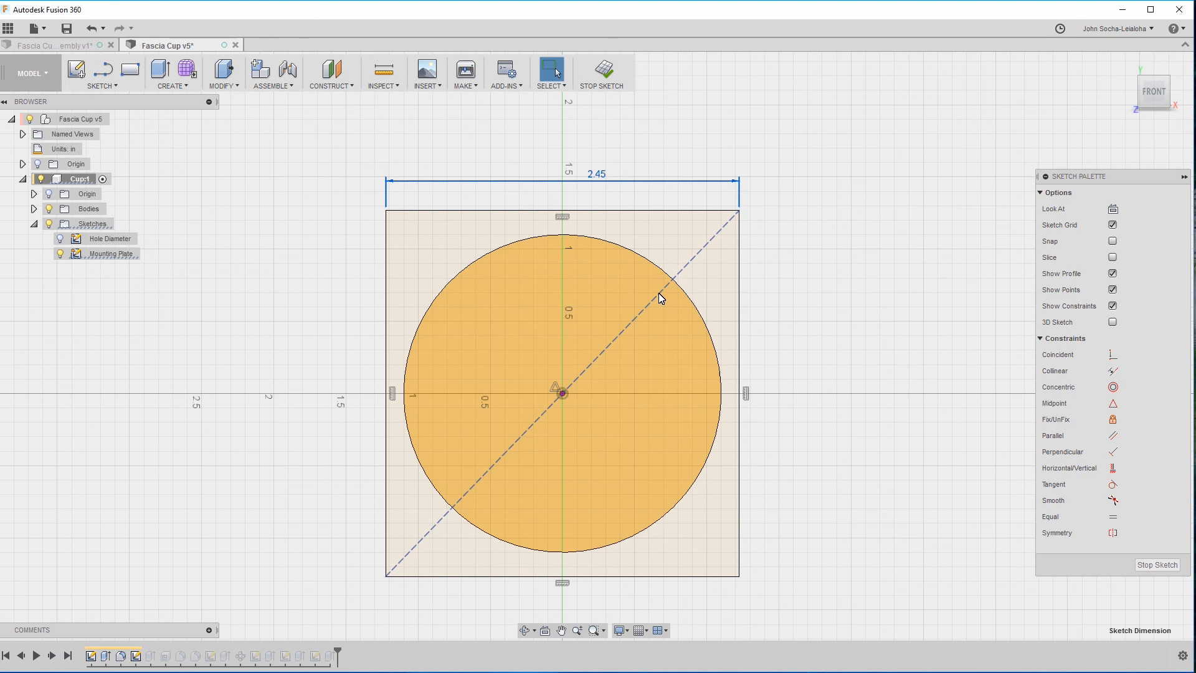
# Dimension the gap between the circle's edge point and the adjacent vertical side of the square as 0.125 in.
pyautogui.scroll(5, 439, 340)
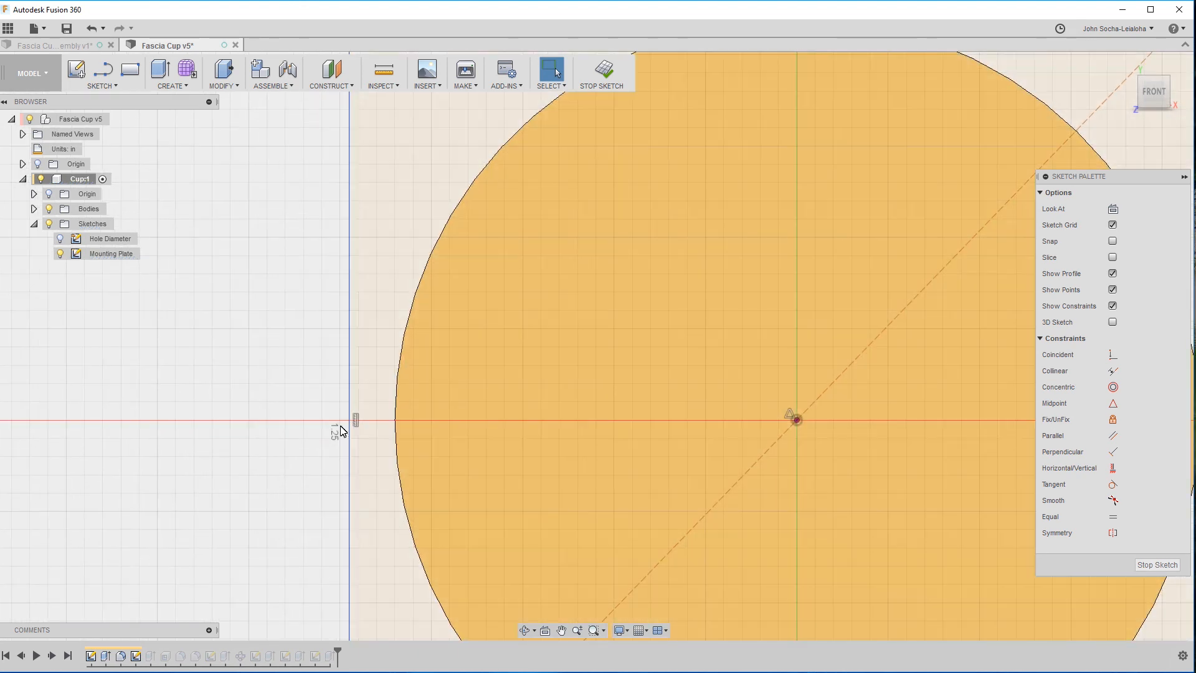
pyautogui.click(395, 420)
pyautogui.click(350, 421)
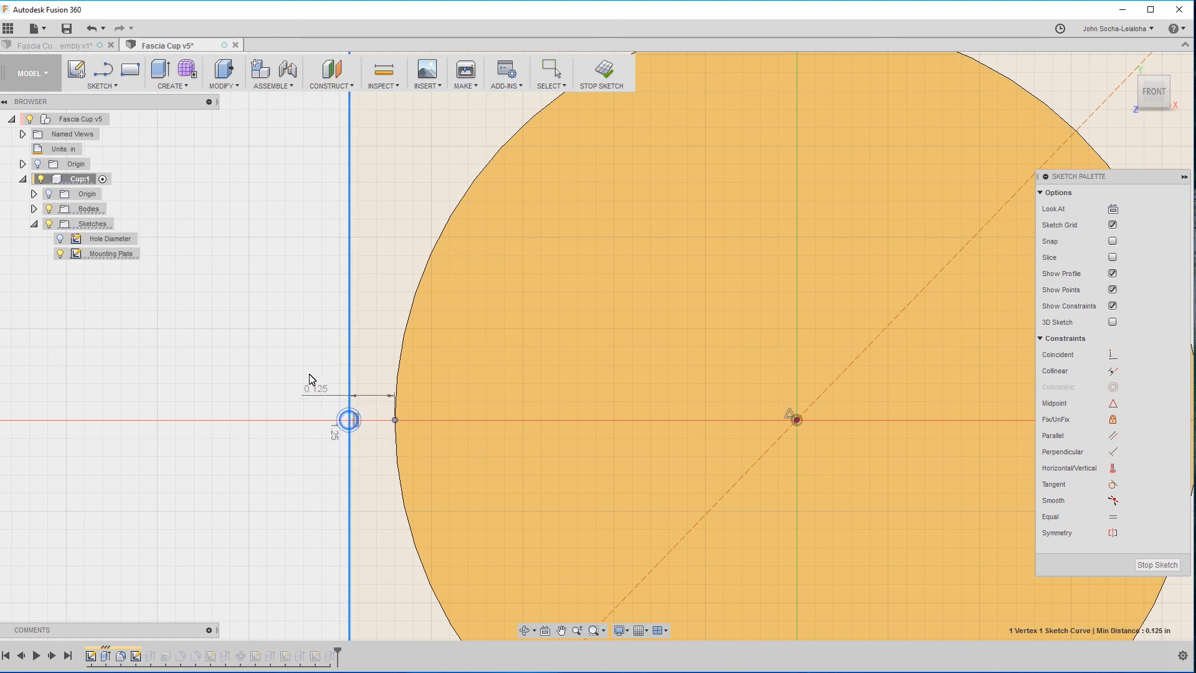
pyautogui.click(307, 368)
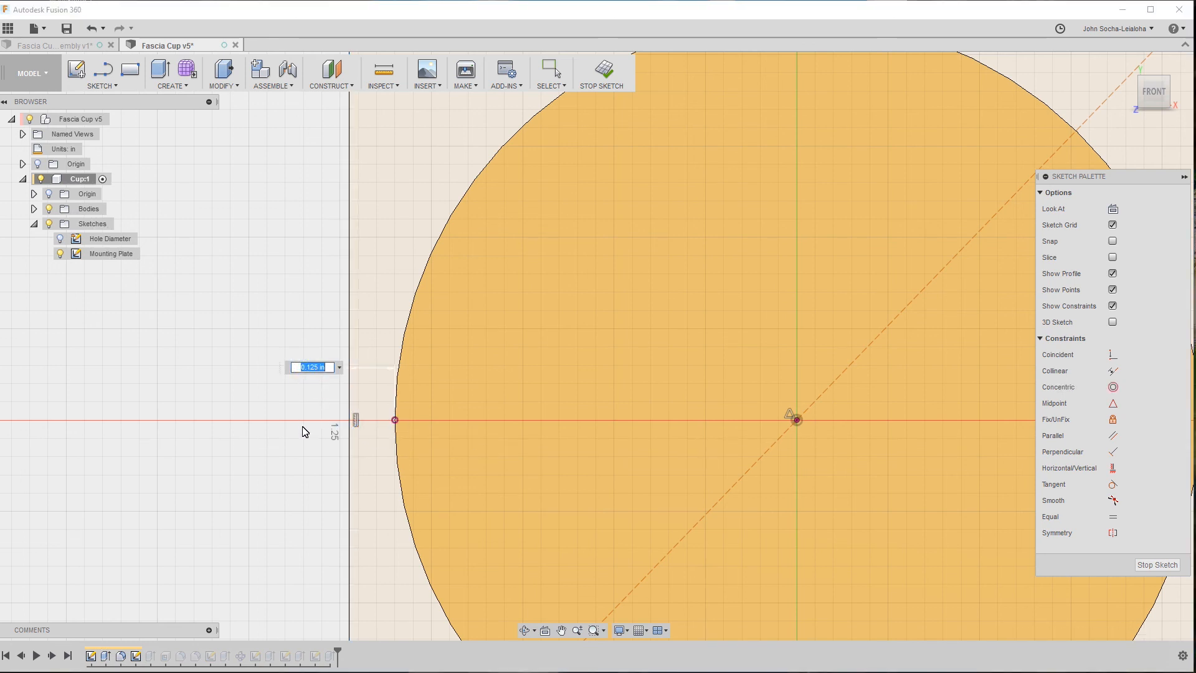
pyautogui.press('Return')
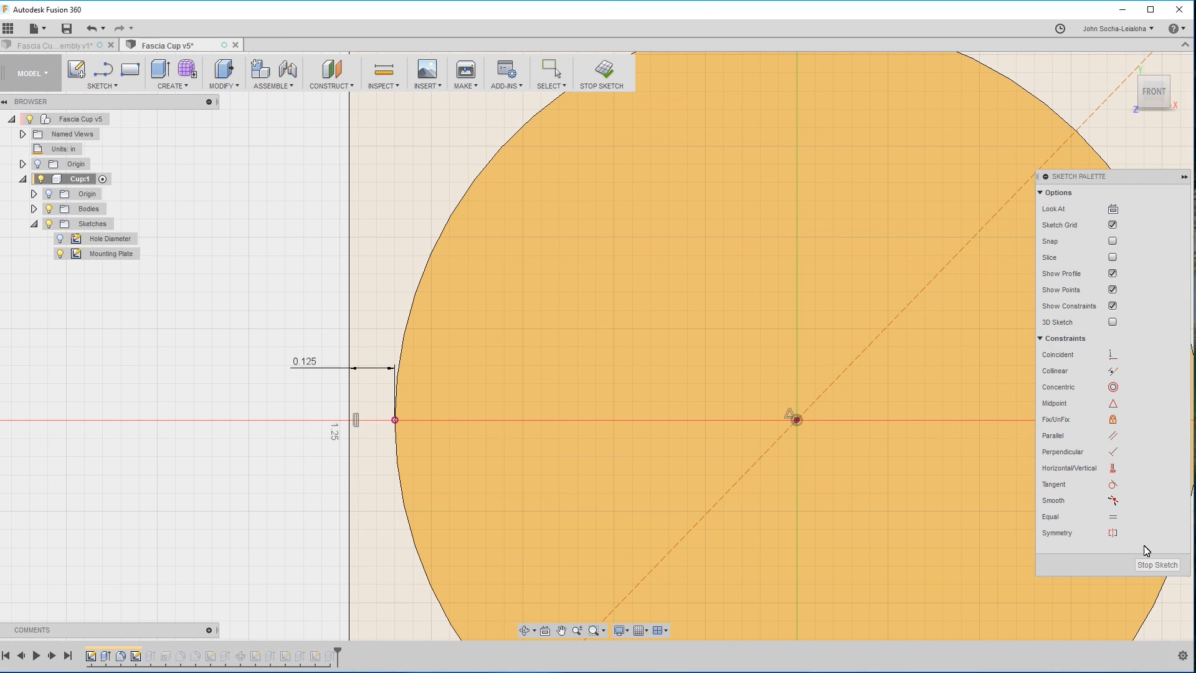
# Finish the Mounting Plate sketch and test the cup's resizing by setting the HoleDiameter user parameter to 3.25 in.
pyautogui.click(1157, 564)
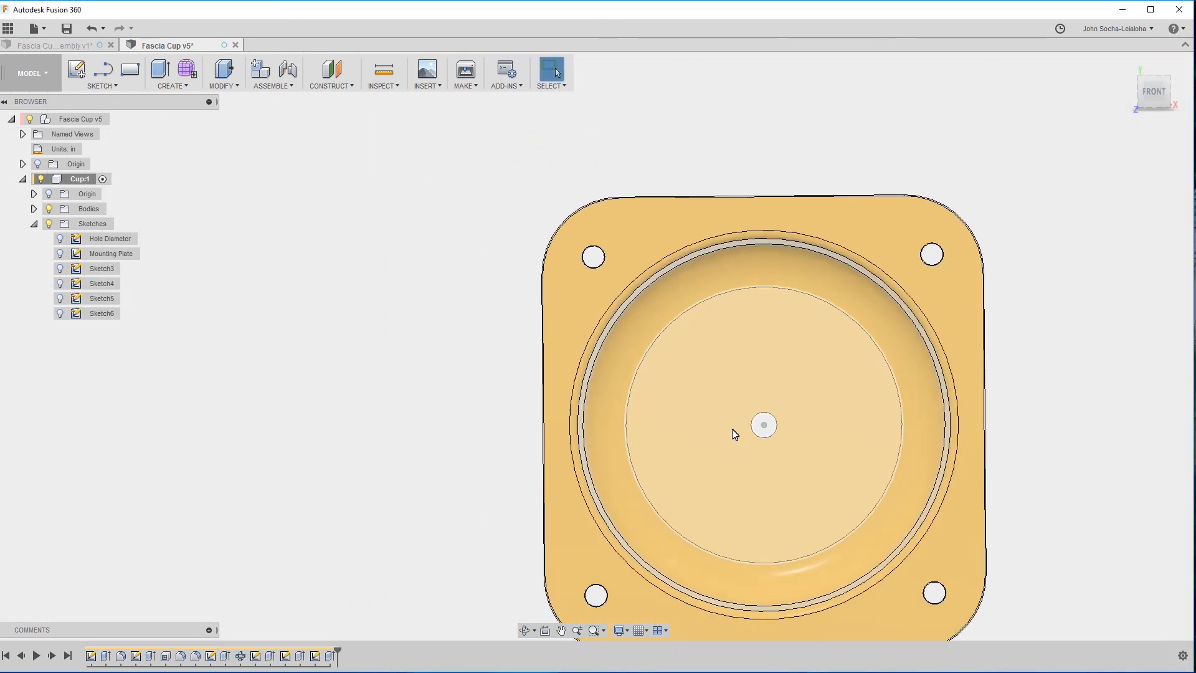
pyautogui.click(258, 91)
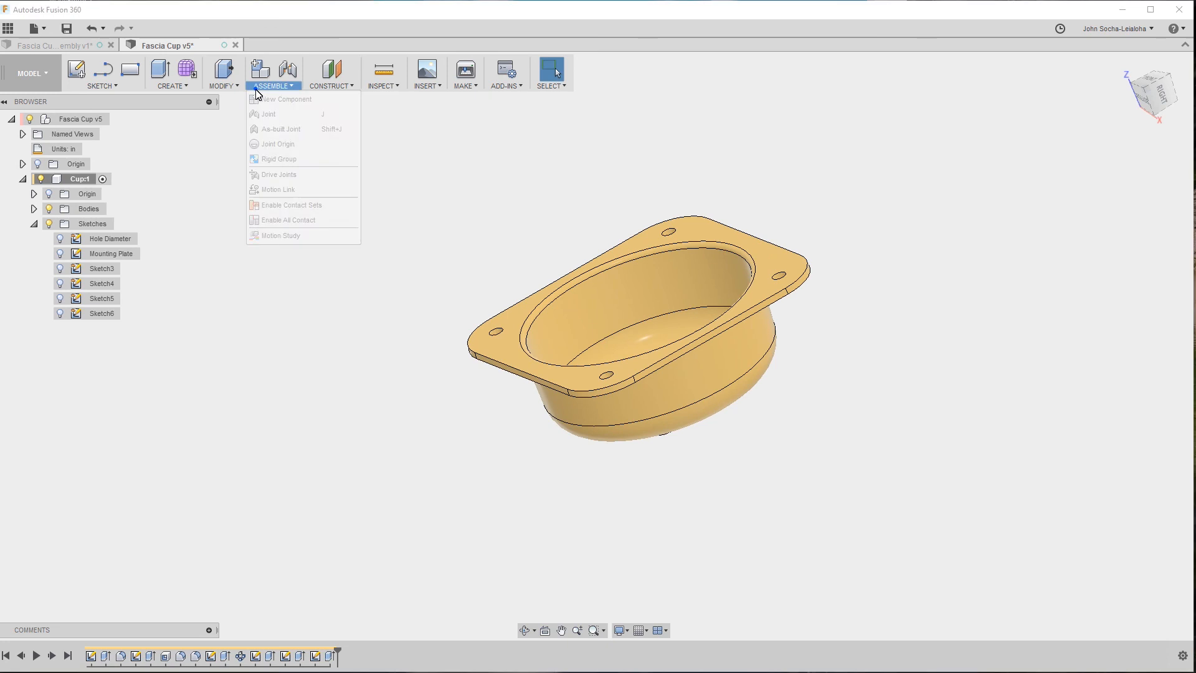
pyautogui.click(225, 86)
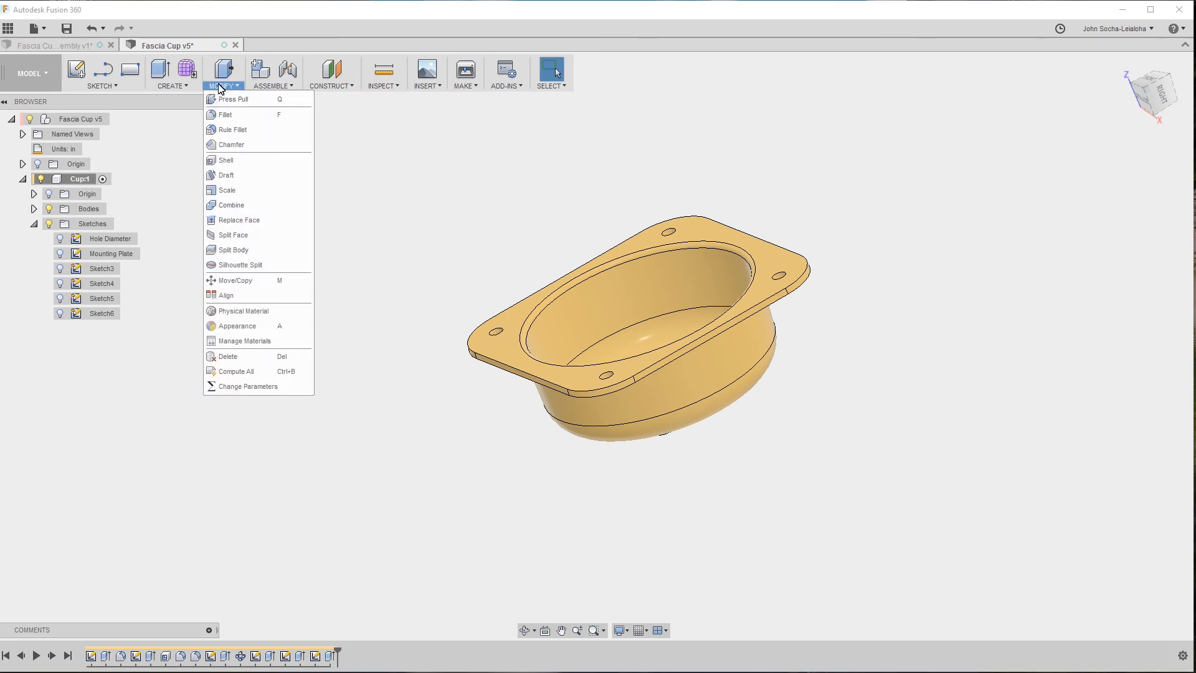
pyautogui.click(248, 387)
pyautogui.click(705, 377)
pyautogui.click(706, 378)
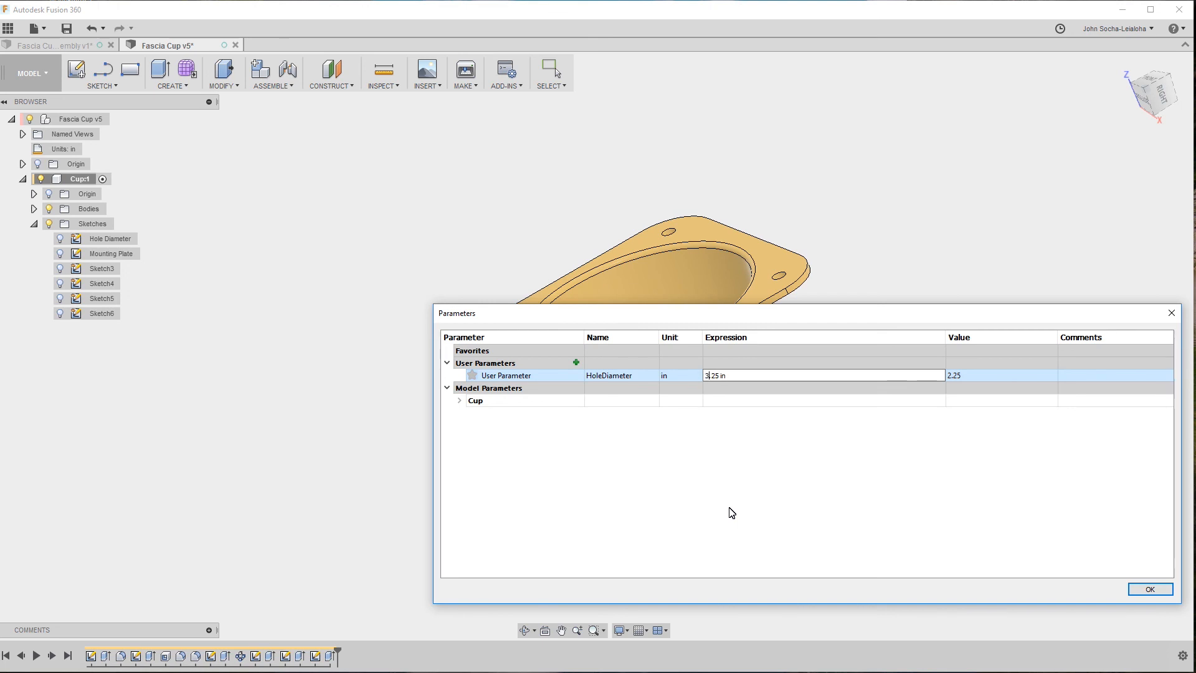
pyautogui.press('Return')
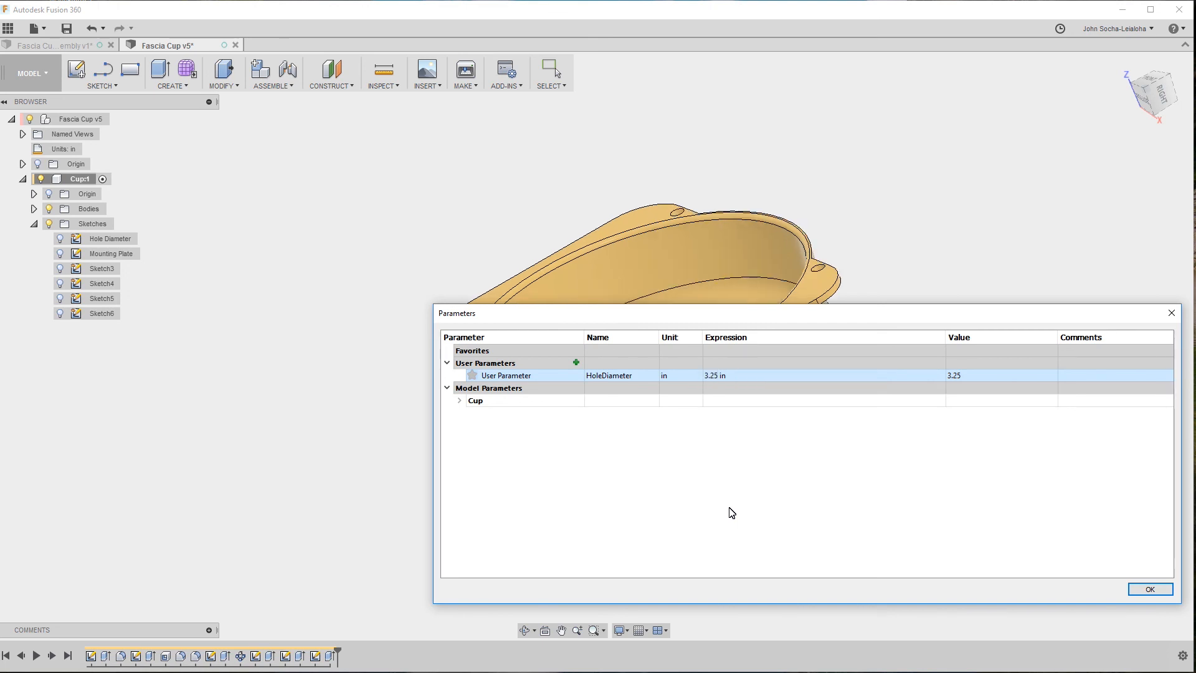
pyautogui.click(1151, 589)
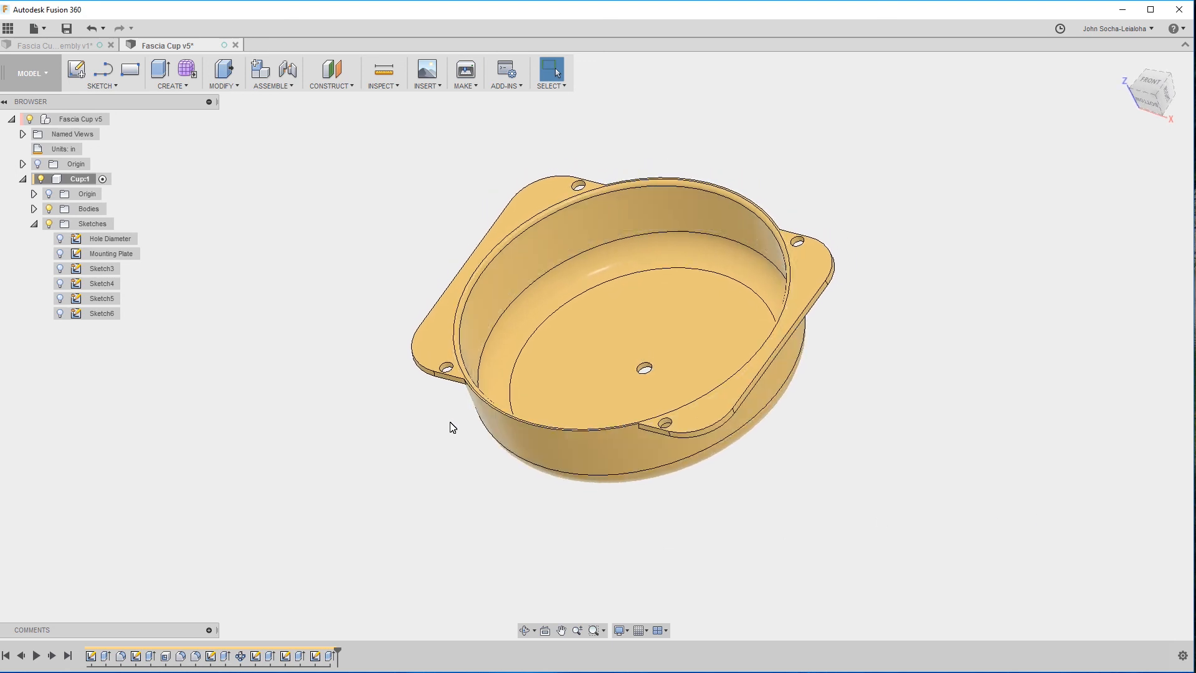
# Edit the Mounting Plate sketch to apply an Equal constraint to two adjacent sides of the rectangle, and finish the sketch.
pyautogui.click(137, 657)
pyautogui.rightClick(140, 660)
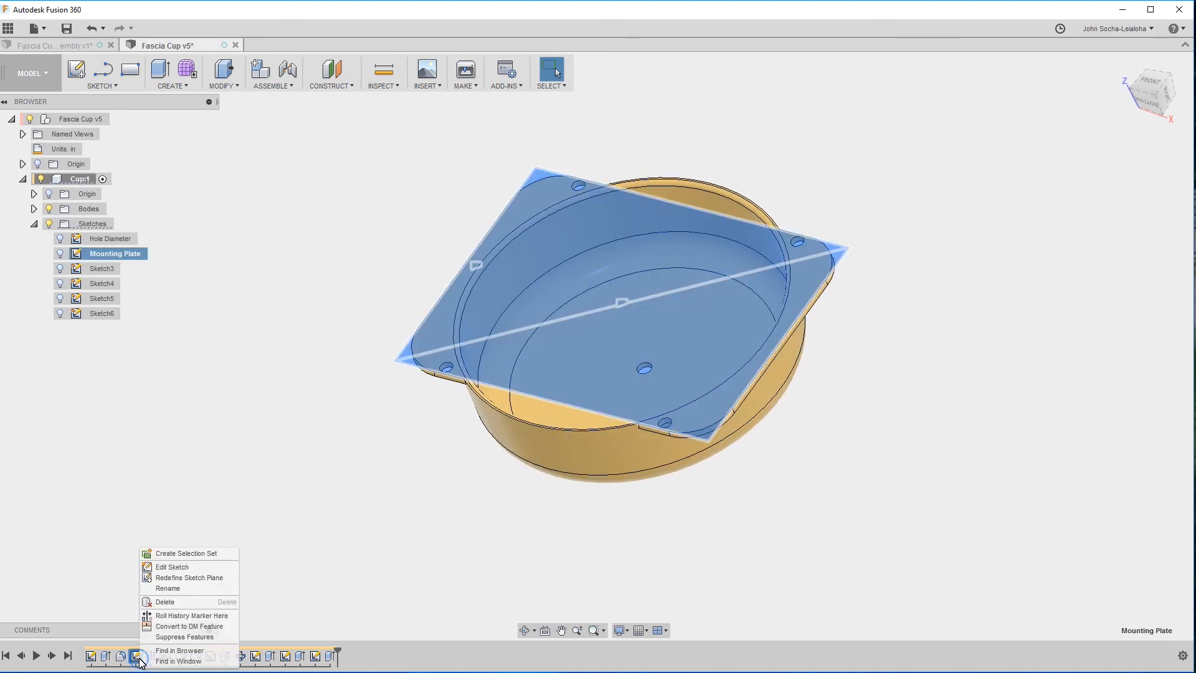
pyautogui.click(175, 572)
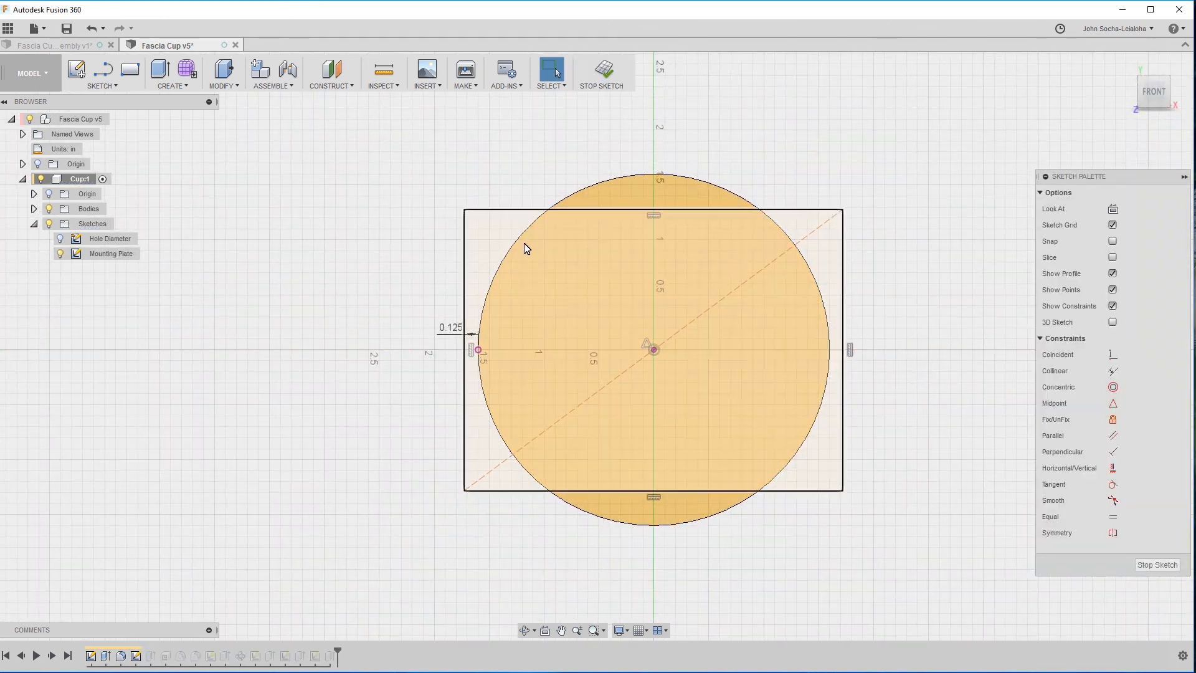
pyautogui.click(464, 266)
pyautogui.keyDown('shift'); pyautogui.click(518, 210); pyautogui.keyUp('shift')
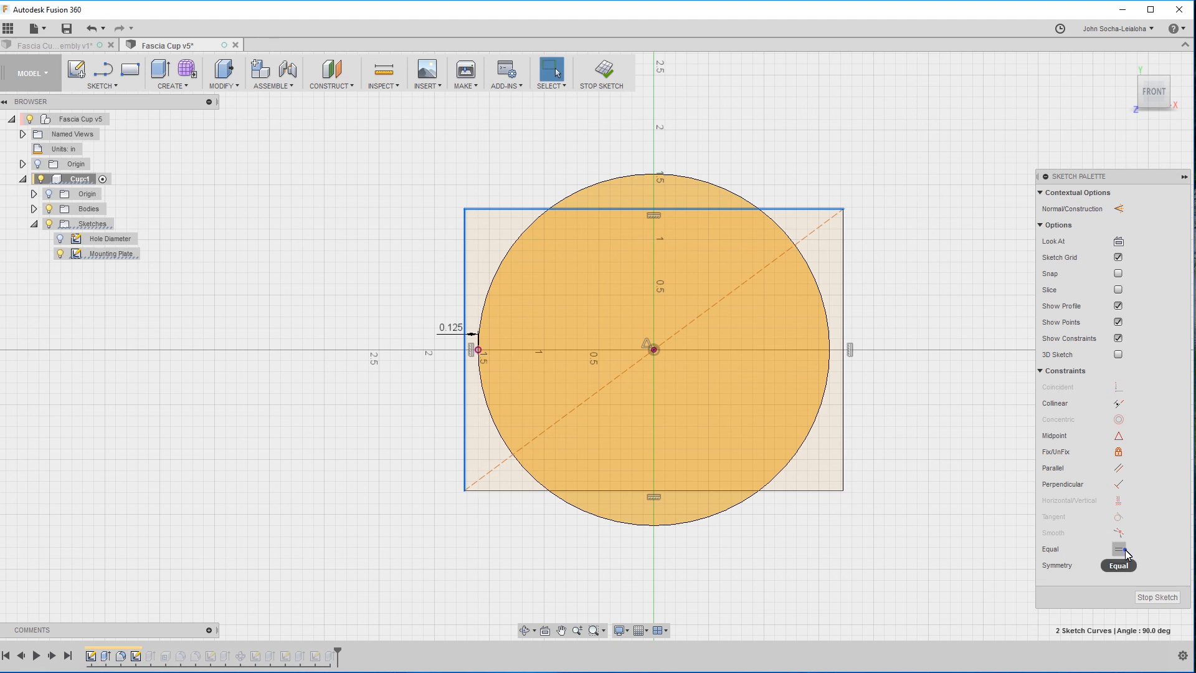
pyautogui.click(1119, 549)
pyautogui.click(1156, 565)
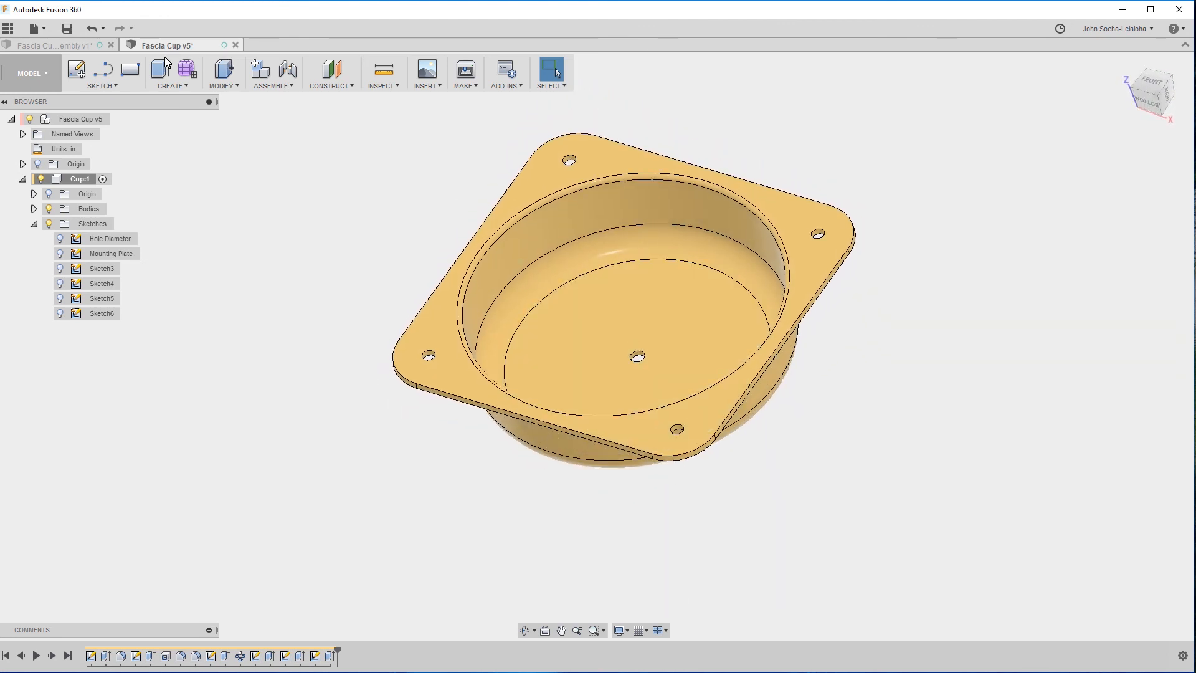
# Set the HoleDiameter user parameter to 2.25 in.
pyautogui.click(265, 87)
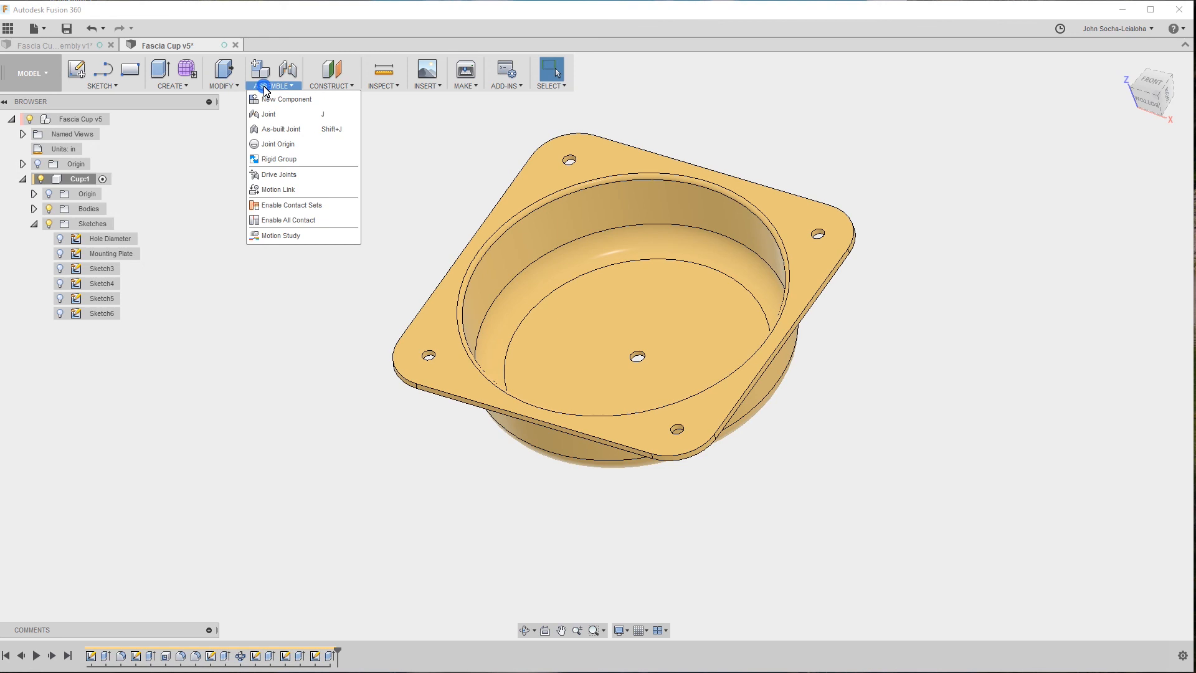
pyautogui.moveTo(221, 85)
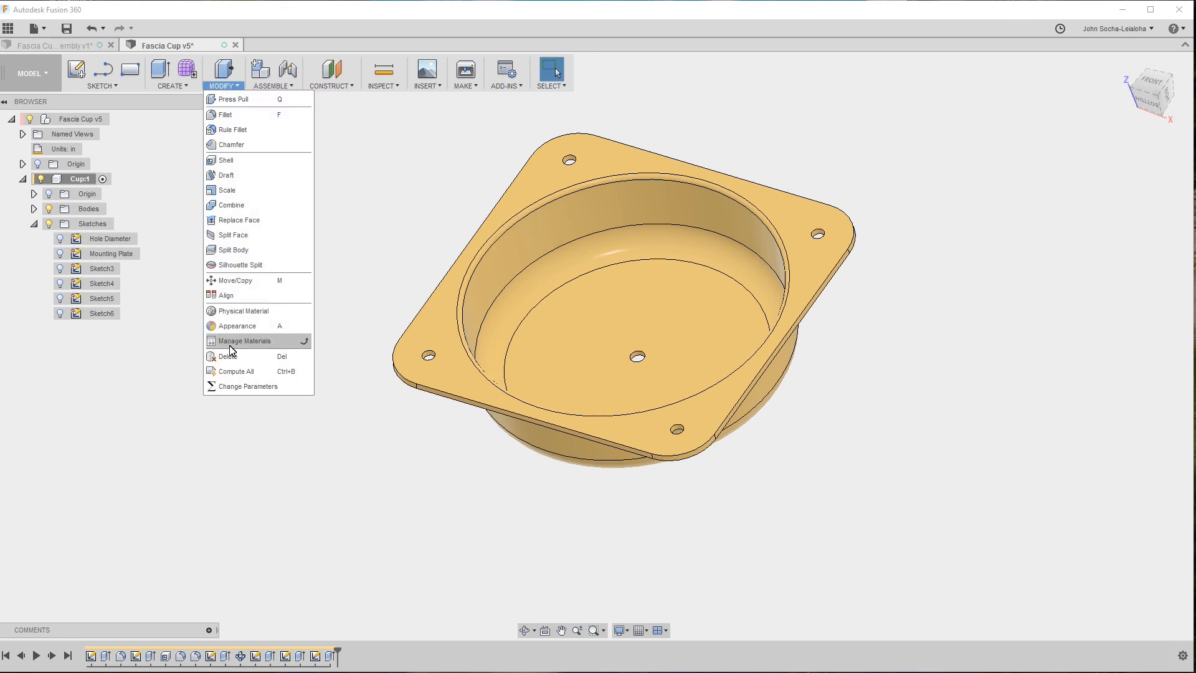
pyautogui.click(235, 386)
pyautogui.click(710, 377)
pyautogui.click(710, 377)
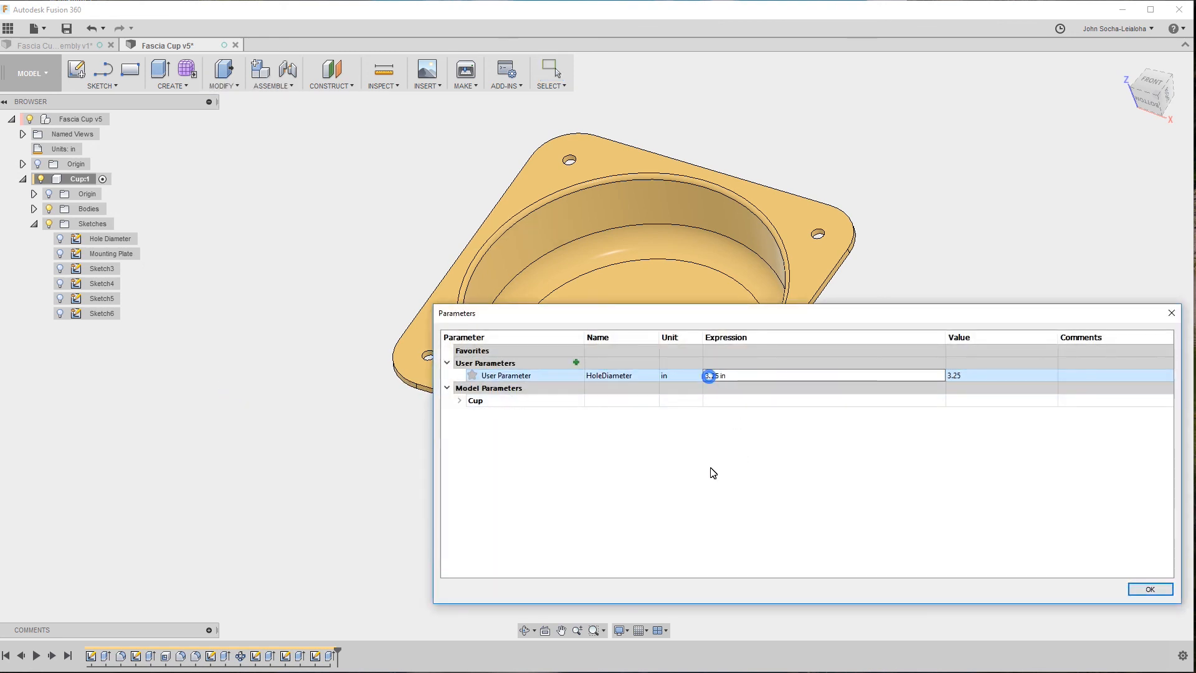
pyautogui.write('2')
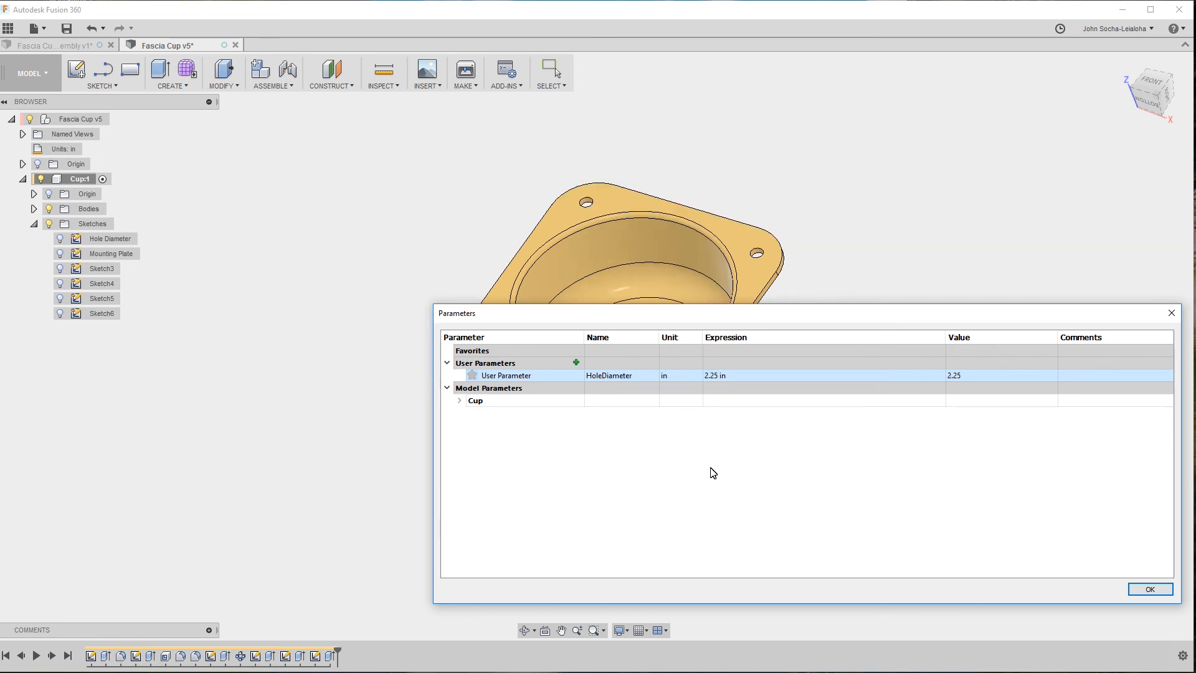
pyautogui.click(1150, 589)
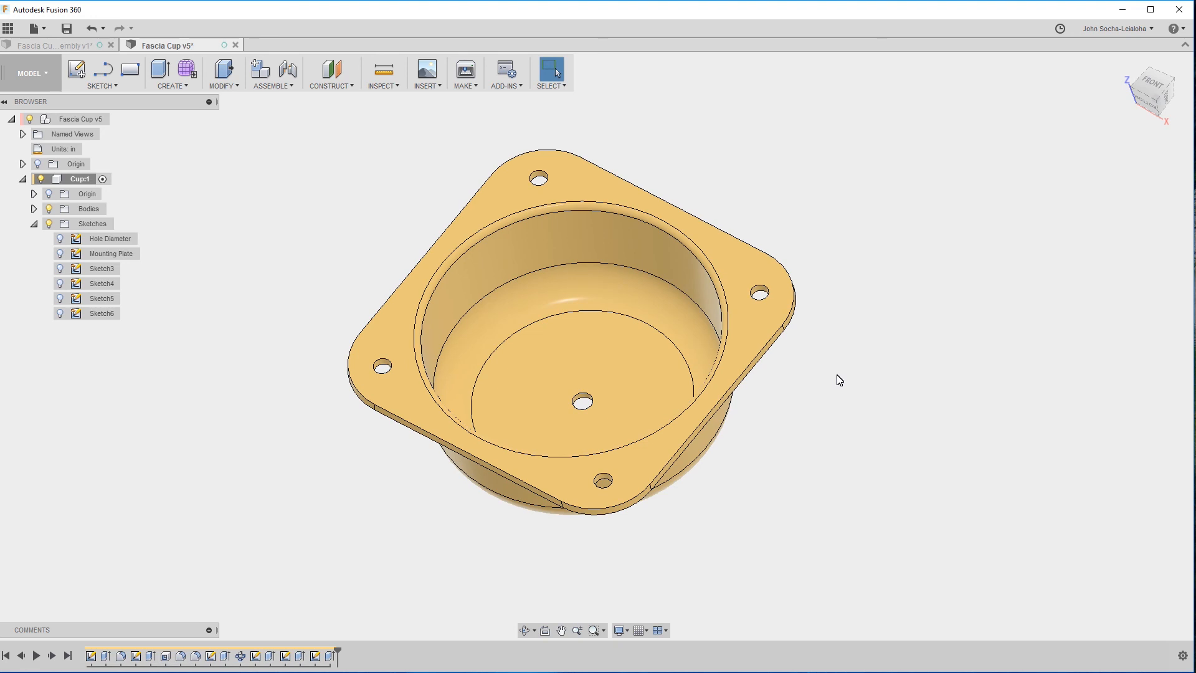
pyautogui.scroll(2, 534, 319)
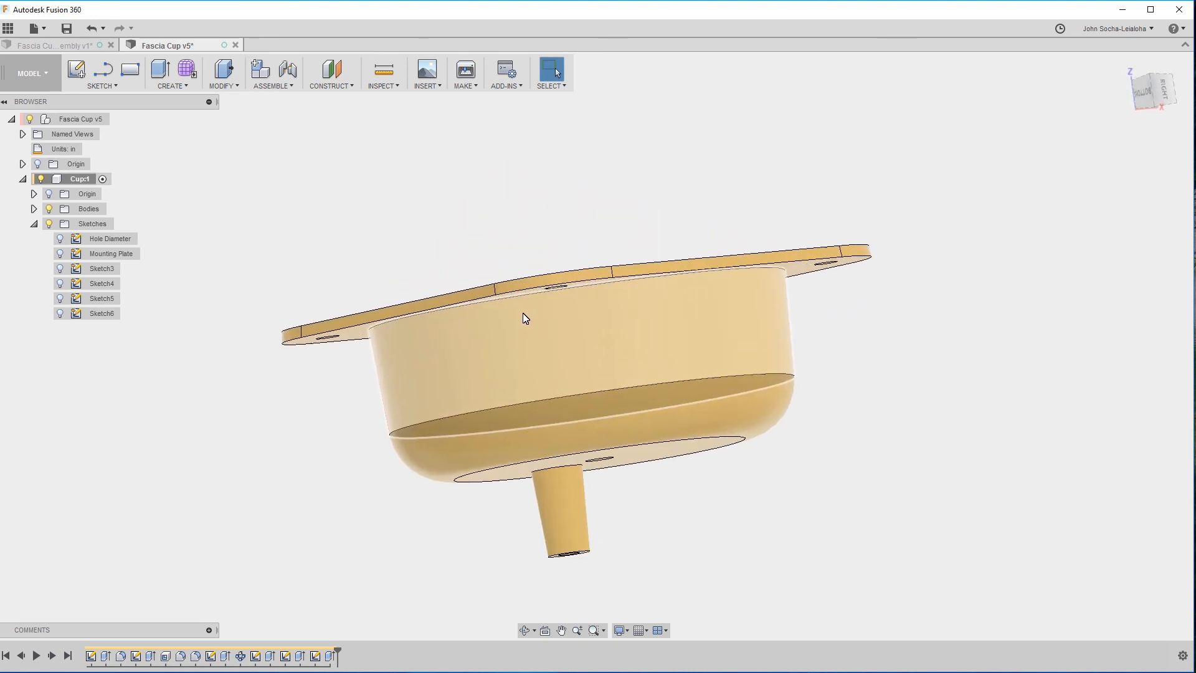